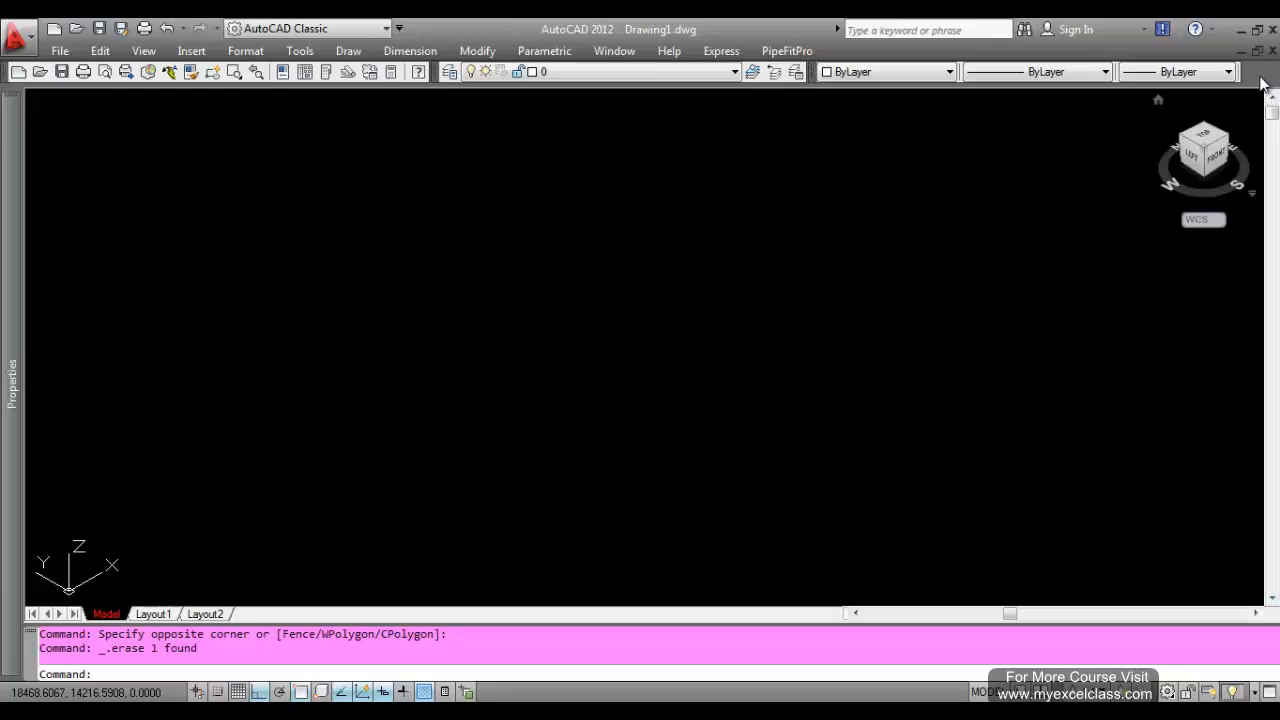
- Display the Modeling toolbar from the AutoCAD toolbar set
right_click(1261, 78)
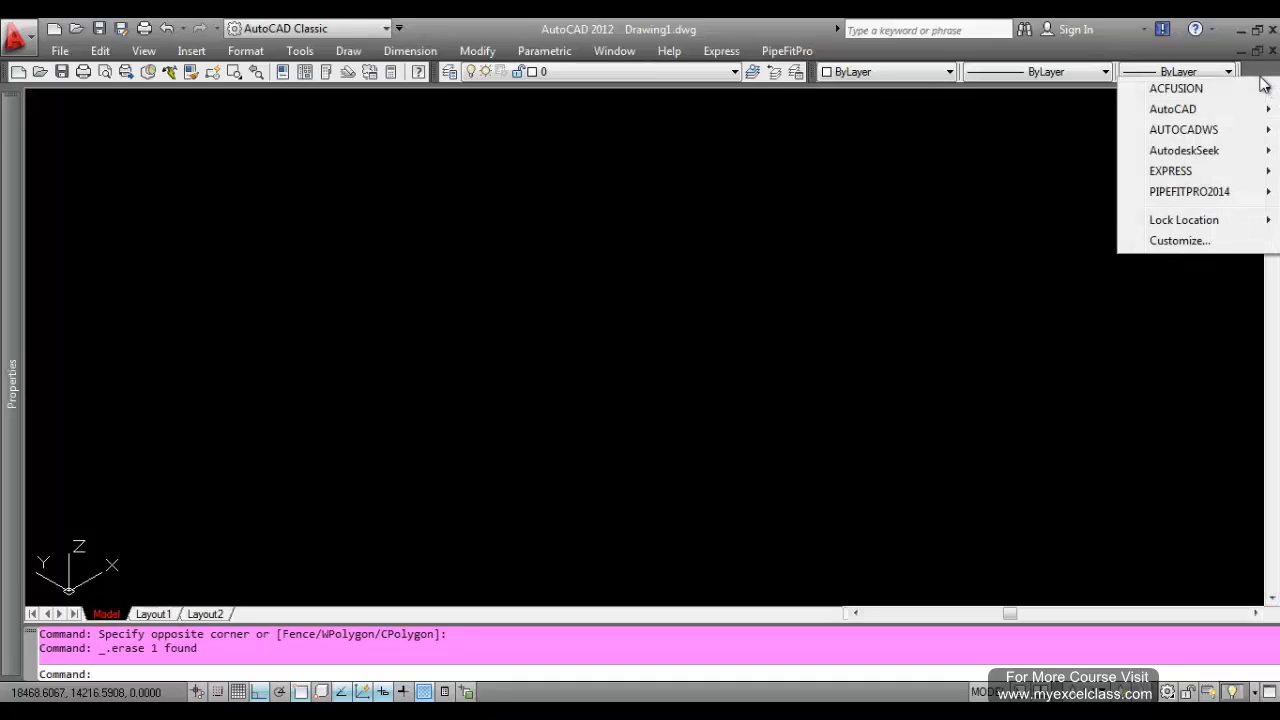
mouse_move(1235, 110)
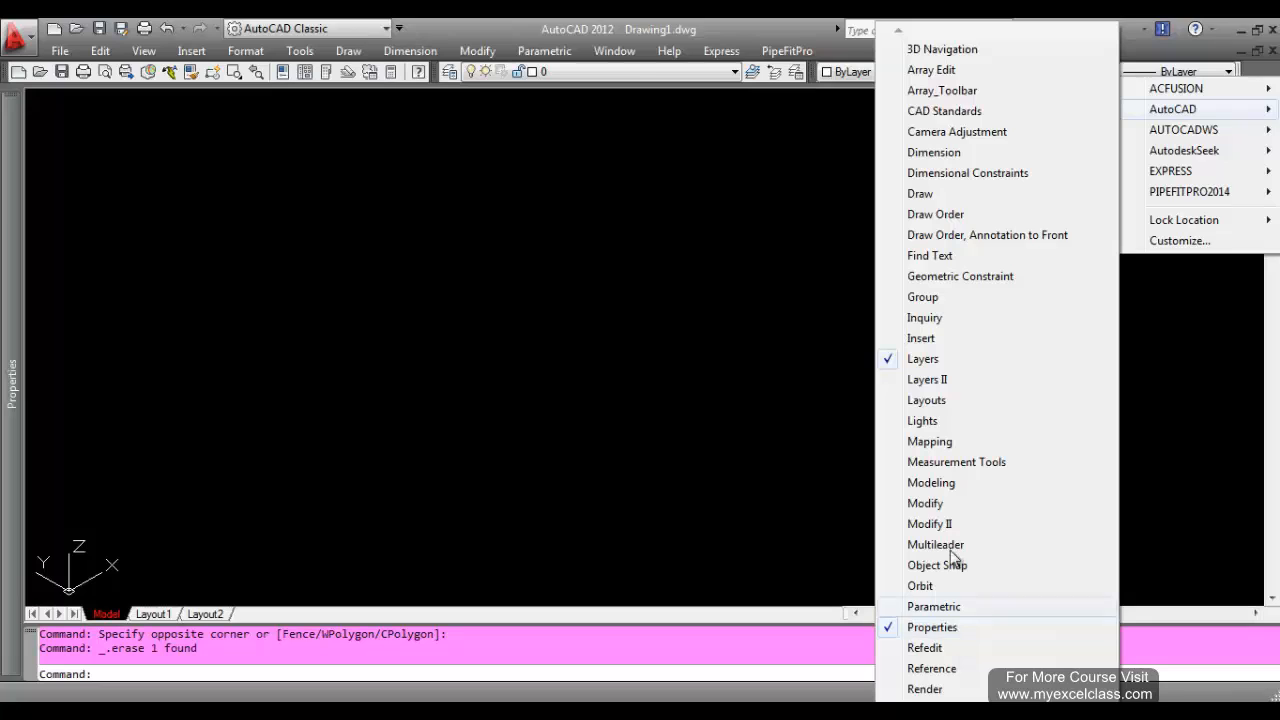
click(945, 484)
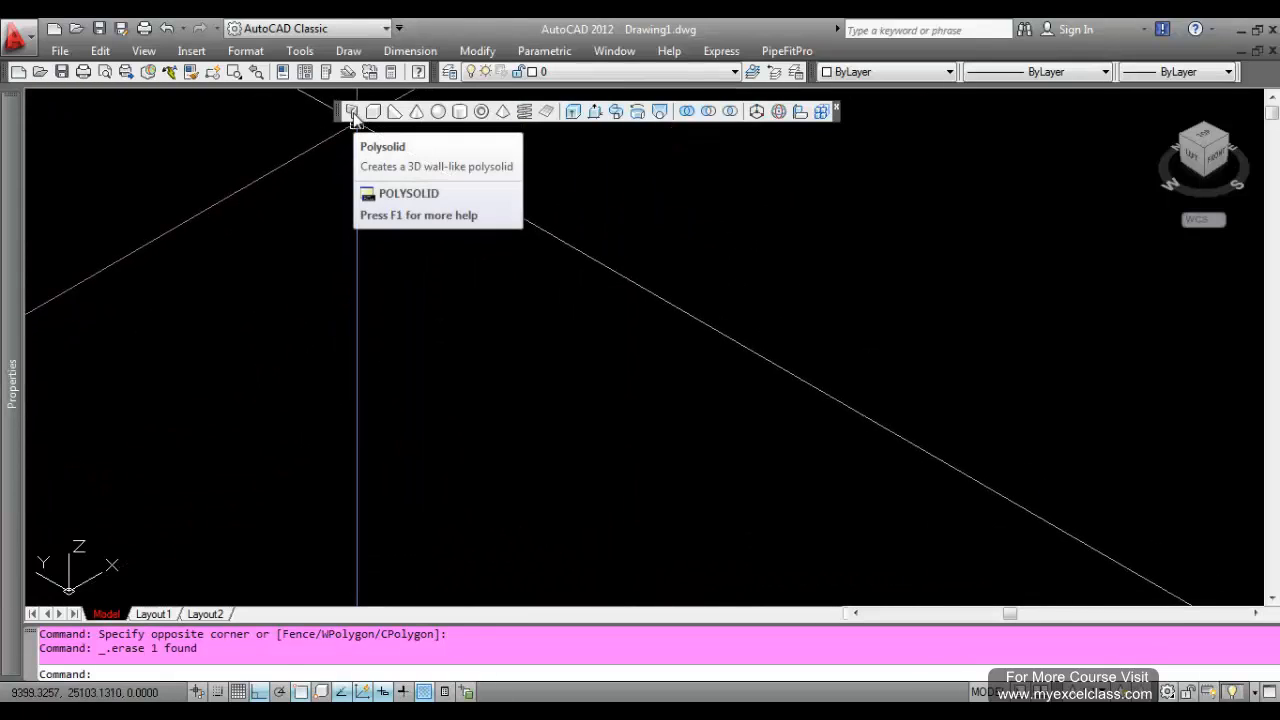
- Start a polysolid wall in the empty drawing with a 5000 first segment along positive X, keeping Ortho on
click(352, 112)
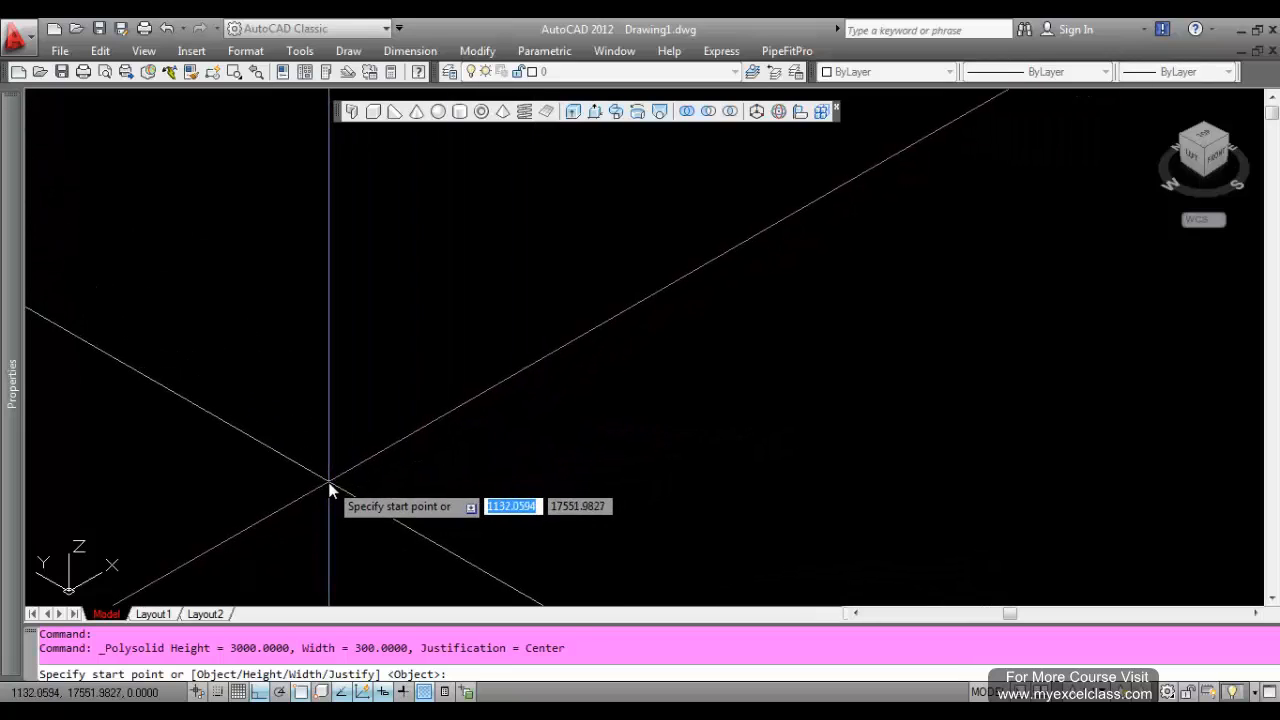
click(329, 488)
scroll(465, 438, down, 3)
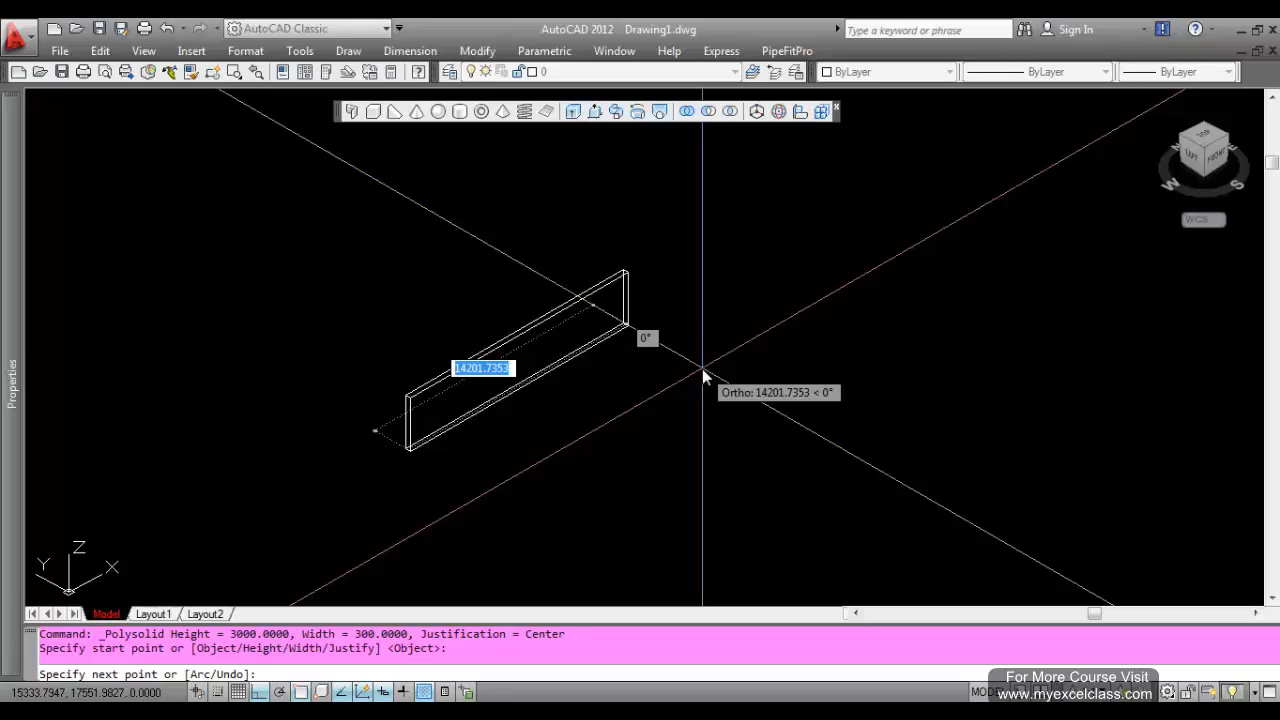
key(F8)
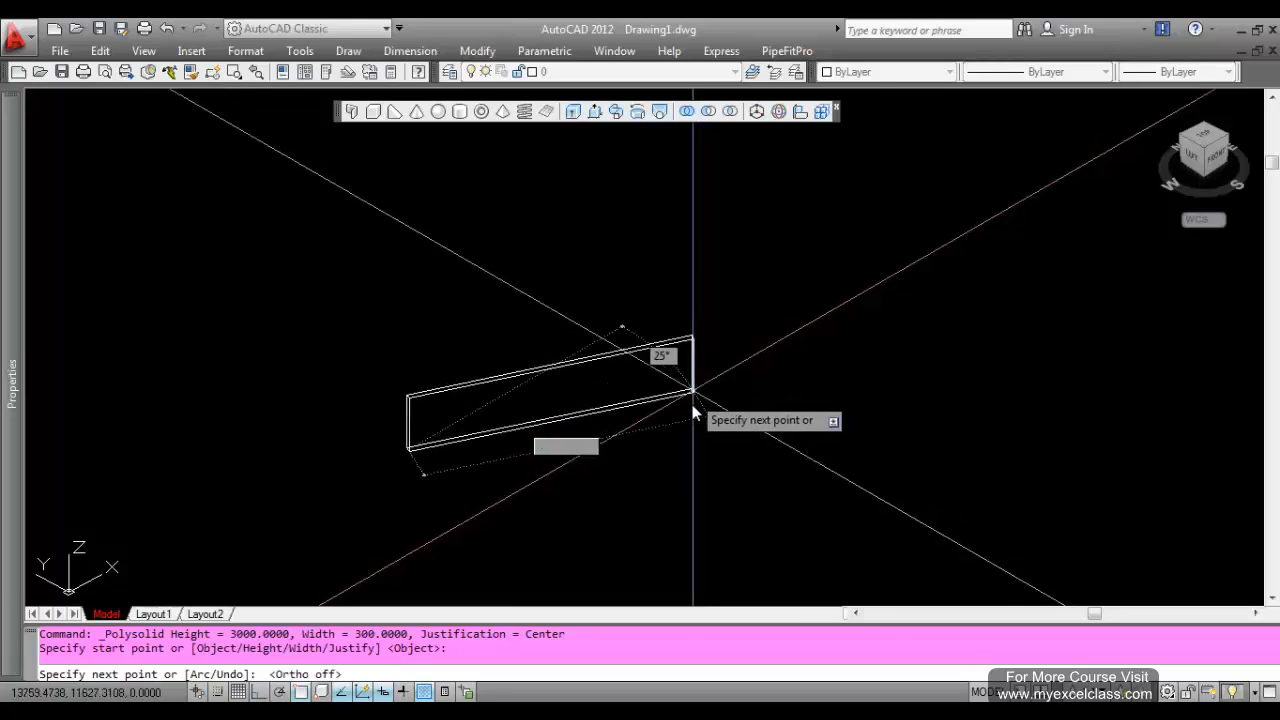
key(F8)
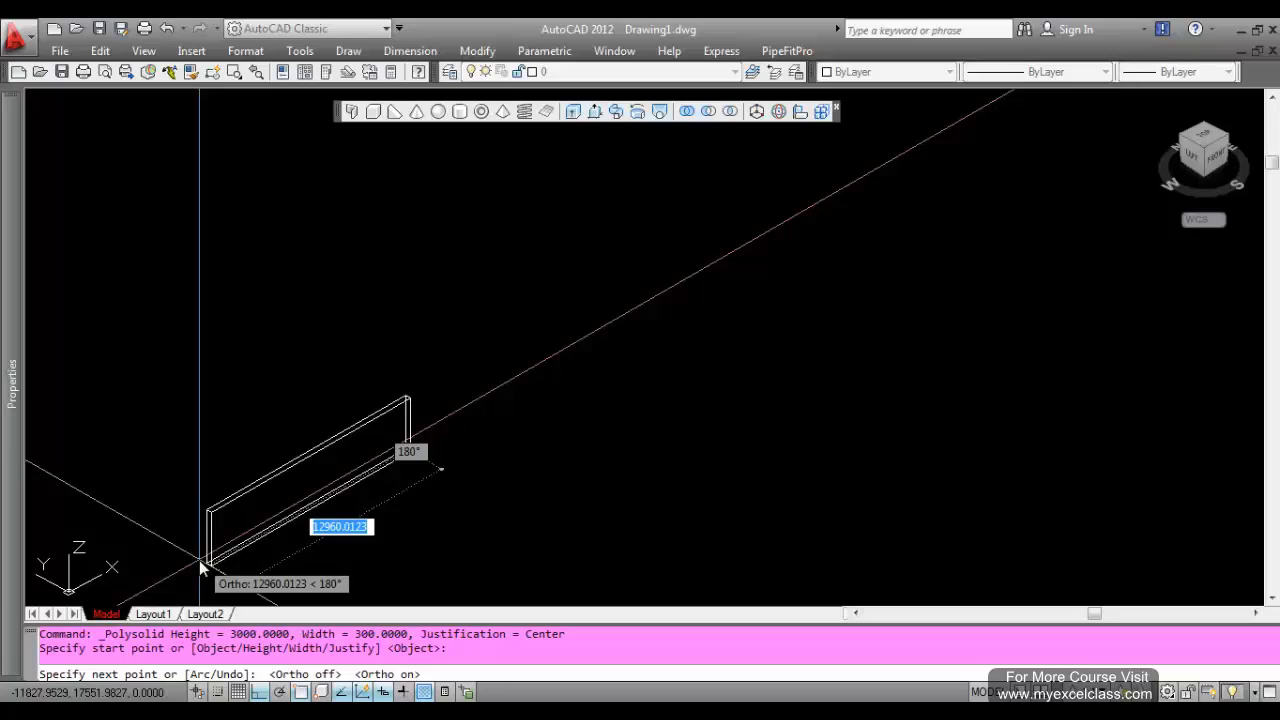
key(F8)
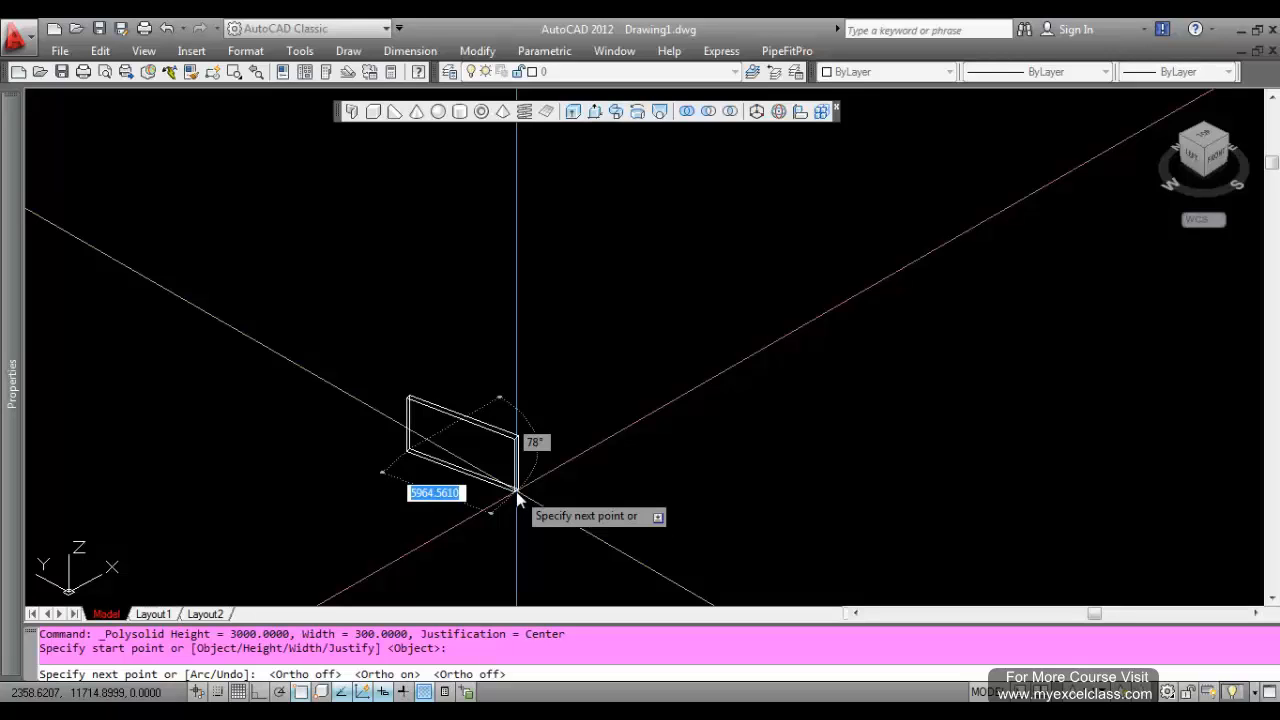
key(F8)
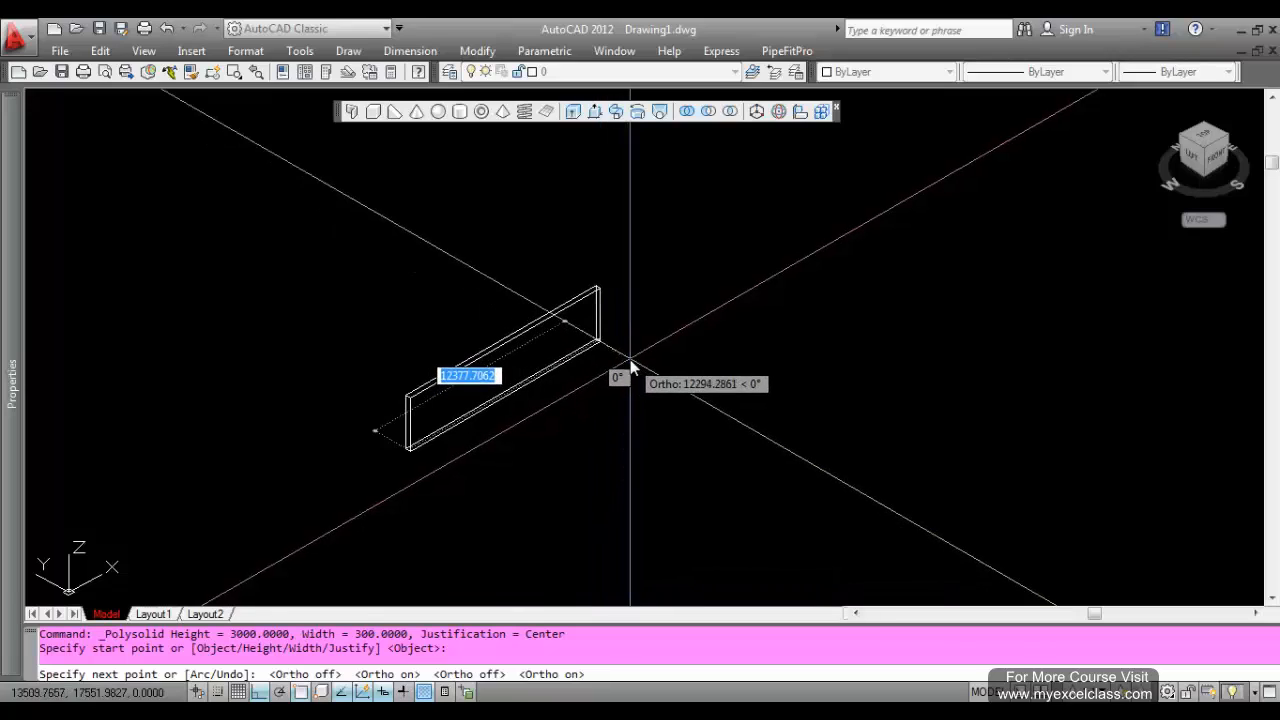
text(5000)
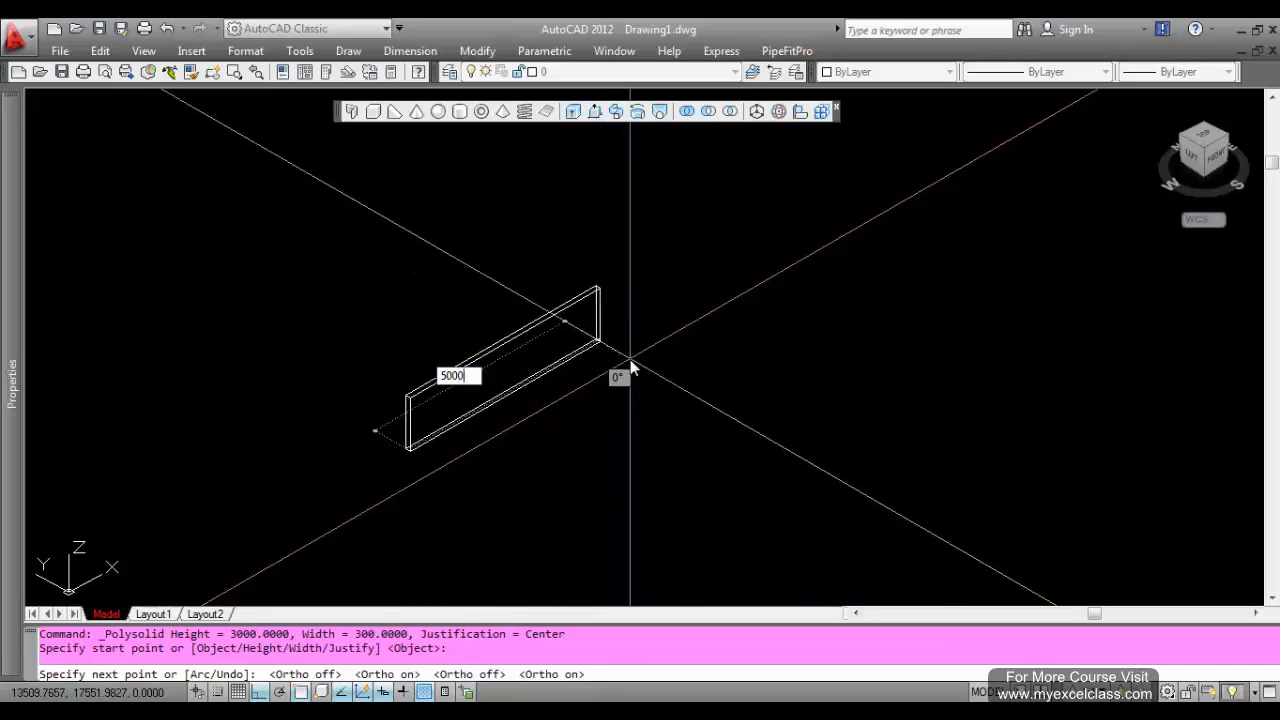
key(Return)
- Add a 10000 wall segment in the negative Y direction, perpendicular to the first segment
scroll(630, 365, down, 3)
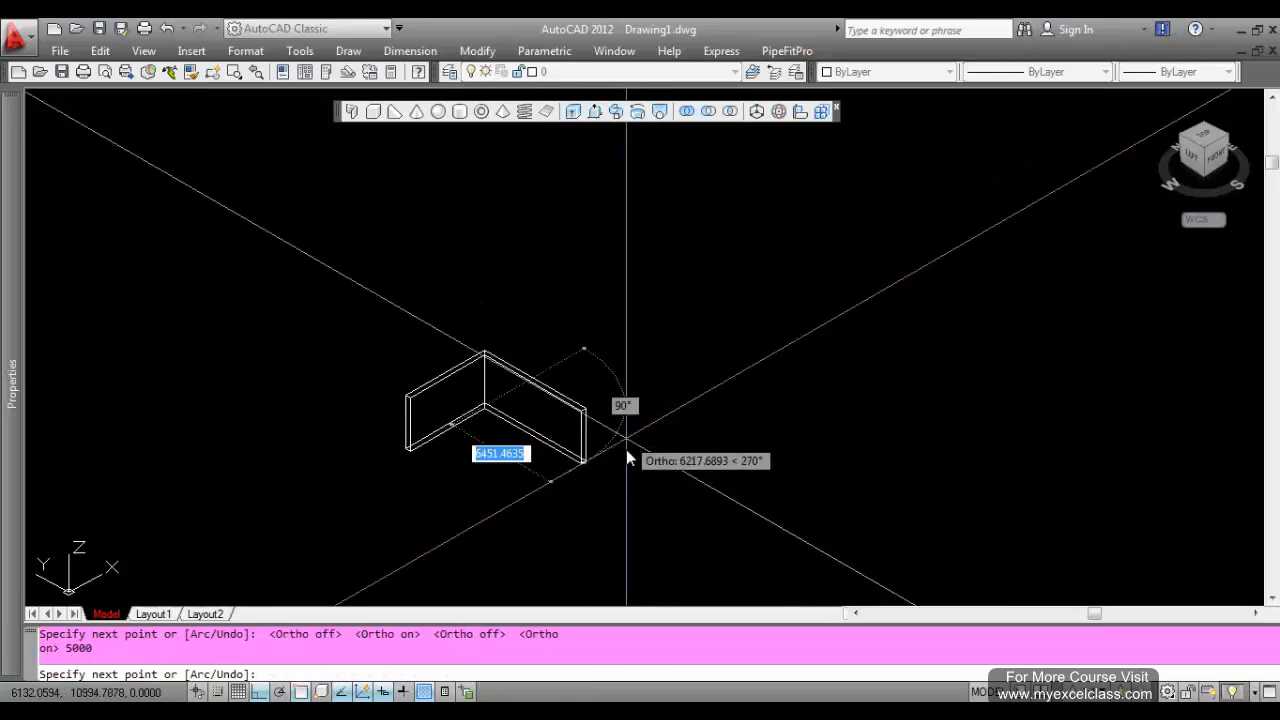
text(500)
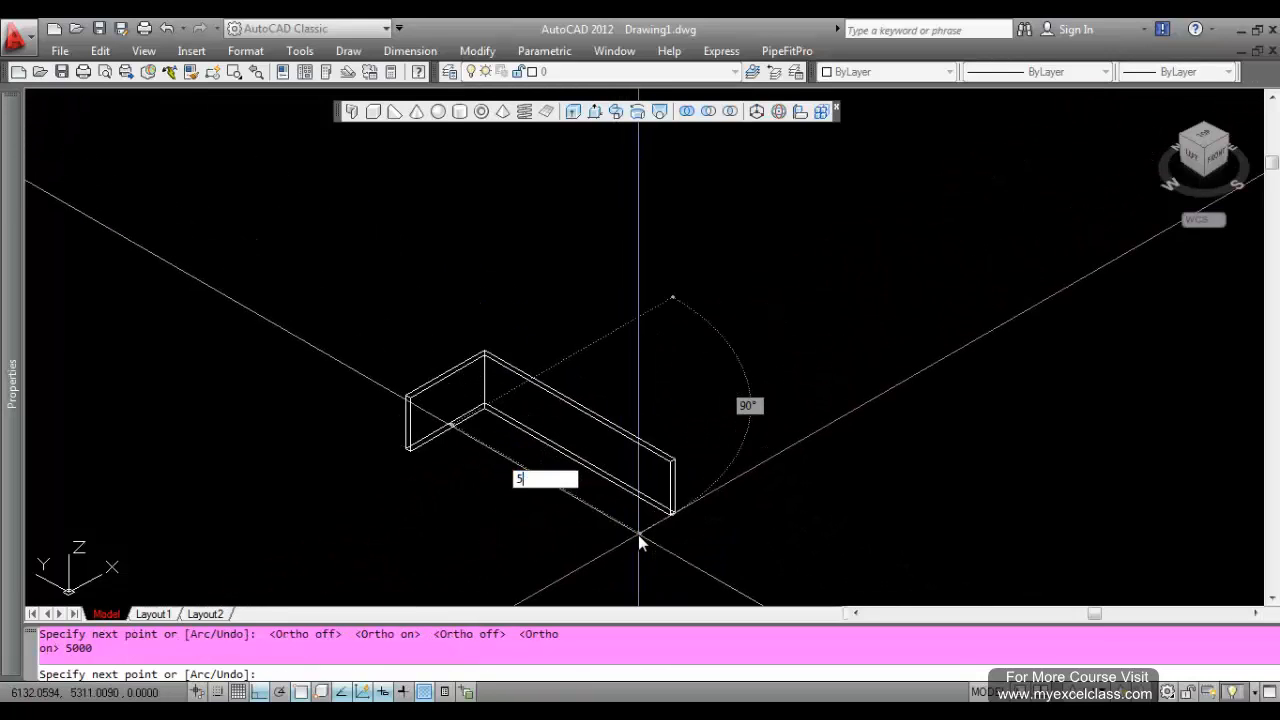
key(BackSpace)
key(BackSpace)
key(BackSpace)
text(10000)
key(Return)
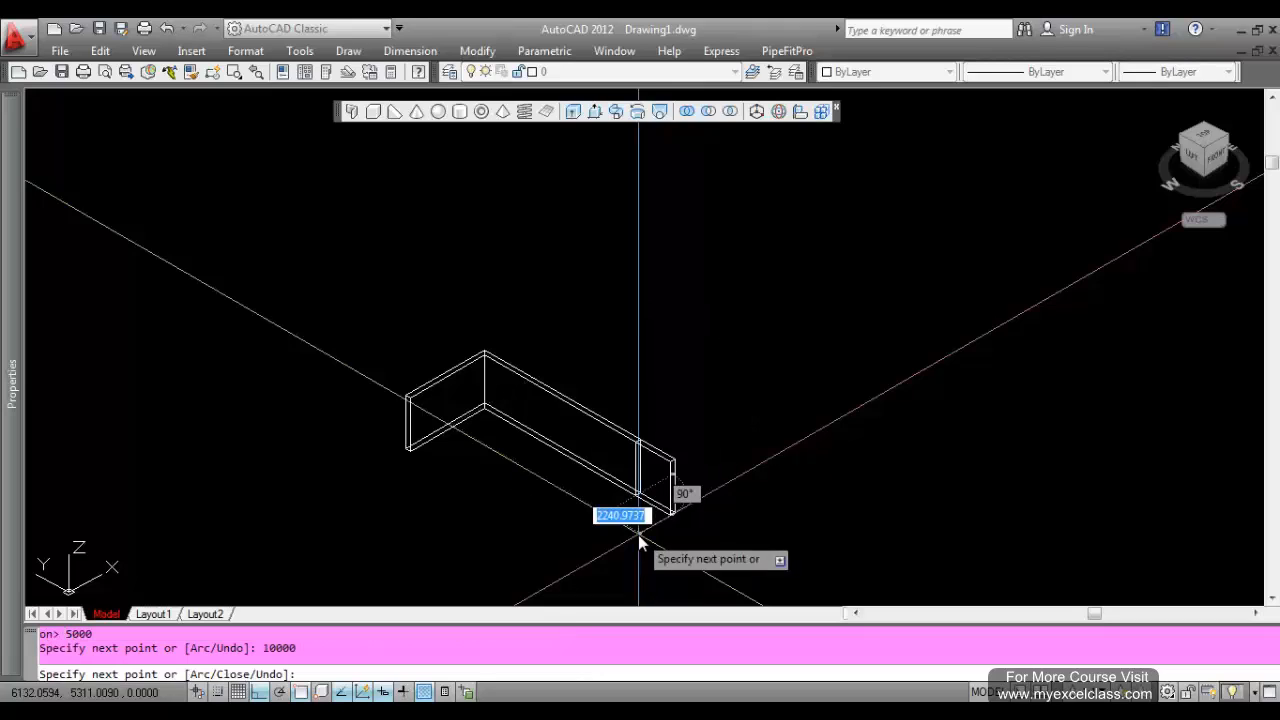
- Add a 4500 wall segment running back in the negative X direction
text(5000)
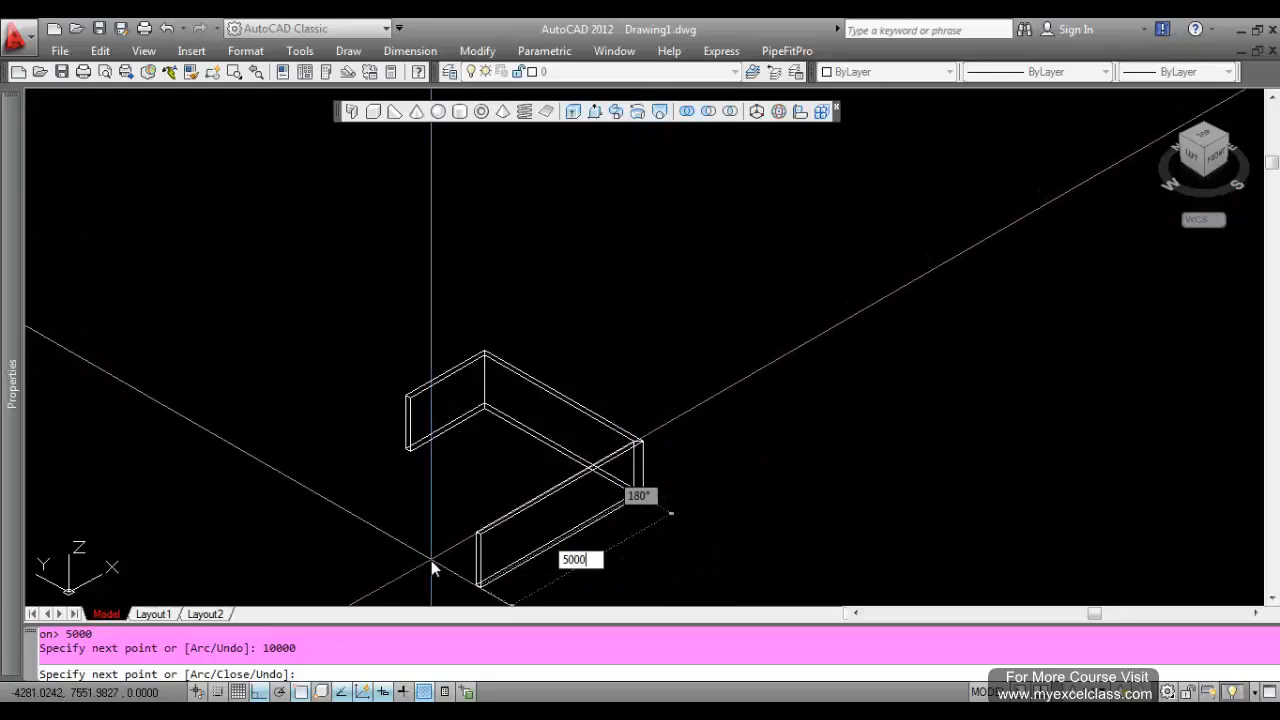
key(BackSpace)
key(BackSpace)
key(BackSpace)
key(BackSpace)
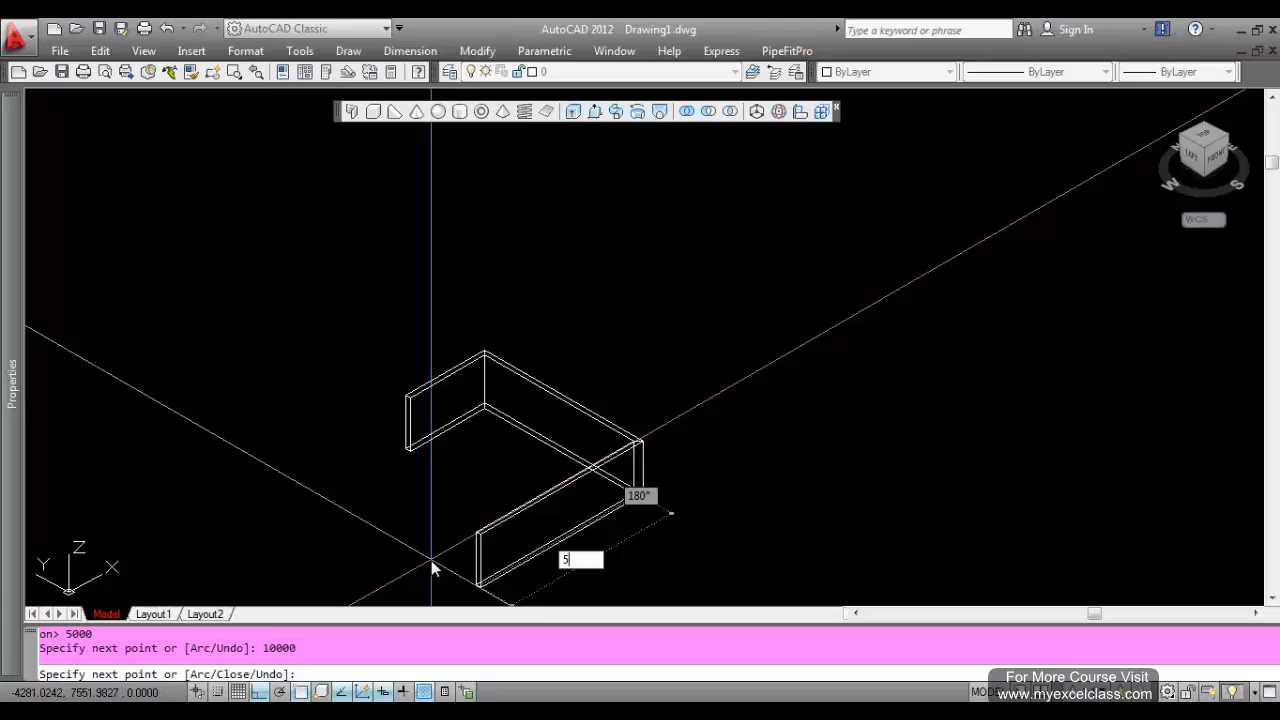
text(4500)
key(Return)
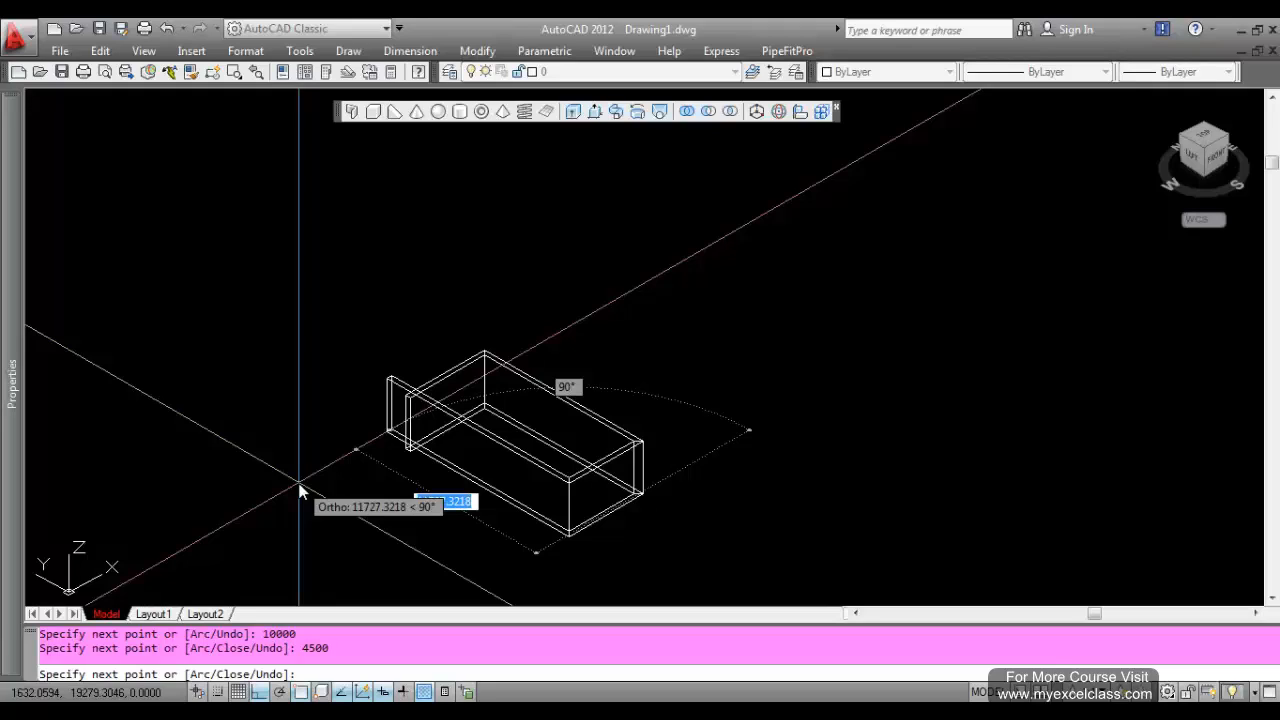
- Add a 9500 segment along positive Y and a 500 segment along negative X, finishing the polysolid
text(9500)
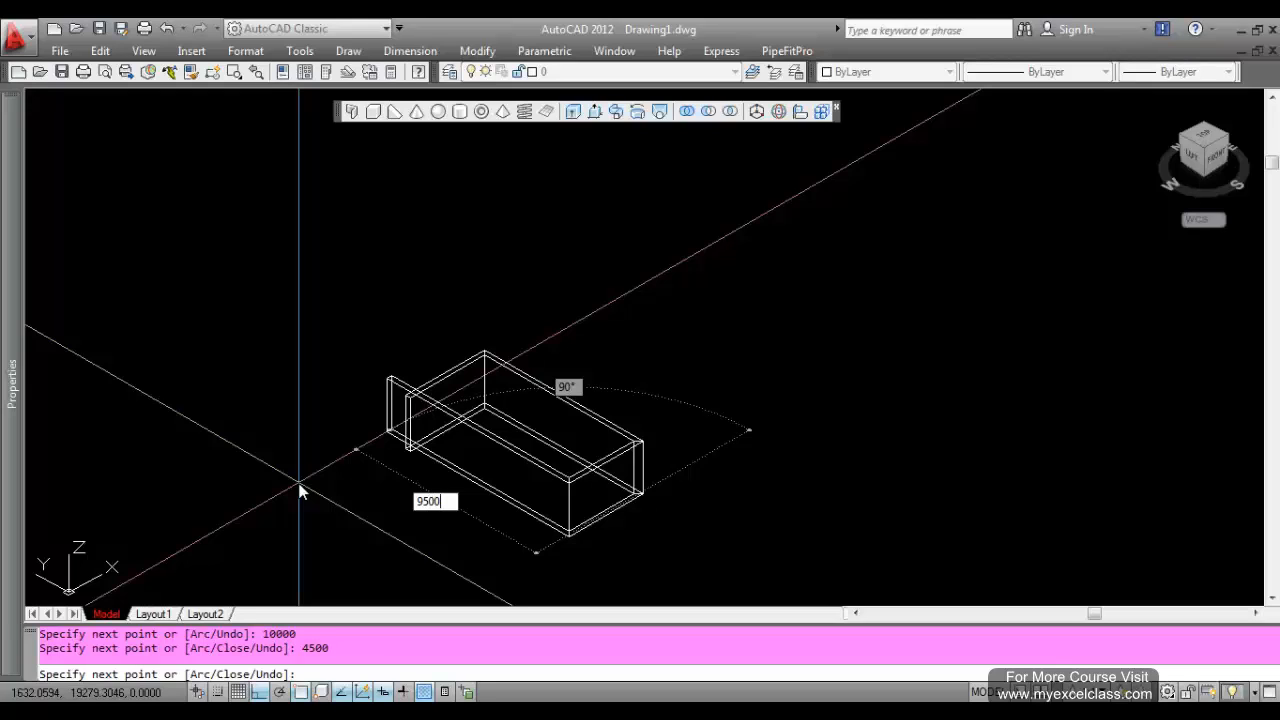
key(Return)
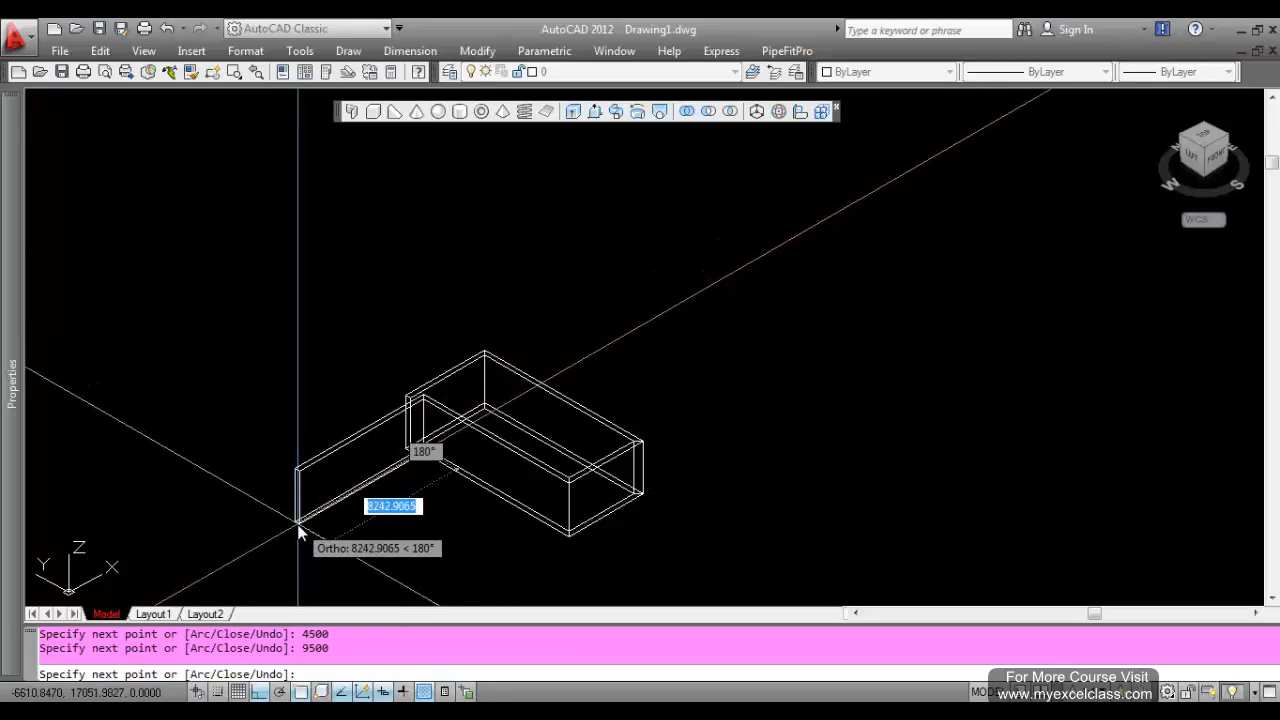
text(500)
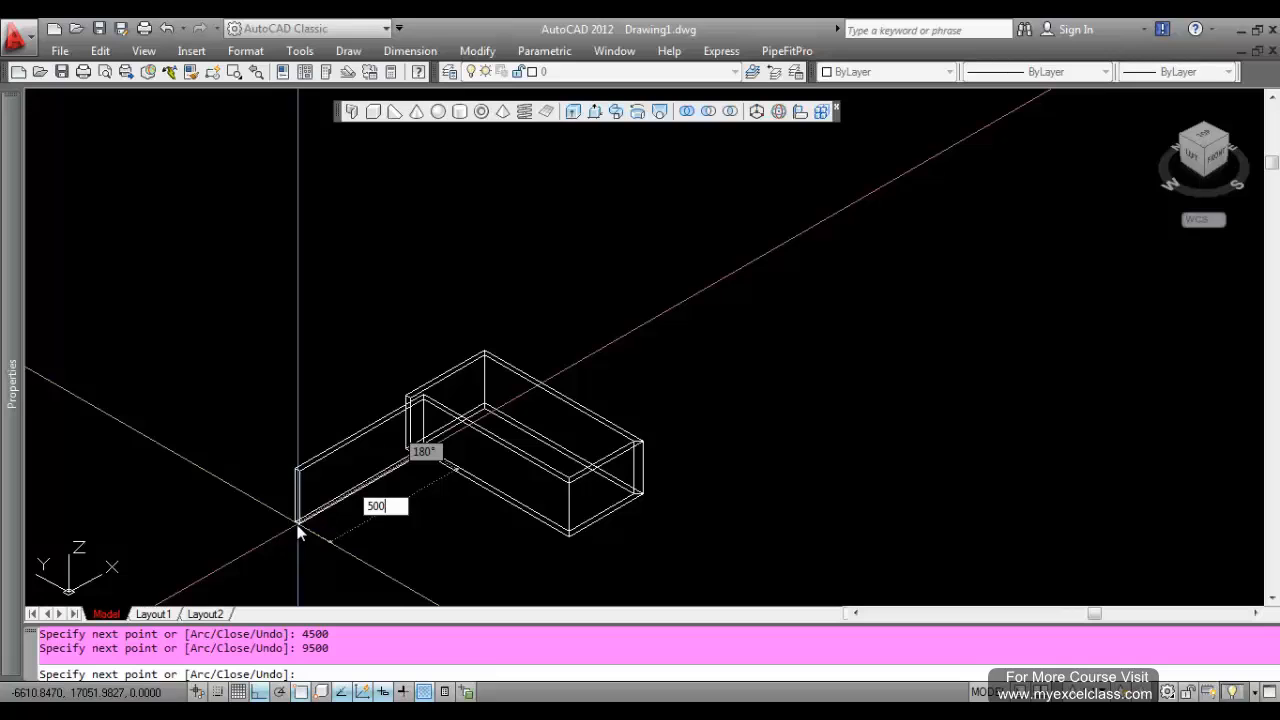
key(Return)
key(Return)
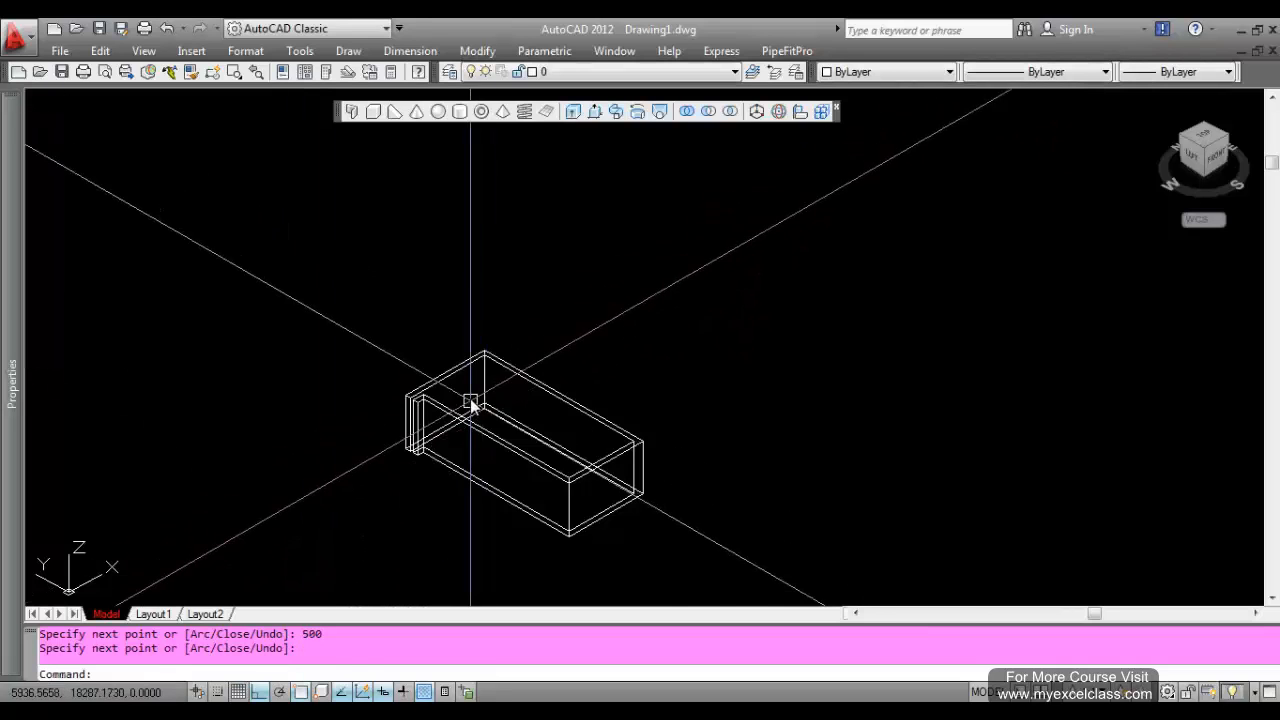
- Inspect the finished polysolid wall and erase it from the drawing
scroll(403, 451, up, 5)
scroll(330, 365, down, 4)
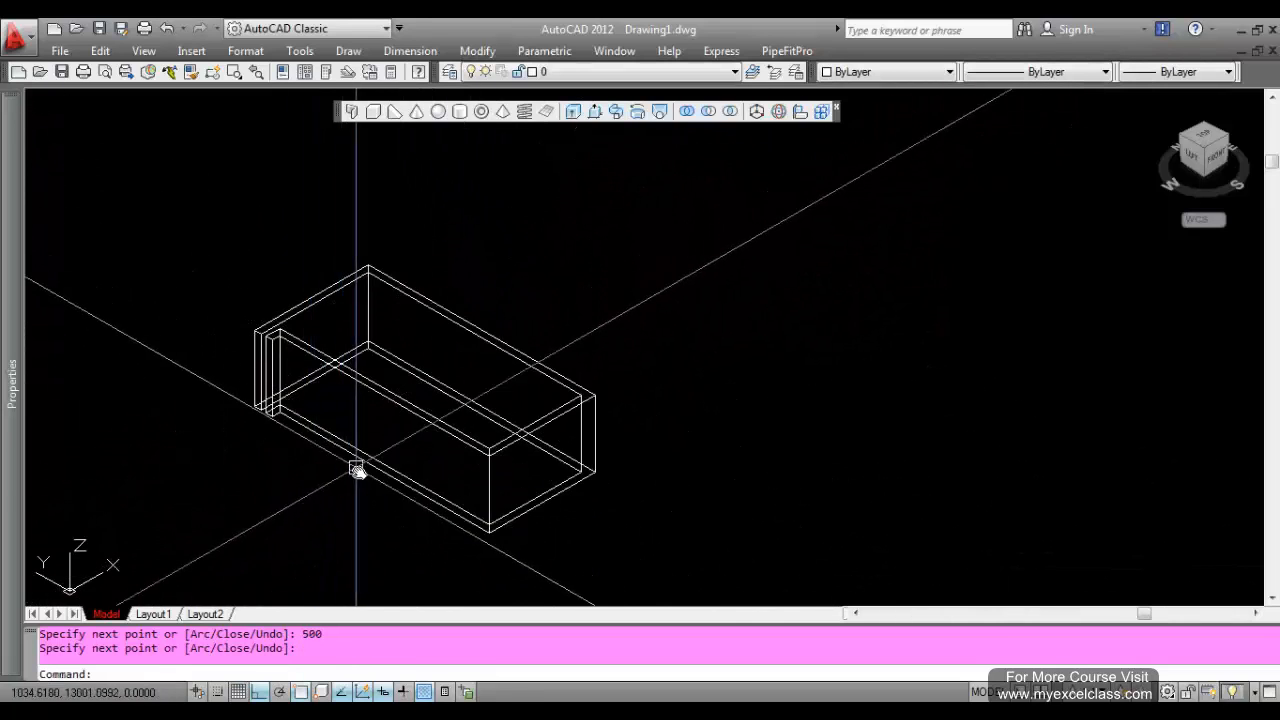
scroll(300, 380, up, 5)
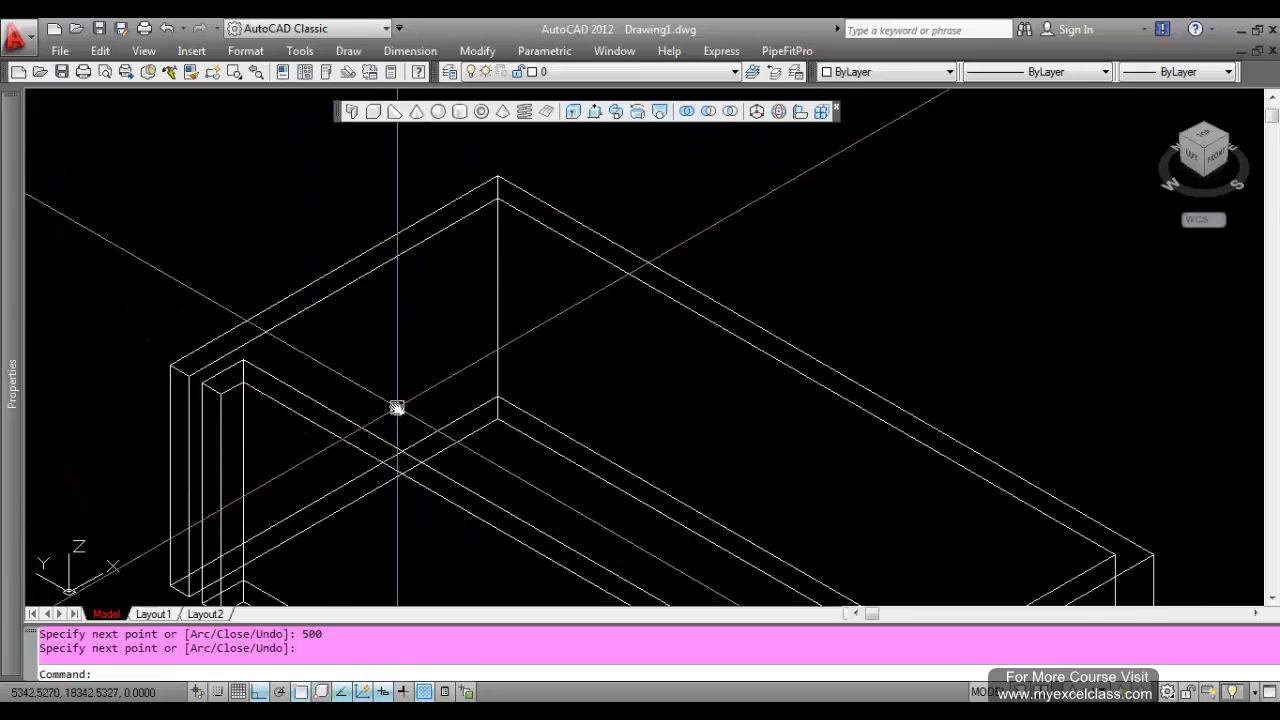
scroll(349, 329, down, 2)
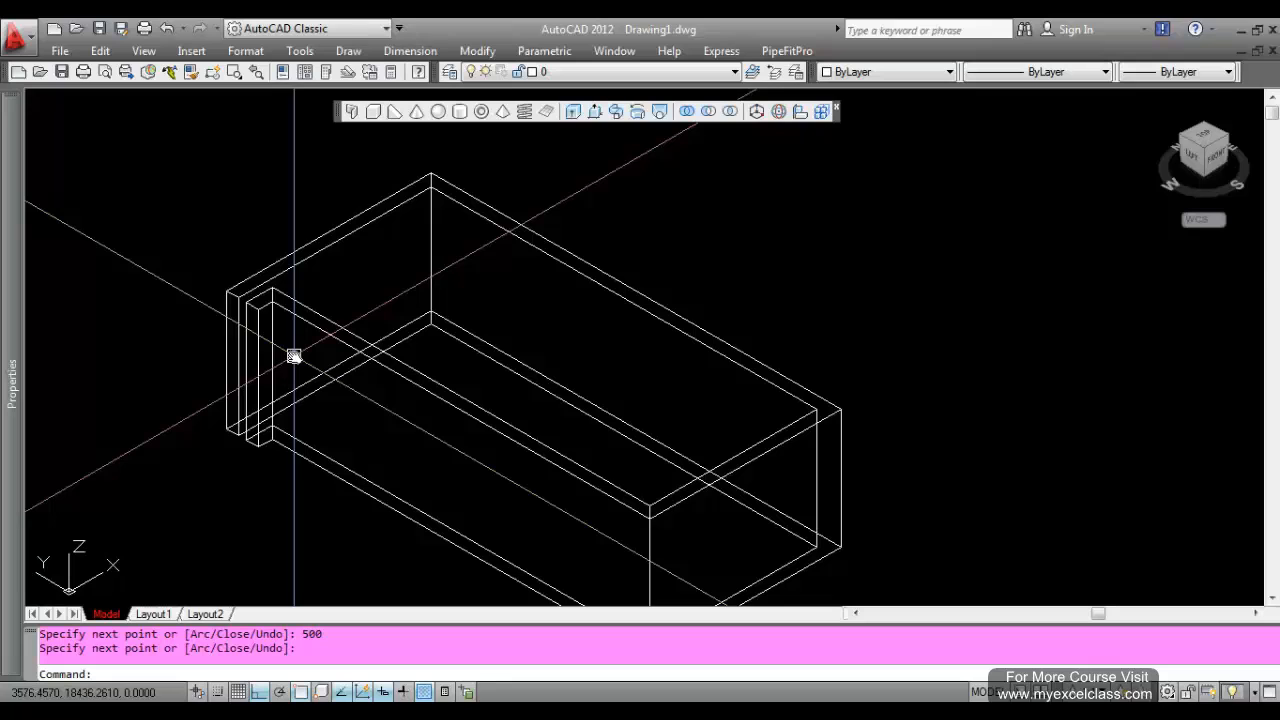
scroll(305, 360, down, 4)
scroll(345, 430, up, 3)
scroll(370, 432, down, 2)
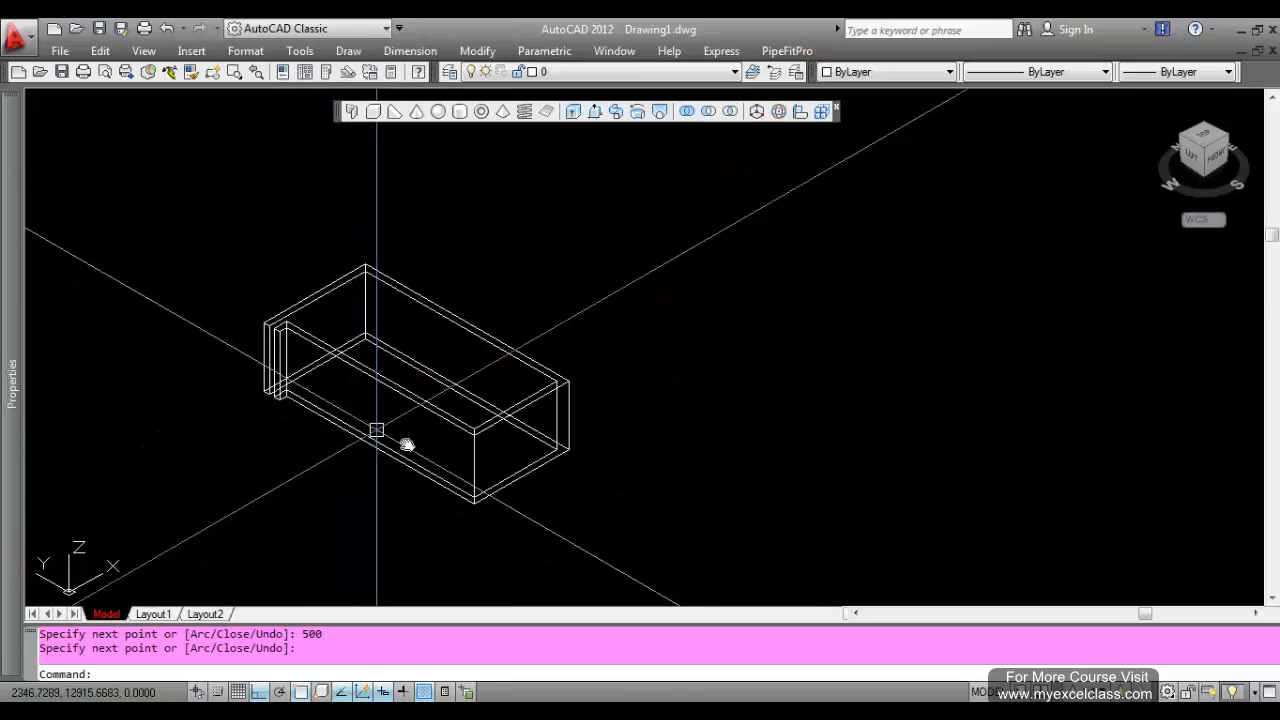
click(632, 517)
click(400, 364)
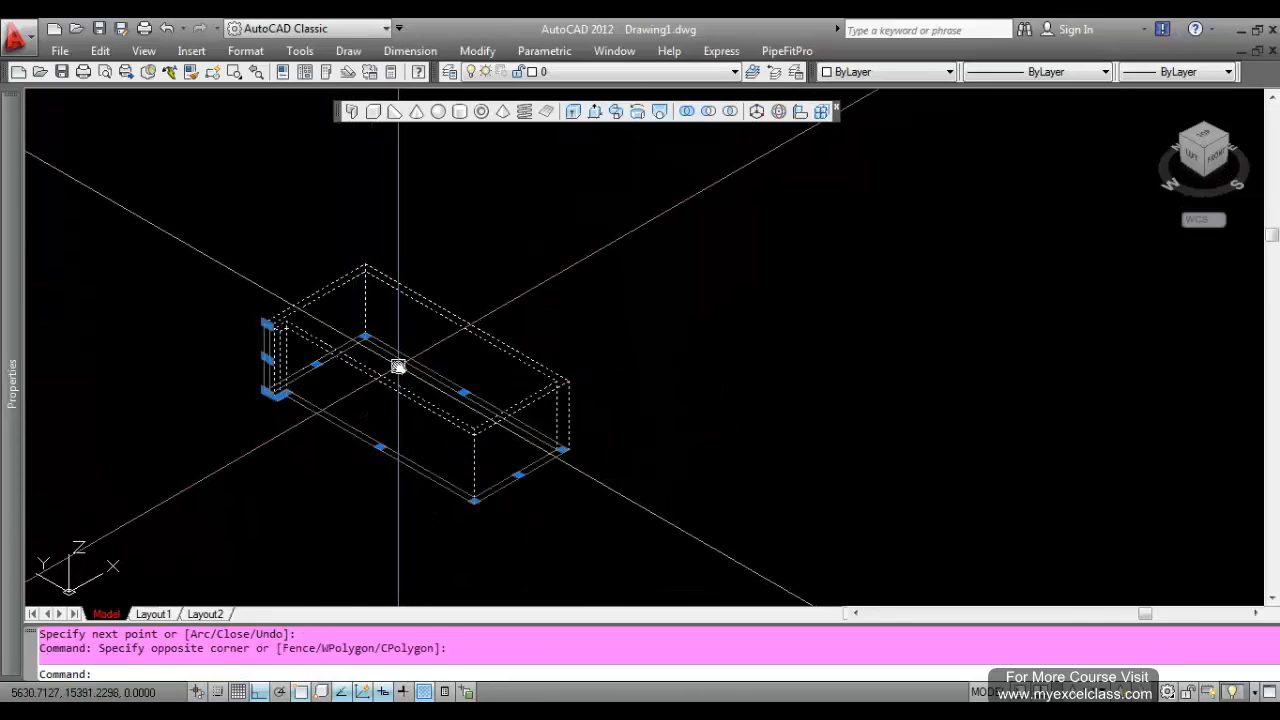
key(Delete)
- Start a new polysolid wall in the empty drawing with a 6000 first segment along positive X
click(351, 111)
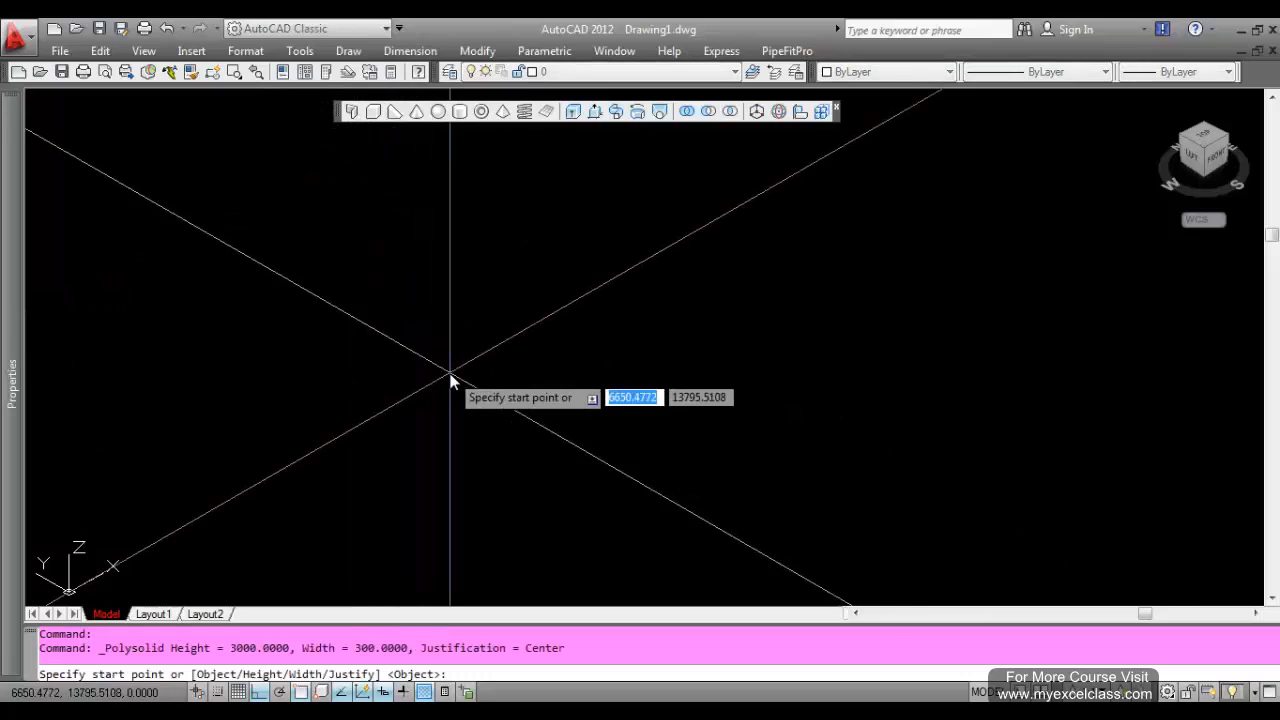
click(285, 476)
text(5000)
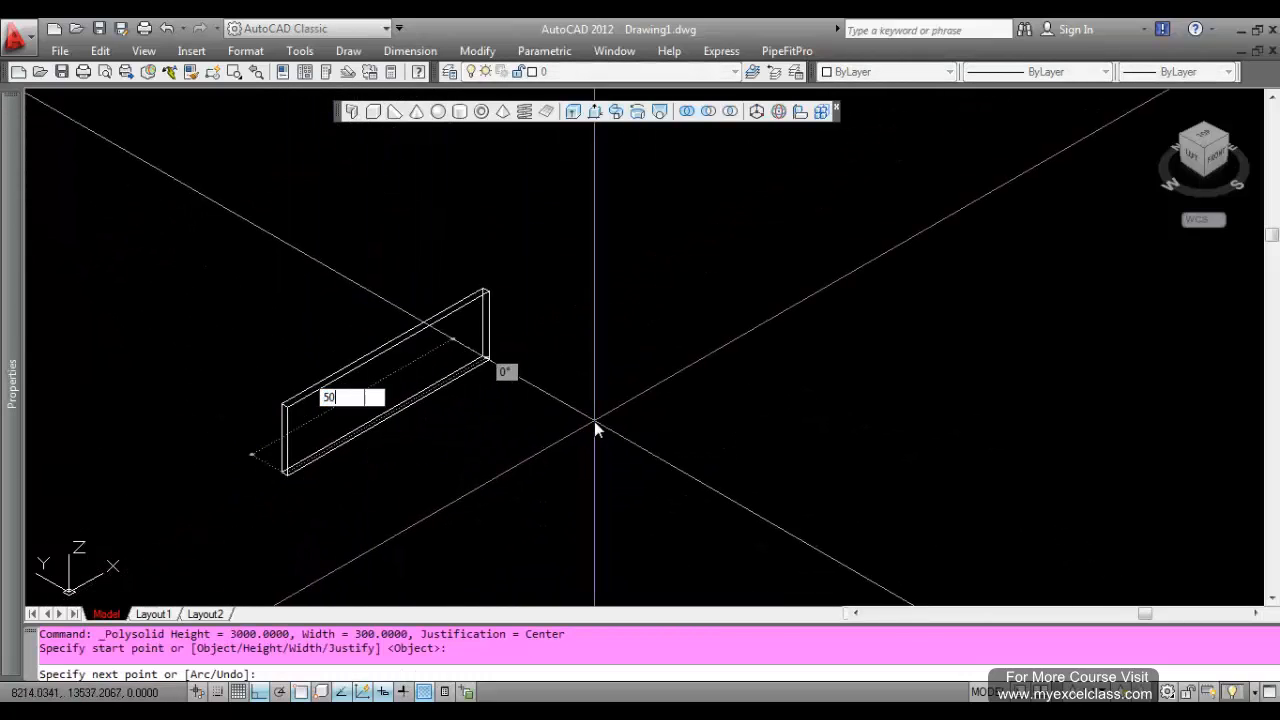
key(BackSpace)
key(BackSpace)
key(BackSpace)
text(5000)
key(BackSpace)
key(BackSpace)
key(BackSpace)
key(BackSpace)
text(6000)
key(Return)
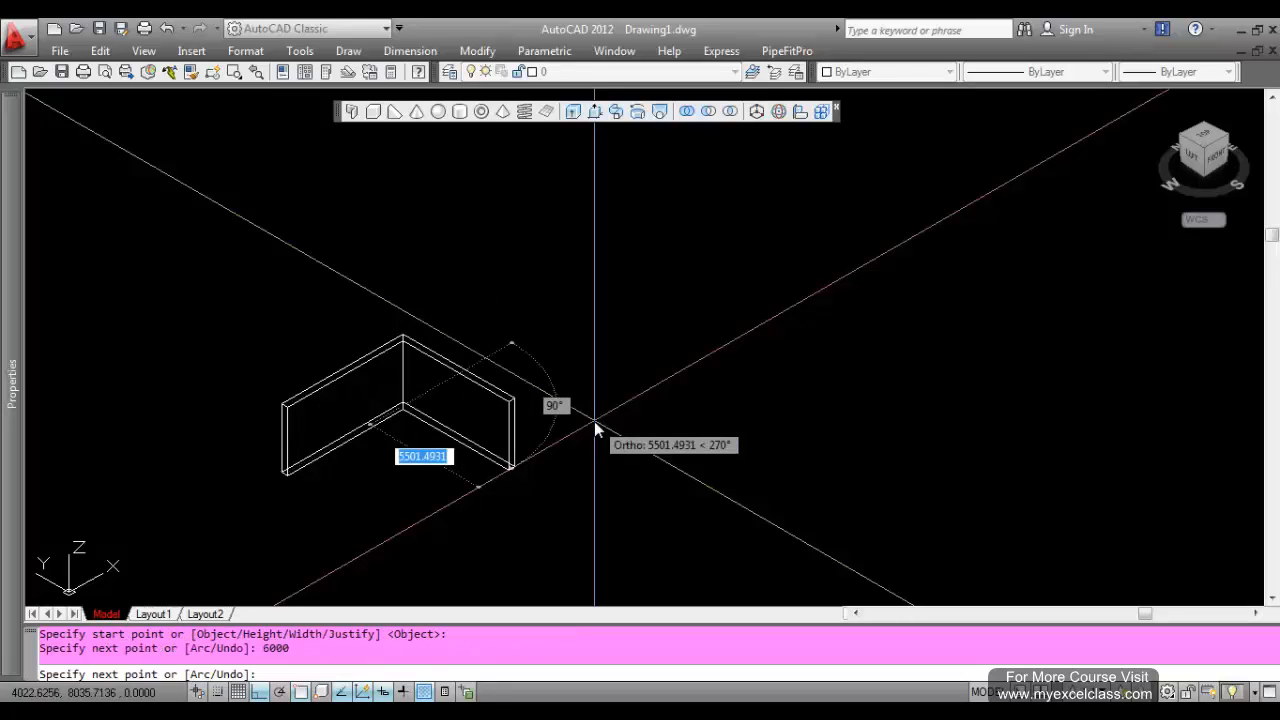
- Add a 10000 wall segment along negative Y and a 5000 segment along negative X
text(100)
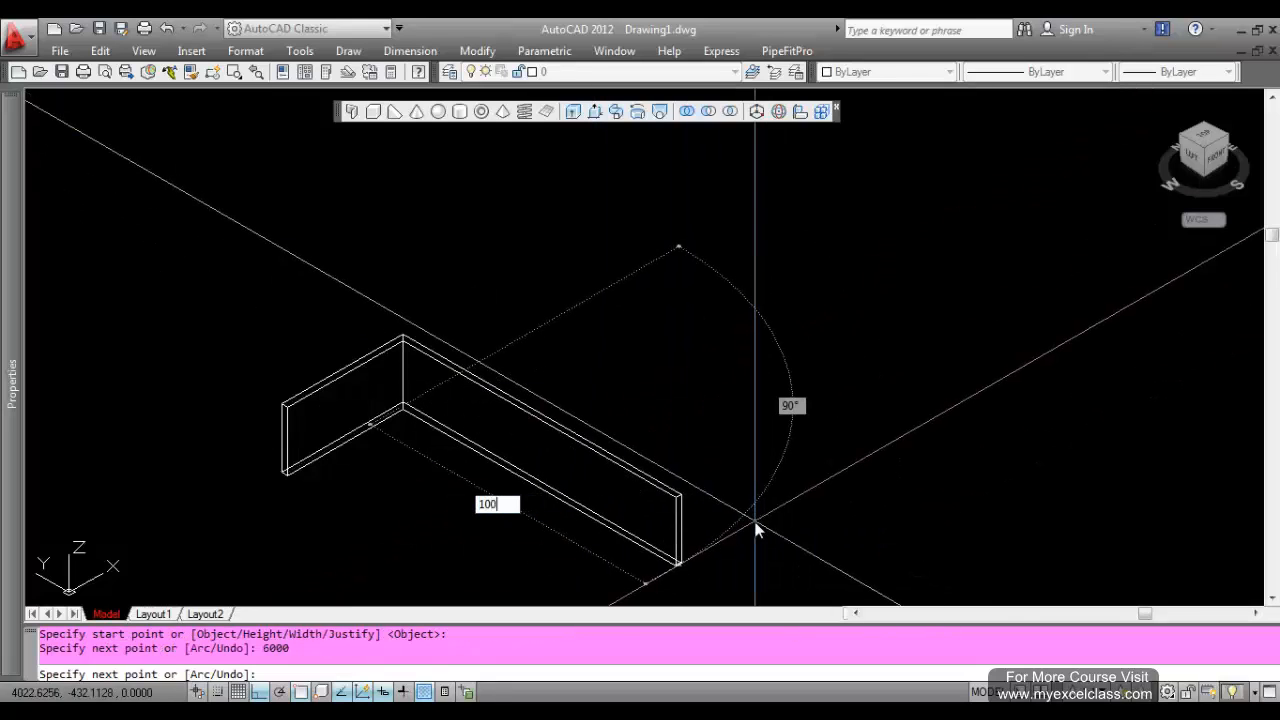
text(00)
key(Return)
scroll(652, 329, down, 5)
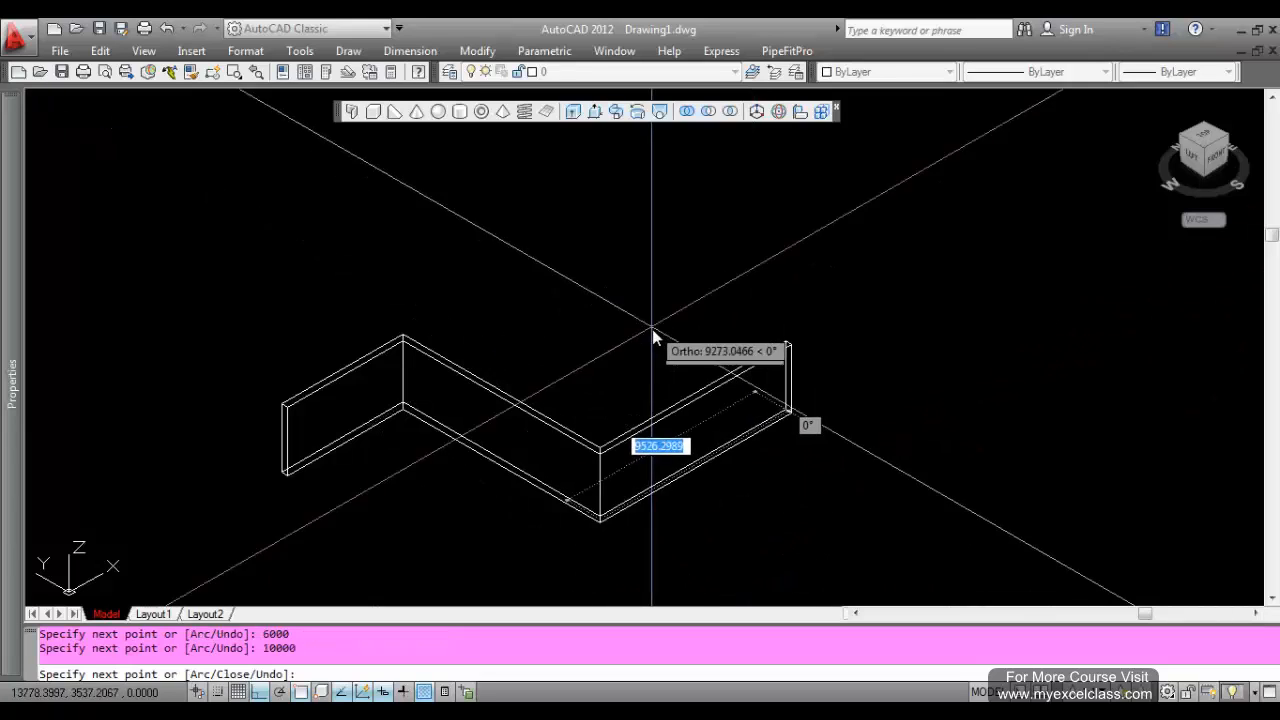
text(5000)
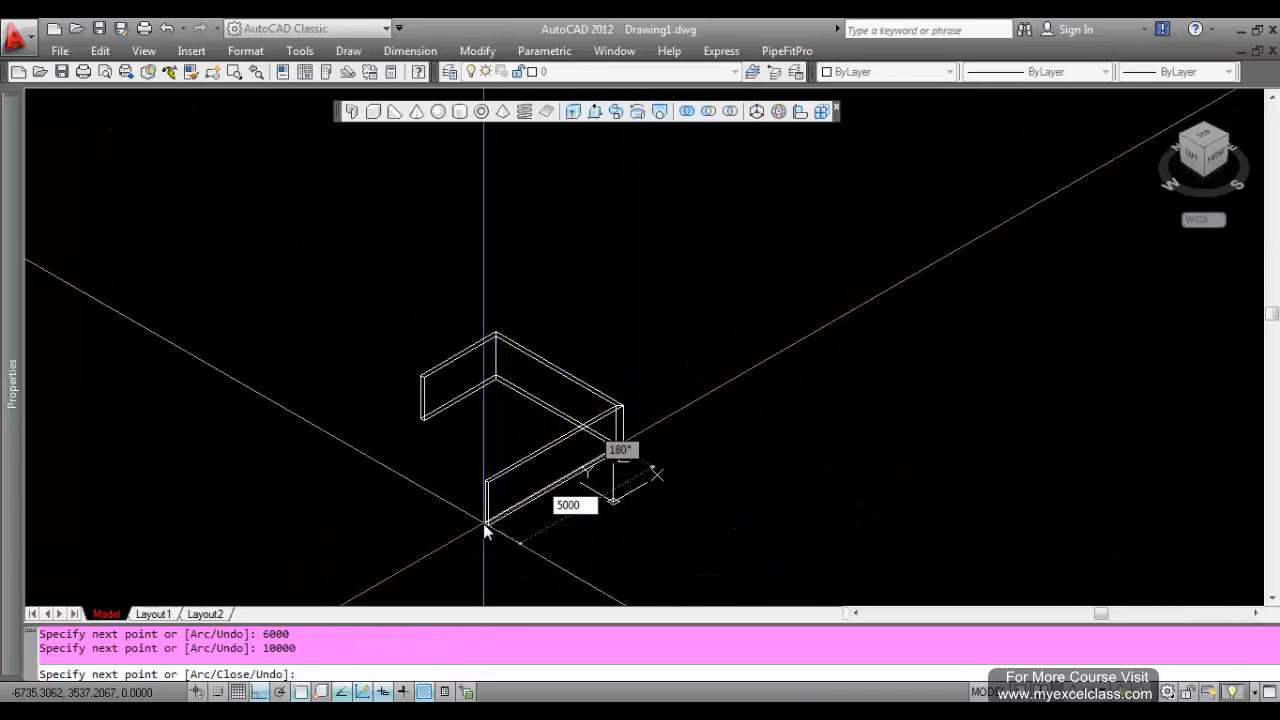
key(Return)
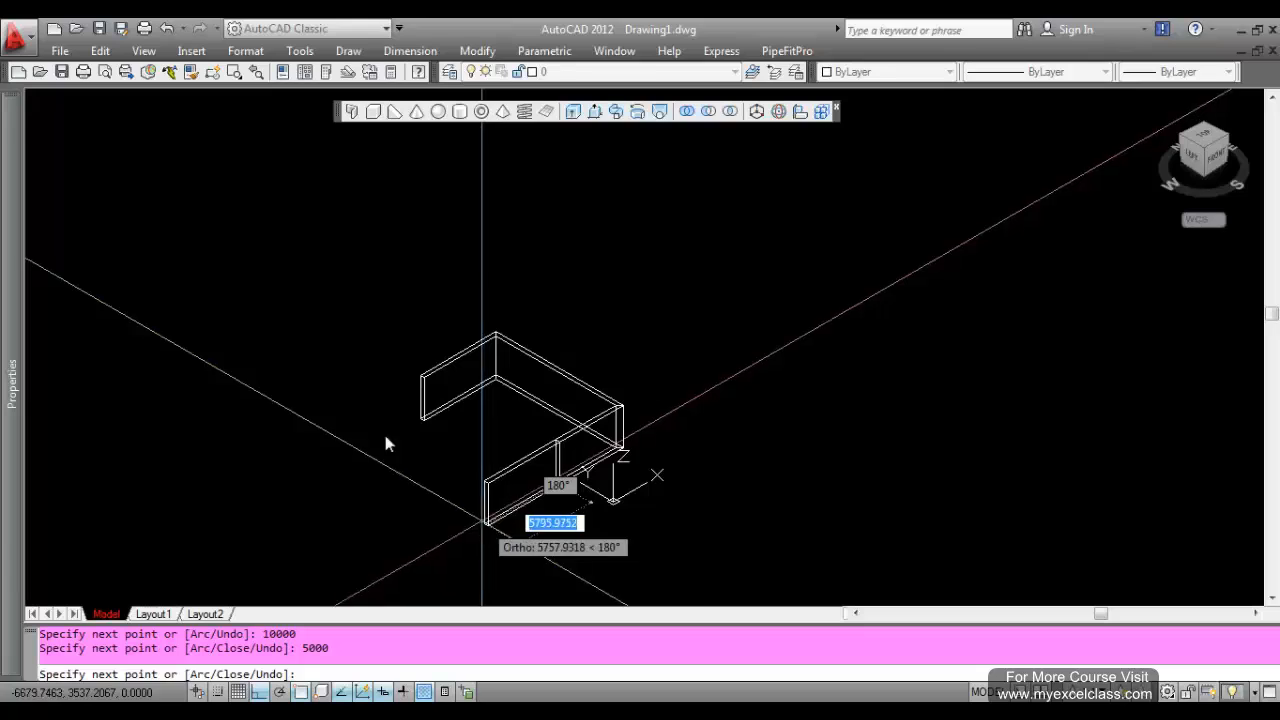
- Add a 9000 wall segment along positive Y and a 1000 segment along negative X, finishing the polysolid
text(9000)
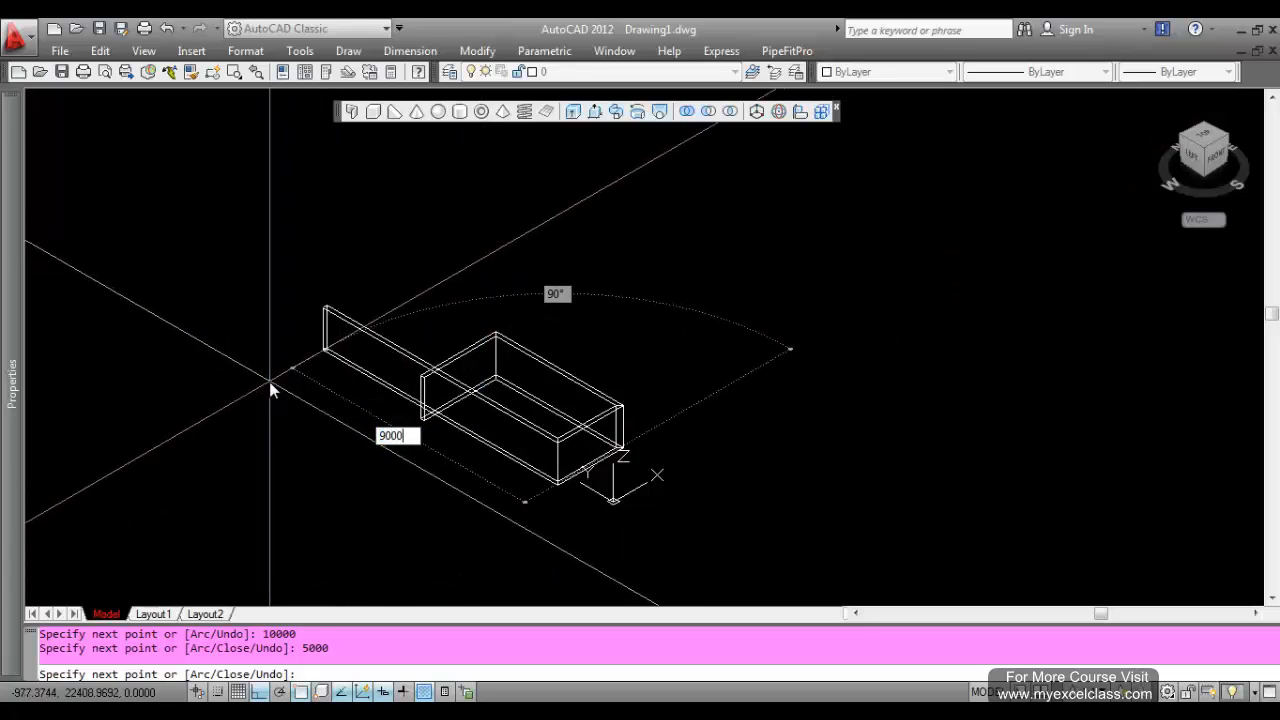
key(Return)
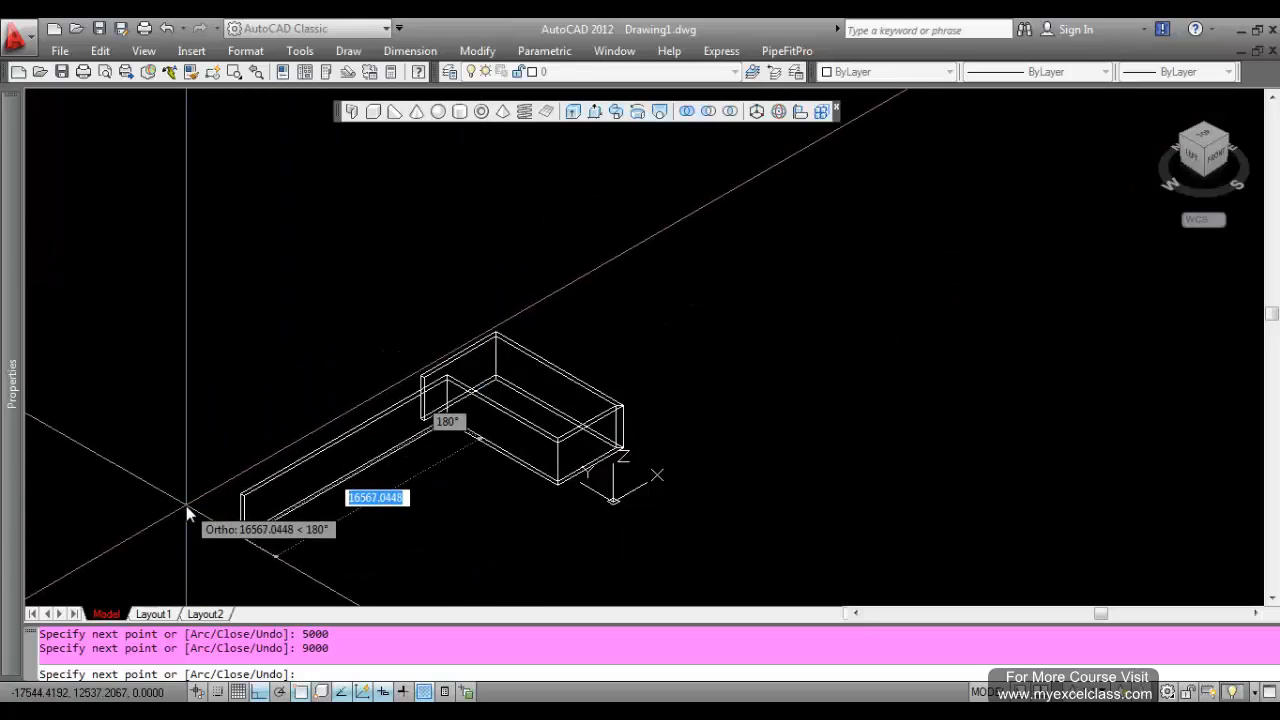
text(1000)
key(Return)
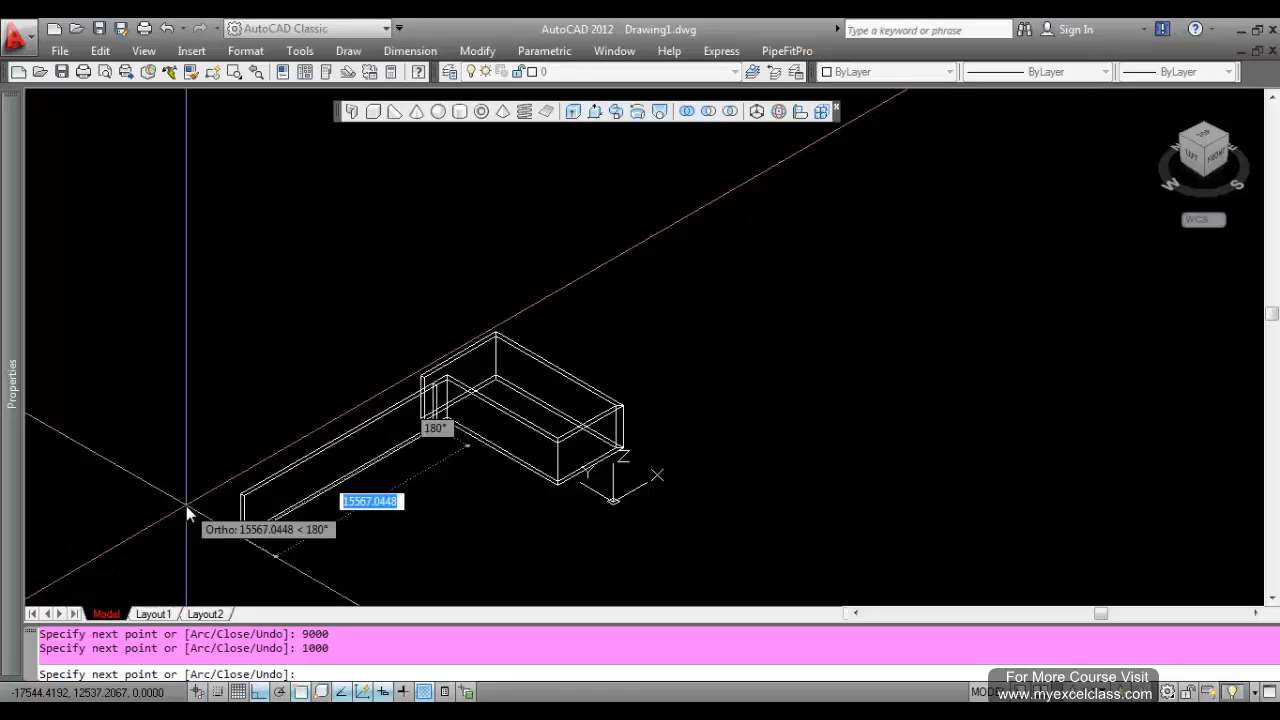
key(Return)
- Split the model space display into two vertical viewports and activate the one on the right
scroll(423, 431, up, 5)
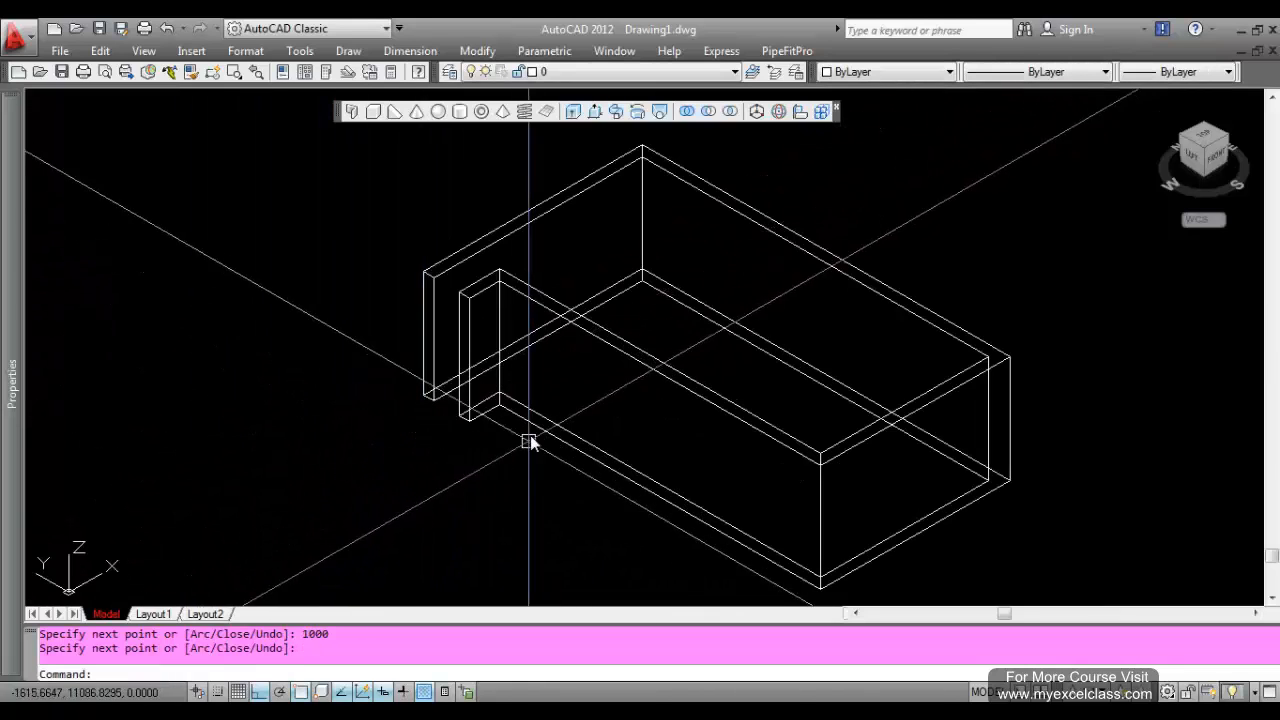
scroll(460, 415, down, 2)
middle_drag(460, 415, 323, 431)
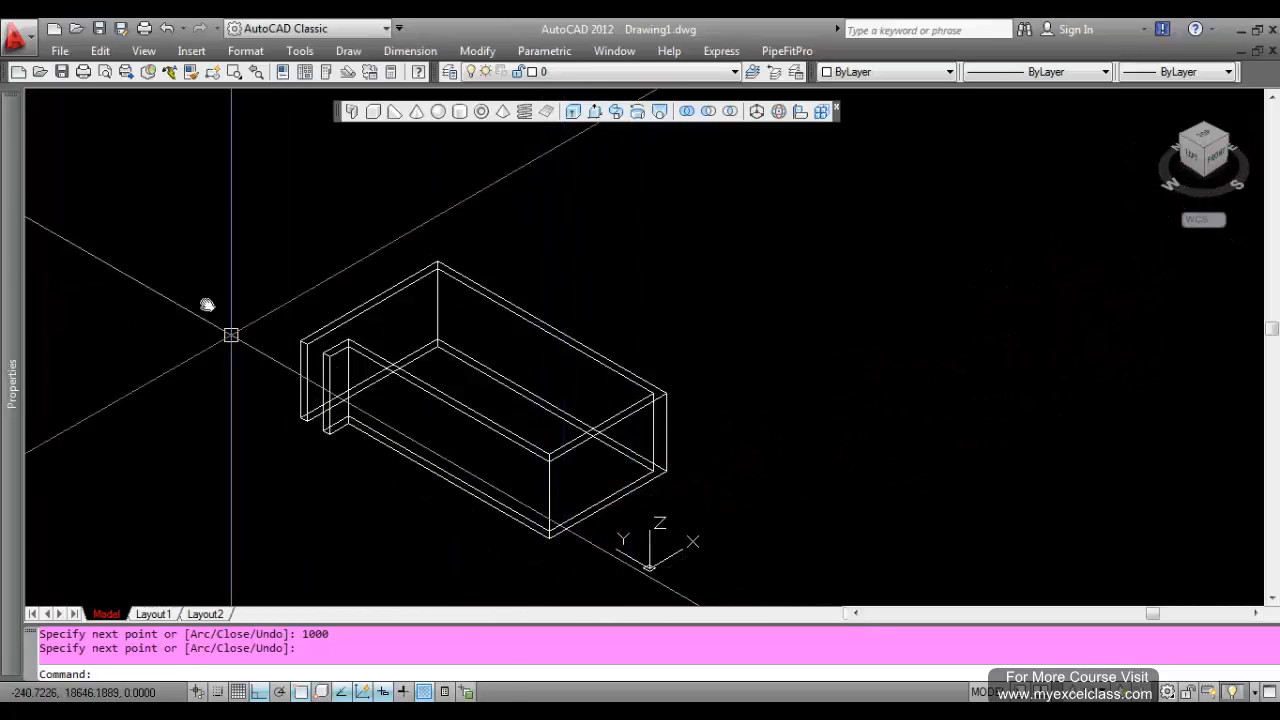
click(146, 54)
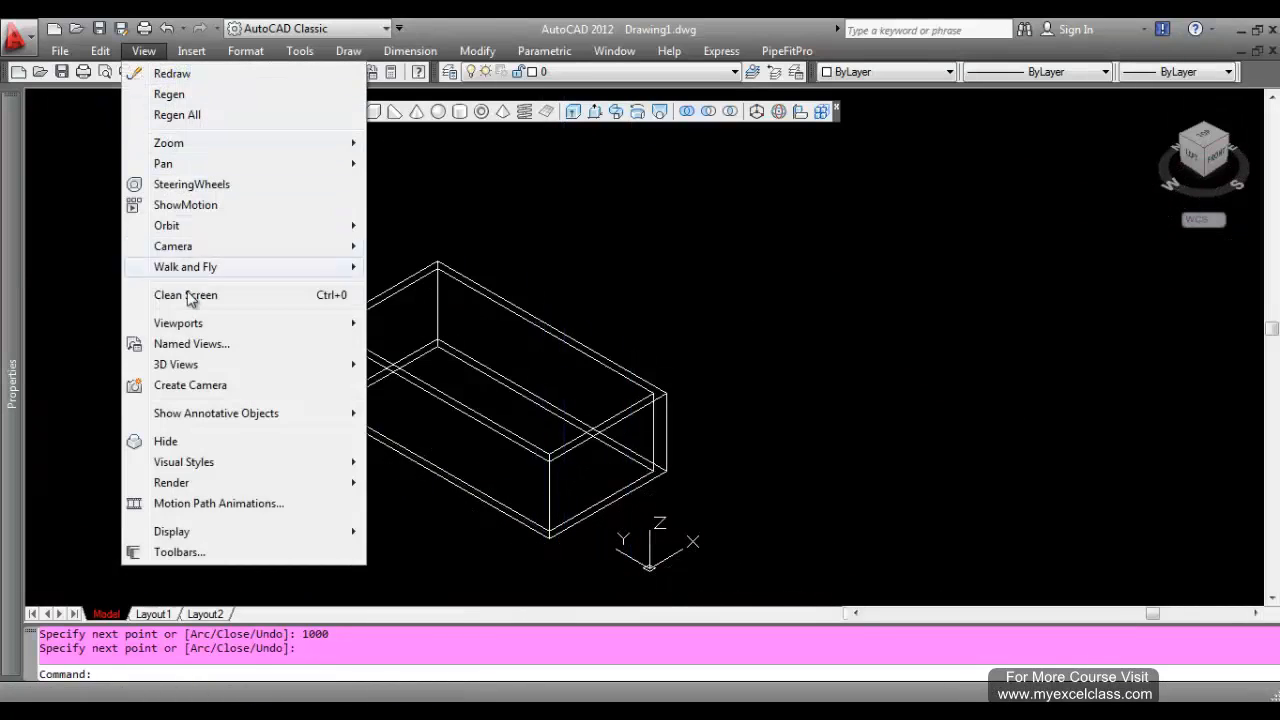
mouse_move(202, 332)
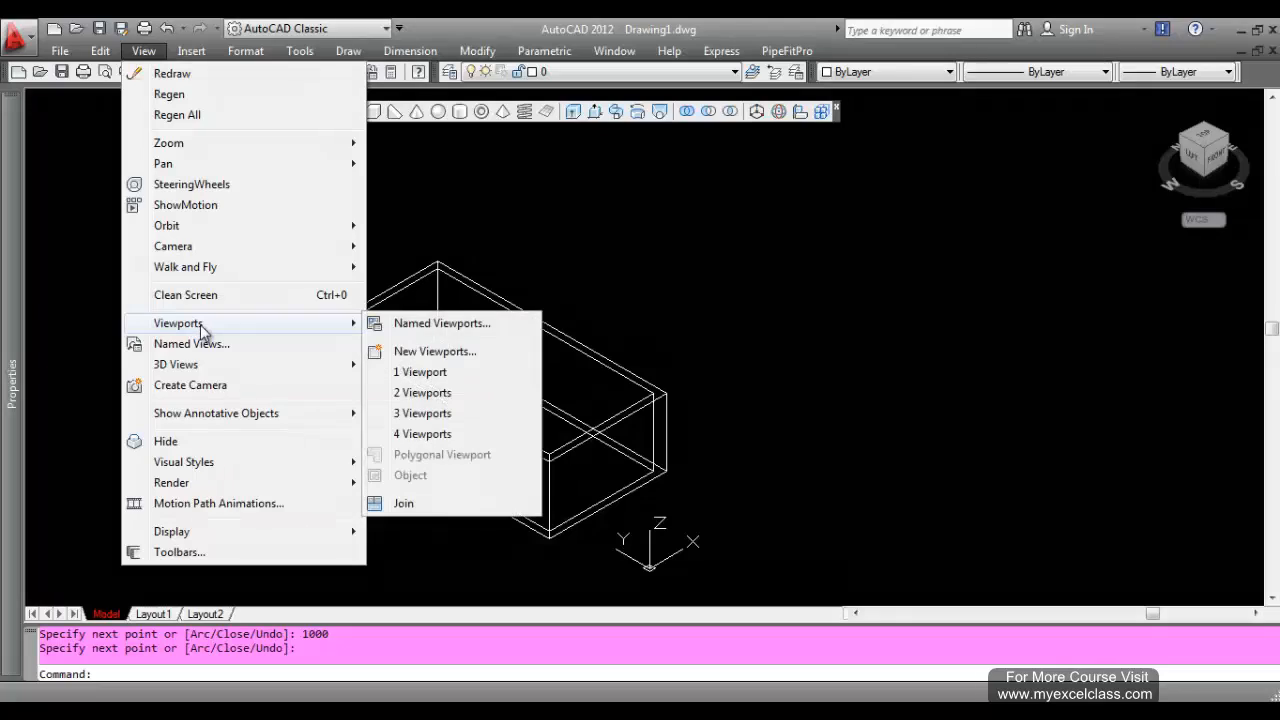
click(420, 392)
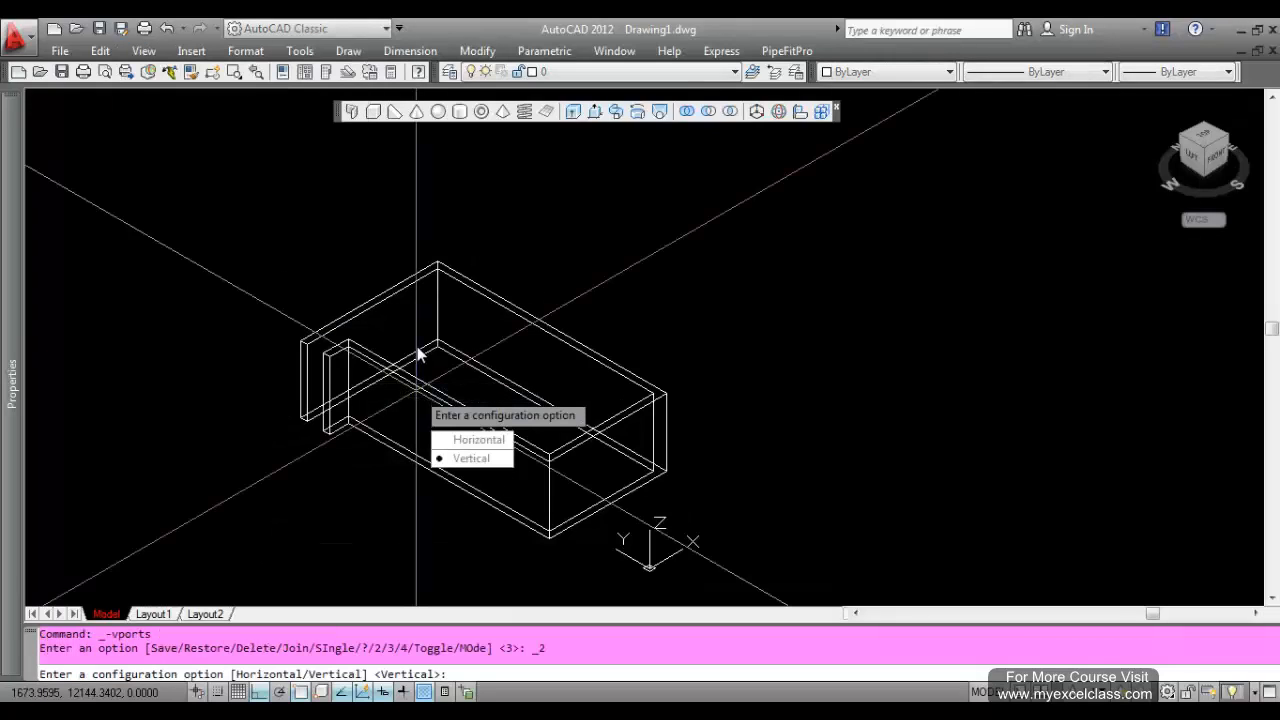
click(478, 460)
click(846, 333)
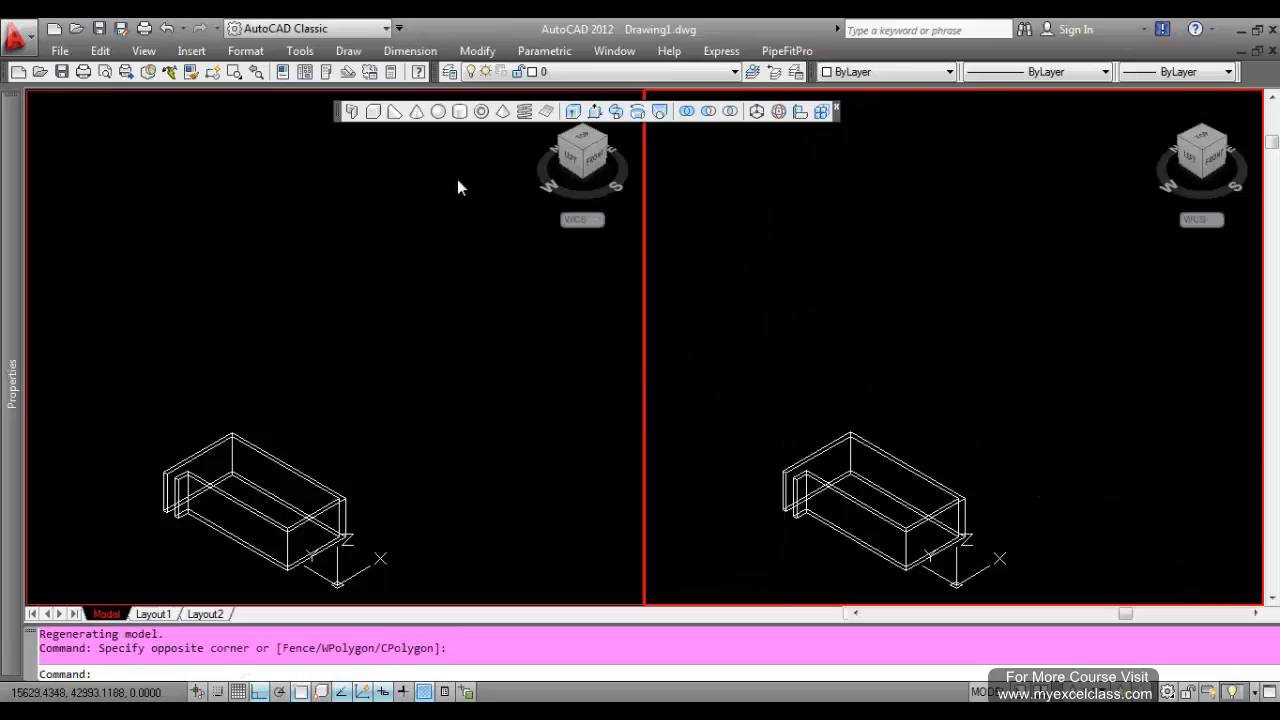
- Split the active right-hand viewport into two viewports with a horizontal configuration
click(146, 52)
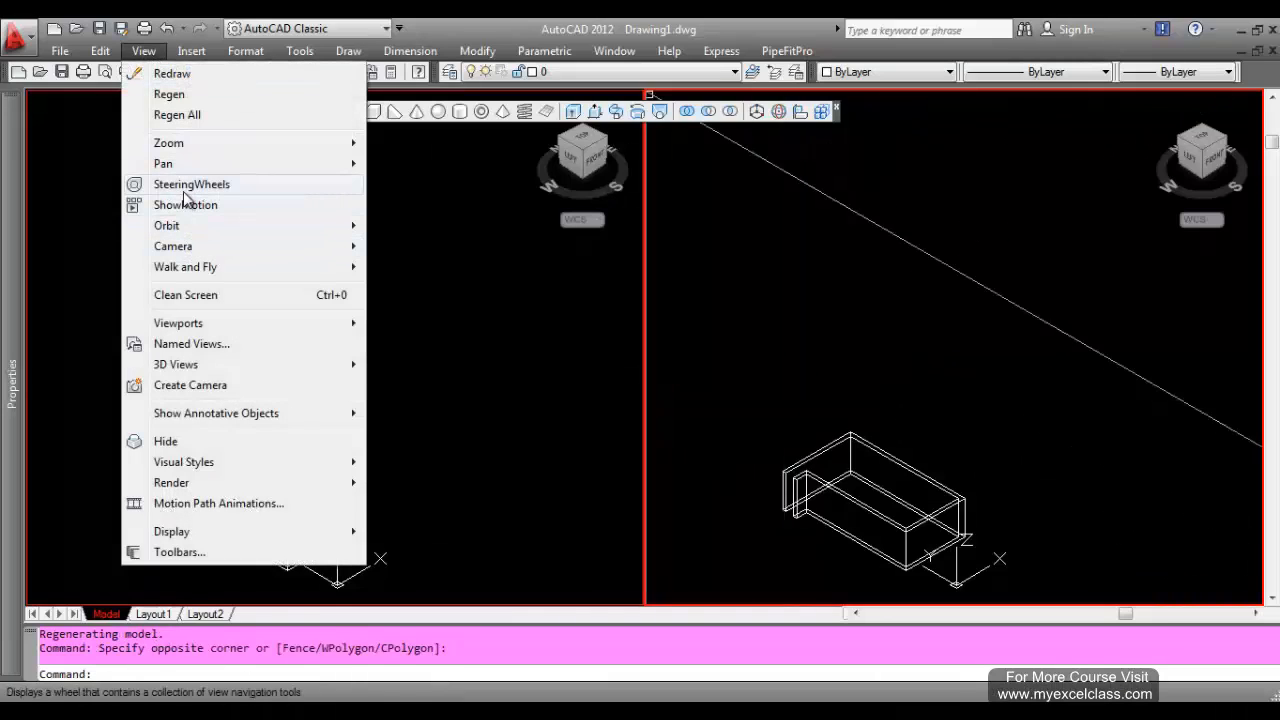
mouse_move(206, 326)
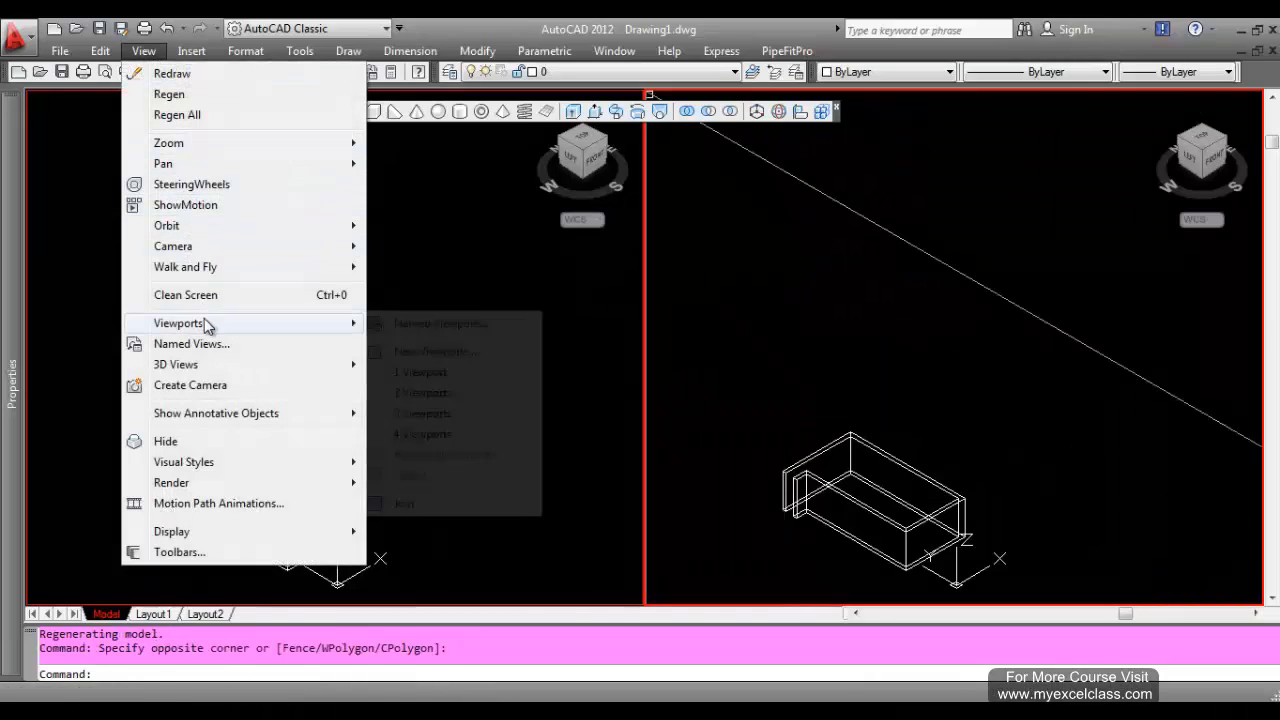
click(408, 398)
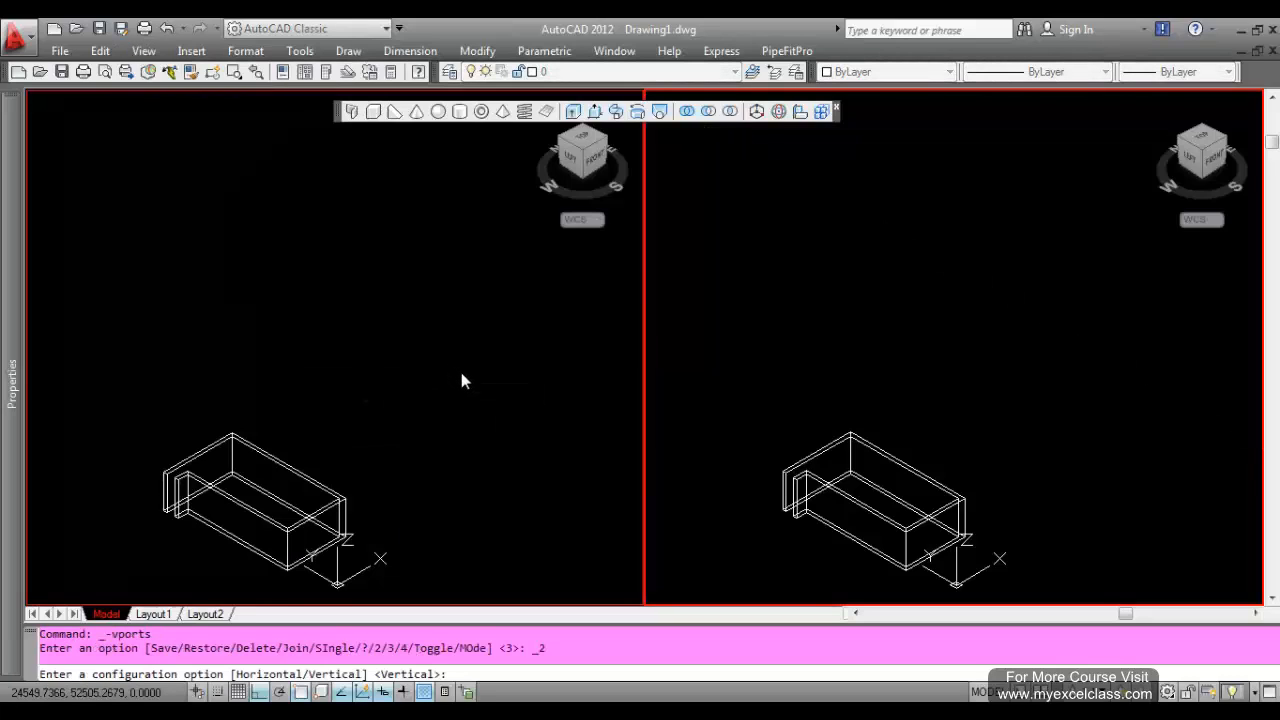
key(Down)
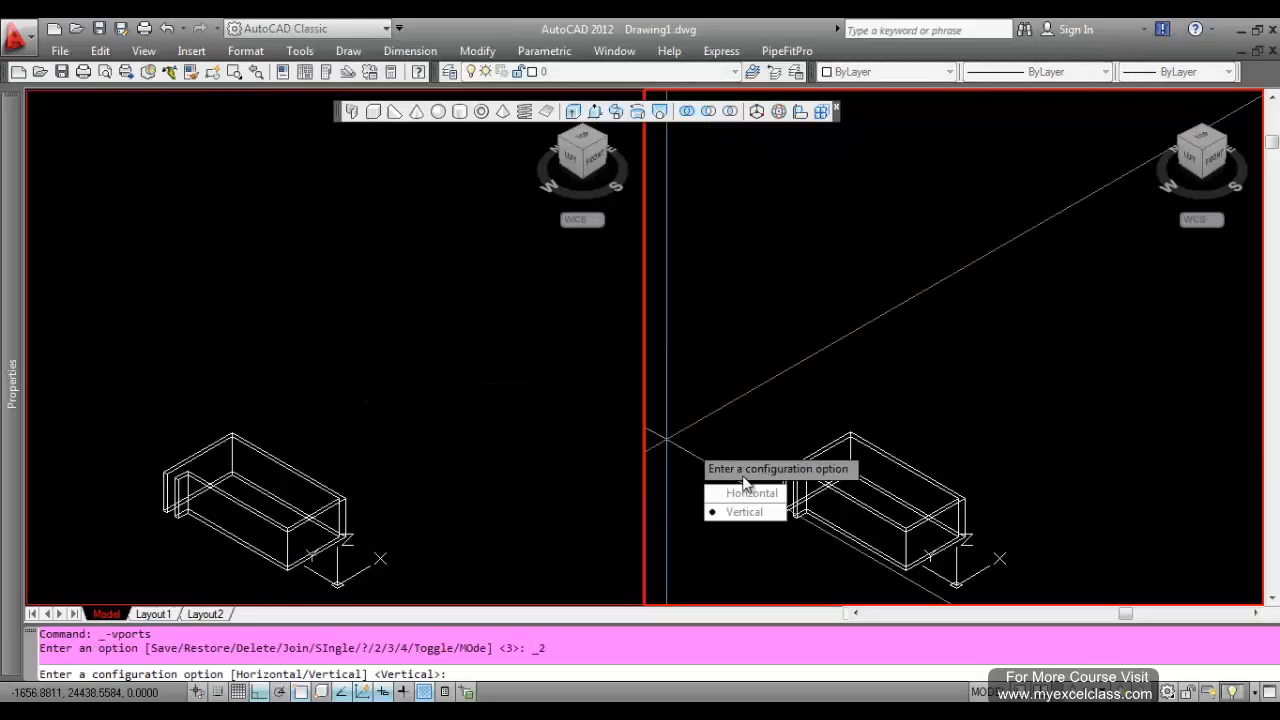
click(748, 491)
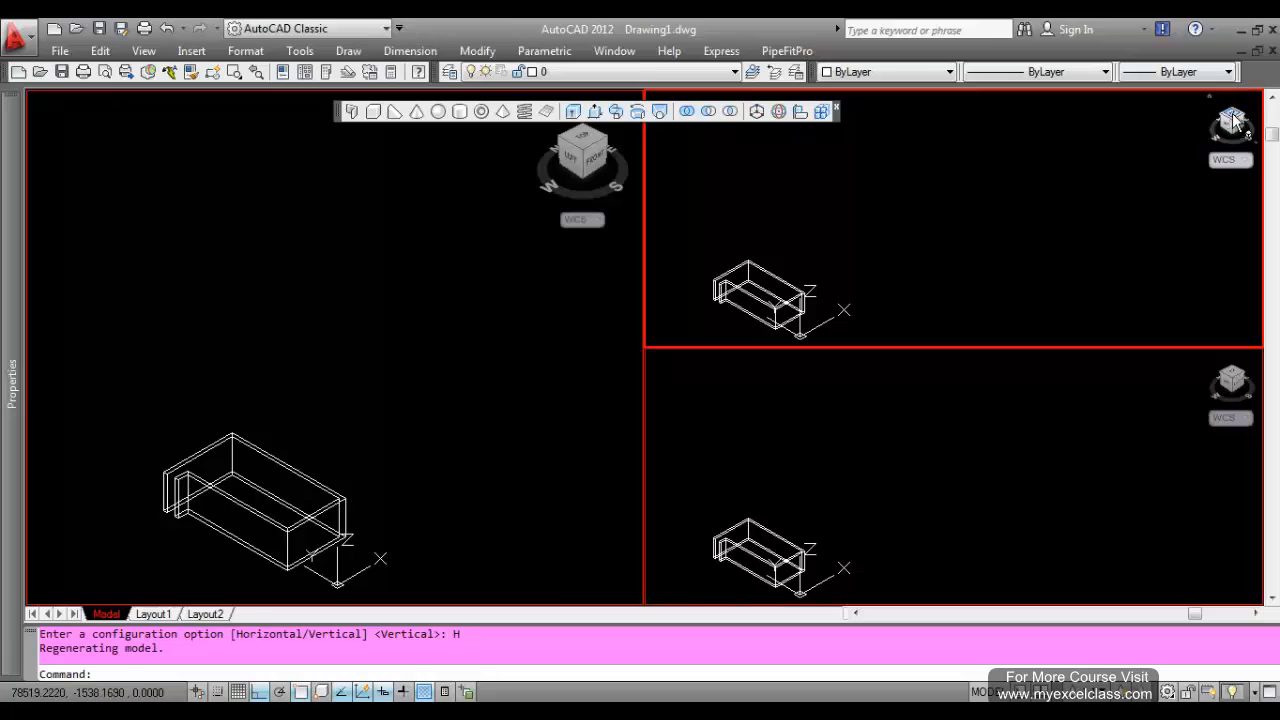
- Set the upper right viewport to the Top view and the lower right viewport to the Left view
click(1231, 117)
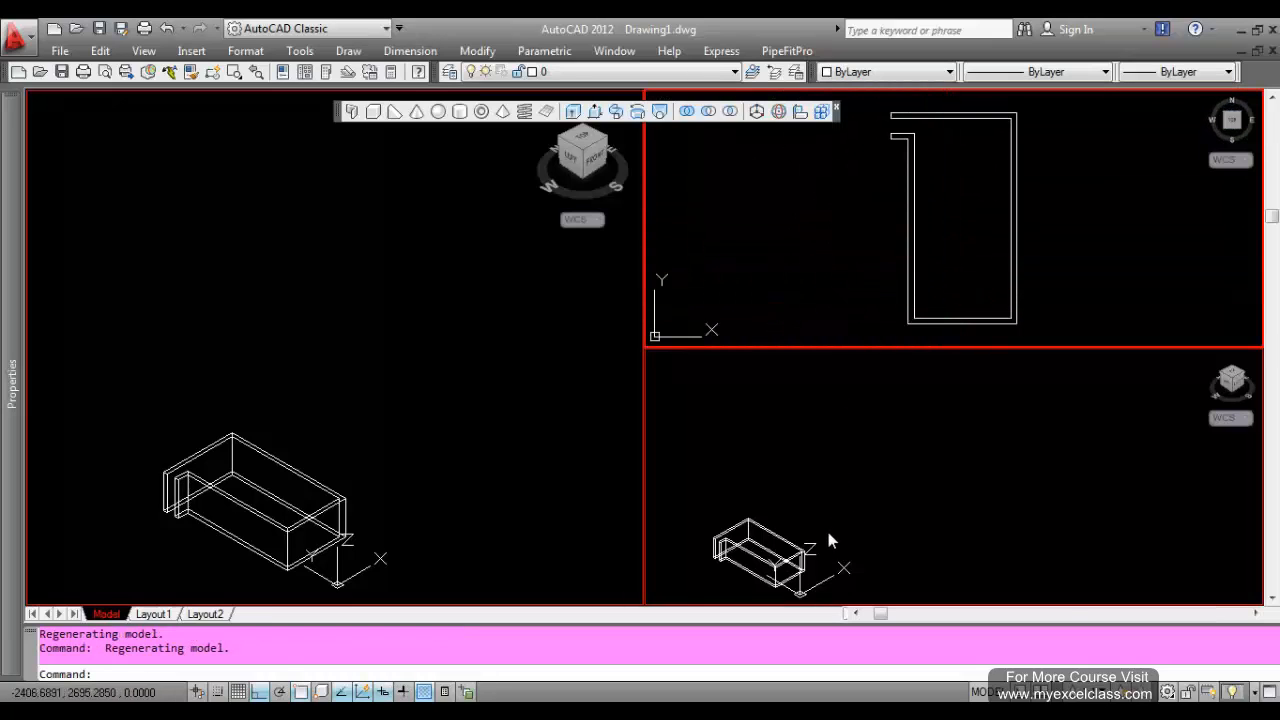
click(900, 434)
click(852, 458)
click(925, 483)
scroll(849, 498, up, 4)
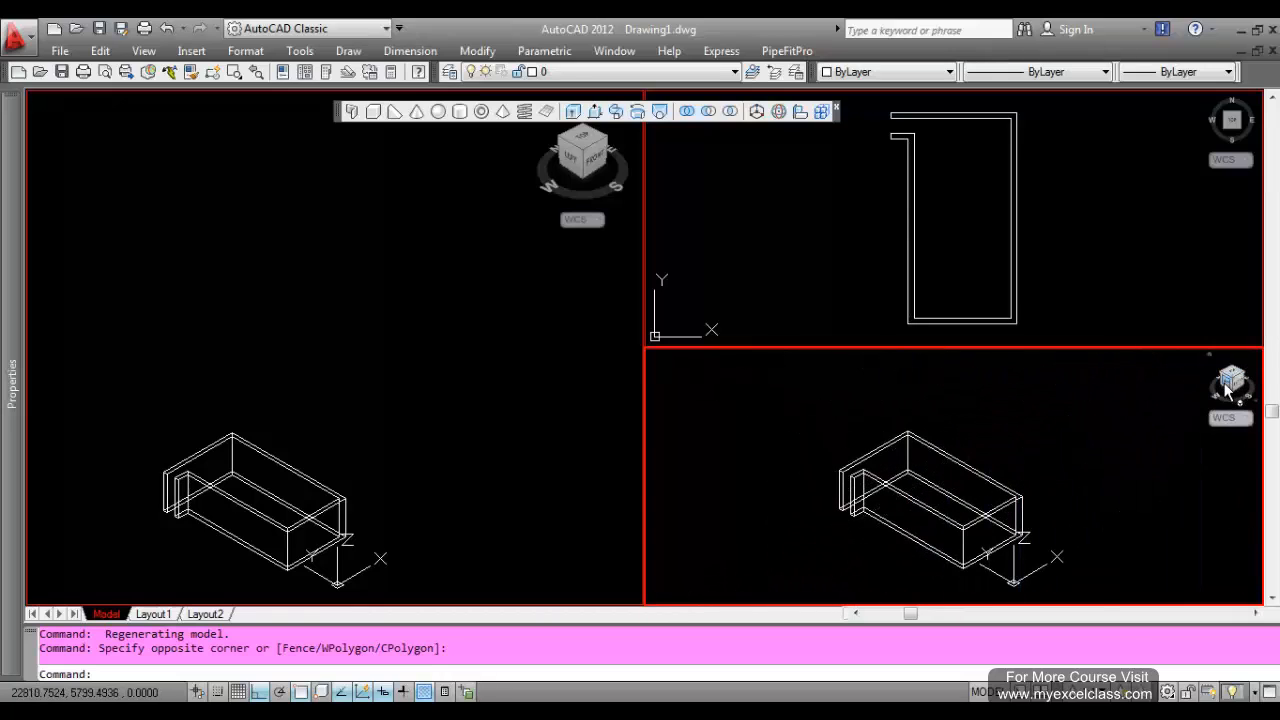
click(1228, 388)
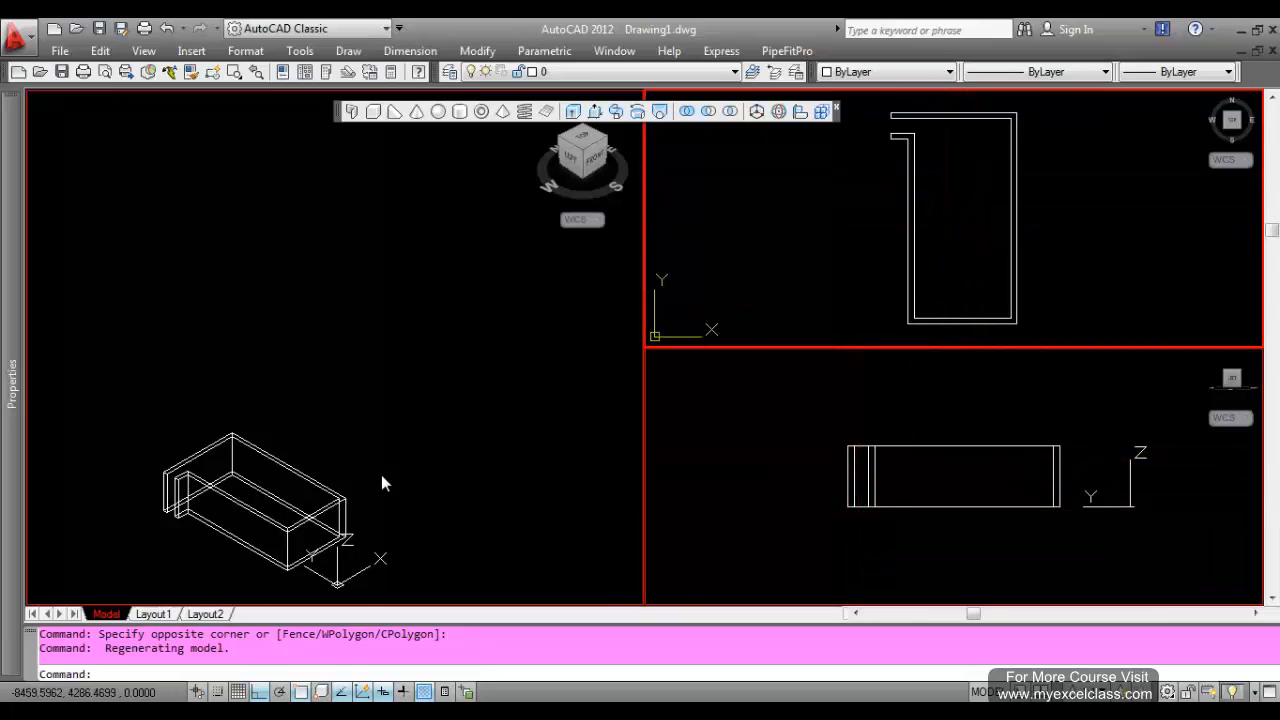
- Centre and enlarge the polysolid wall in the large isometric viewport
click(325, 460)
middle_drag(325, 460, 415, 382)
scroll(343, 443, up, 3)
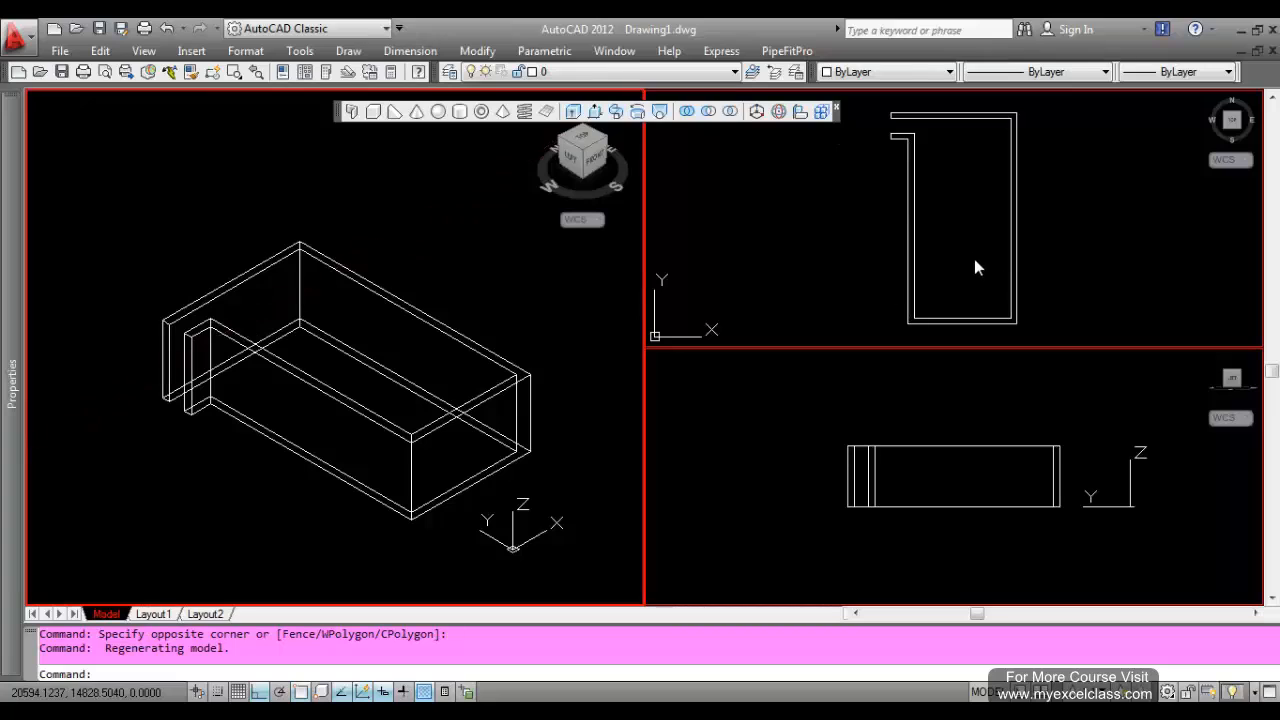
- Activate the three viewports in turn to compare the wall's isometric, Top and Left views
click(809, 406)
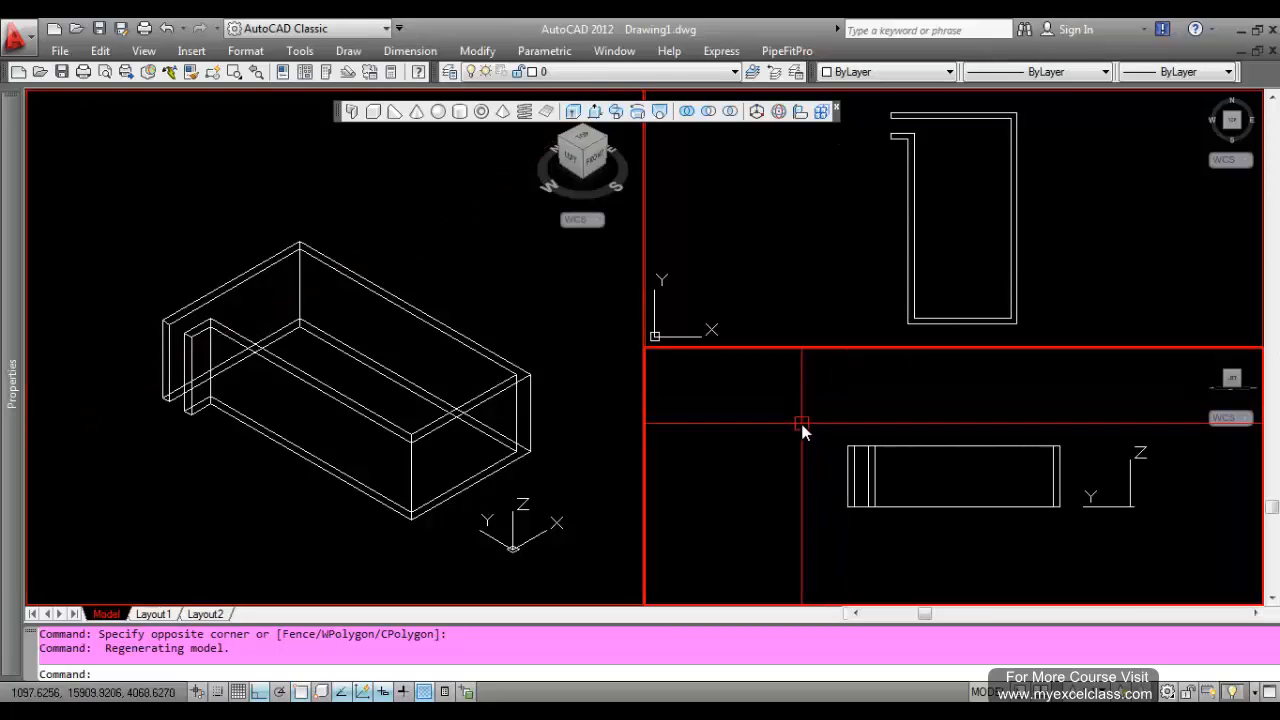
click(505, 290)
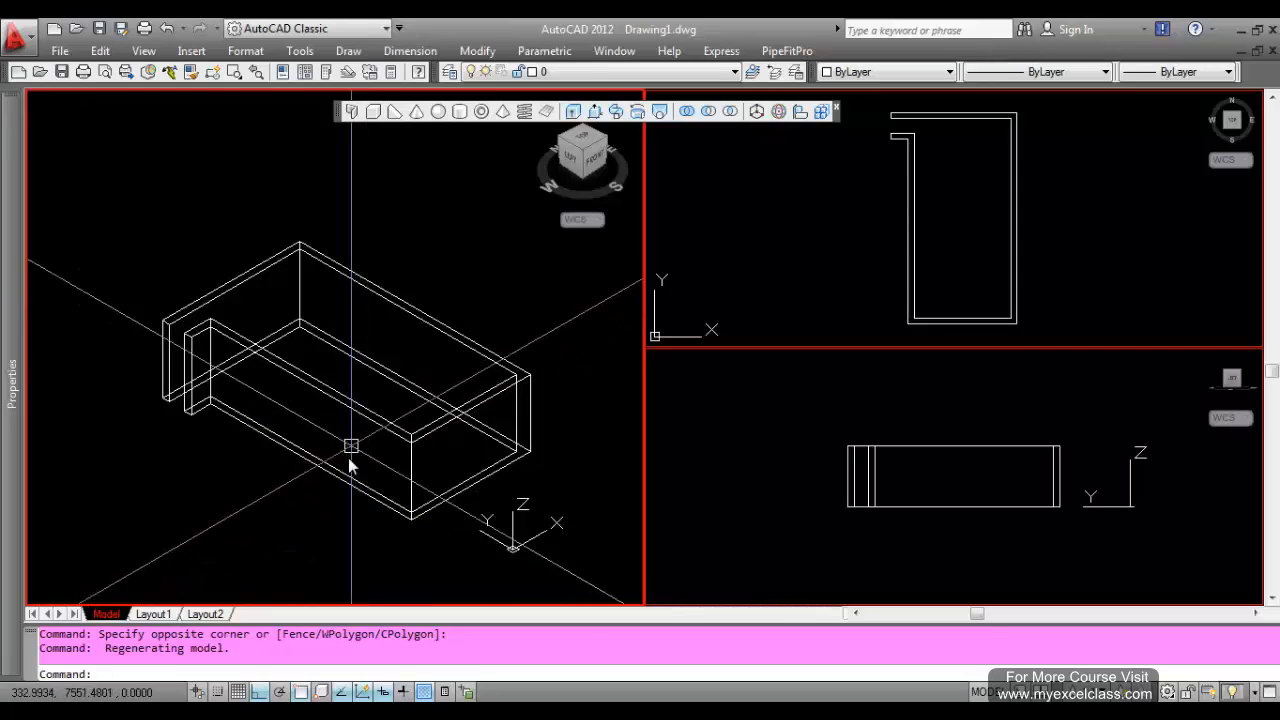
click(793, 256)
click(745, 273)
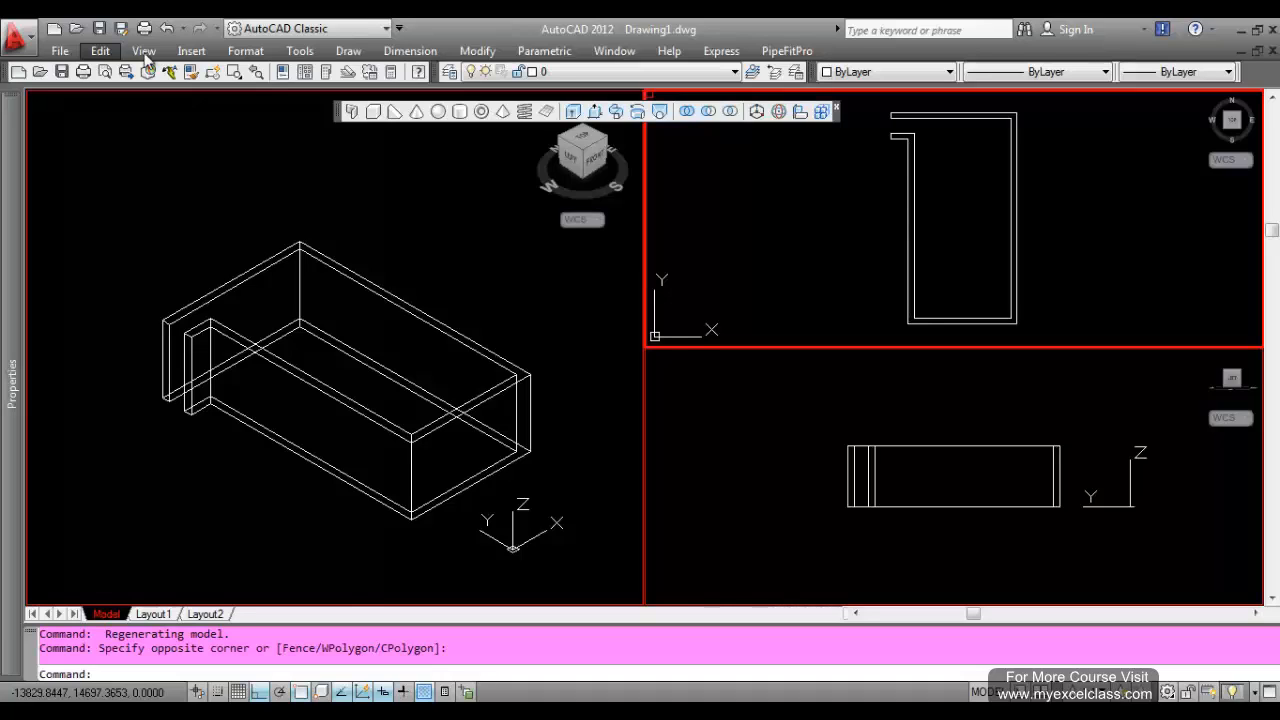
click(797, 228)
click(772, 266)
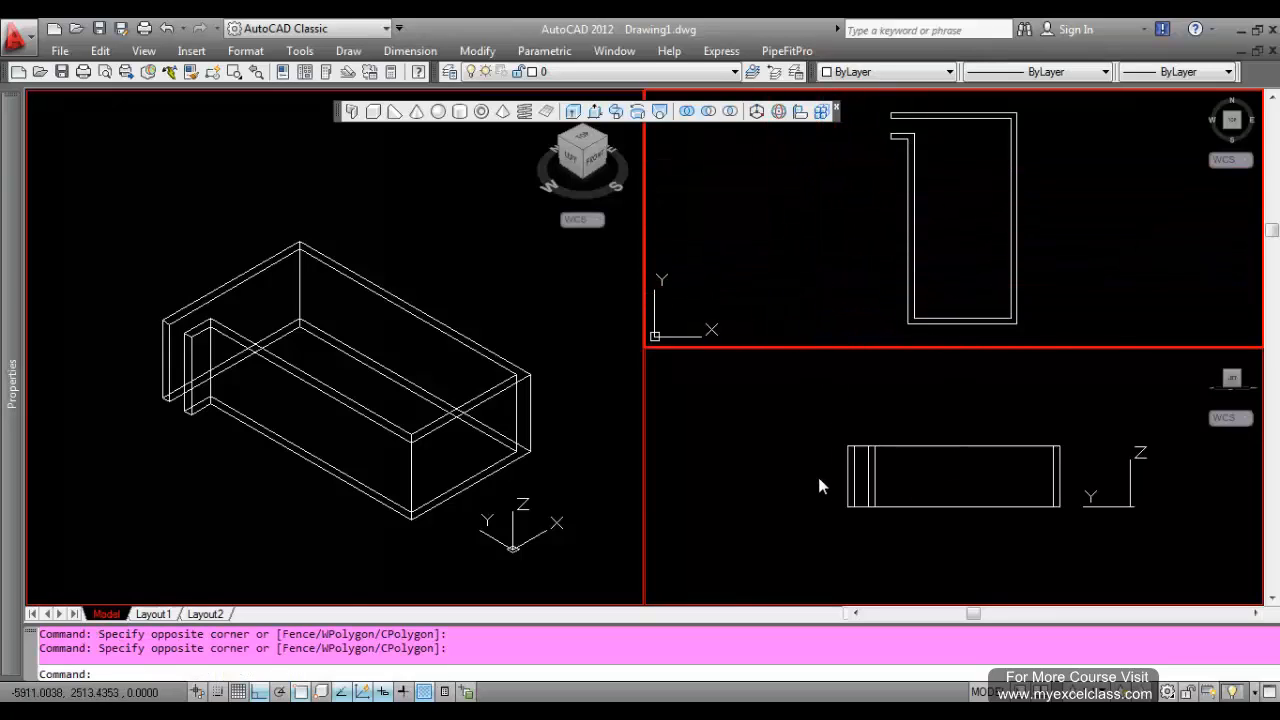
- Make the isometric viewport active and return the display to a single viewport
click(513, 298)
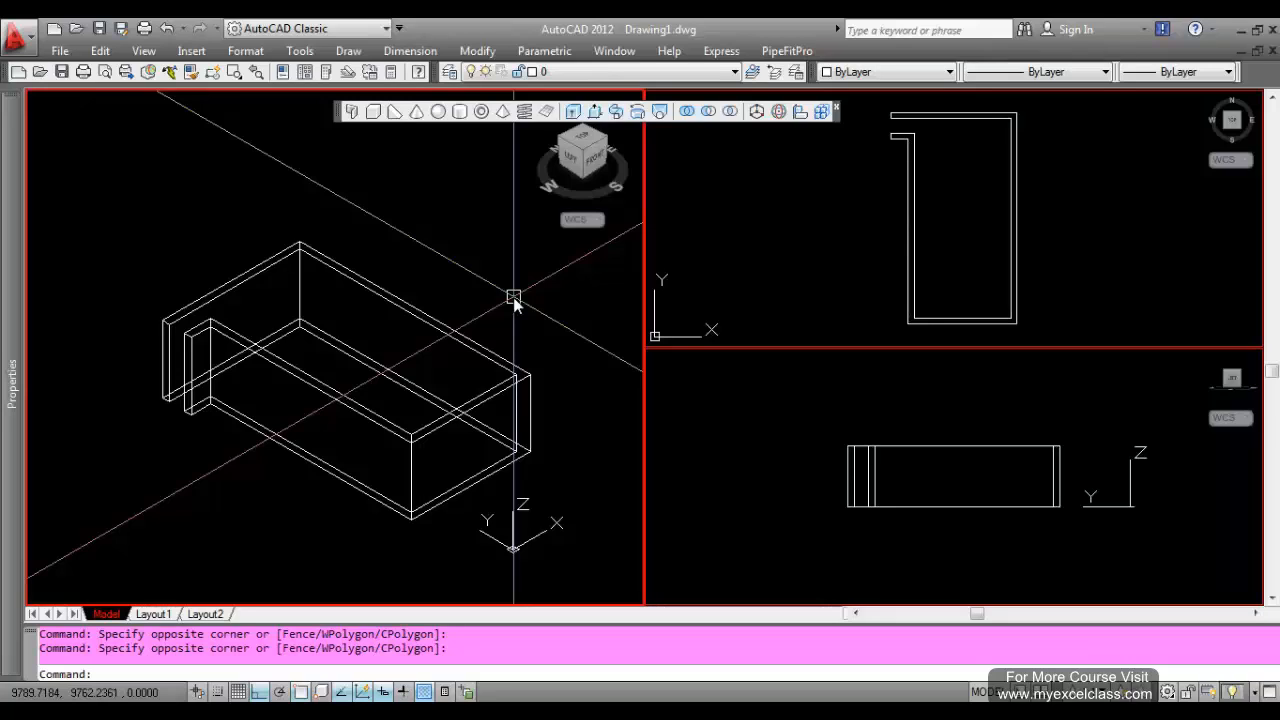
click(144, 51)
mouse_move(188, 328)
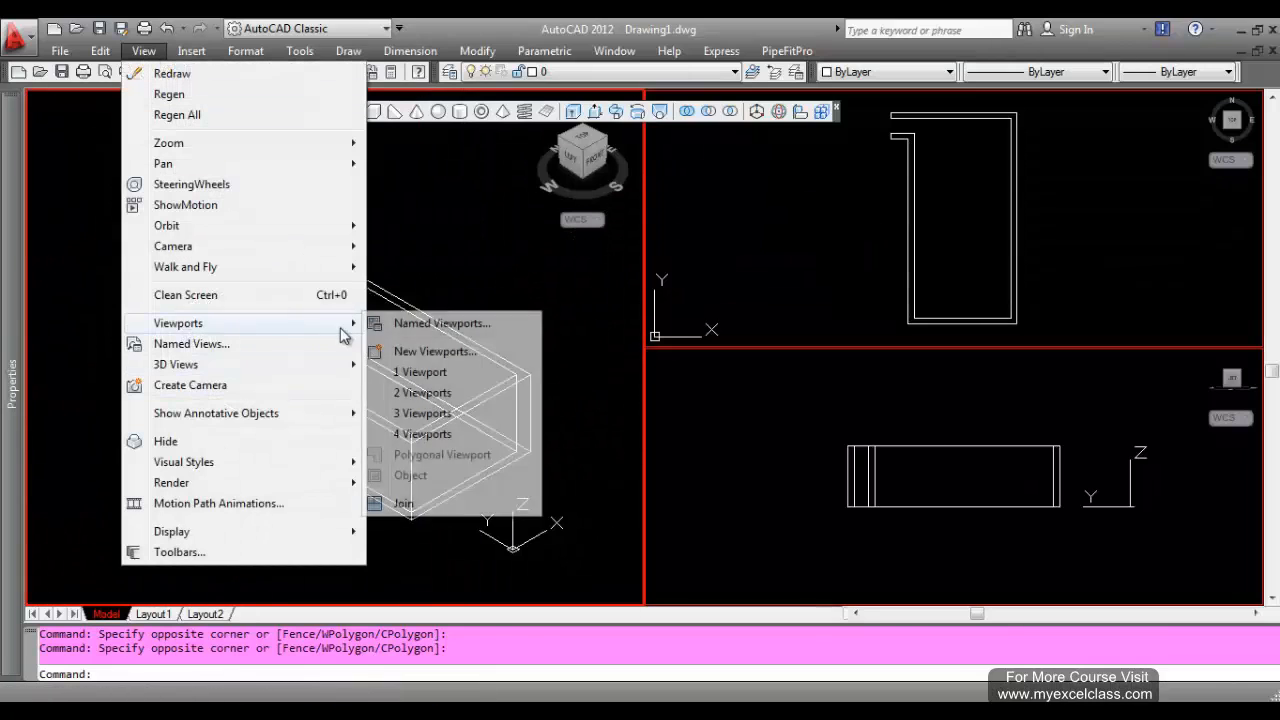
click(420, 372)
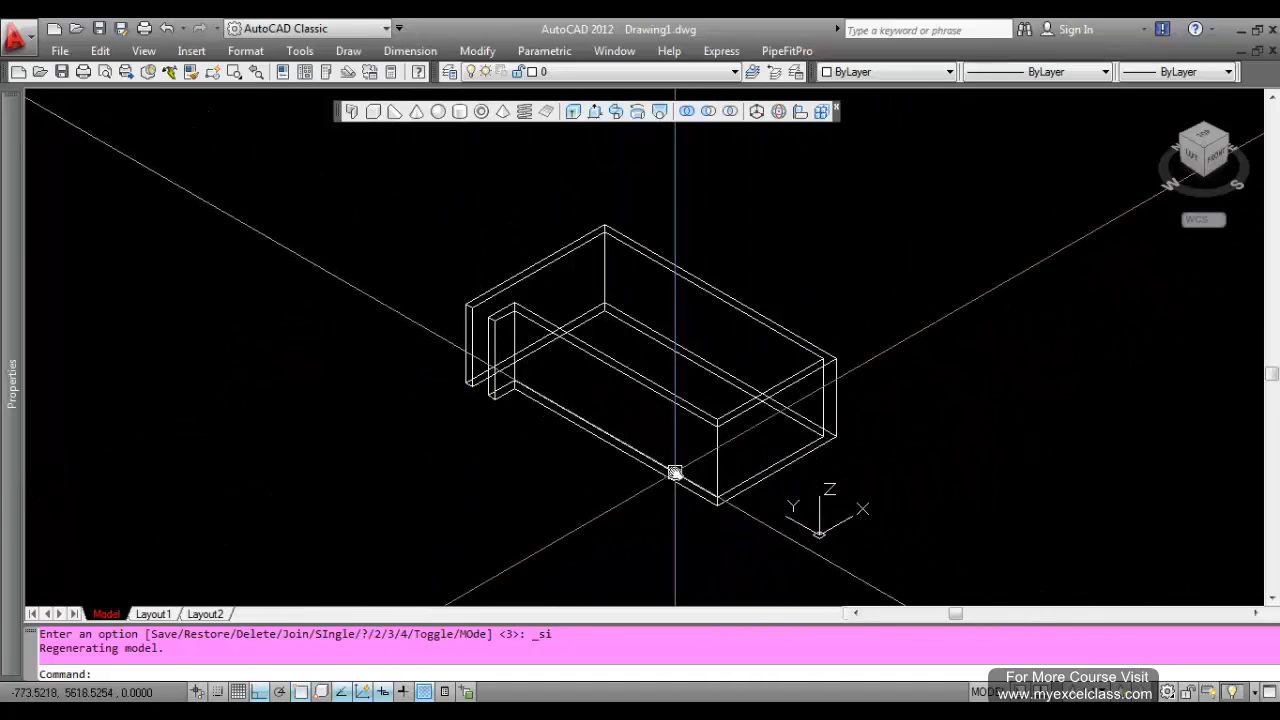
- Select the whole polysolid wall with a crossing window and erase it
click(957, 538)
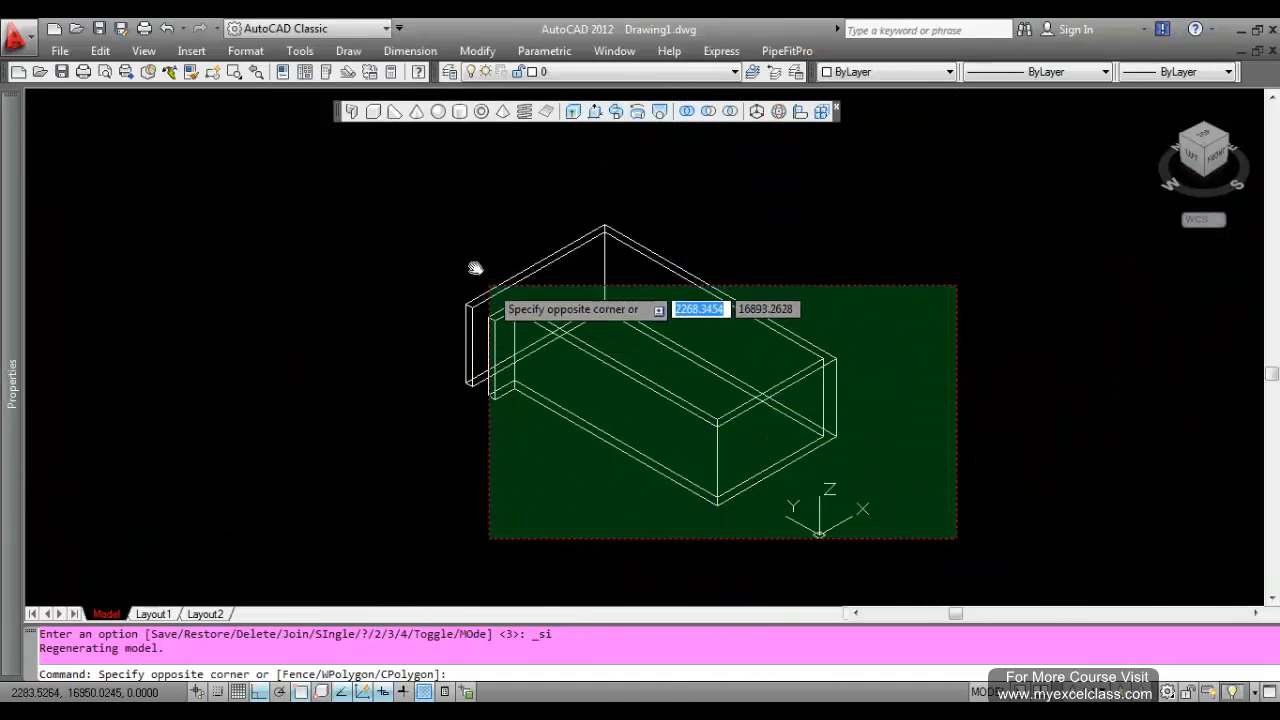
click(425, 225)
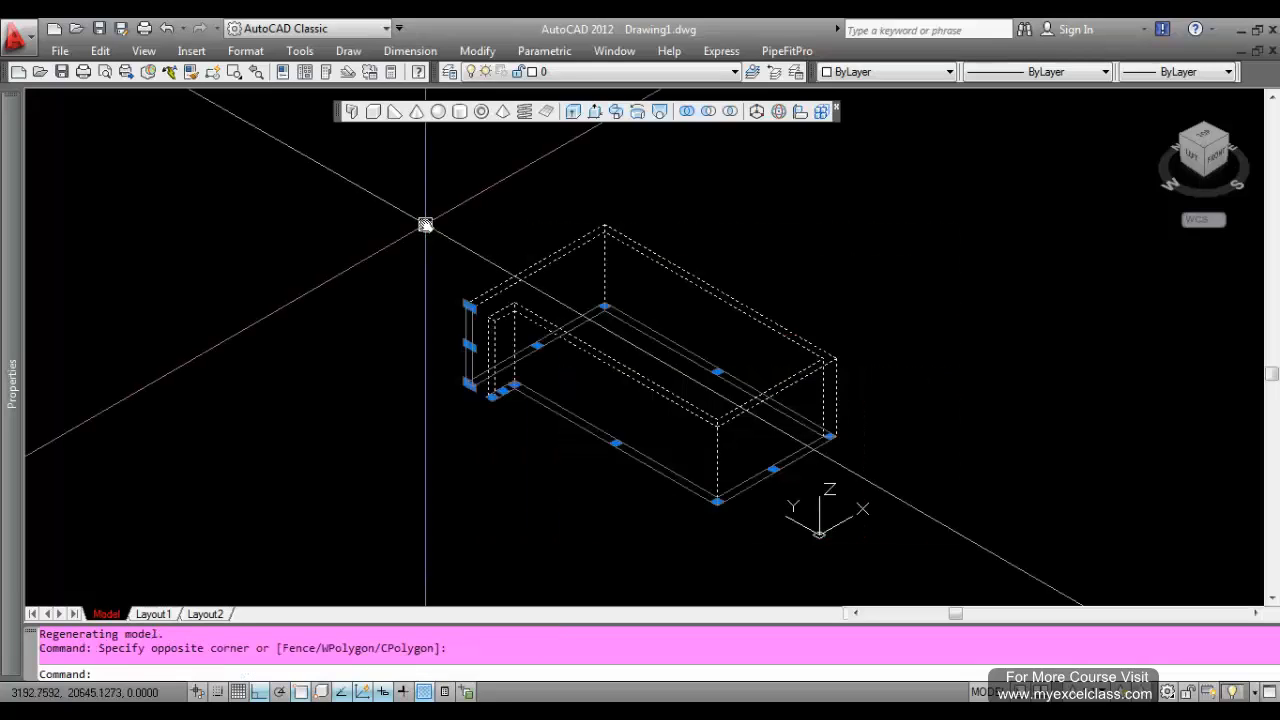
key(Delete)
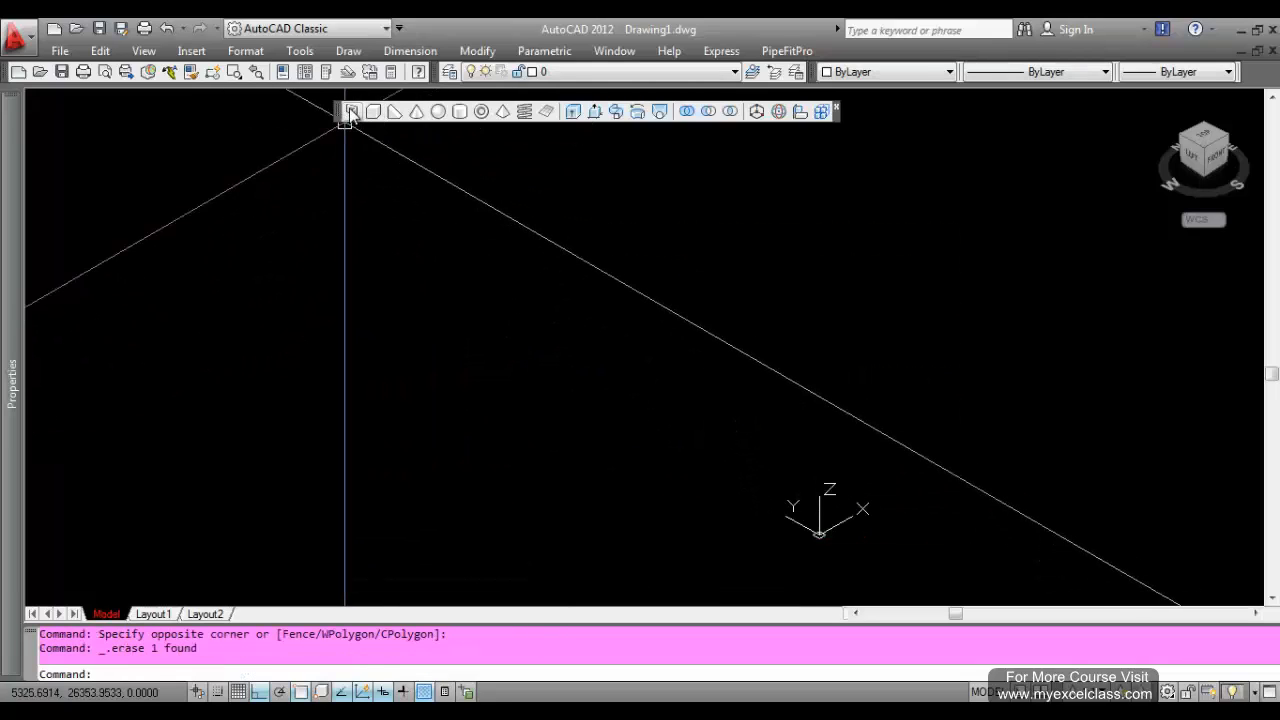
- Start the Polysolid command and set the wall height to 5000
click(351, 111)
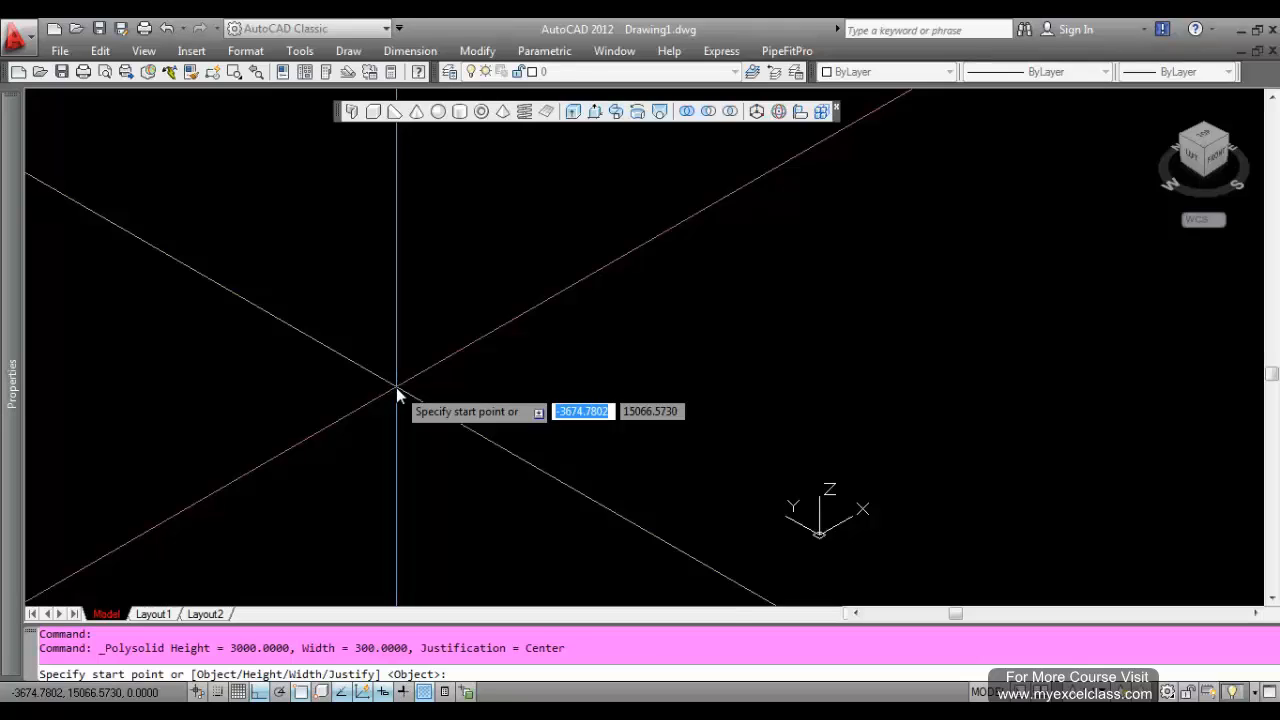
text(h)
key(Return)
text(5000)
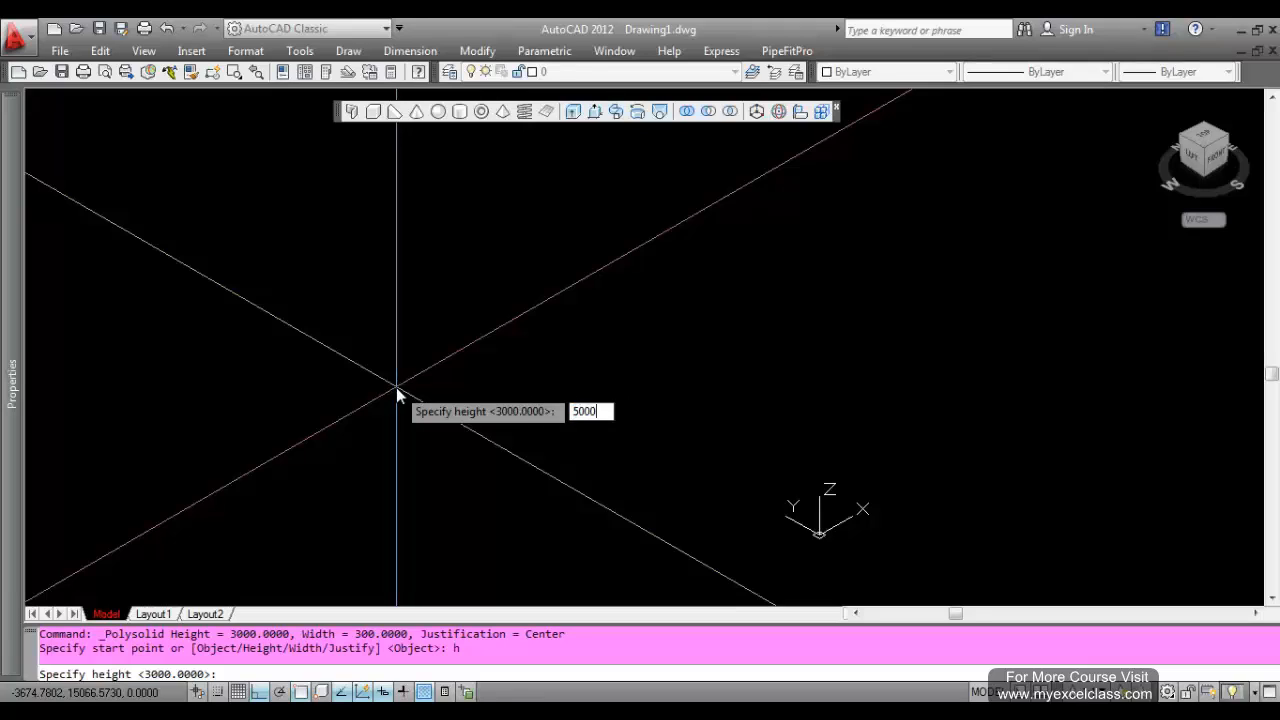
key(Return)
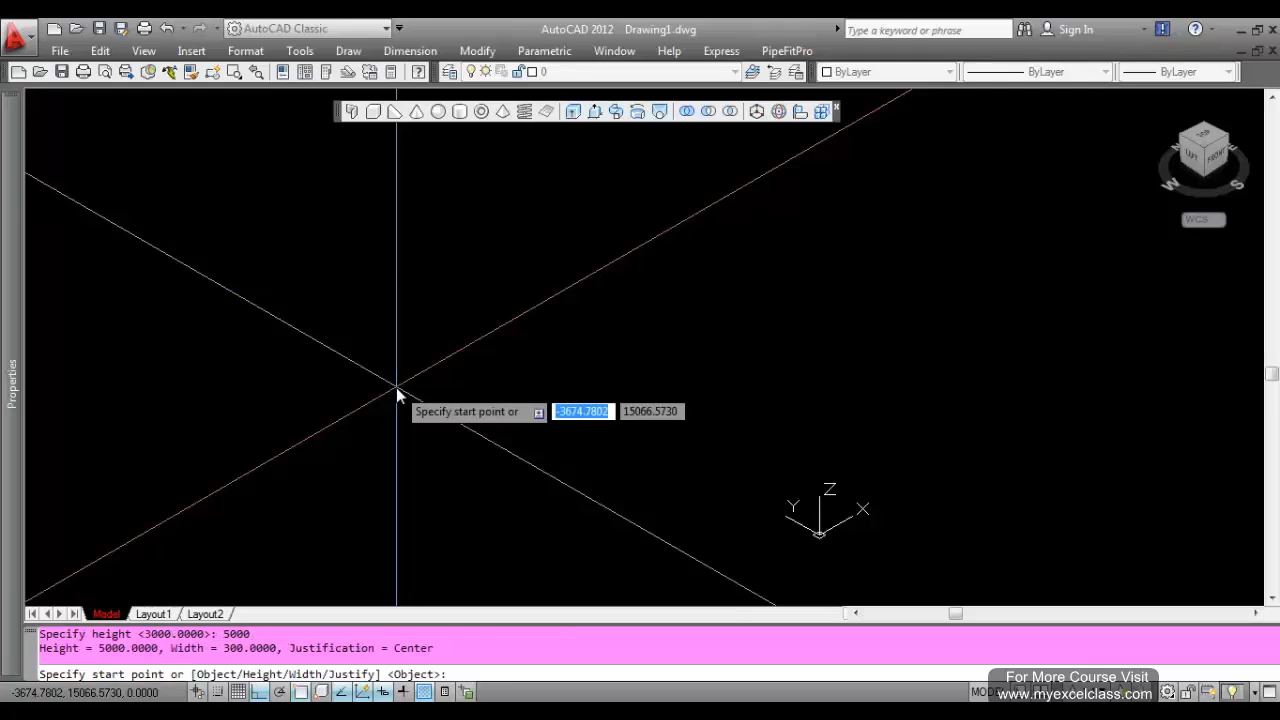
- Set the polysolid width to 200, then leave the command without converting an object
text(w)
key(Return)
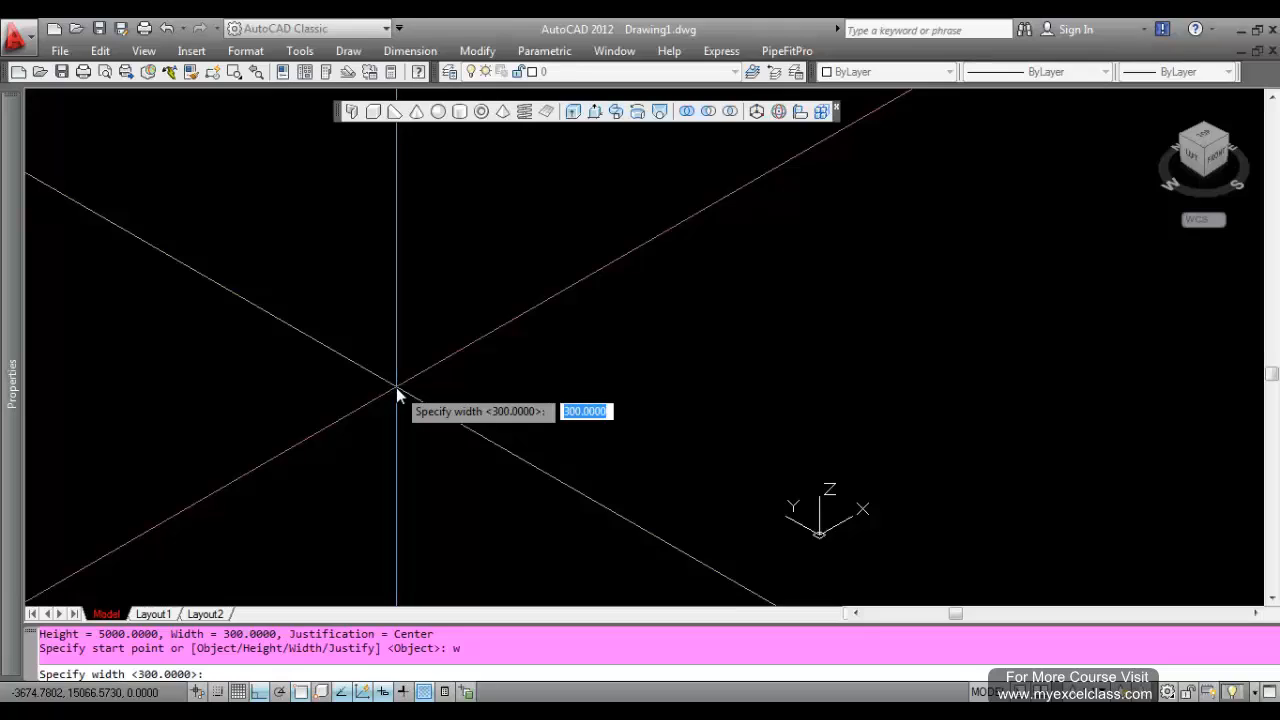
text(200)
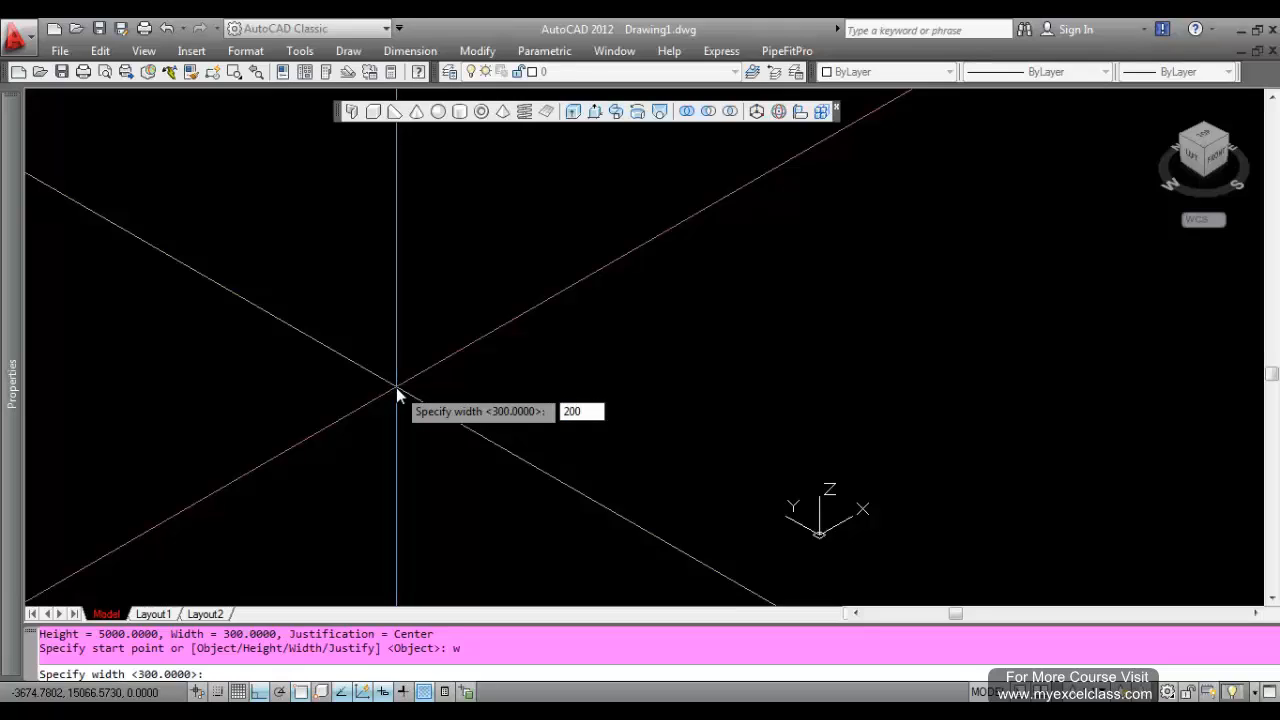
key(Return)
key(Return)
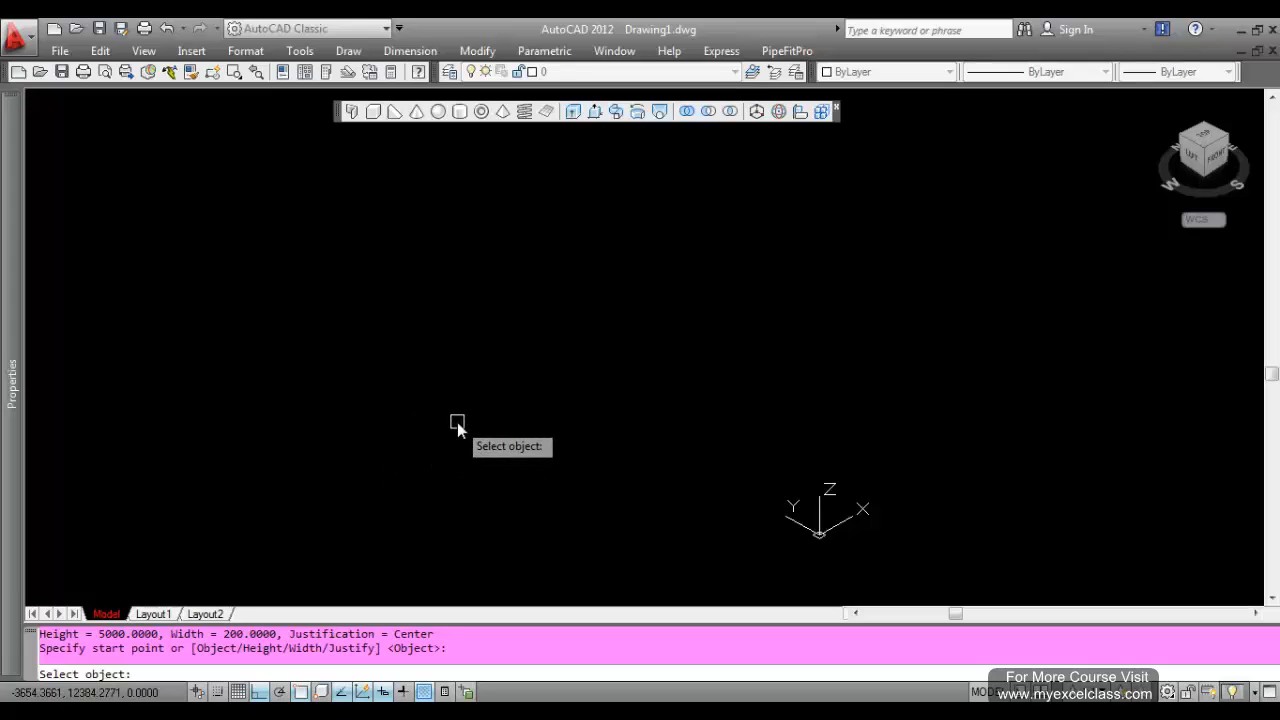
key(Escape)
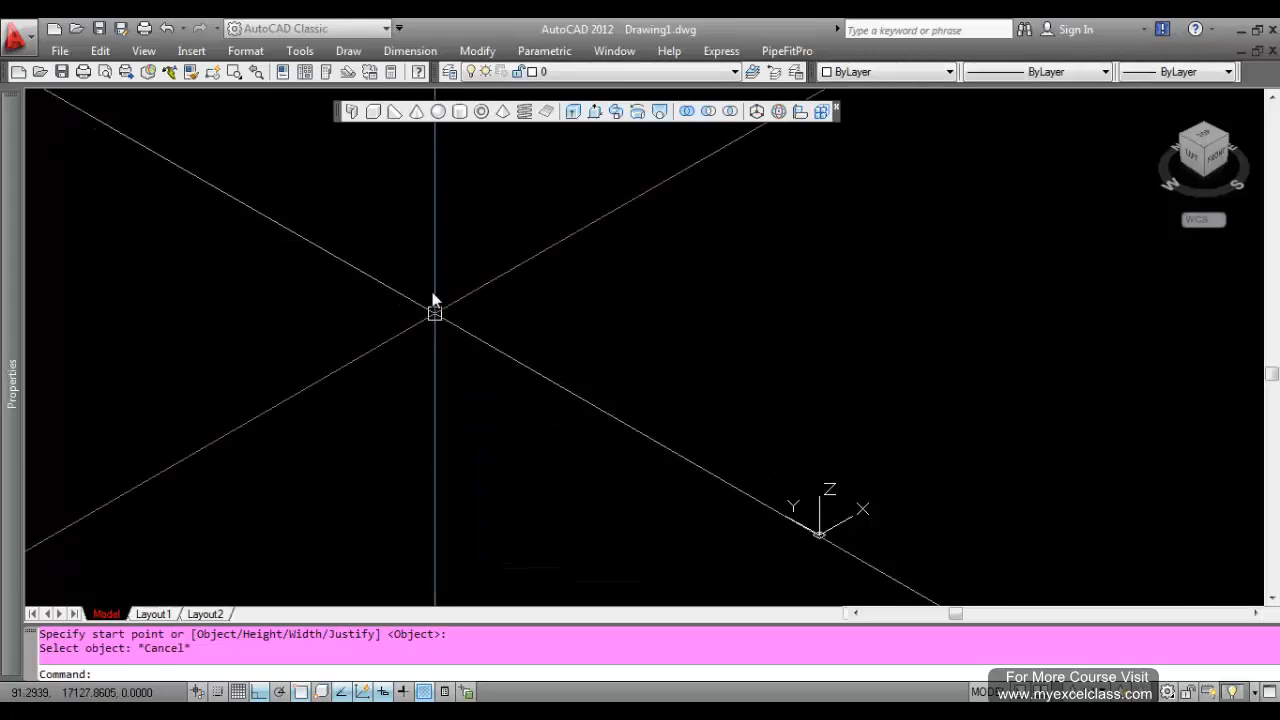
- Start a new polysolid wall with a 6000 segment along positive X and a 10000 segment along negative Y
click(352, 112)
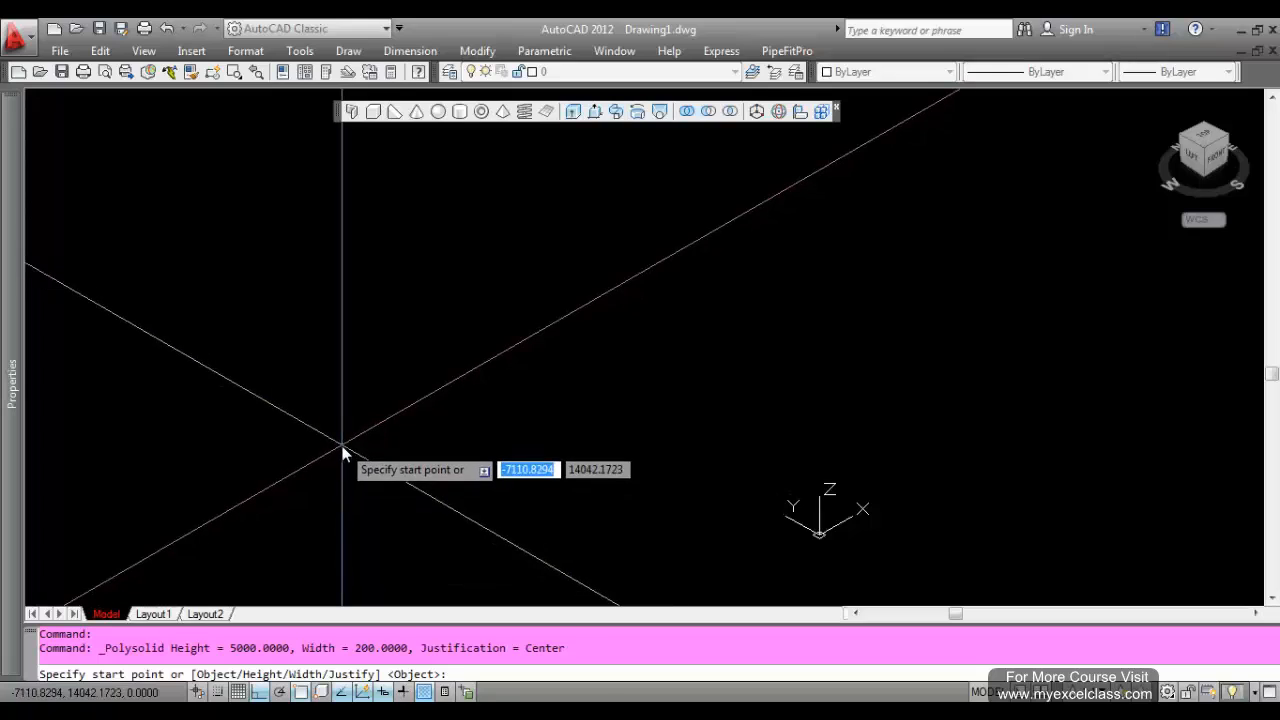
click(342, 448)
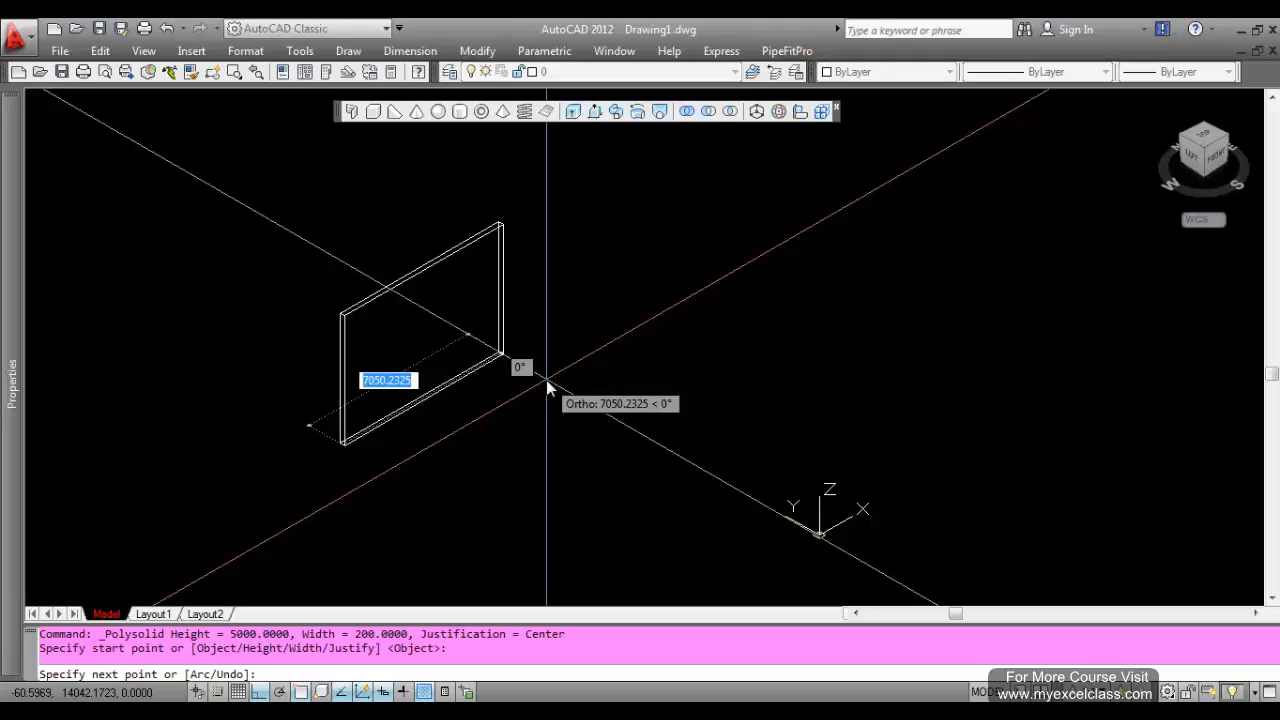
text(6000)
key(Return)
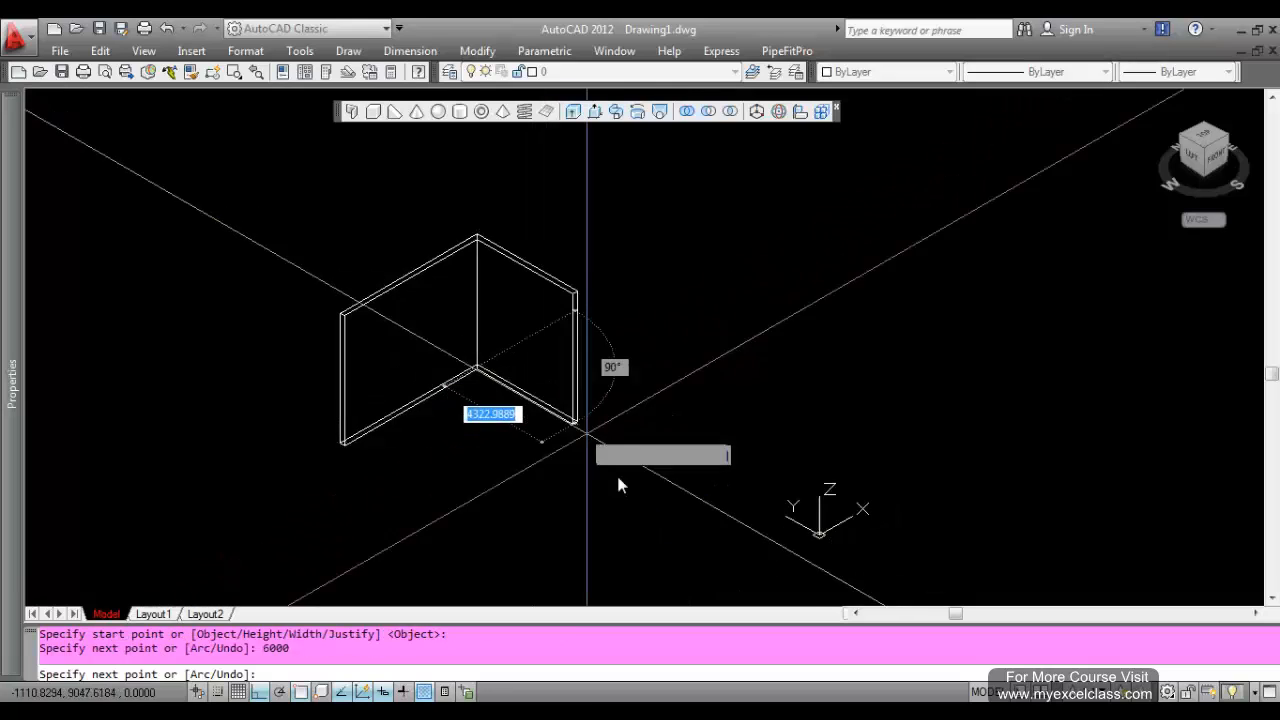
text(10000)
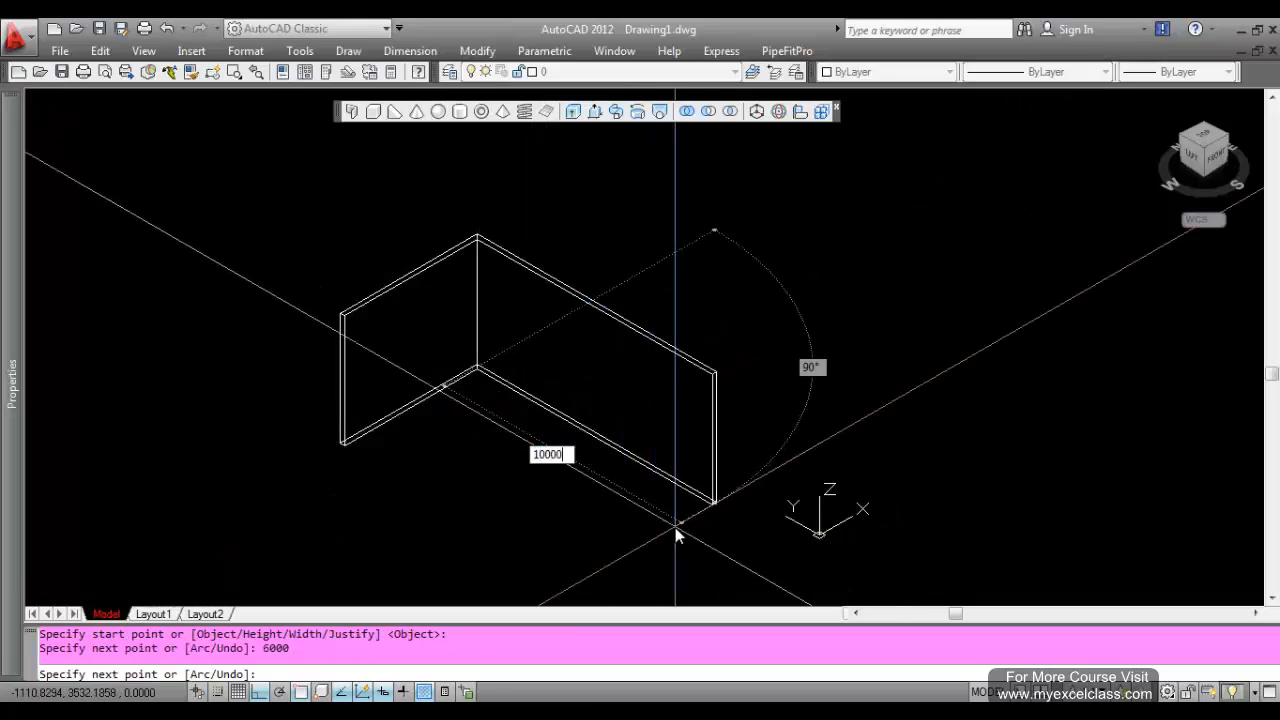
key(Return)
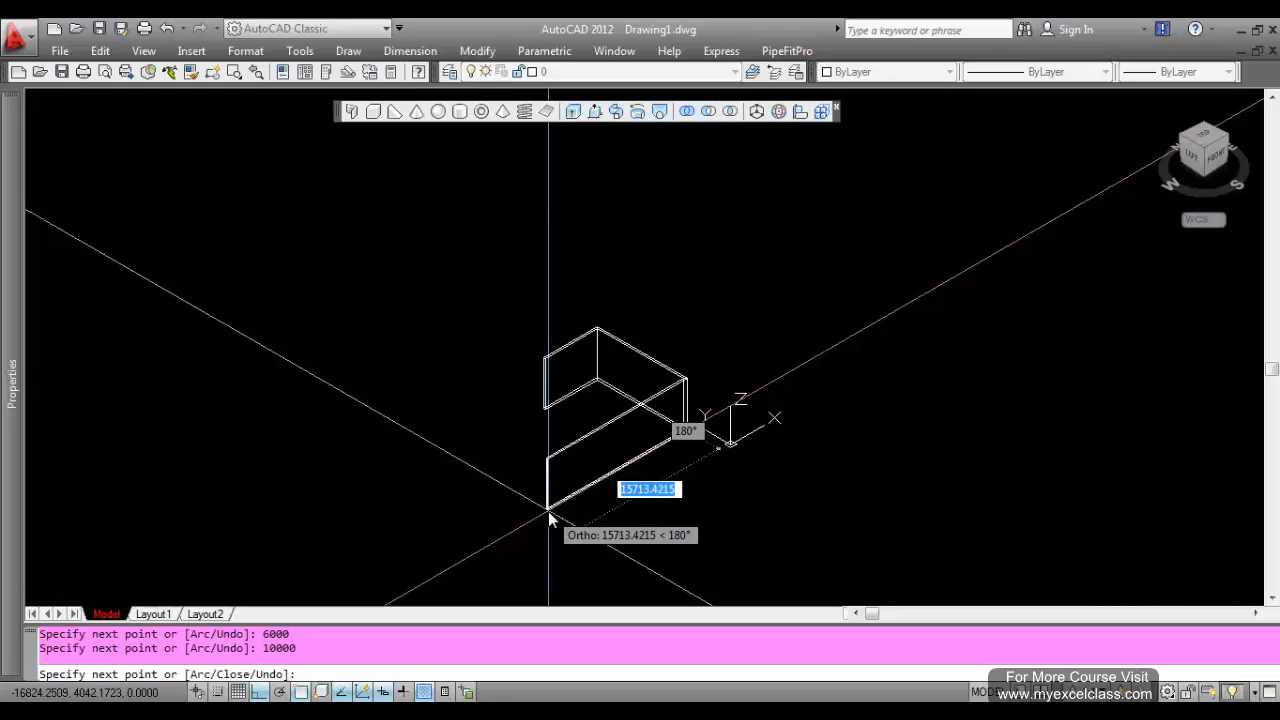
- Continue the wall 5000 along negative X, 9000 along positive Y and 1000 along negative X, then end the polysolid
text(5000)
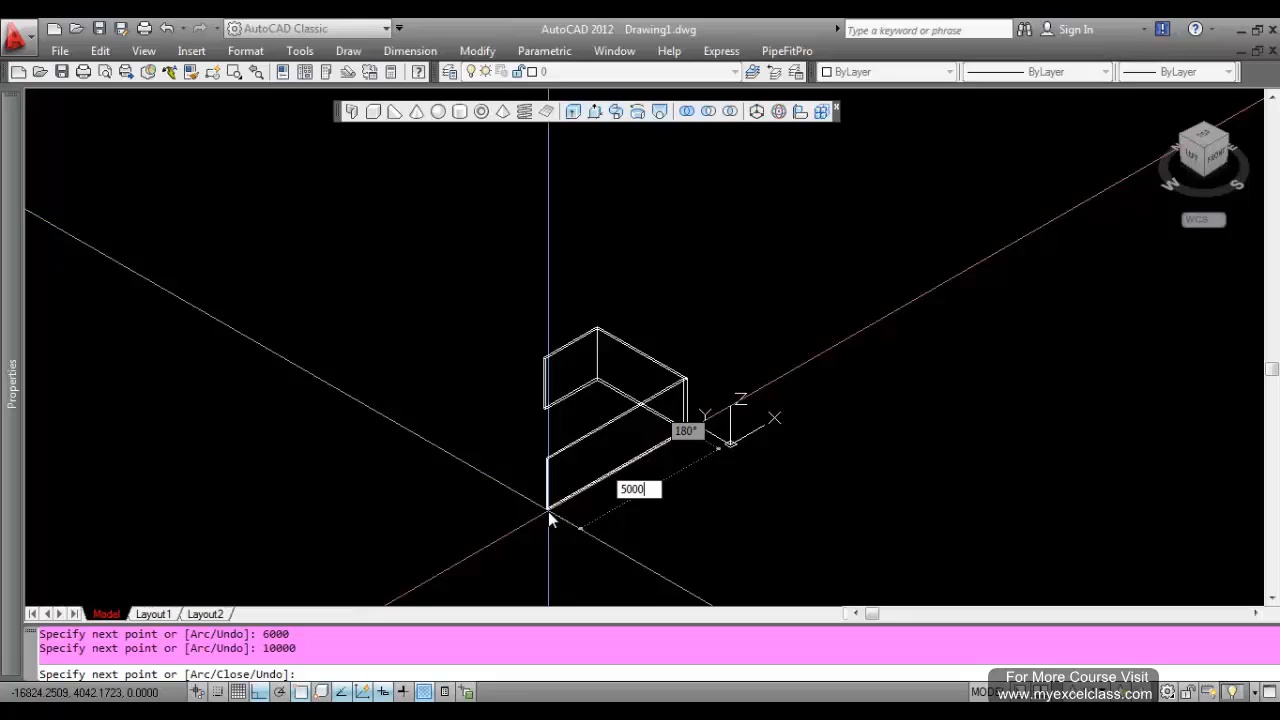
key(Return)
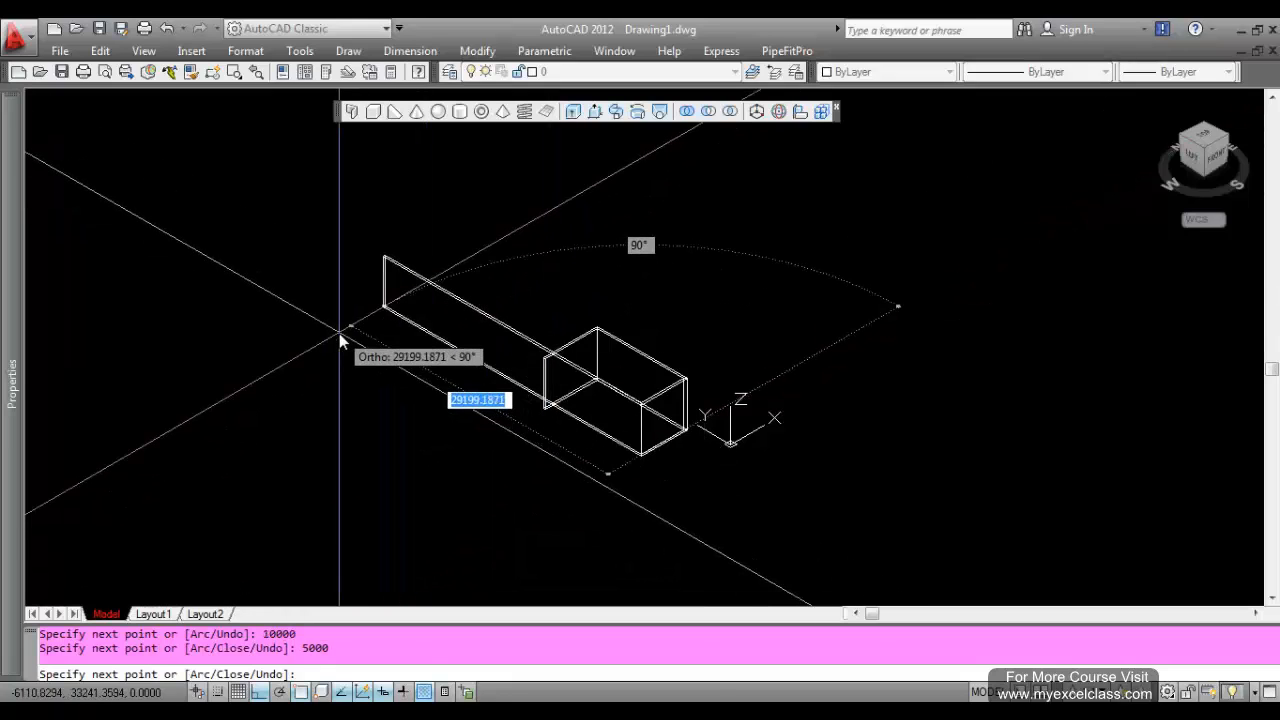
text(9000)
key(Return)
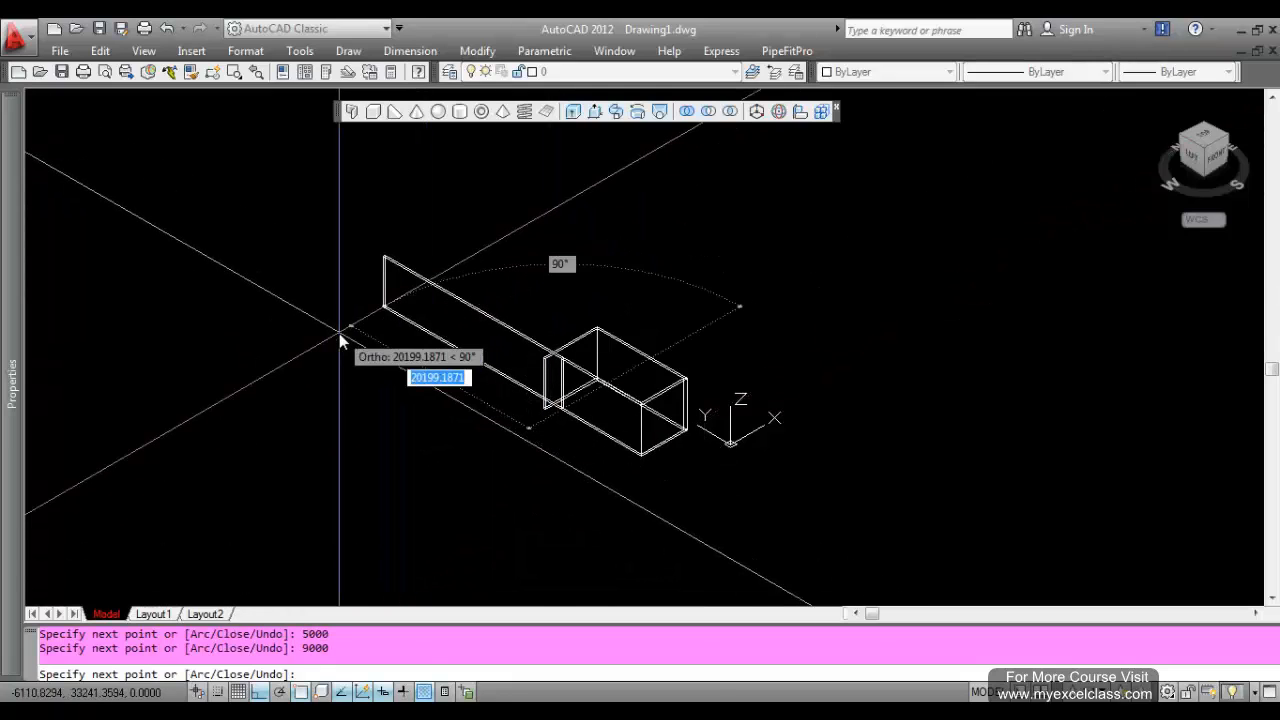
text(1000)
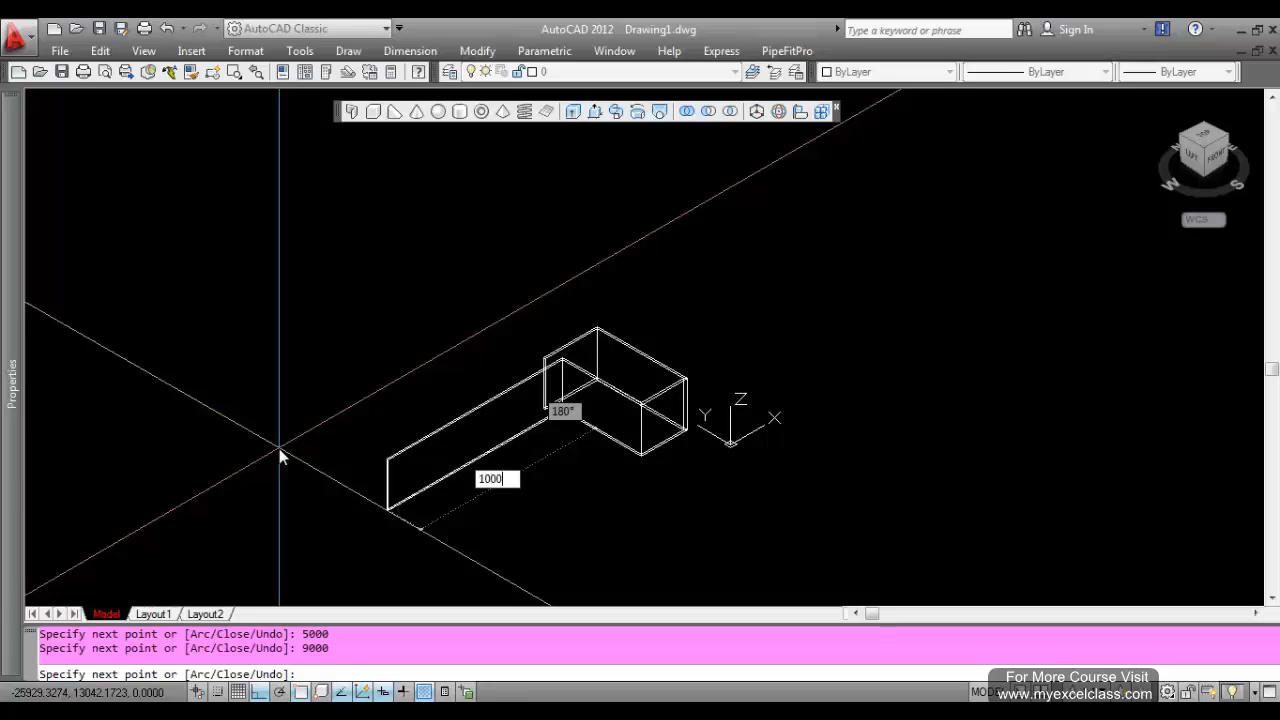
key(Return)
key(Return)
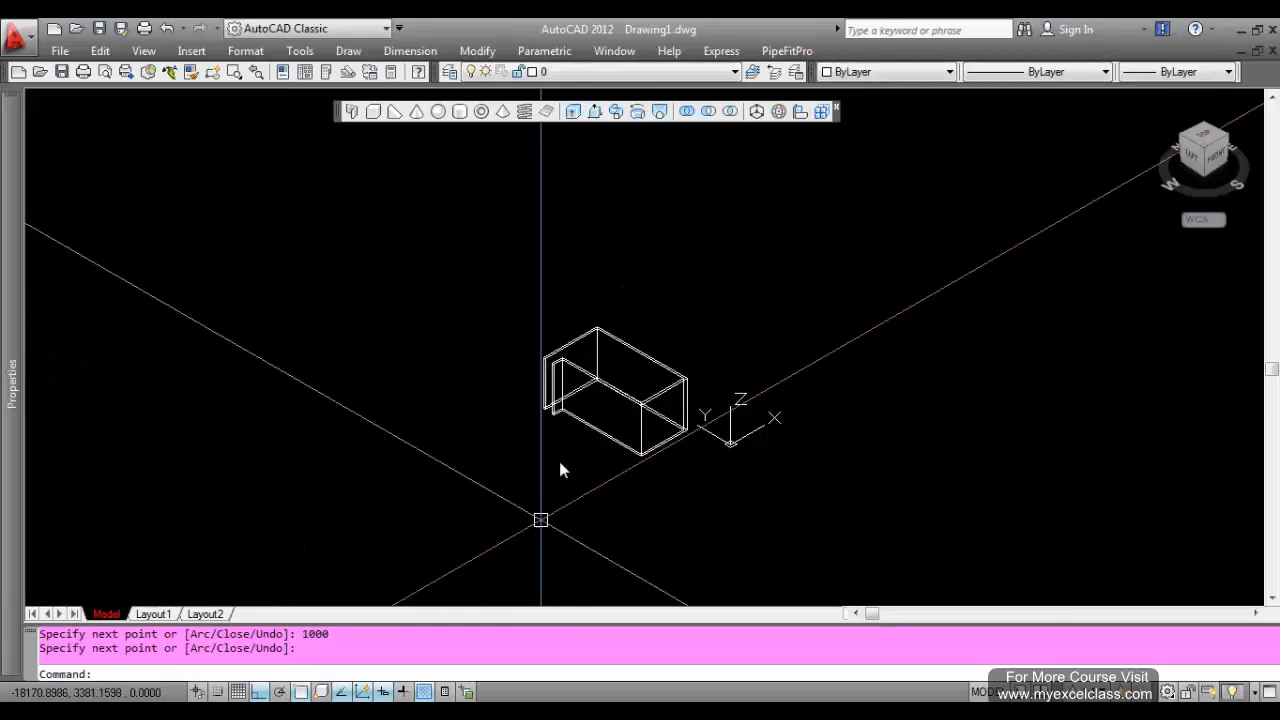
- Examine the room-like wall up close, select it with a crossing window to inspect its grips, and clear the selection
scroll(560, 463, up, 5)
scroll(555, 410, down, 4)
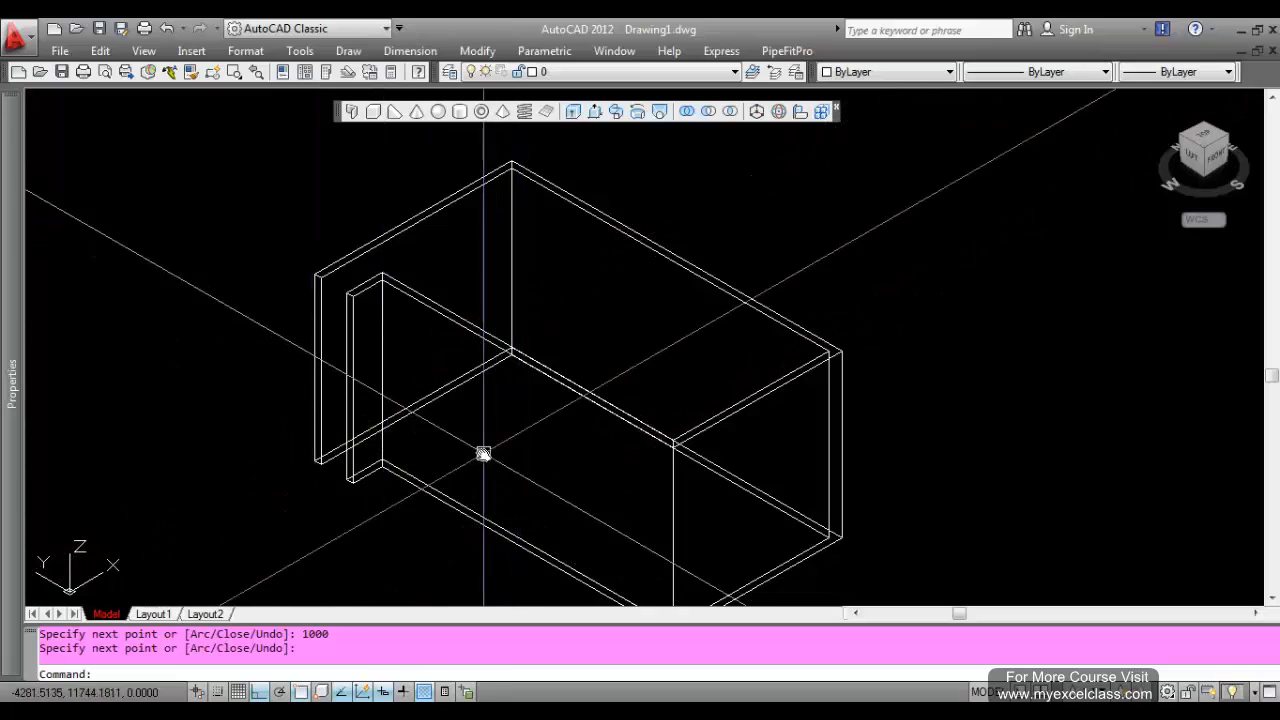
scroll(400, 463, down, 4)
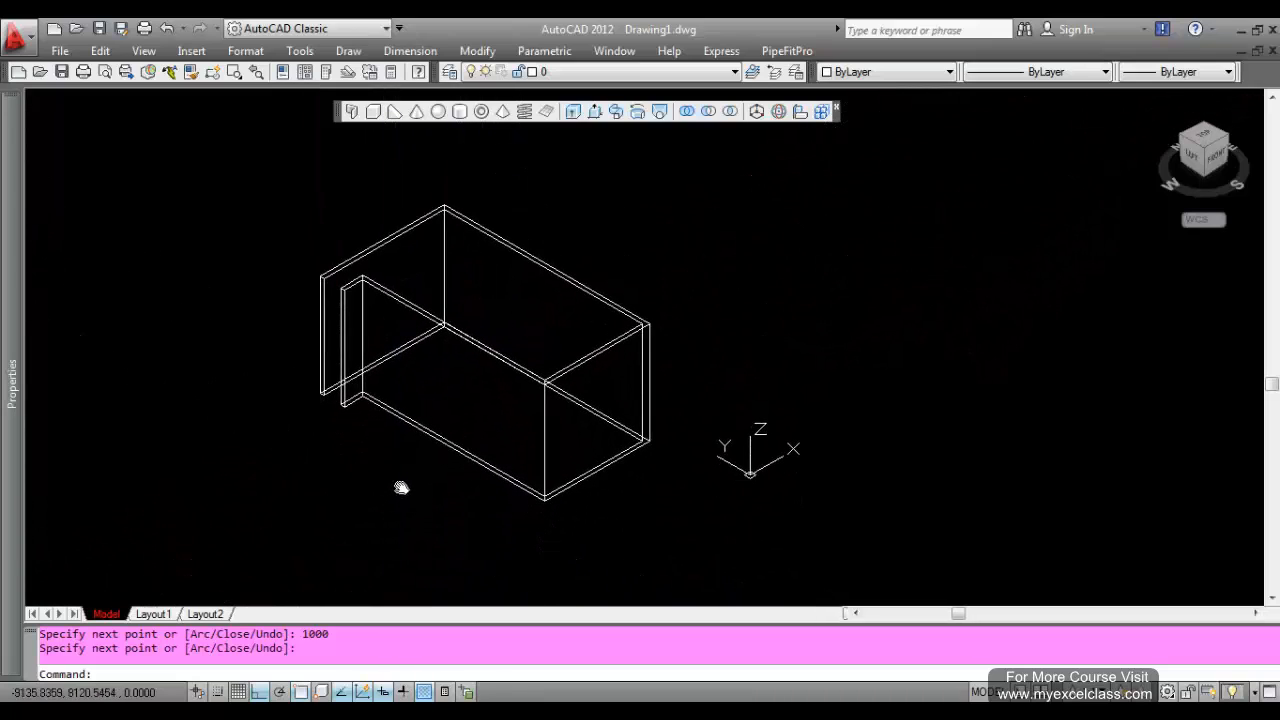
scroll(400, 486, up, 2)
middle_drag(536, 513, 609, 543)
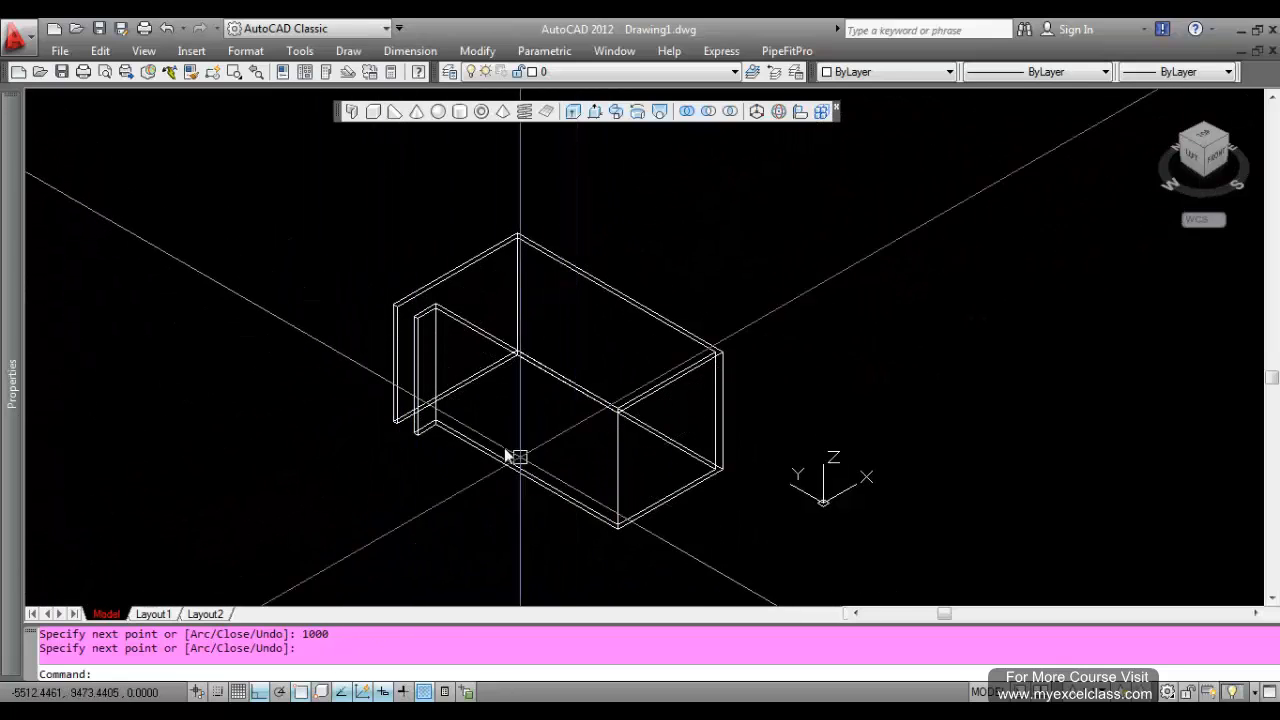
scroll(477, 431, down, 2)
click(667, 538)
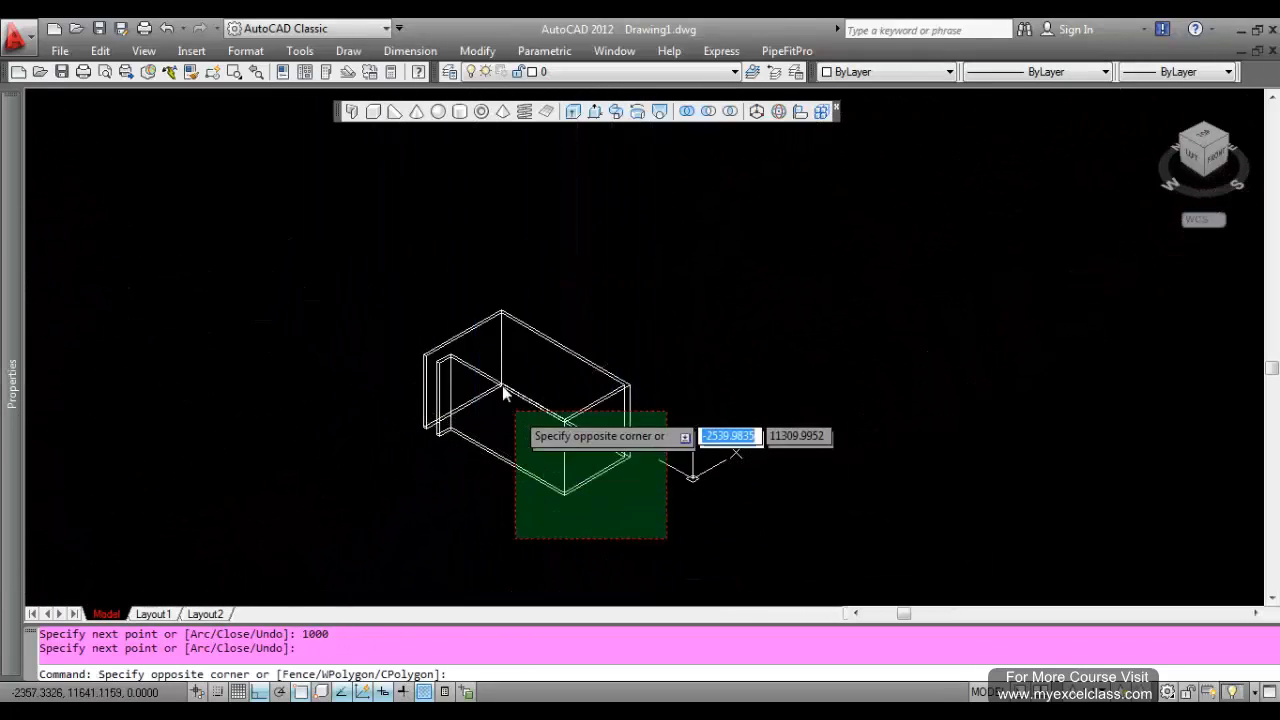
click(339, 282)
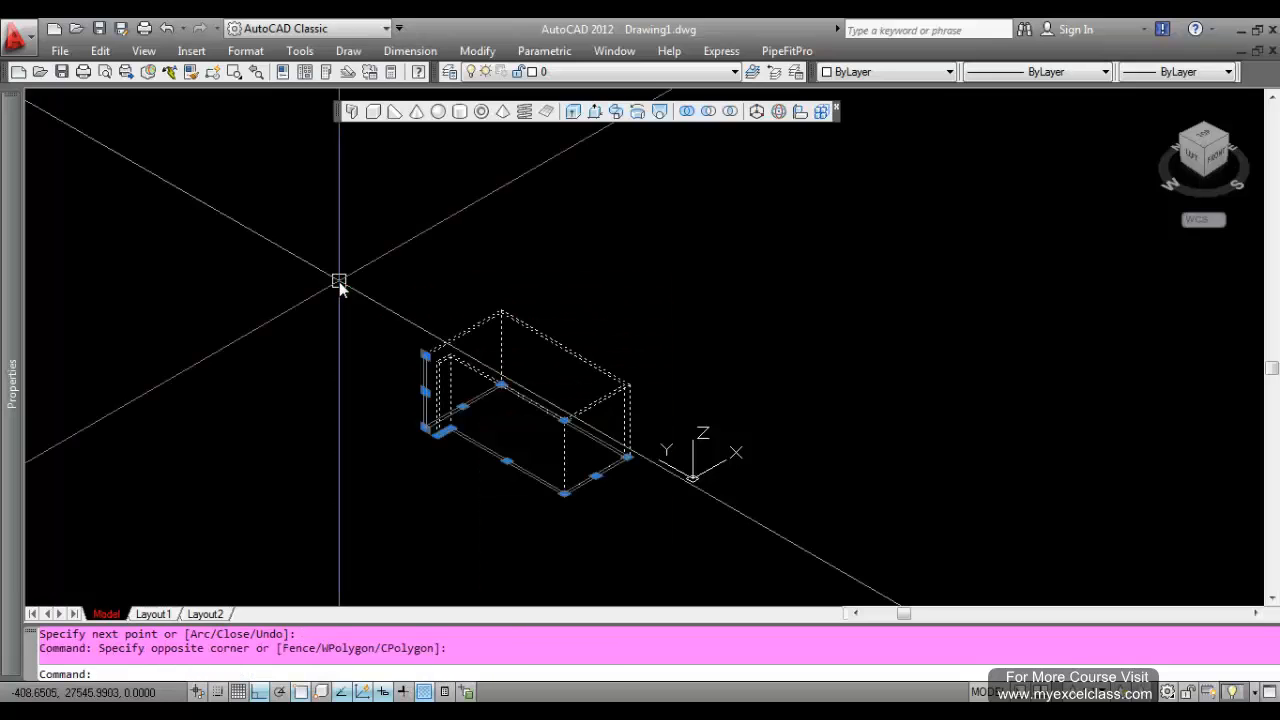
middle_drag(482, 383, 449, 347)
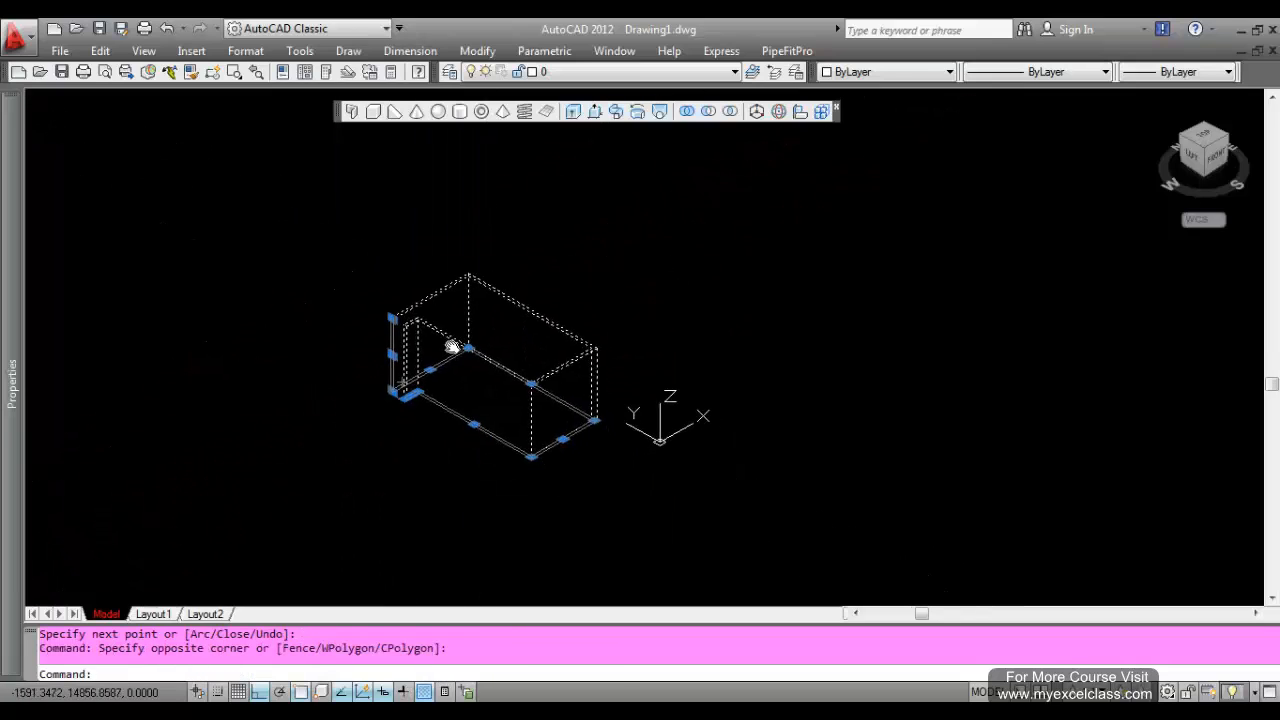
key(Escape)
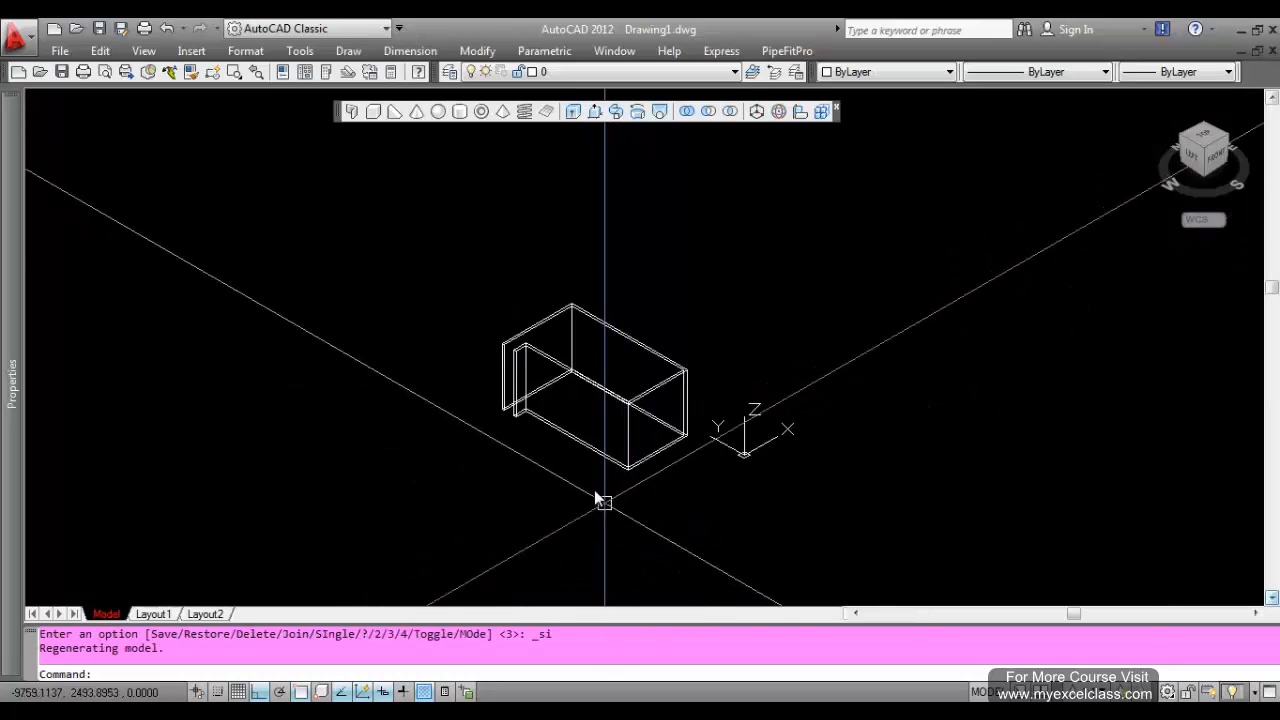
middle_drag(569, 501, 476, 471)
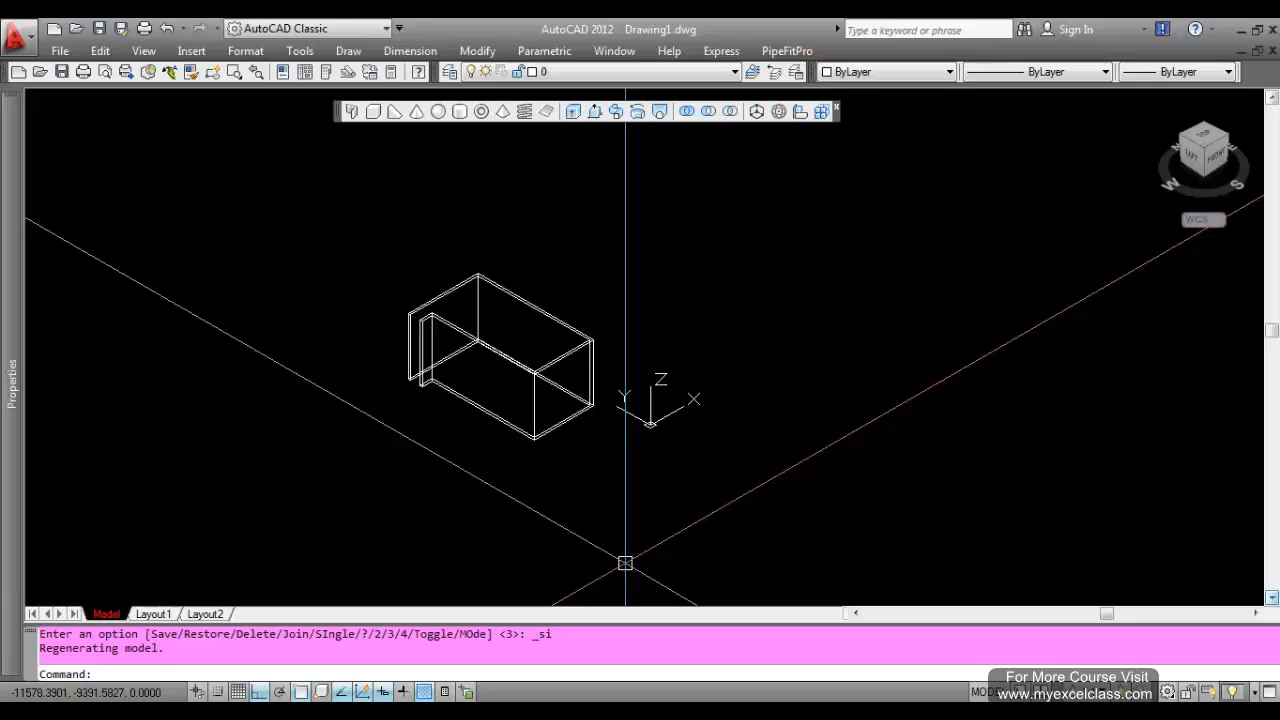
key(F10)
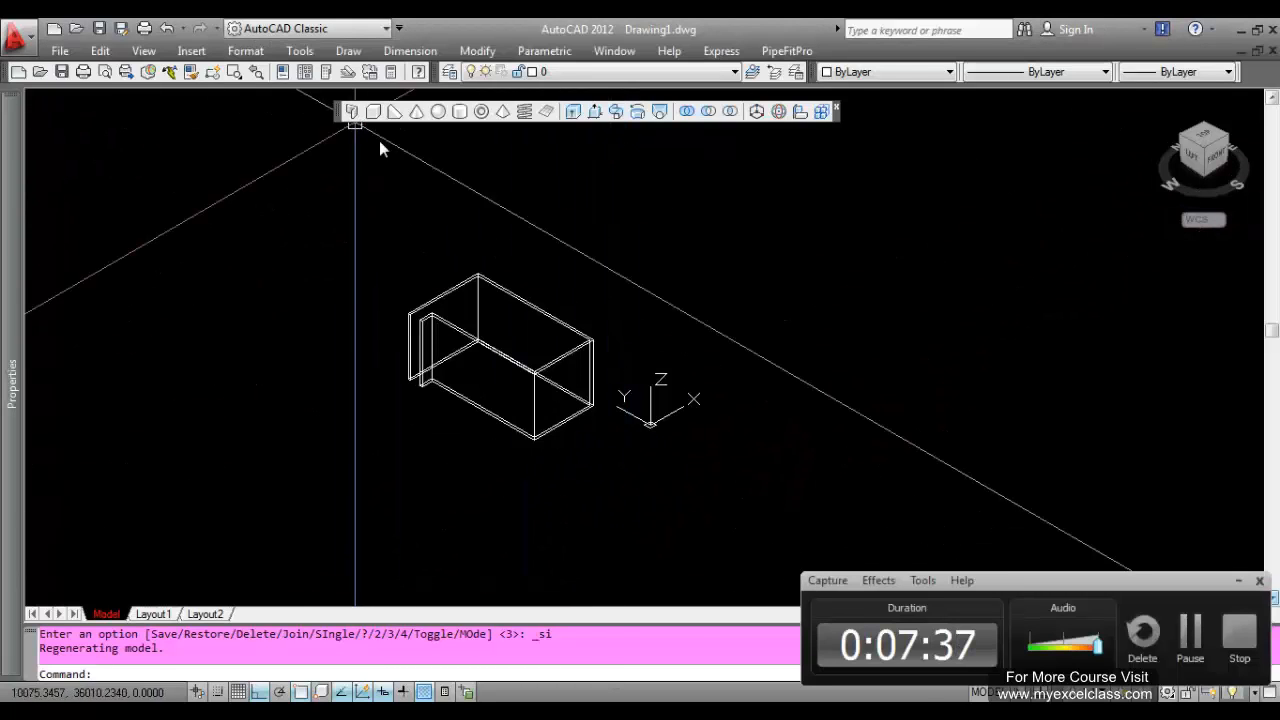
click(733, 383)
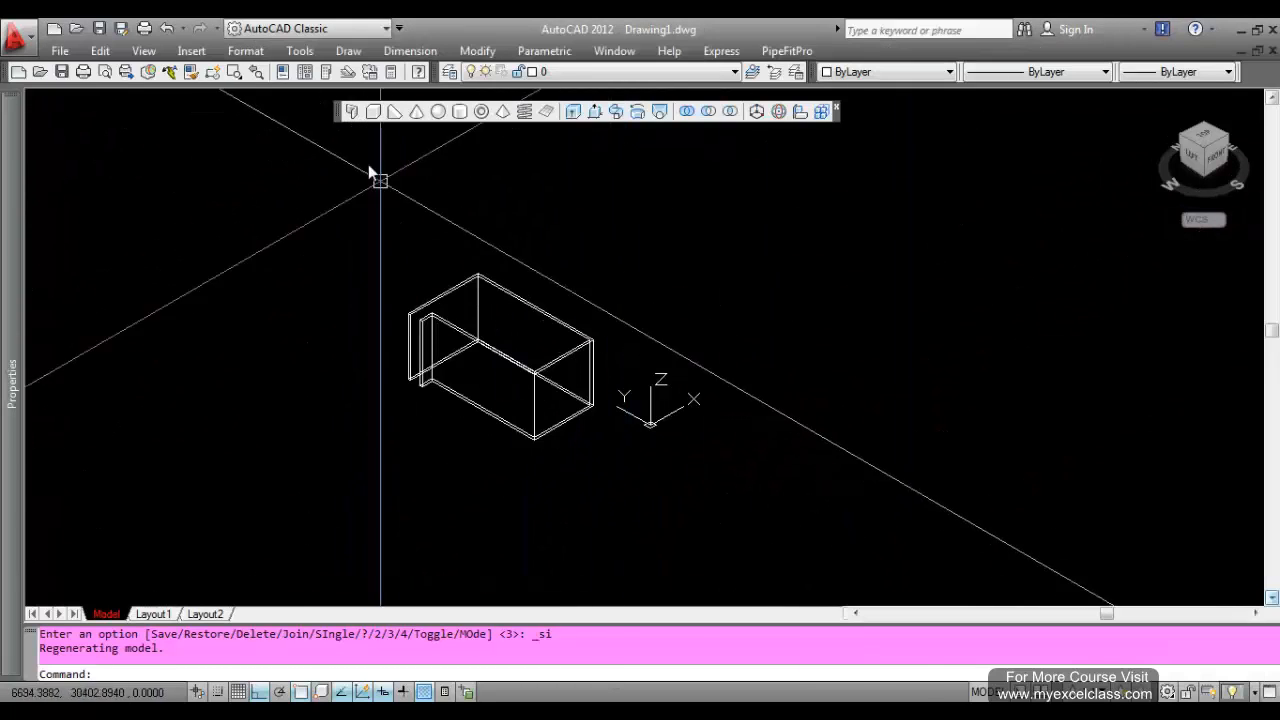
- Start the Polysolid command and set its justification to Center
click(352, 112)
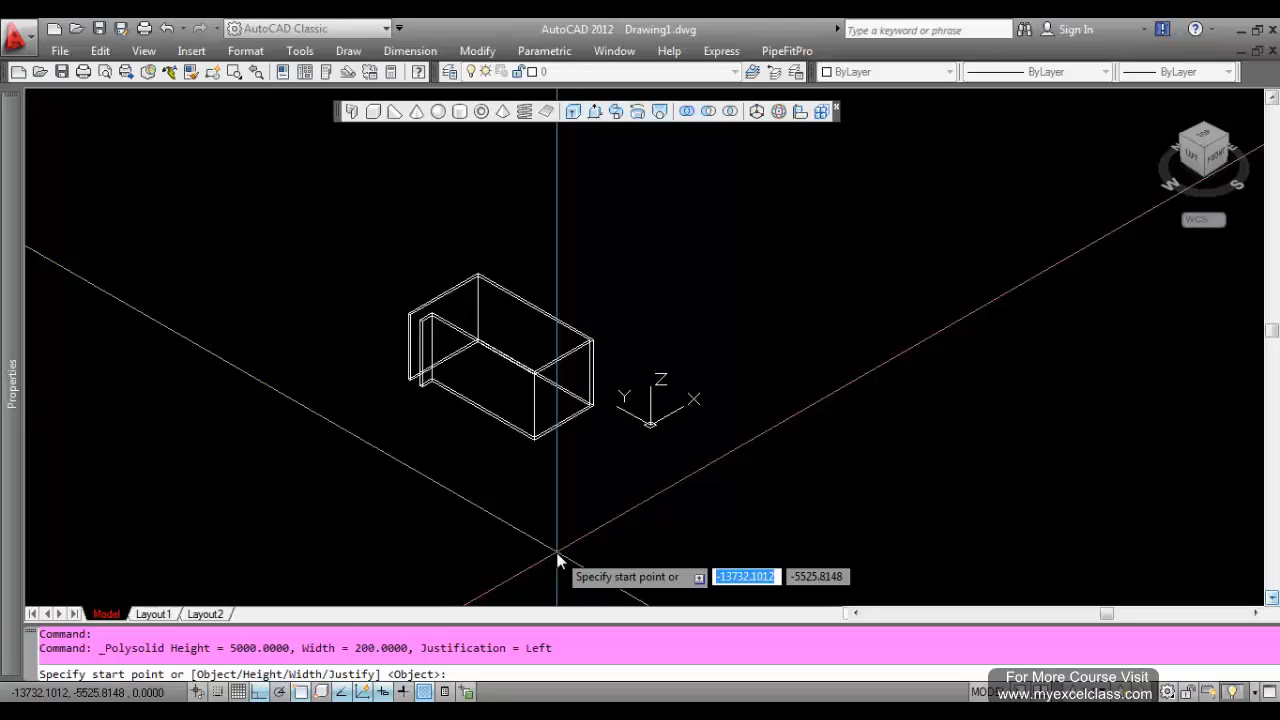
text(j)
key(Return)
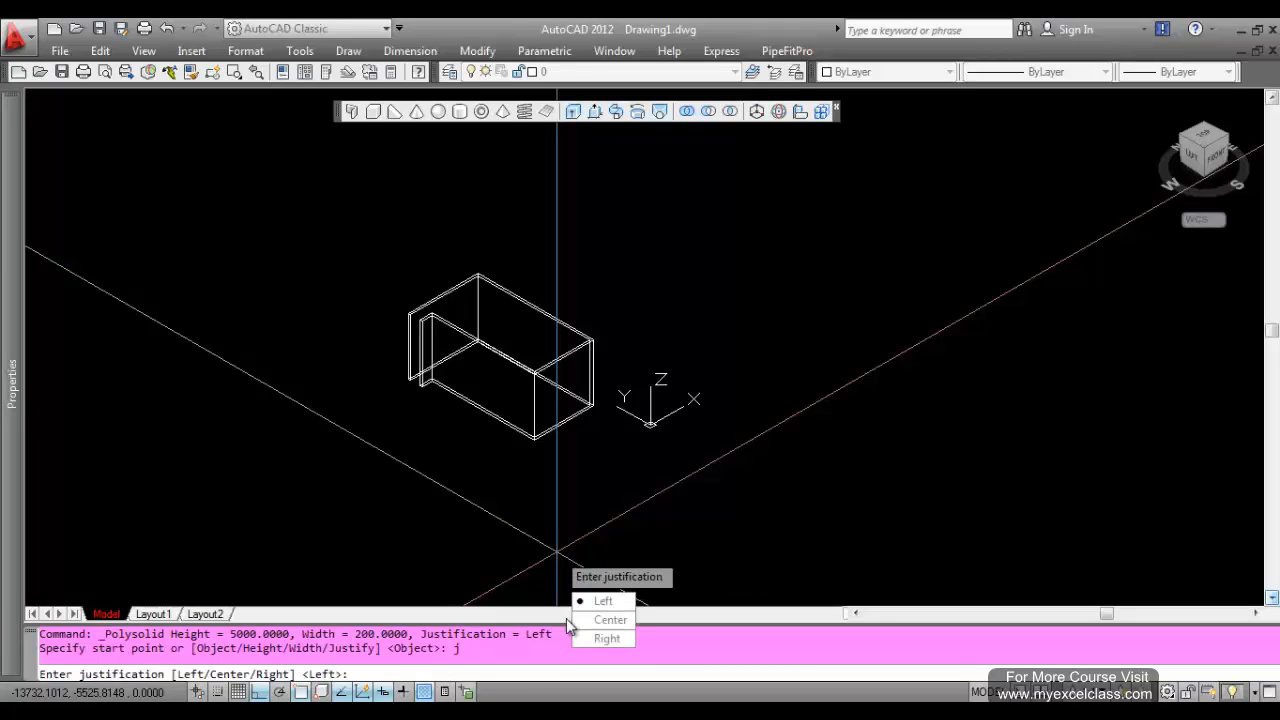
click(614, 625)
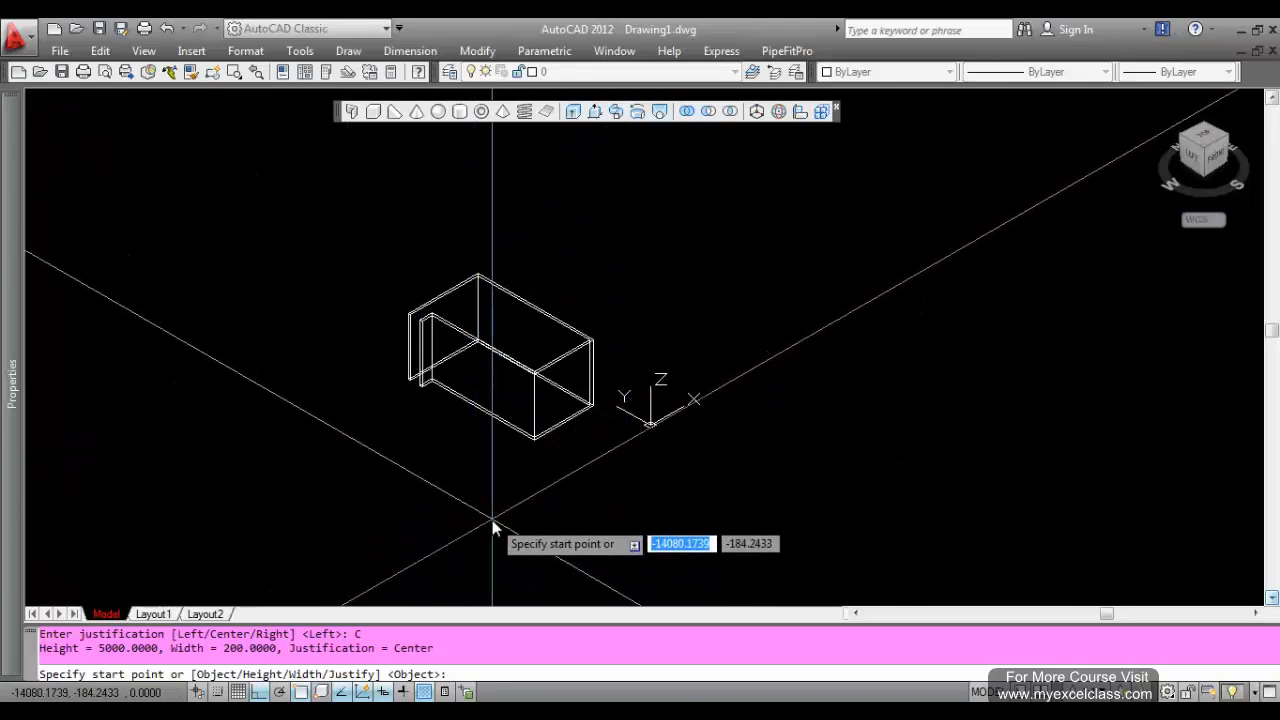
- Set the polysolid justification to Left
text(j)
key(Return)
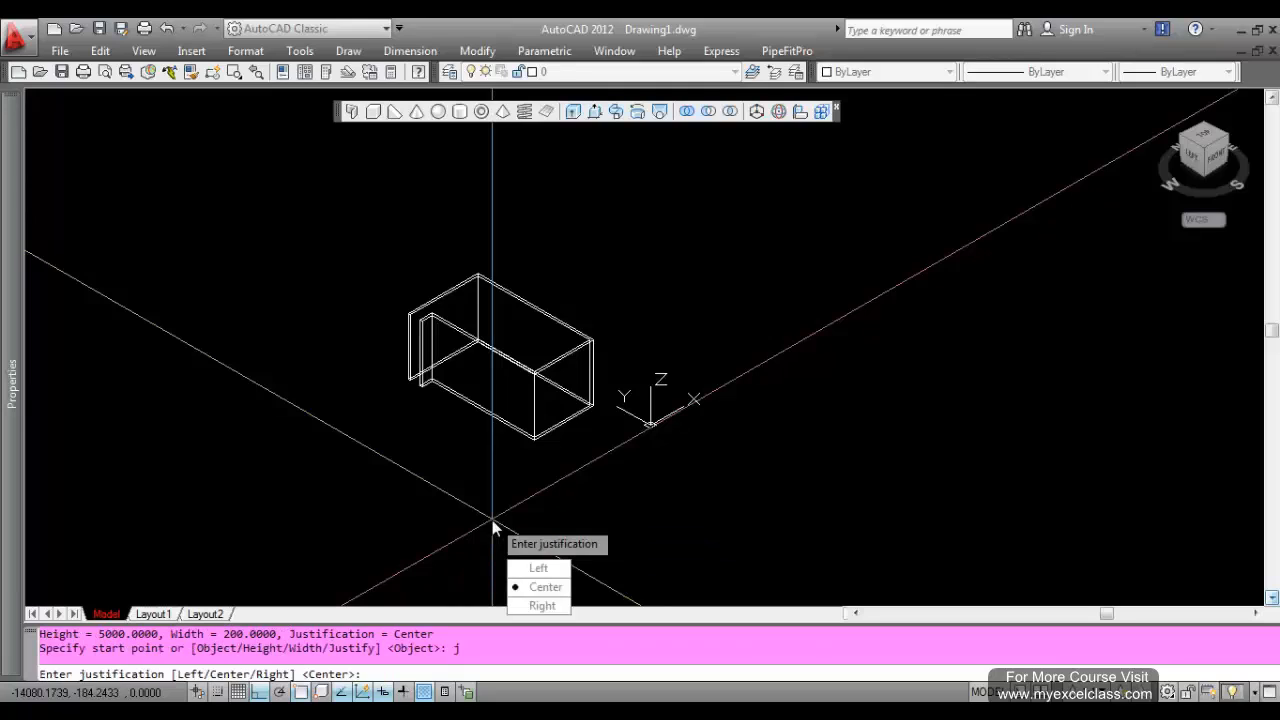
click(539, 575)
mouse_move(530, 520)
middle_down()
mouse_move(500, 480)
mouse_move(532, 515)
middle_up()
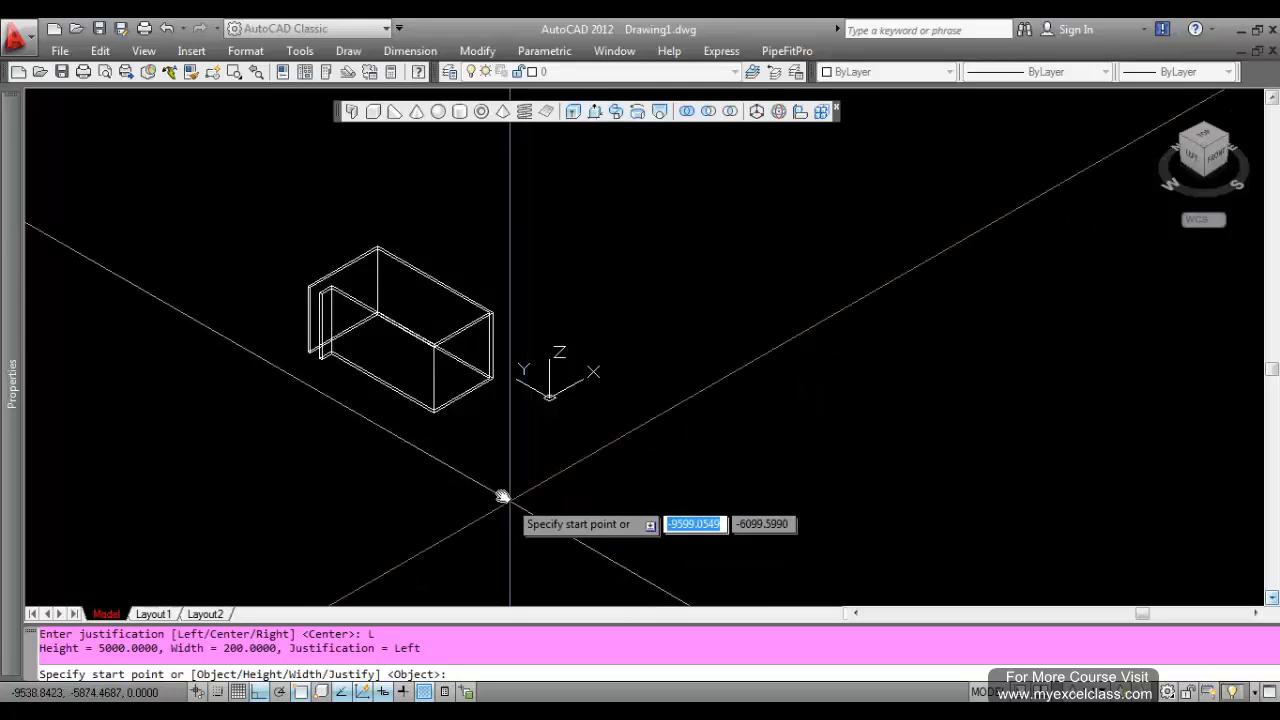
- Start a second wall in front of the first, with segments of 6000 along positive X and 10000 along negative Y
click(480, 534)
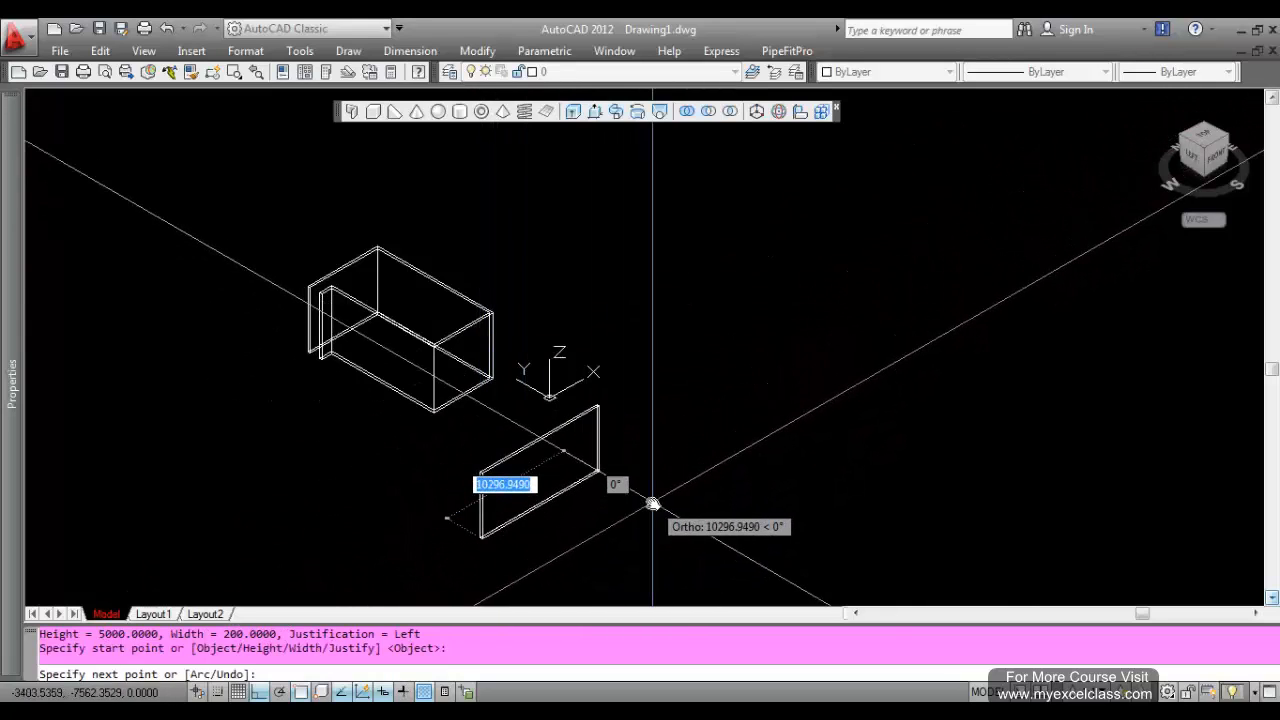
text(60)
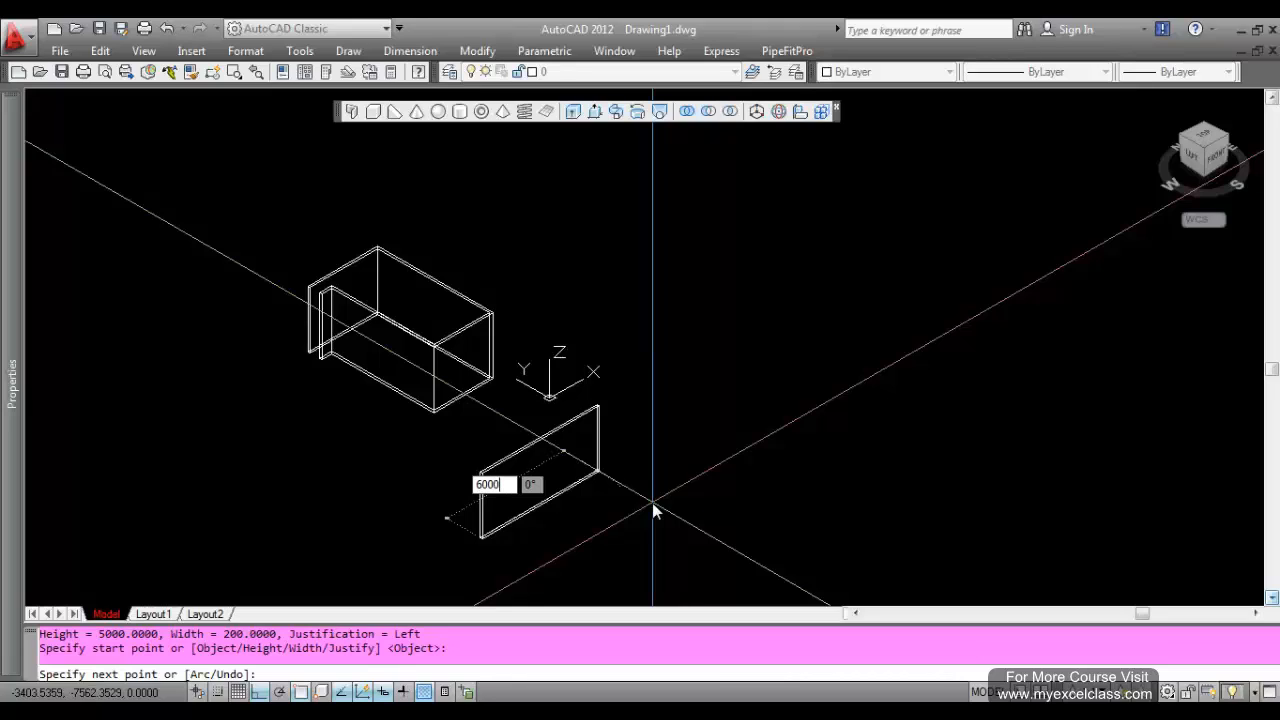
text(00)
key(Return)
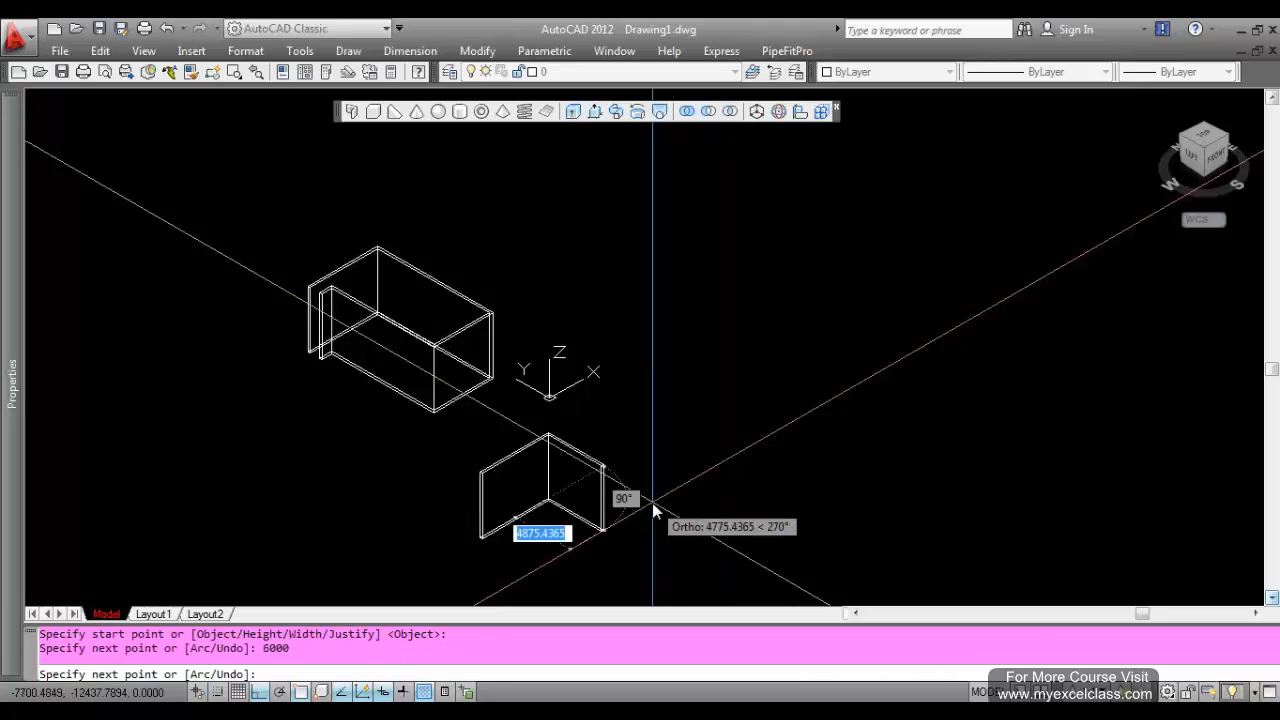
text(90)
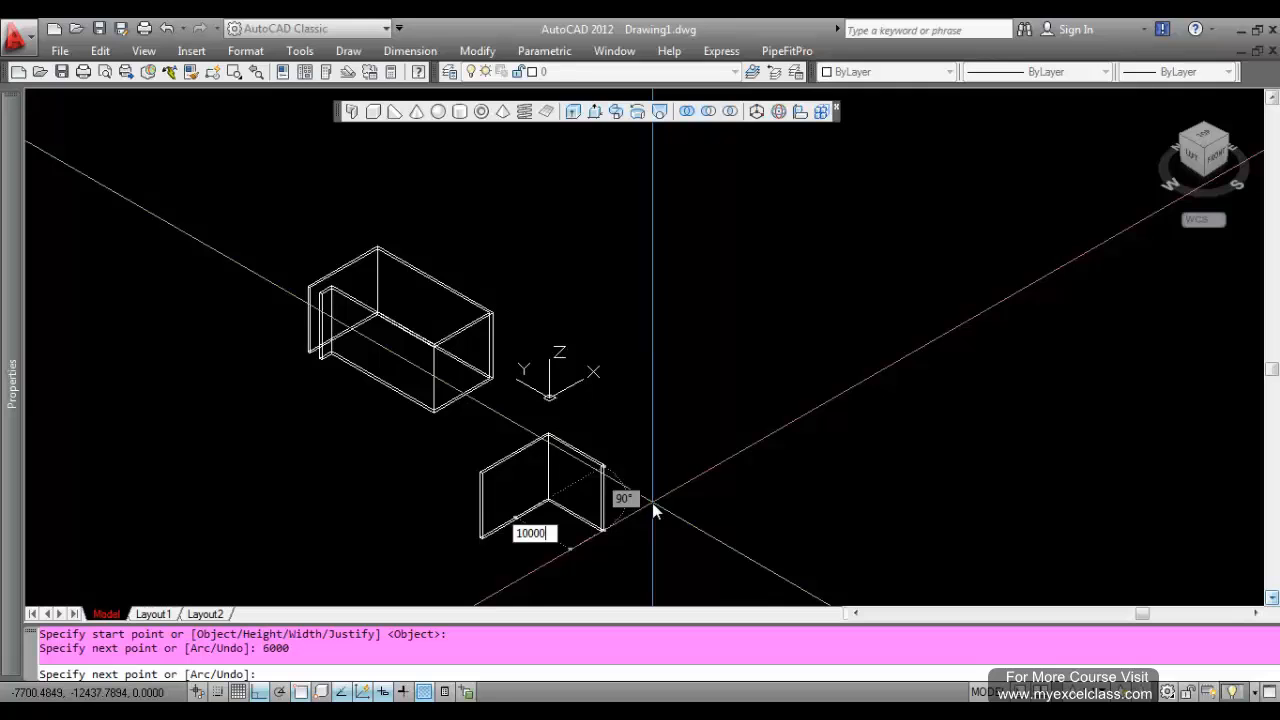
text(000)
key(Return)
- Finish the second wall with segments of 5000 along negative X, 9000 along positive Y and 1000 along negative X
scroll(626, 389, down, 4)
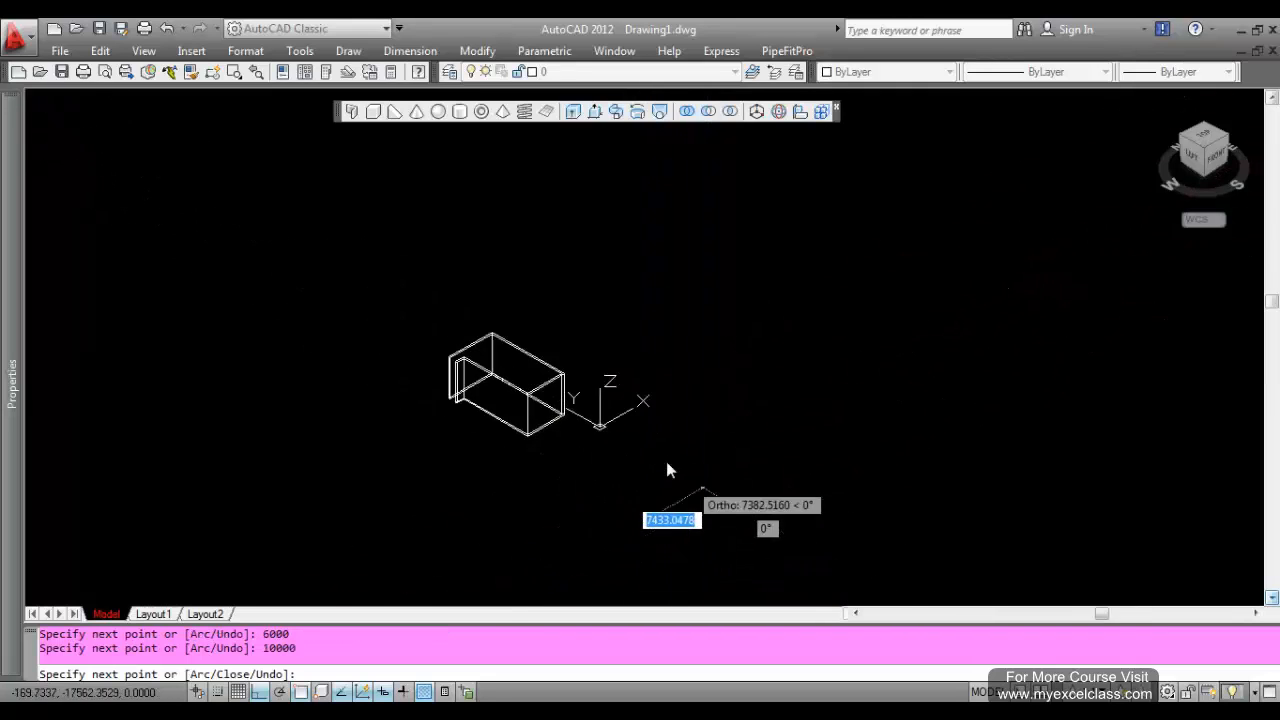
scroll(601, 573, up, 2)
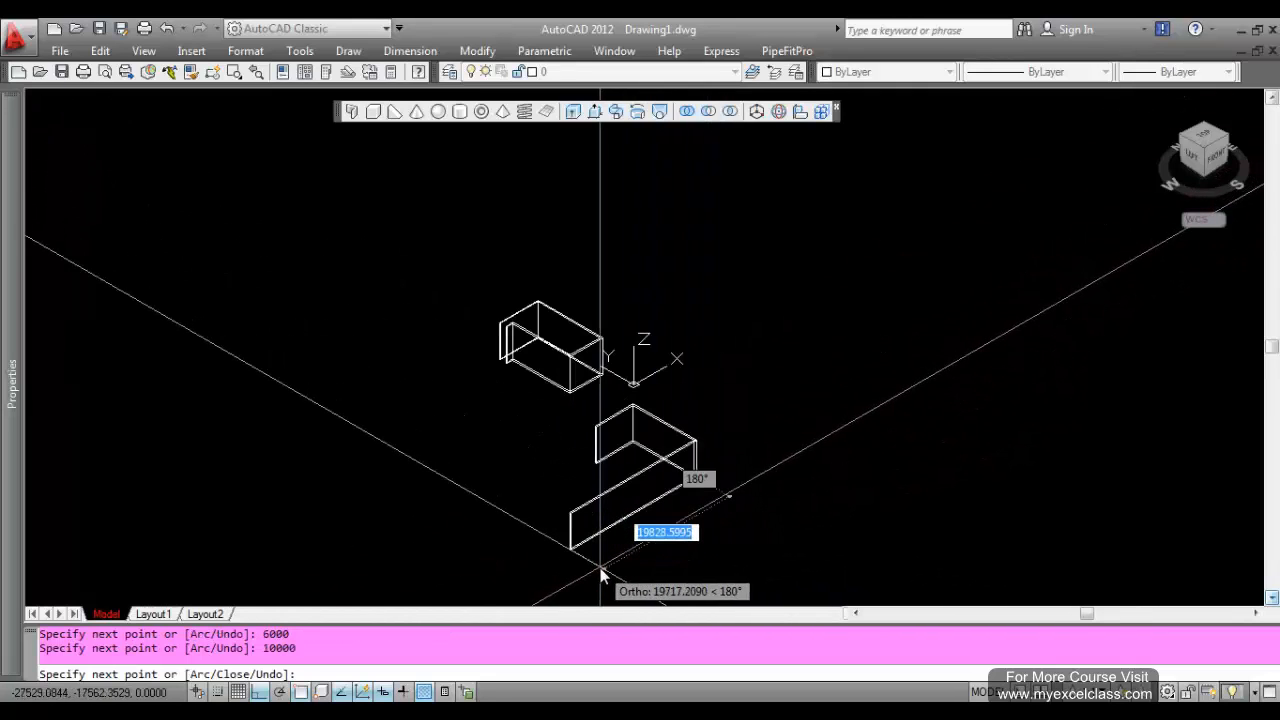
text(5000)
key(Return)
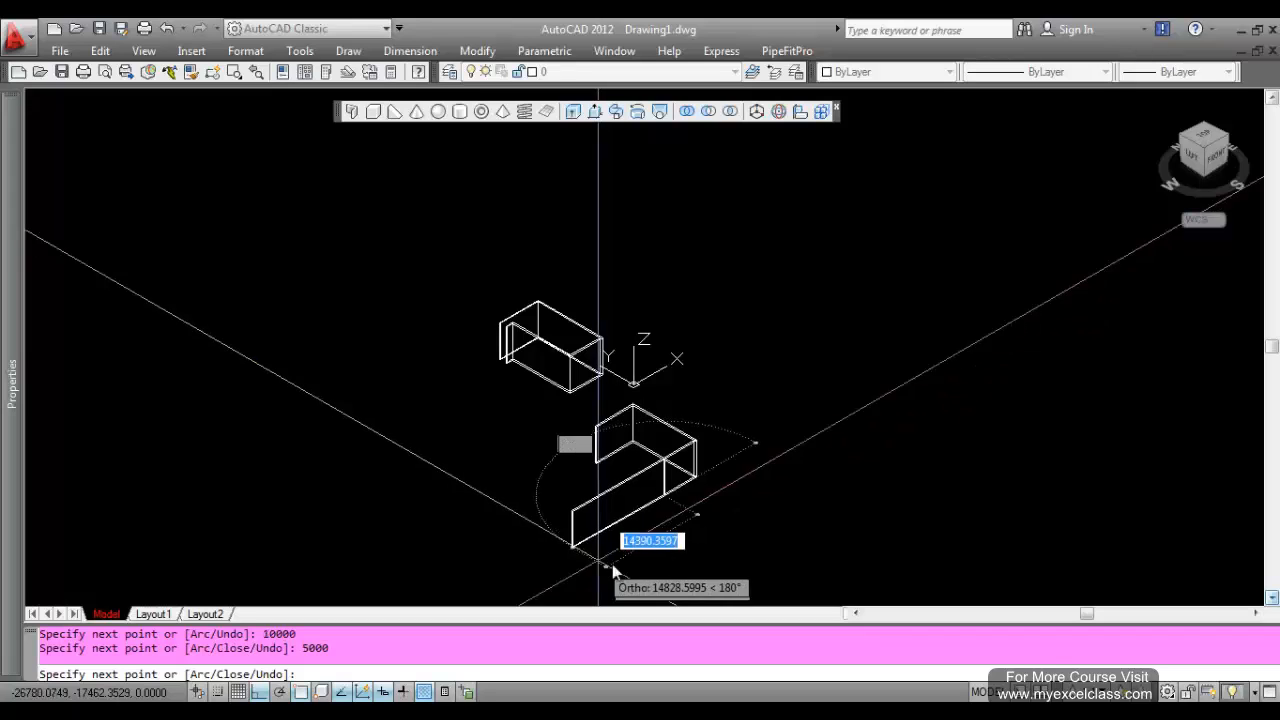
scroll(585, 500, up, 3)
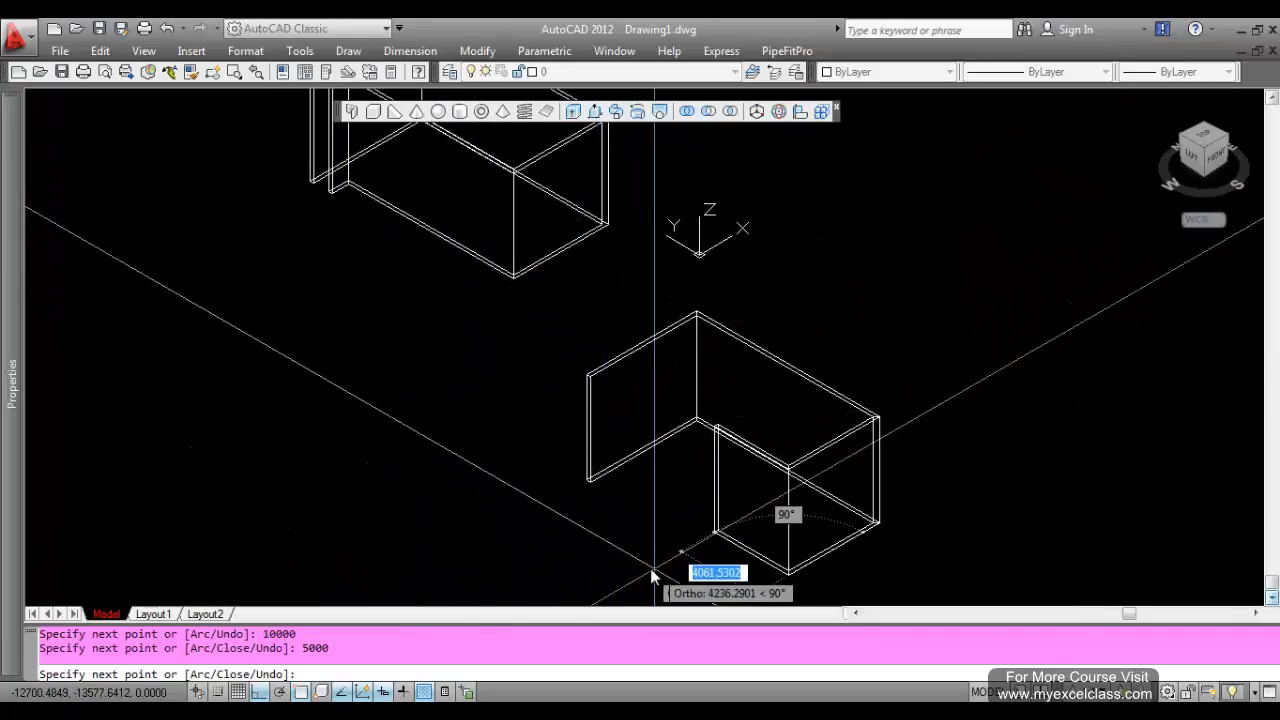
text(9000)
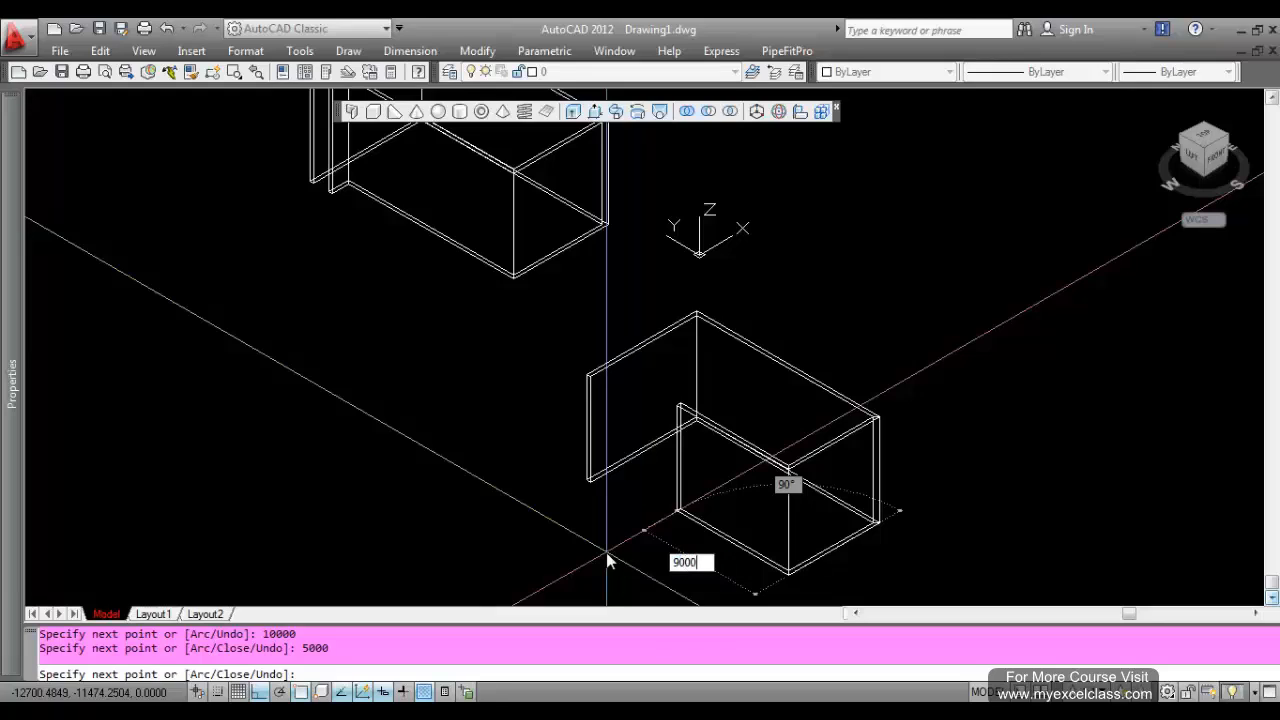
key(Return)
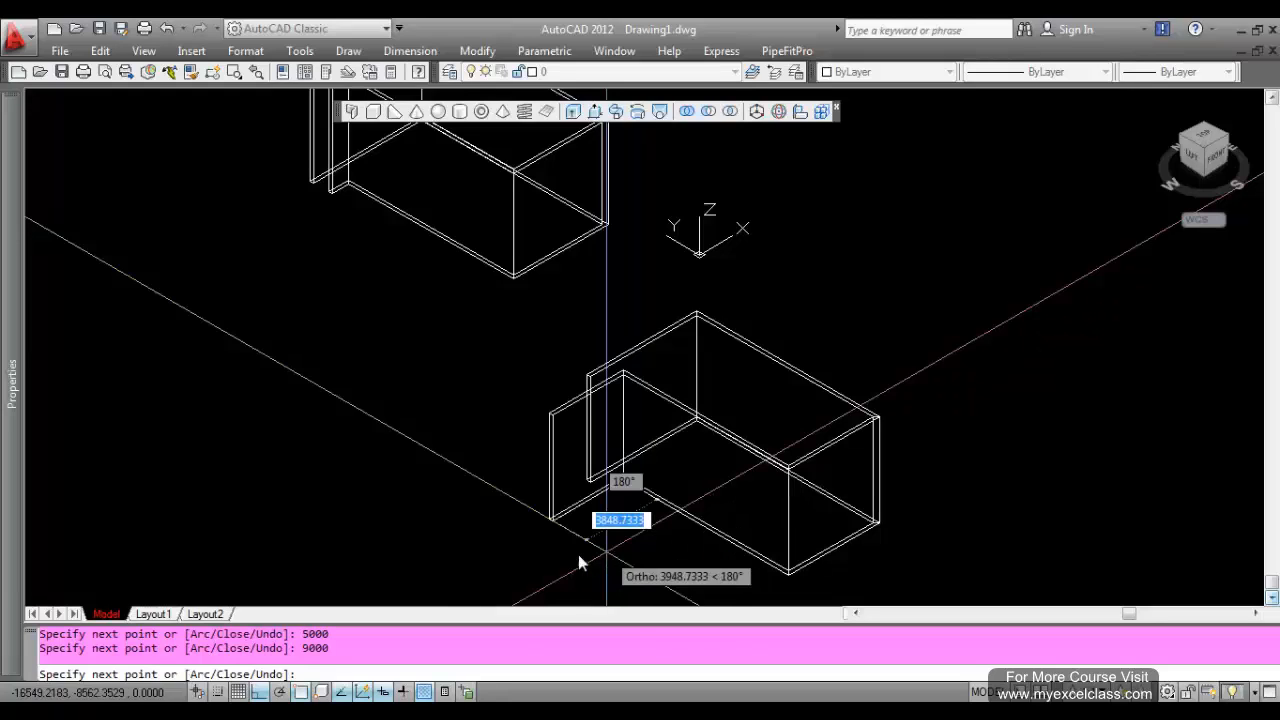
text(100)
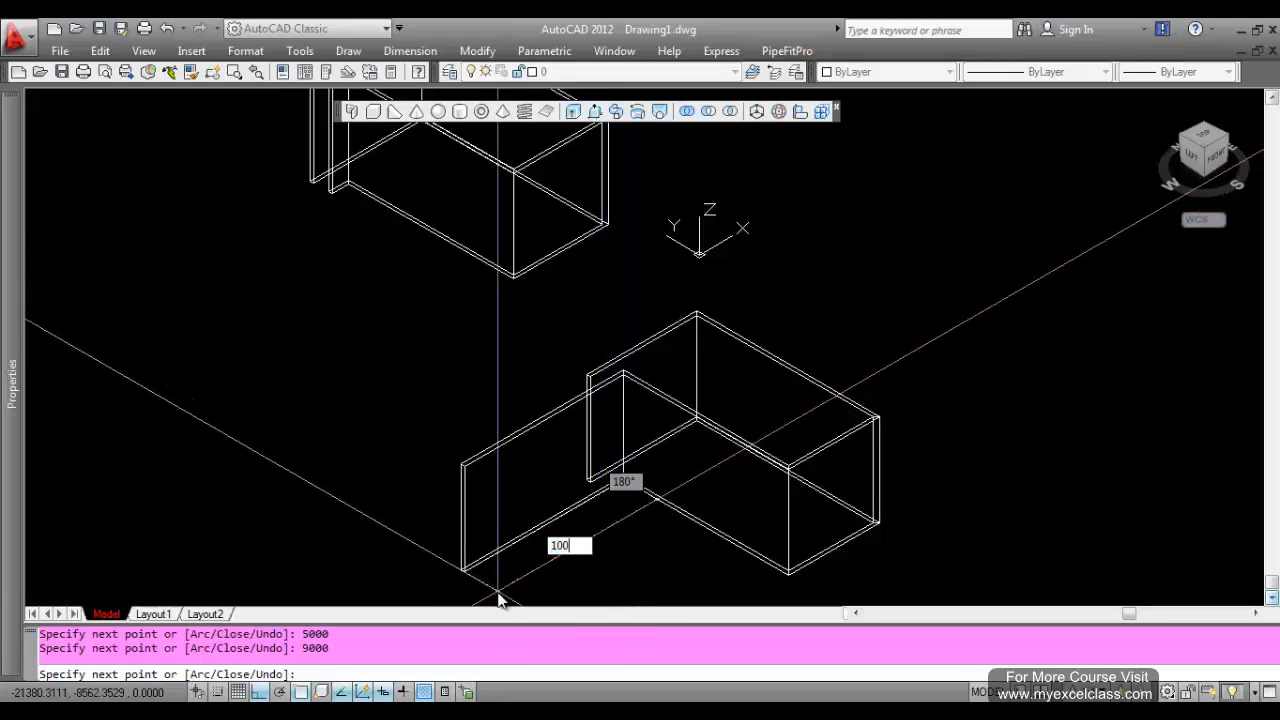
key(Return)
key(Return)
scroll(563, 320, down, 5)
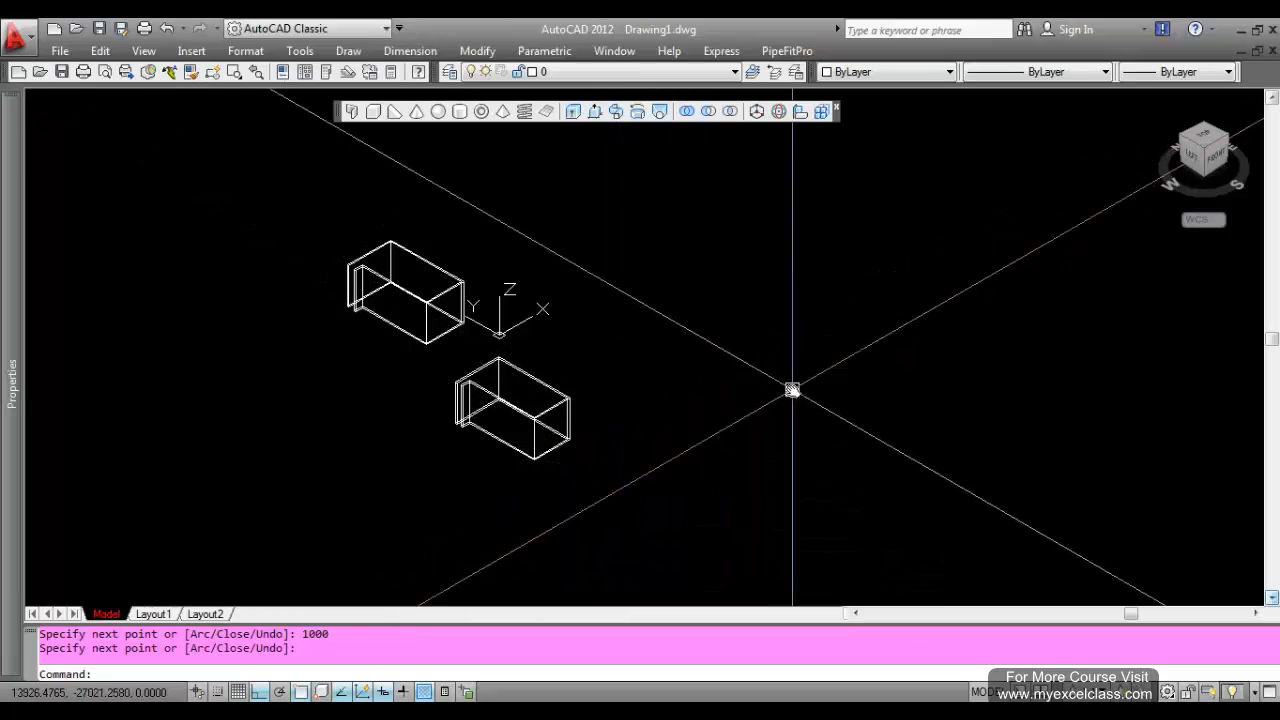
- Switch to the top view and move the second wall along positive X until it roughly lines up below the first wall
click(1203, 143)
scroll(716, 455, down, 3)
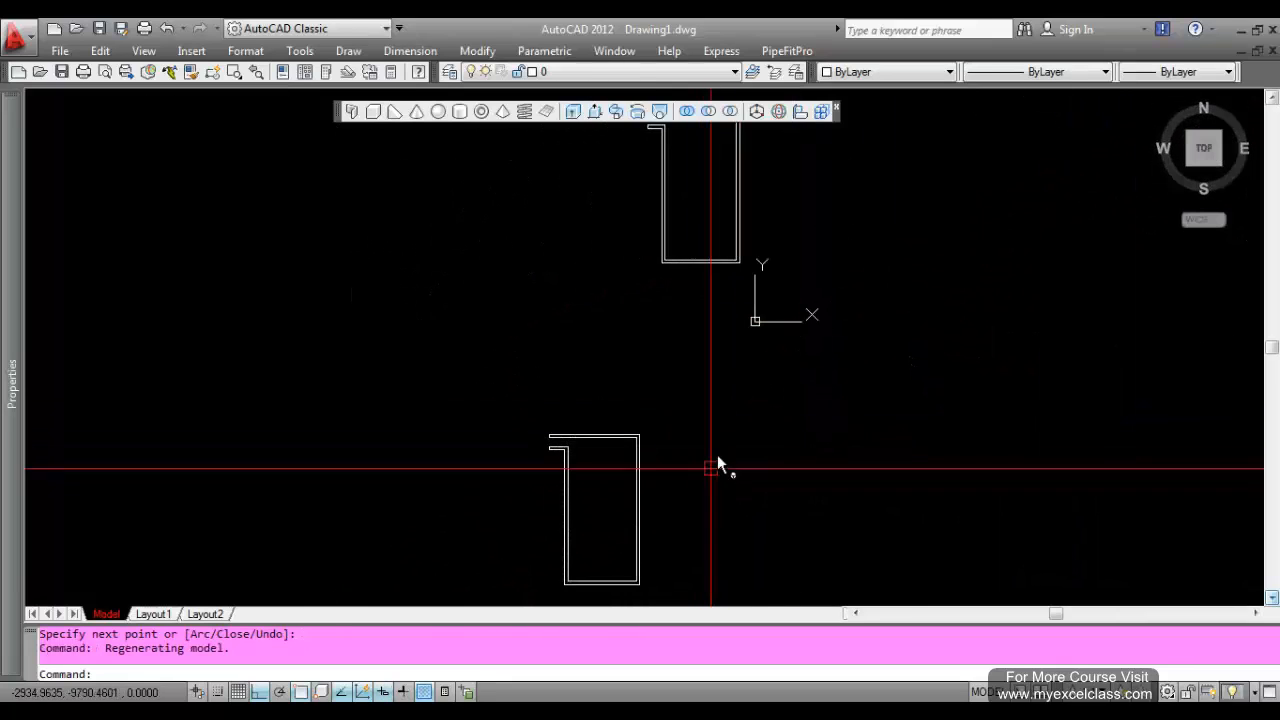
text(m)
key(Return)
click(617, 494)
click(531, 457)
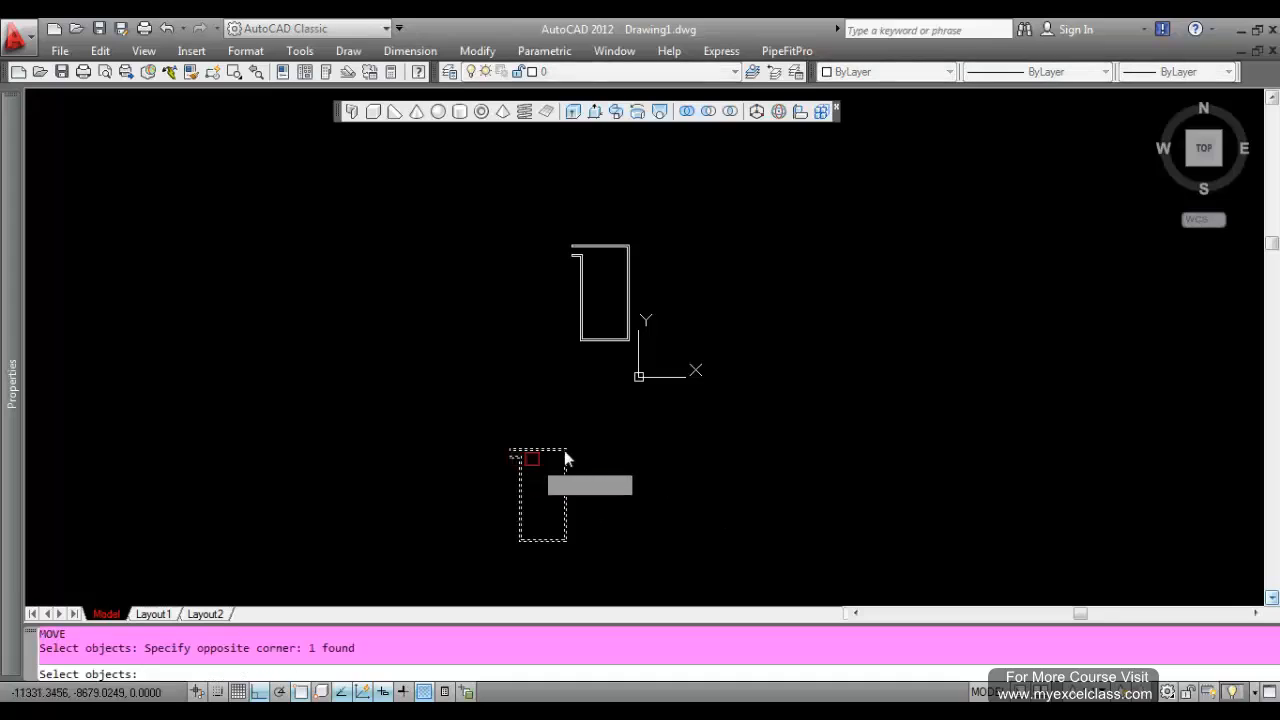
scroll(566, 447, up, 5)
key(Return)
click(559, 455)
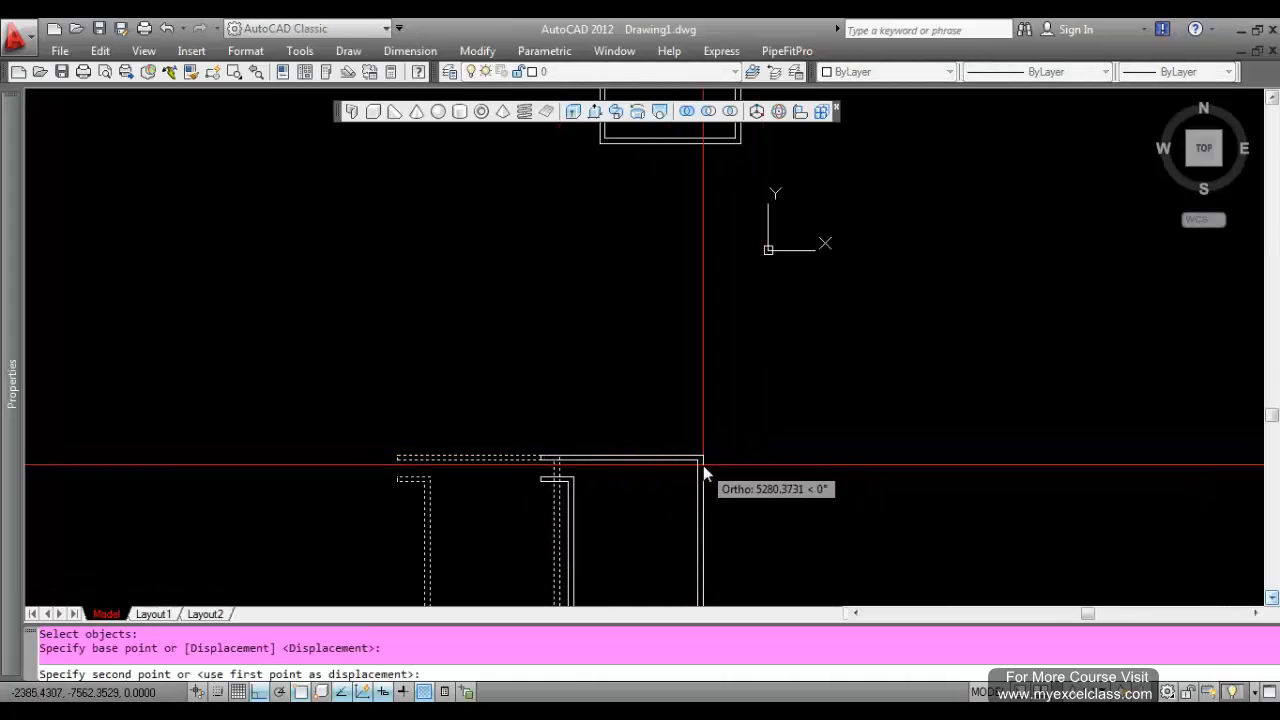
scroll(703, 465, down, 2)
click(774, 482)
- Move the second wall straight up along positive Y to sit just below the first wall
text(m)
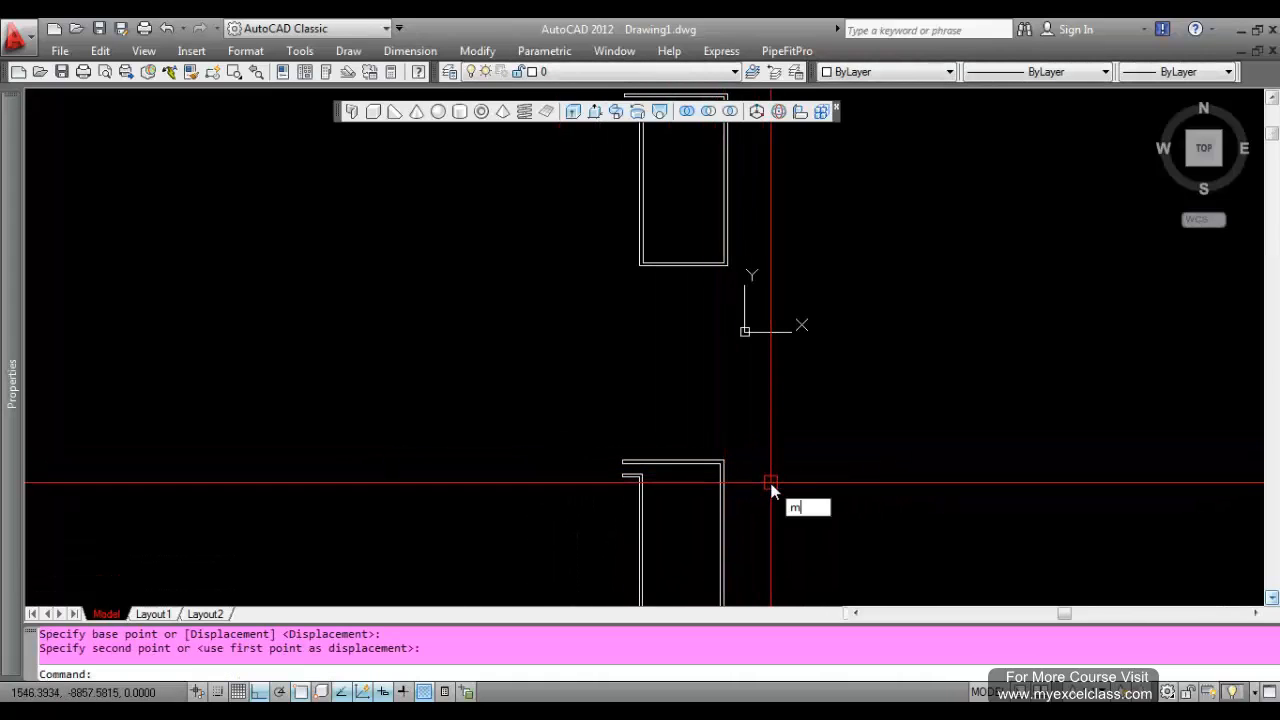
key(Return)
click(771, 488)
click(671, 455)
key(Return)
click(827, 527)
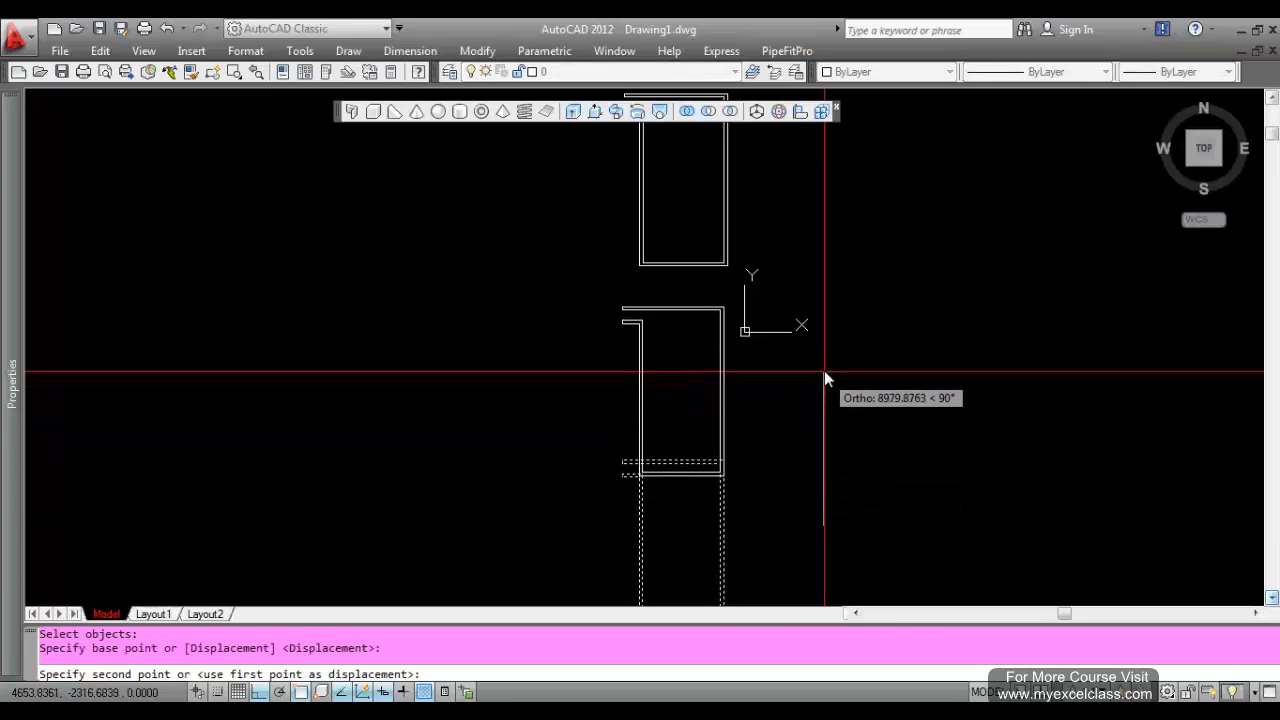
click(824, 362)
mouse_move(762, 327)
middle_down()
mouse_move(660, 434)
mouse_move(647, 422)
middle_up()
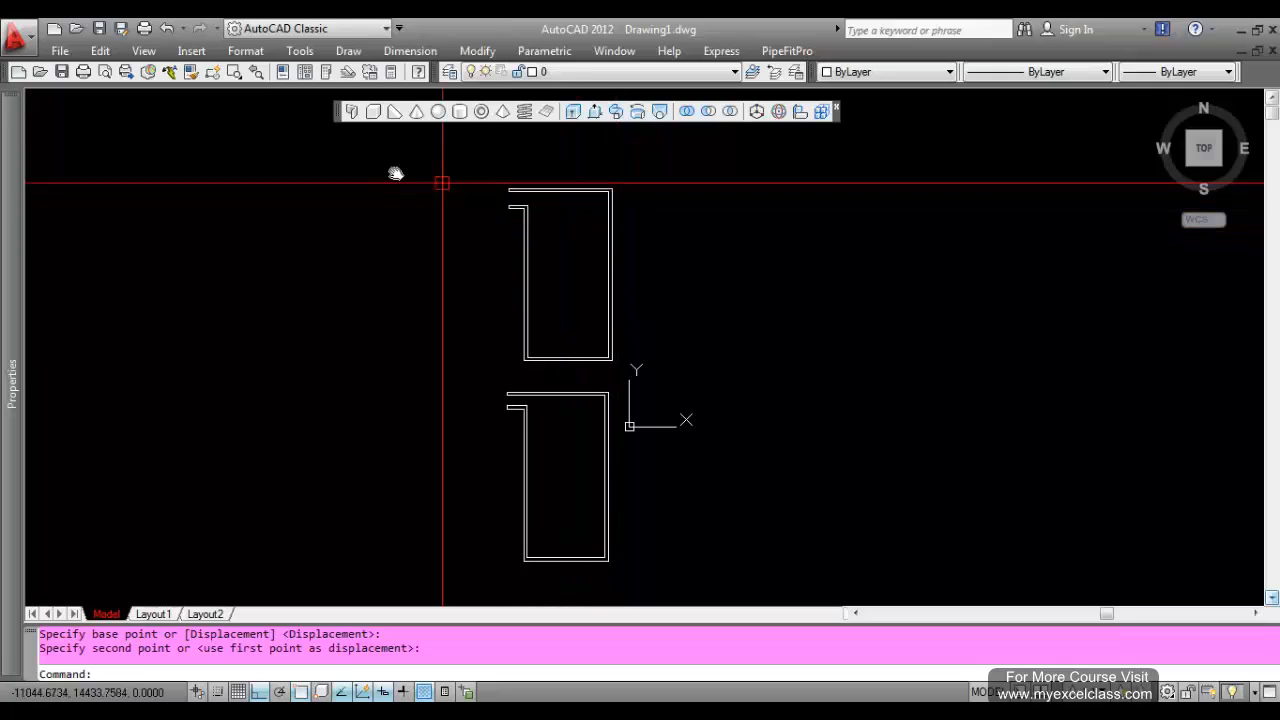
- Add a vertical linear dimension between the outer corners of the first wall's full-length side
click(411, 52)
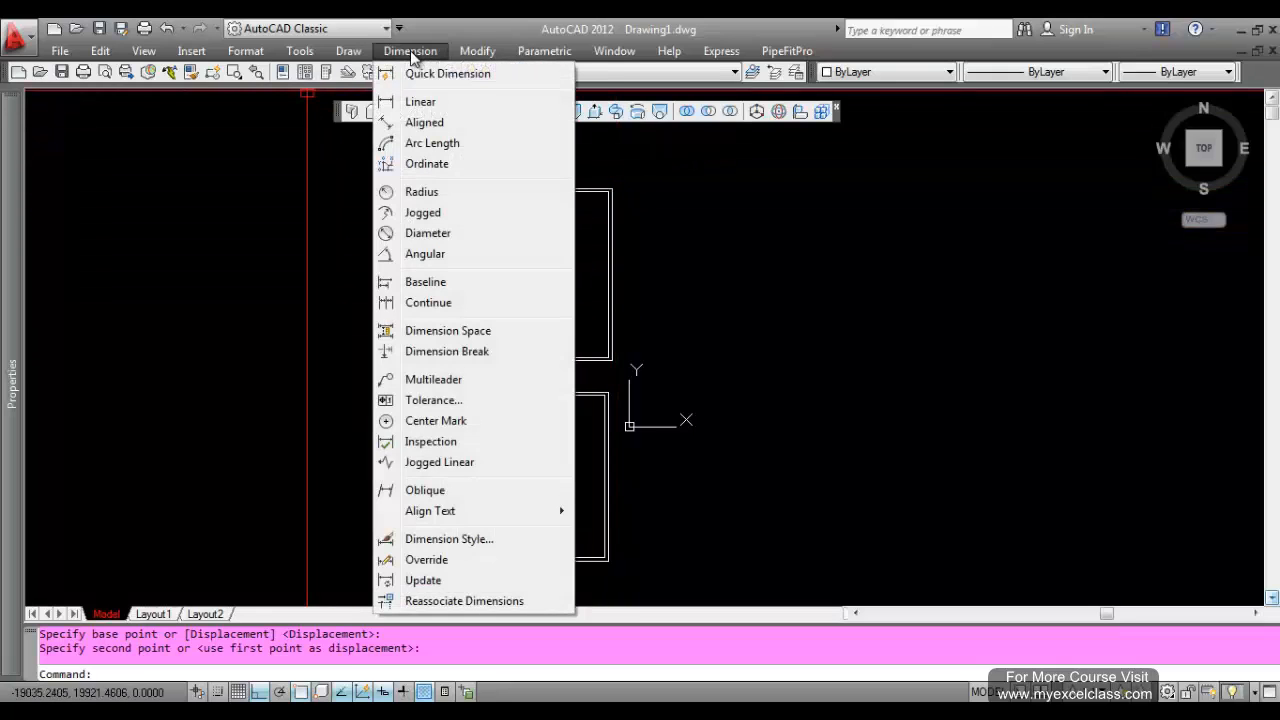
click(443, 102)
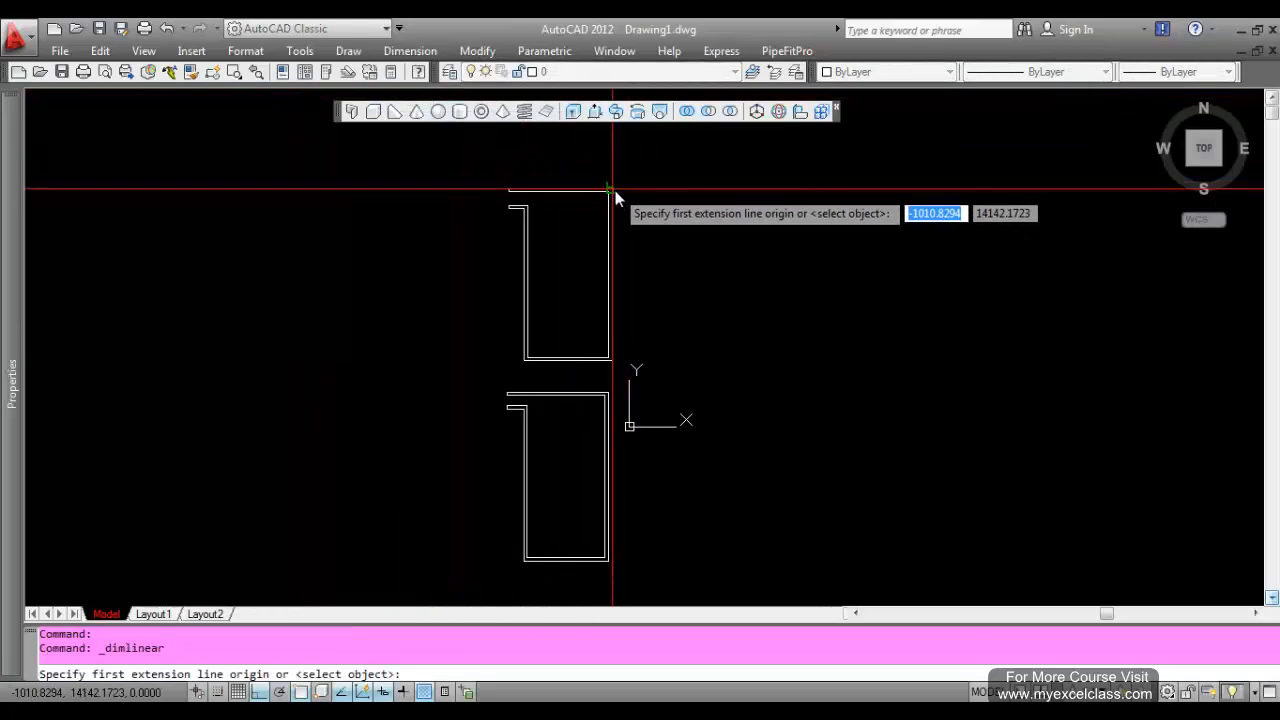
click(612, 358)
click(613, 360)
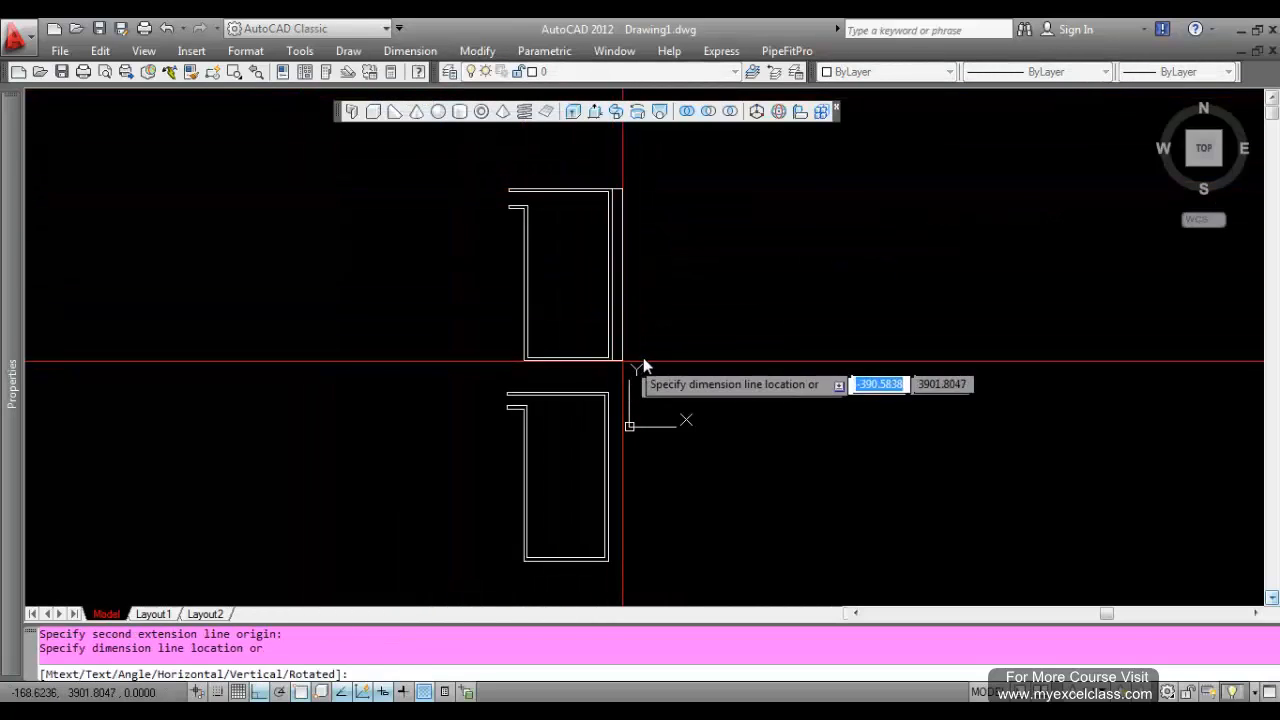
click(643, 323)
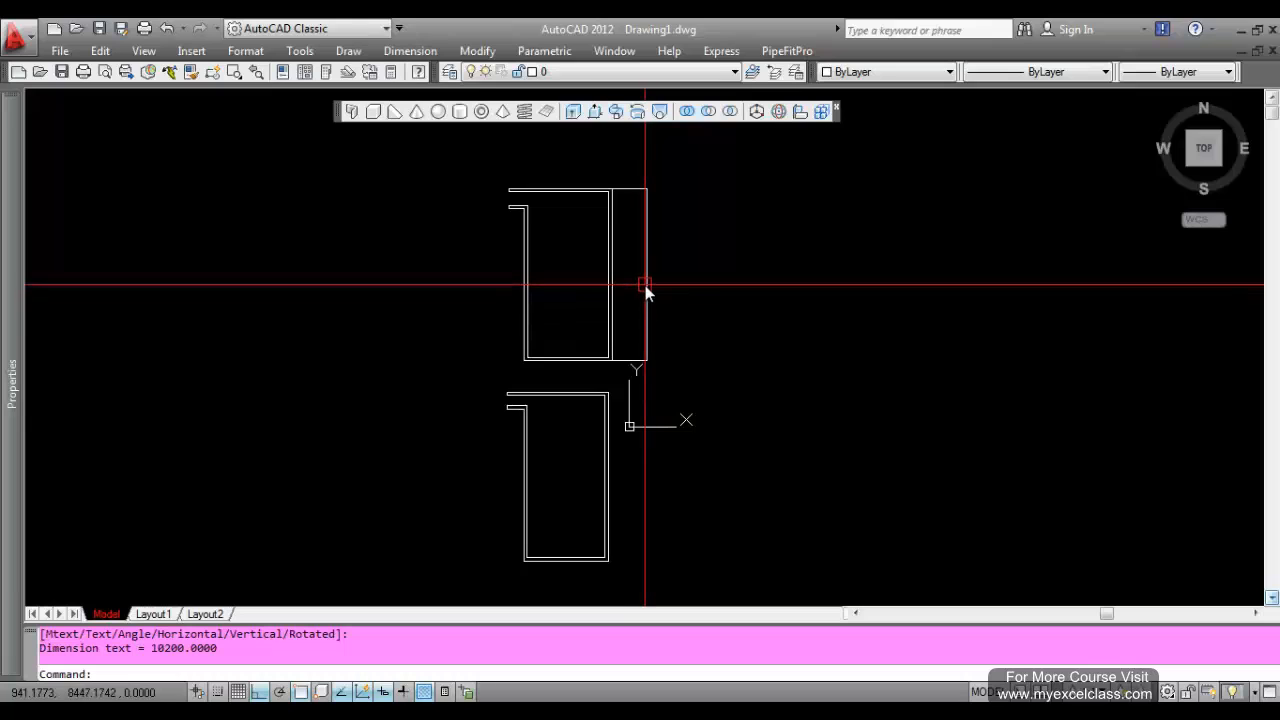
- Select the dimension beside the first wall and examine its text up close to read the wall's outer length
scroll(646, 283, up, 4)
click(671, 296)
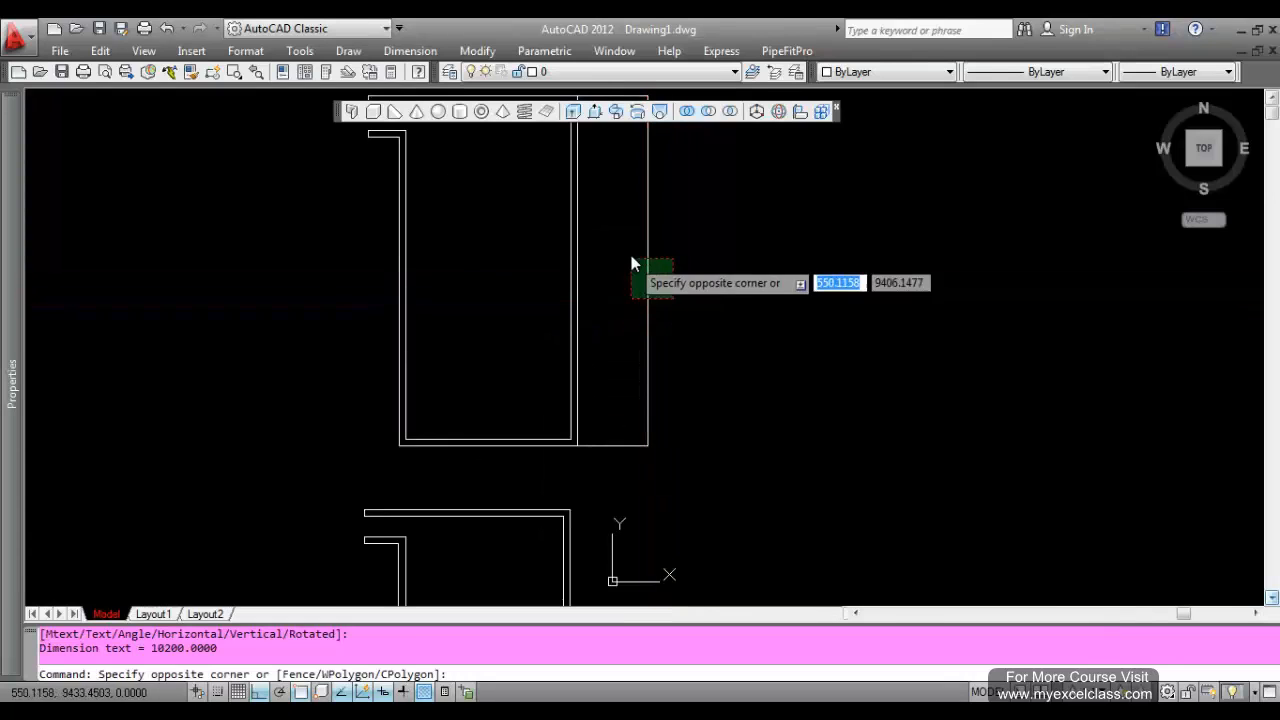
click(631, 256)
scroll(641, 262, up, 12)
scroll(668, 255, up, 8)
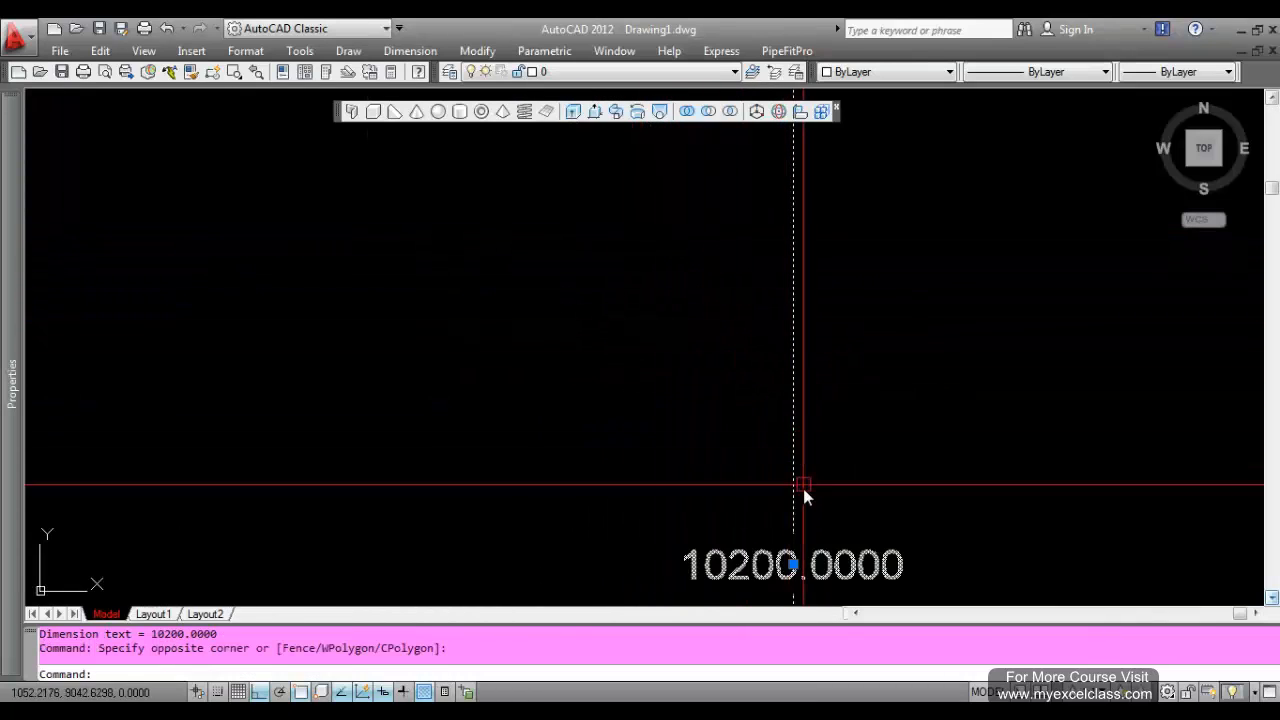
middle_drag(793, 478, 681, 233)
scroll(681, 233, down, 3)
scroll(676, 259, up, 5)
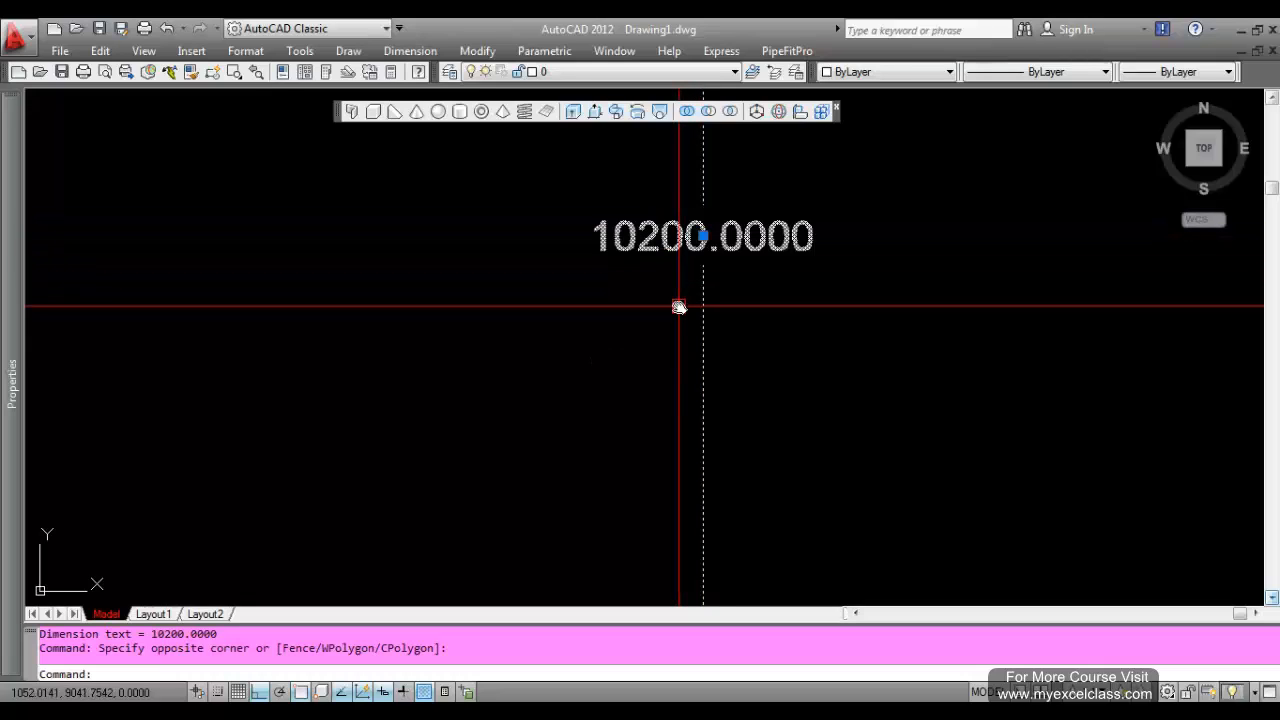
scroll(729, 357, down, 10)
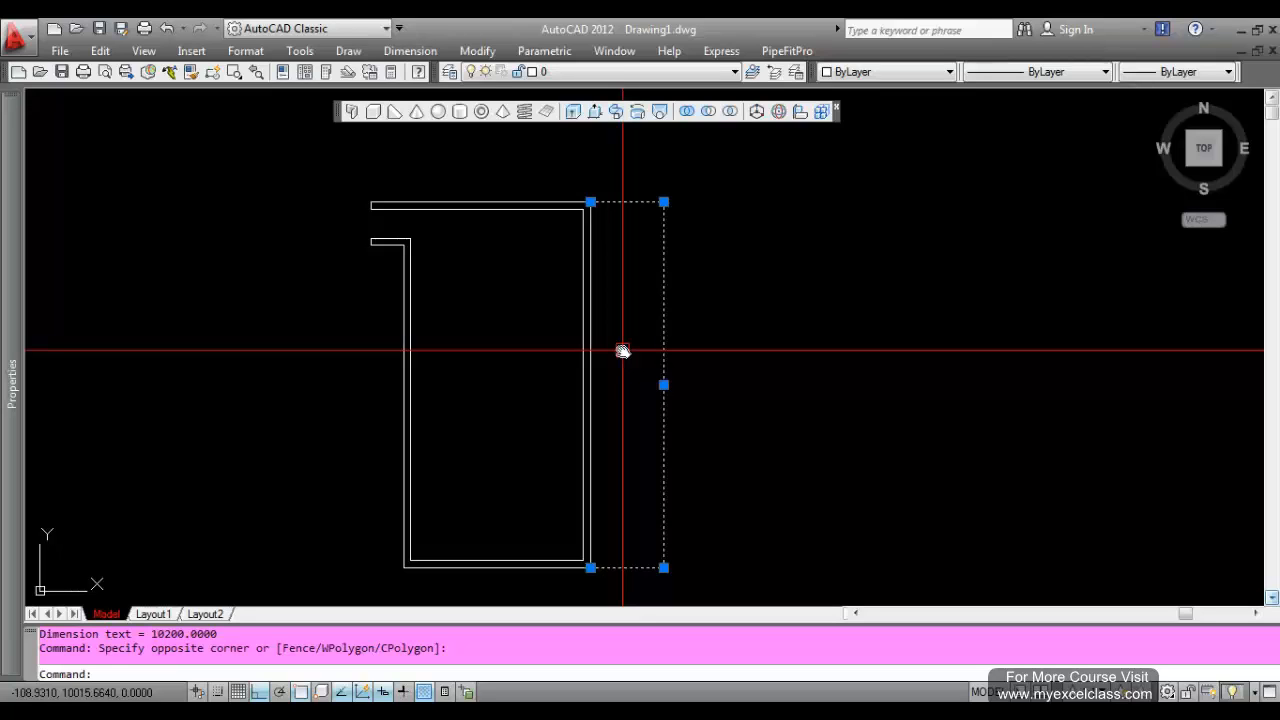
scroll(640, 382, up, 6)
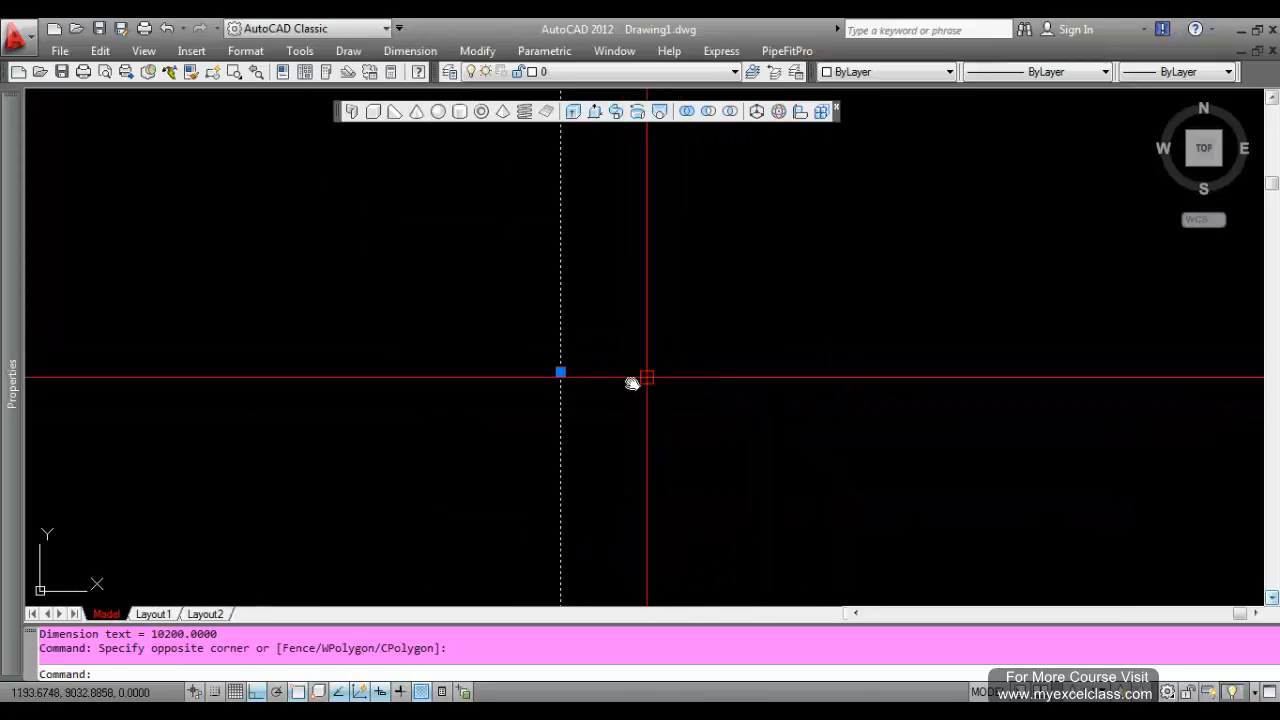
scroll(425, 358, up, 5)
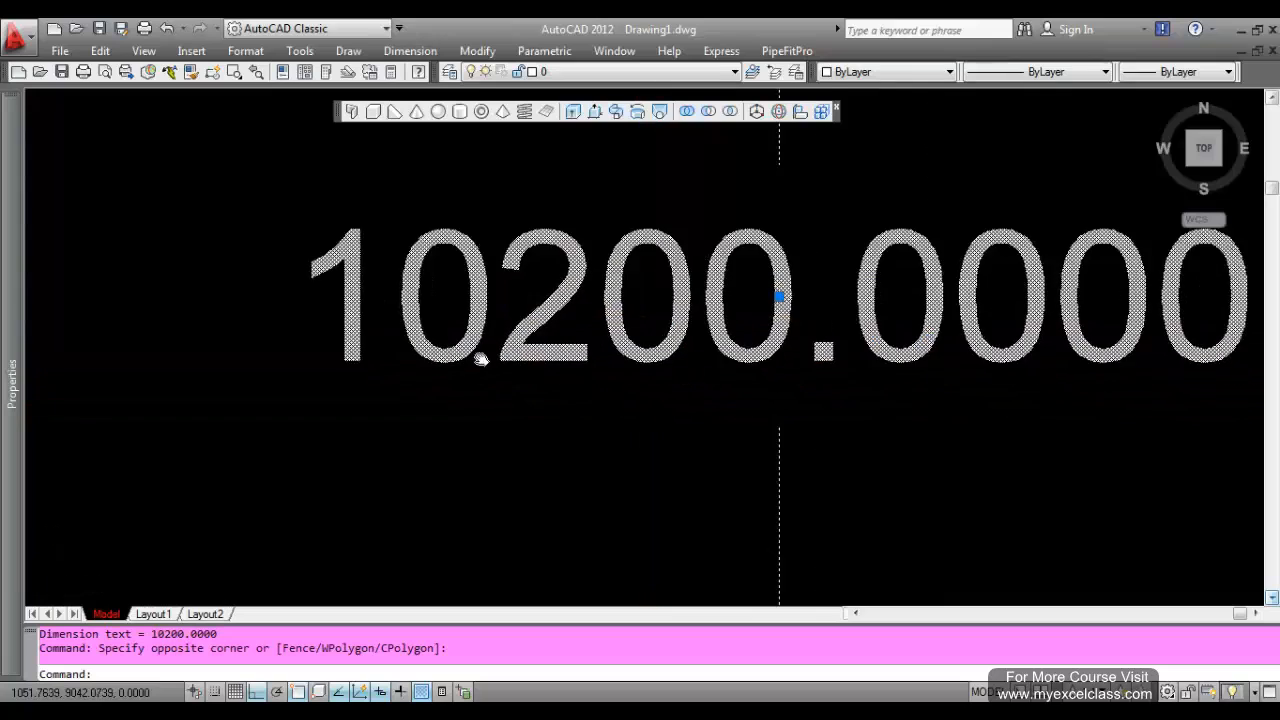
scroll(529, 415, down, 6)
scroll(590, 440, up, 8)
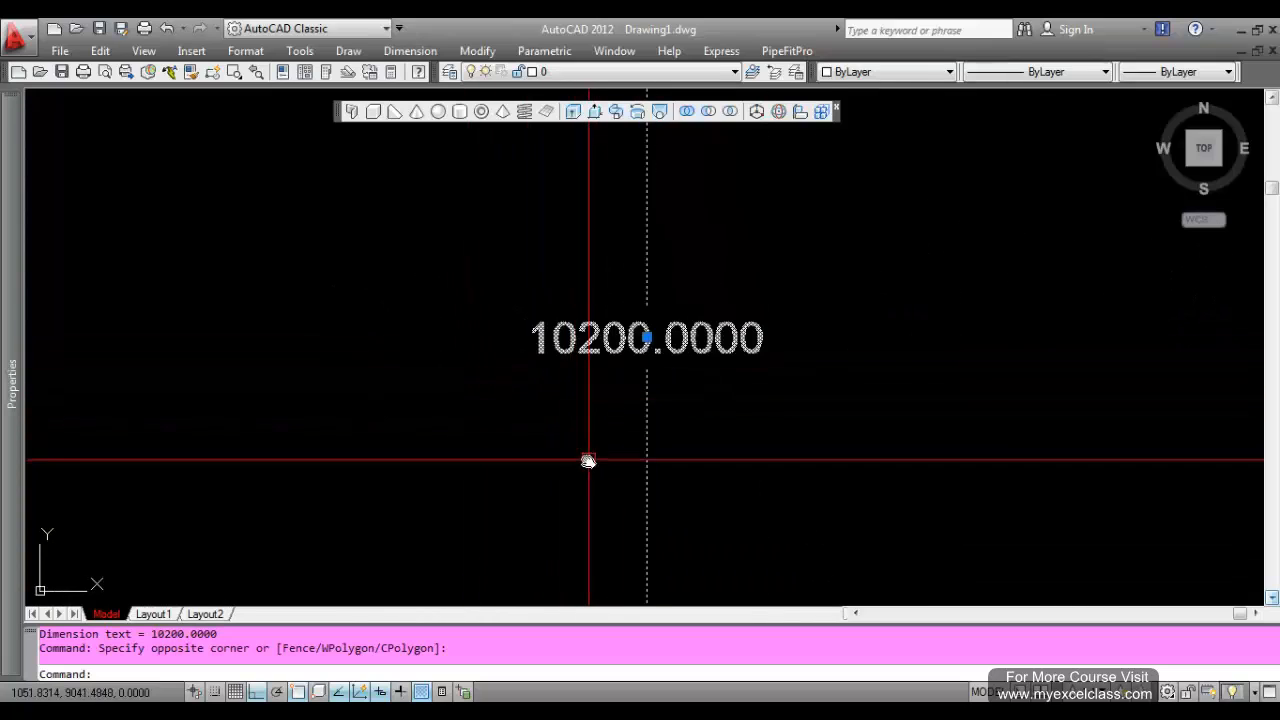
middle_drag(597, 357, 643, 417)
scroll(643, 420, down, 5)
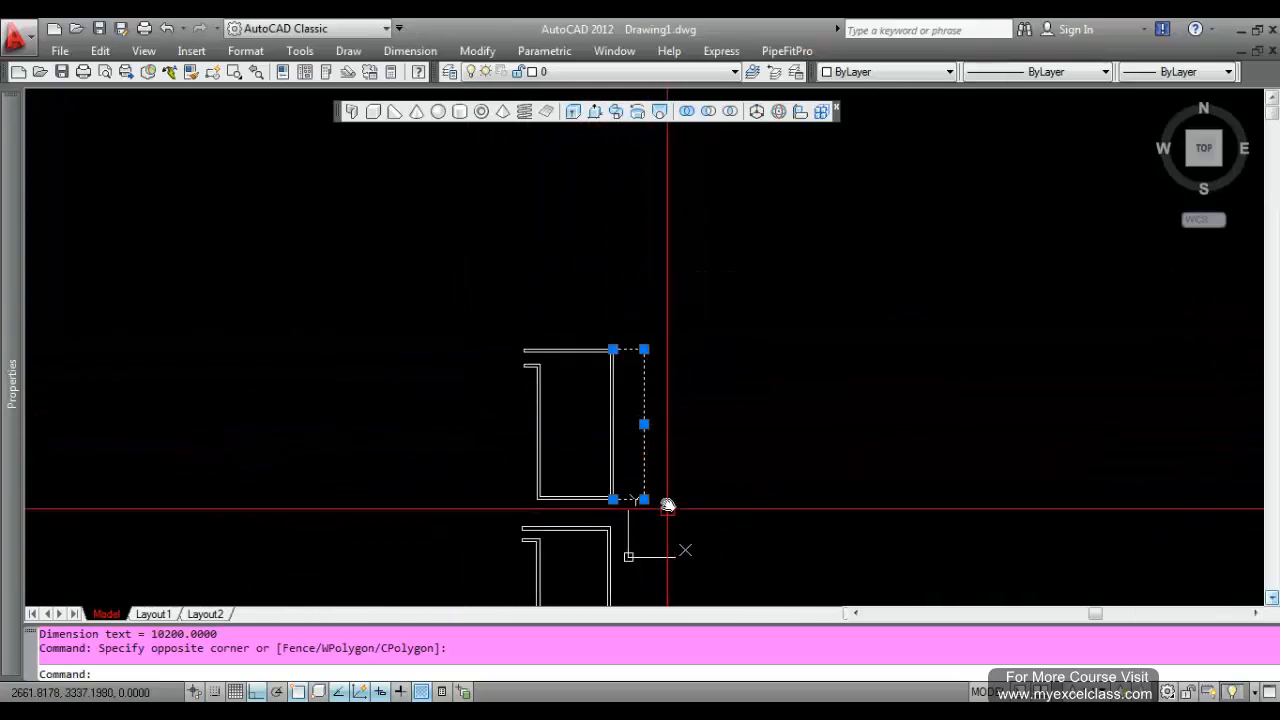
- Delete the linear dimension beside the first wall
middle_drag(726, 500, 728, 451)
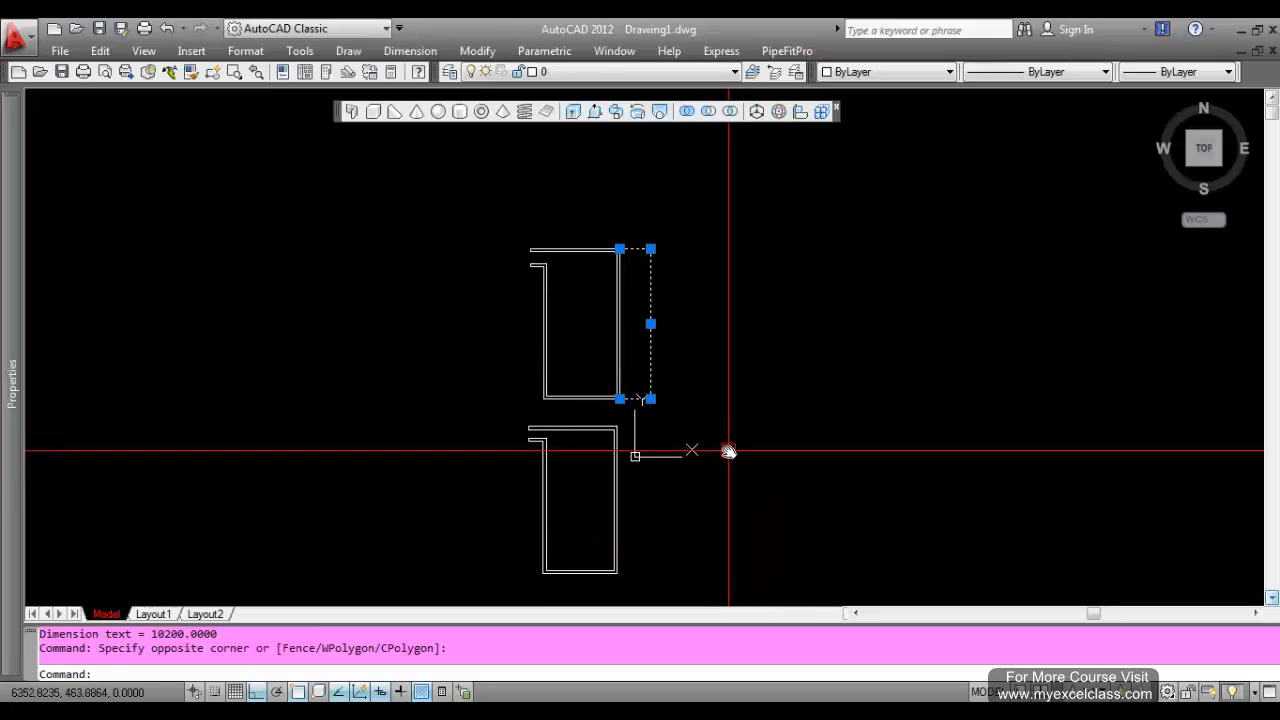
key(Delete)
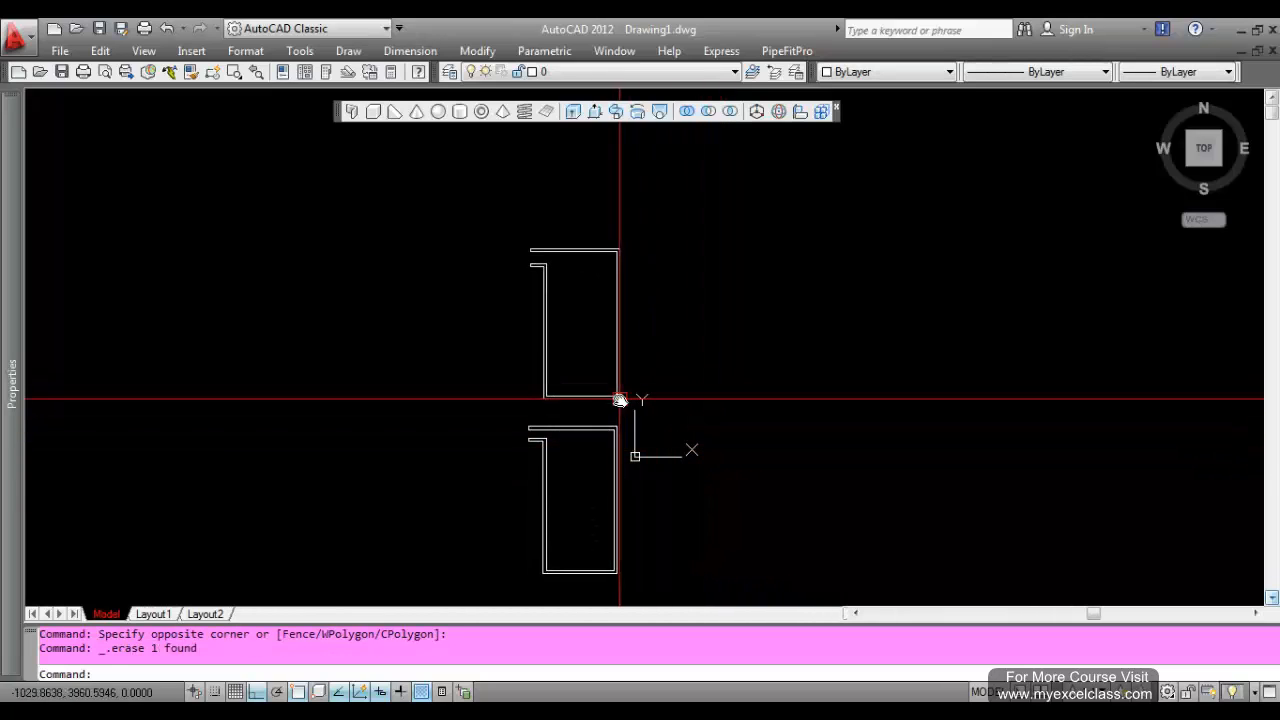
middle_drag(620, 400, 622, 336)
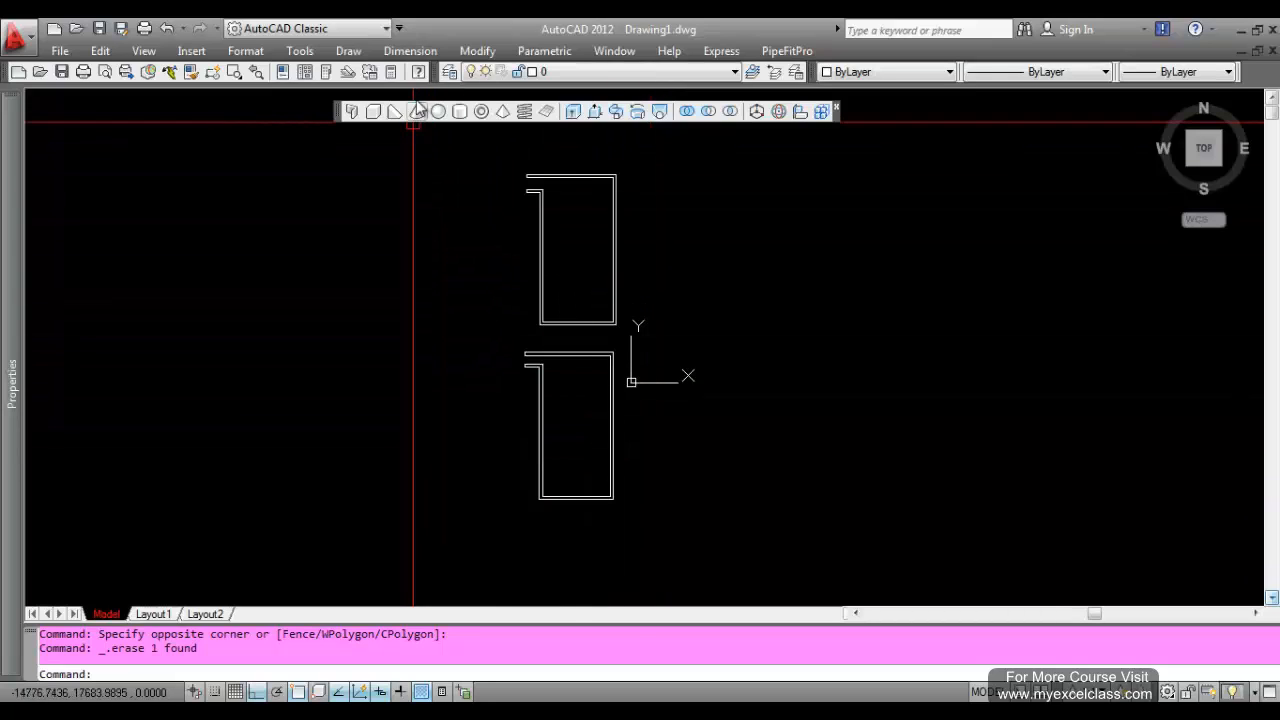
- Add a vertical linear dimension between the outer corners of the second wall's full-length side
click(410, 51)
click(428, 102)
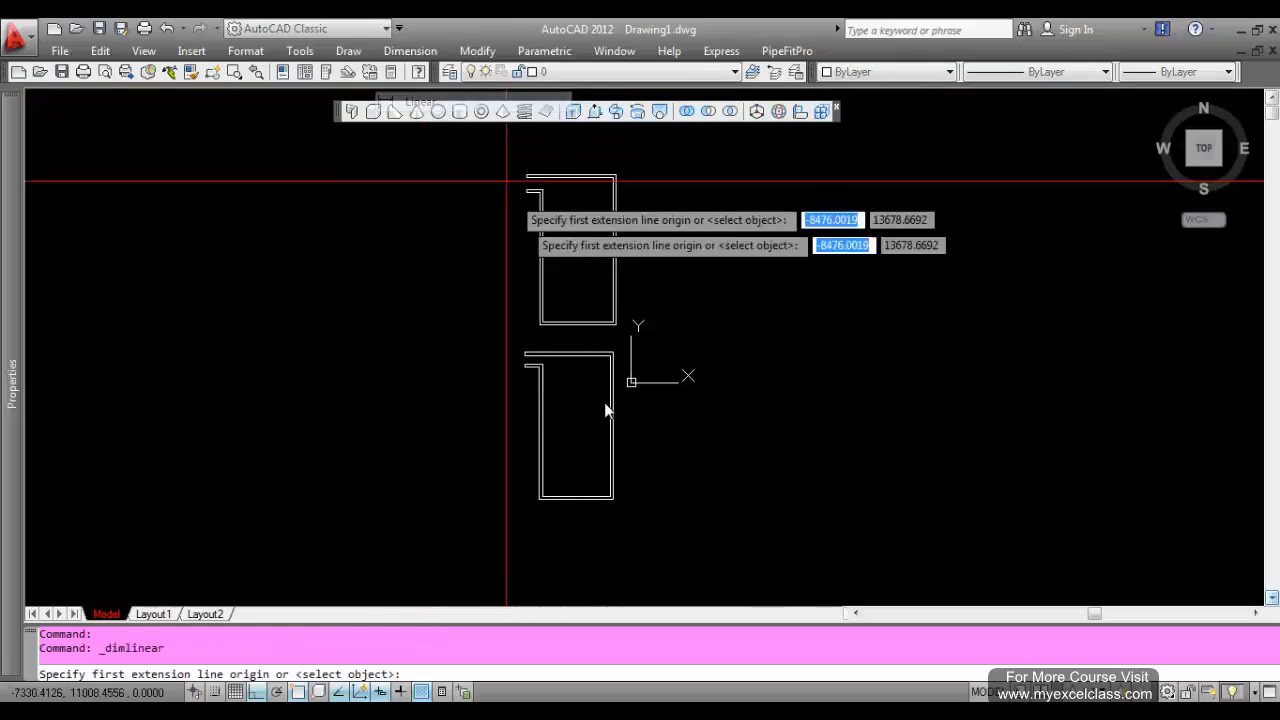
scroll(620, 380, up, 3)
click(600, 309)
middle_drag(651, 531, 651, 355)
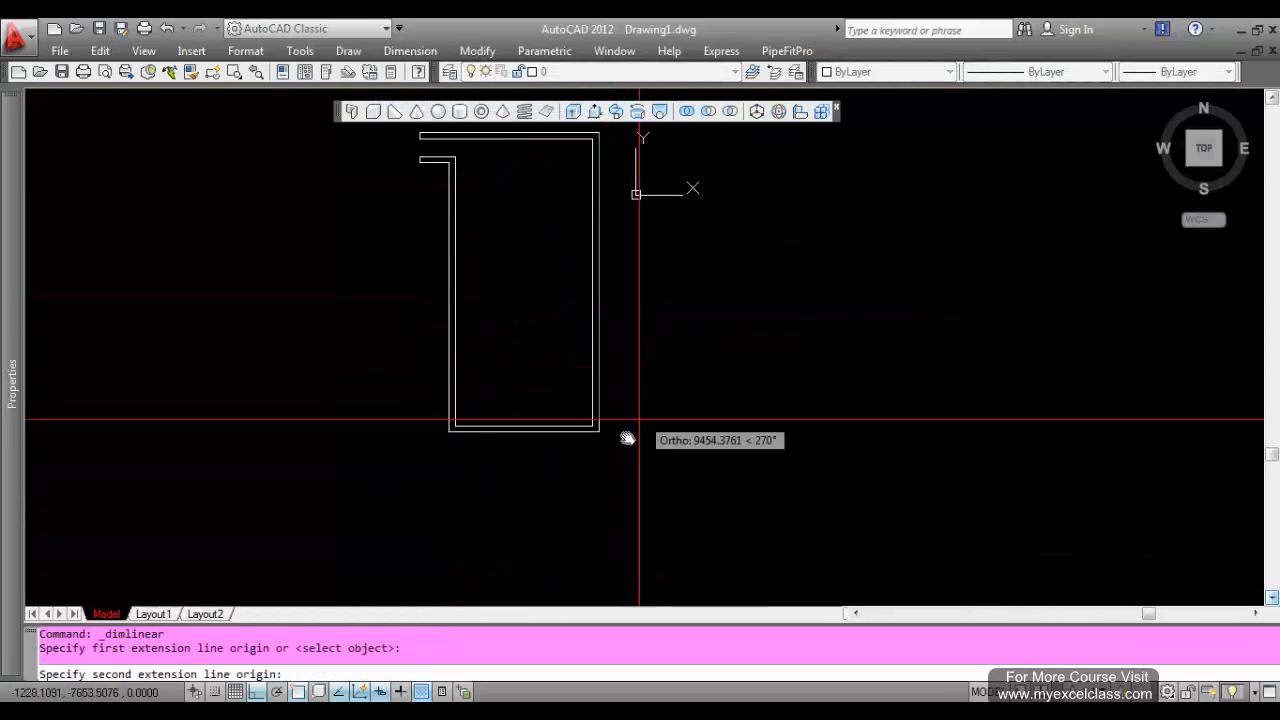
click(599, 431)
click(629, 358)
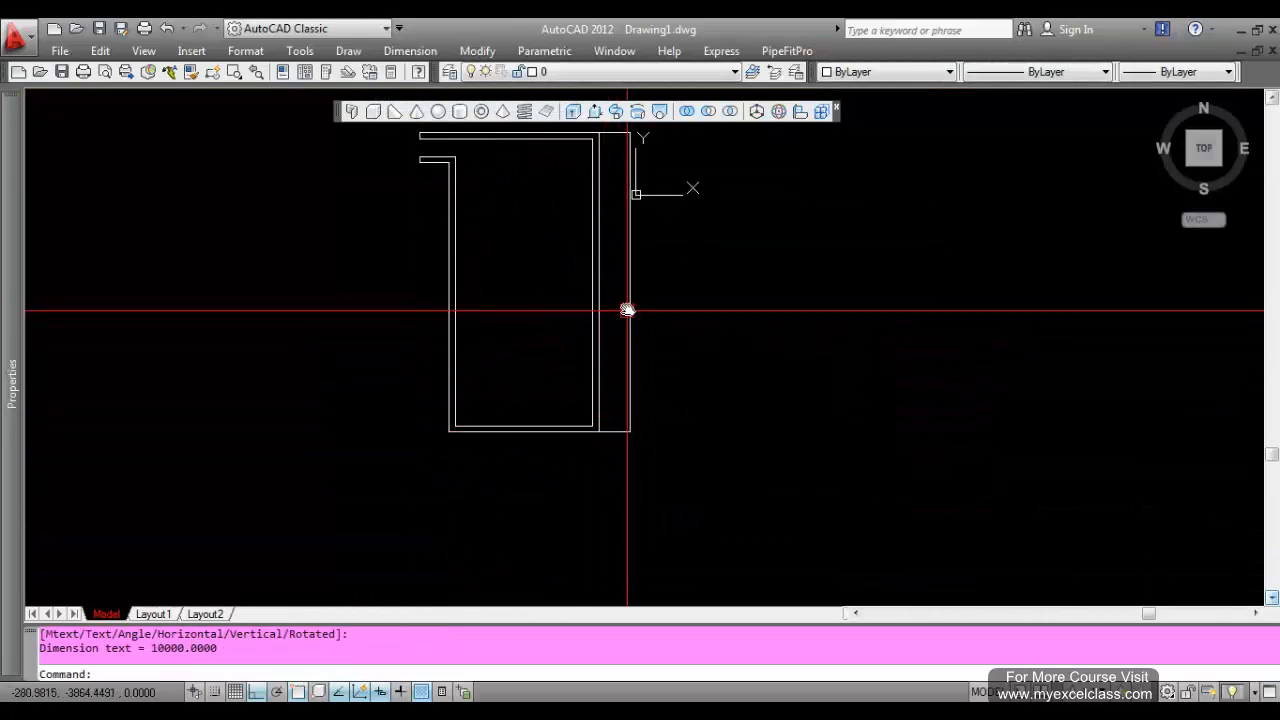
- Select the dimension beside the second wall and examine its text up close to read the wall's outer length
click(623, 271)
click(628, 275)
scroll(628, 275, up, 1)
scroll(628, 275, up, 10)
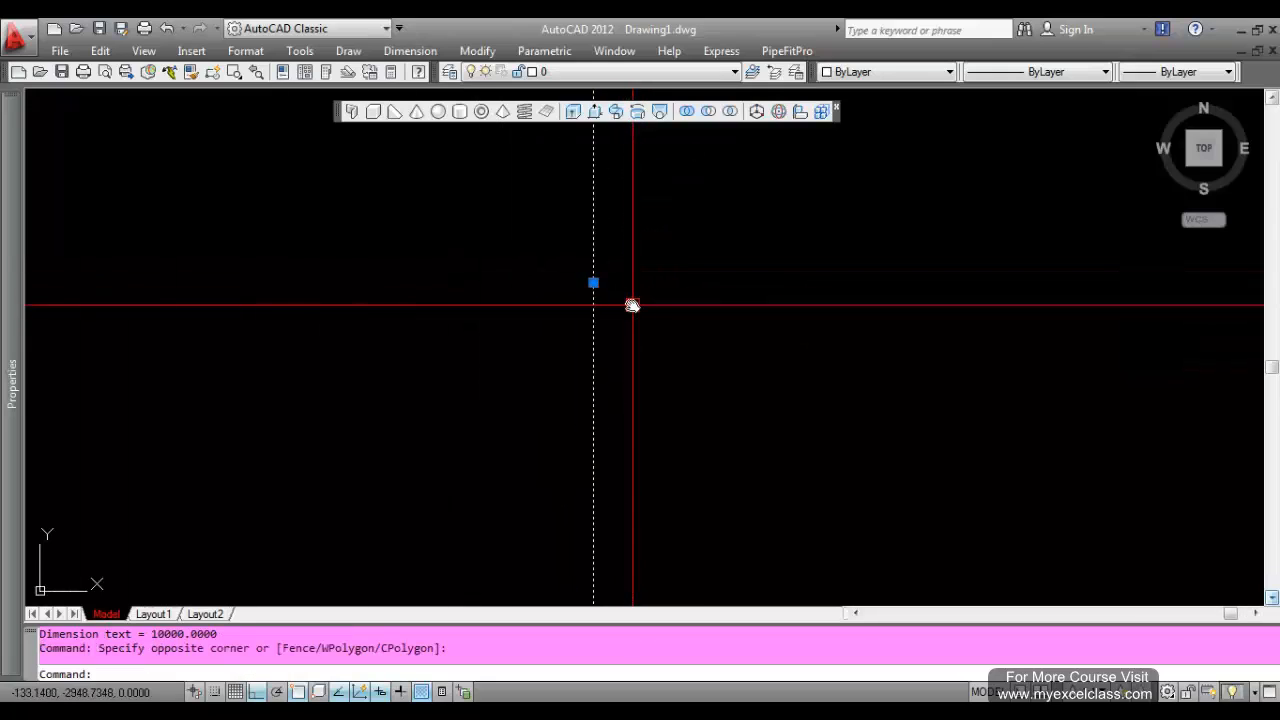
middle_drag(597, 328, 562, 286)
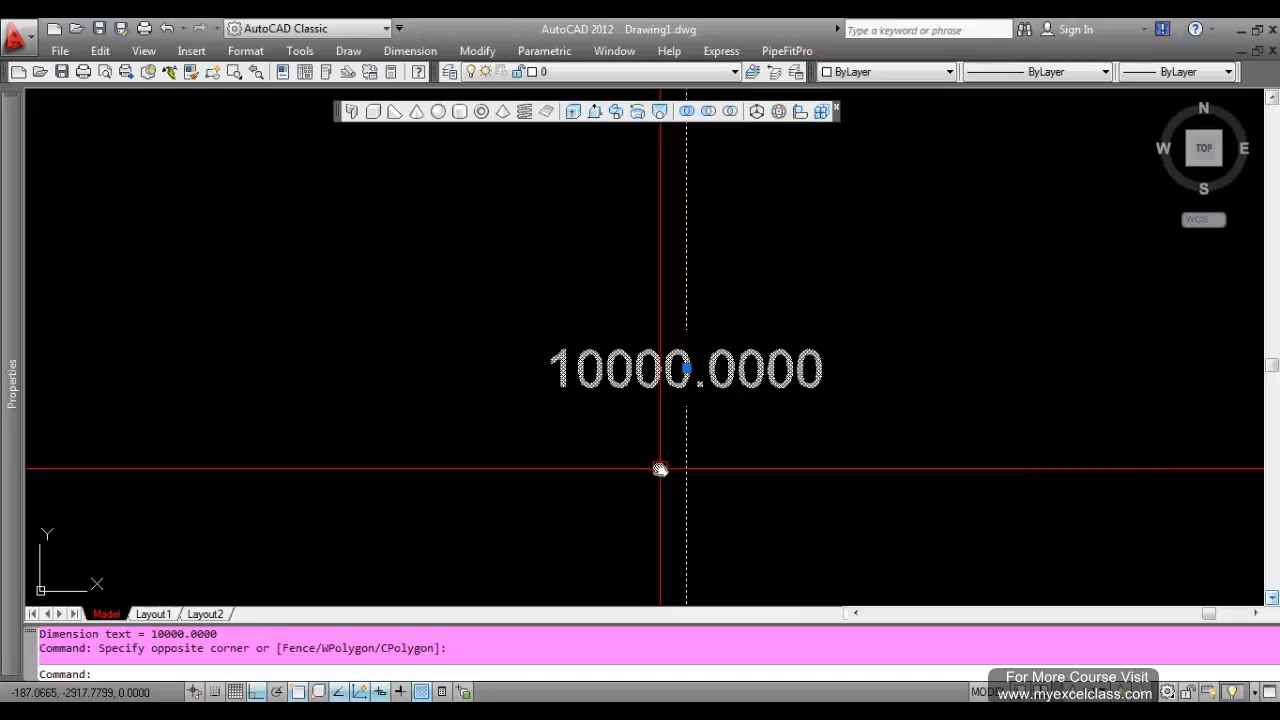
scroll(660, 469, up, 5)
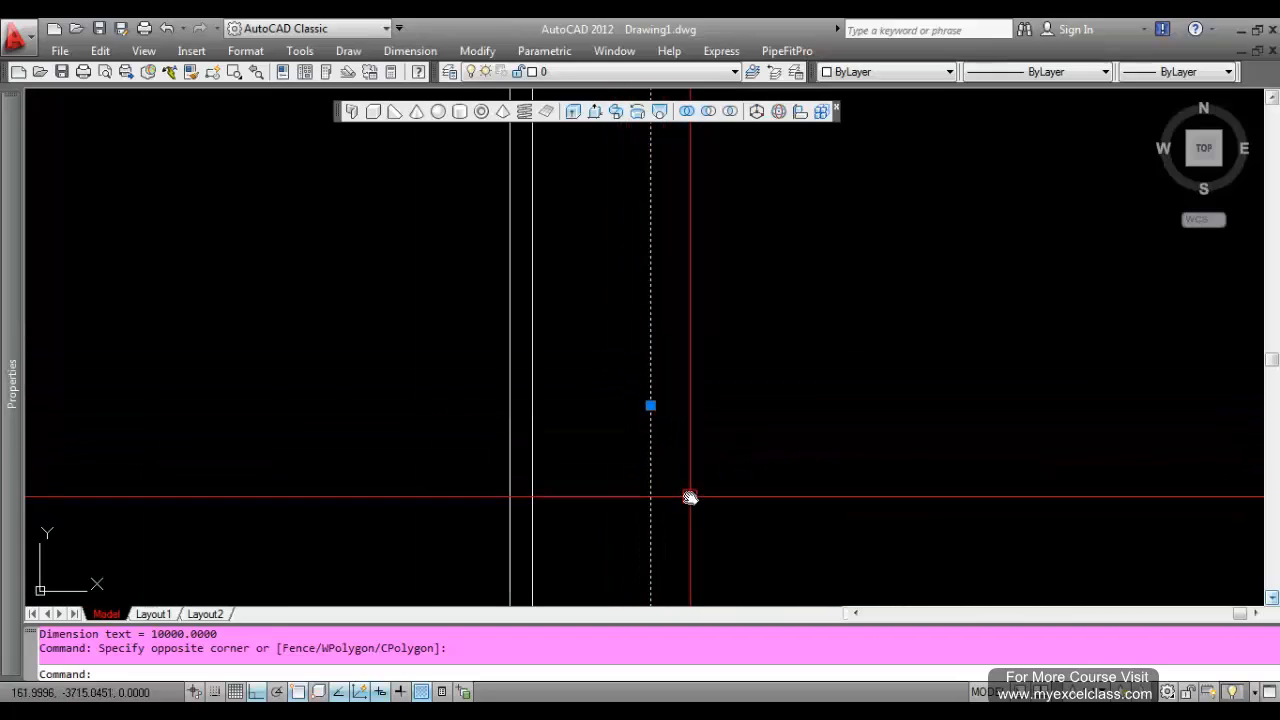
- Inspect the first two walls in plan and re-read the dimension text on the second wall's outer side up close
middle_drag(652, 488, 649, 517)
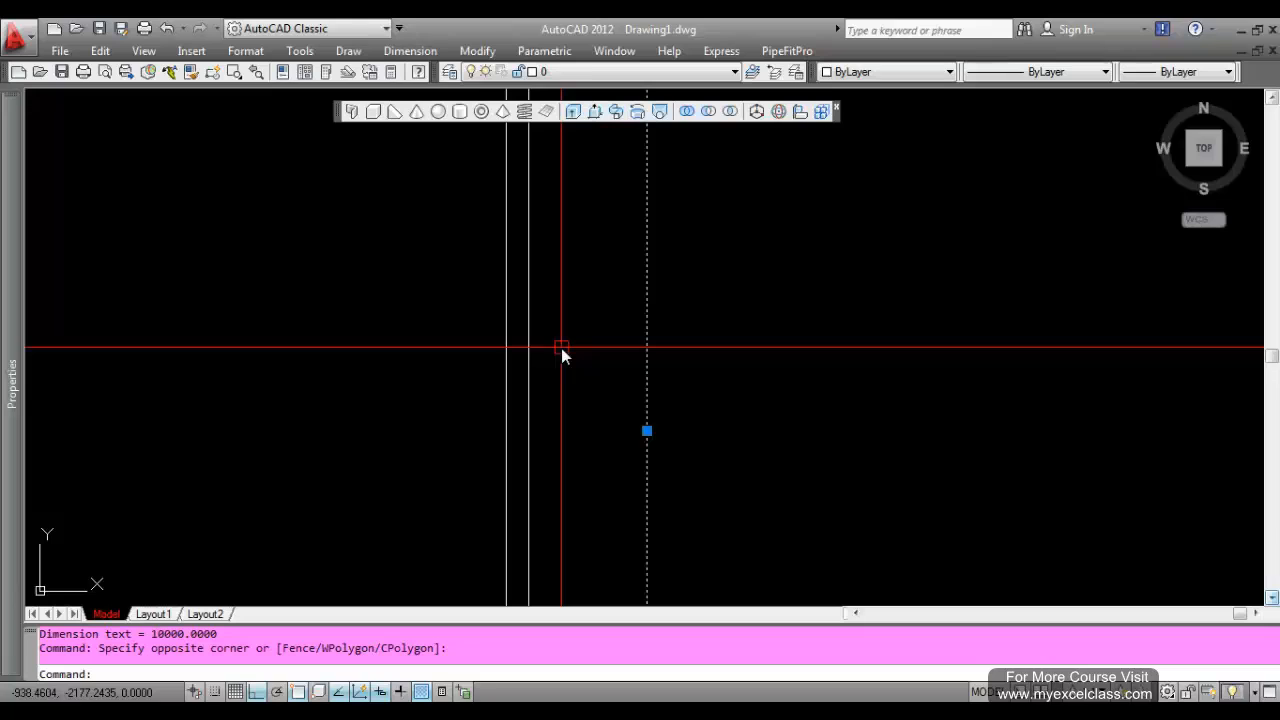
scroll(576, 481, down, 6)
scroll(520, 340, up, 5)
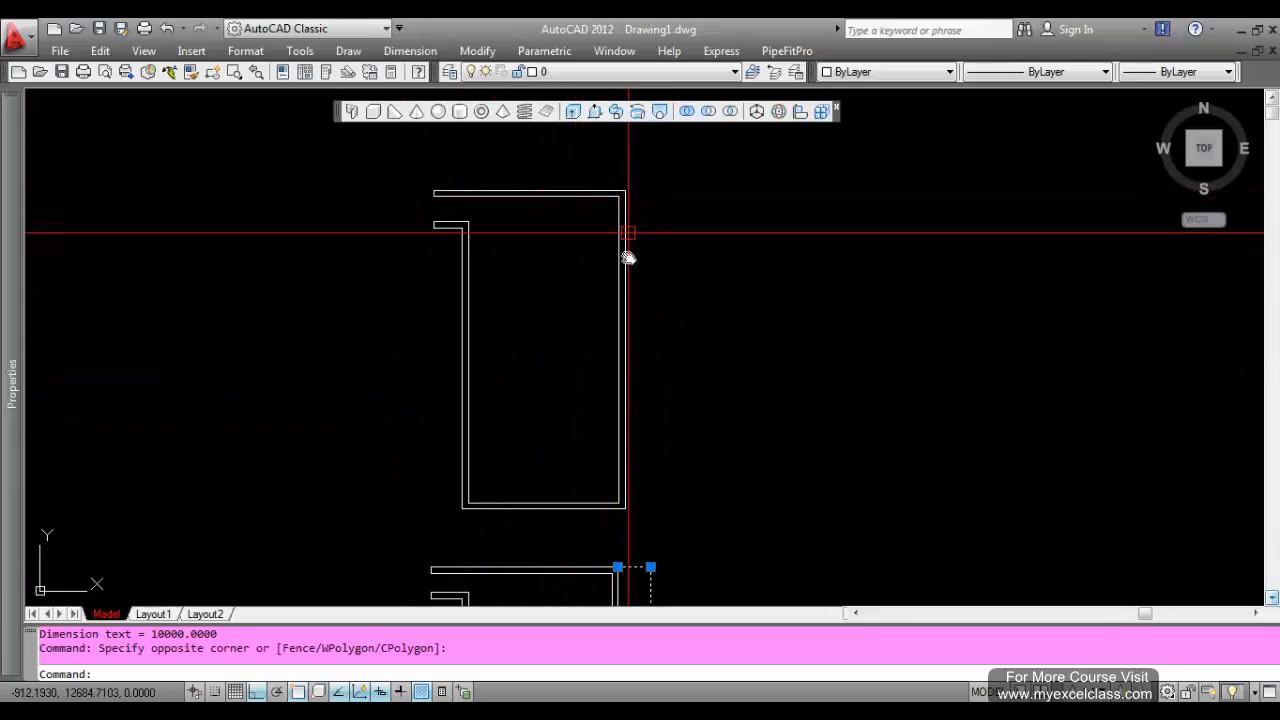
middle_drag(679, 541, 637, 329)
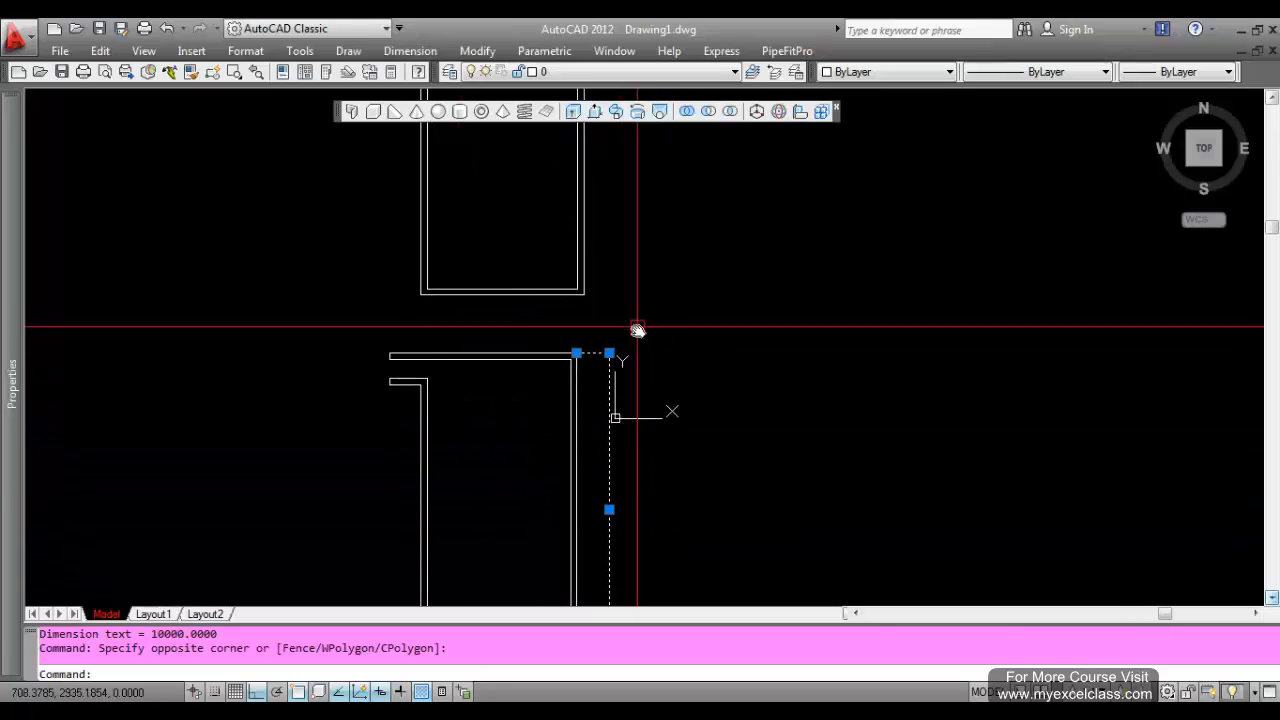
middle_drag(614, 494, 612, 400)
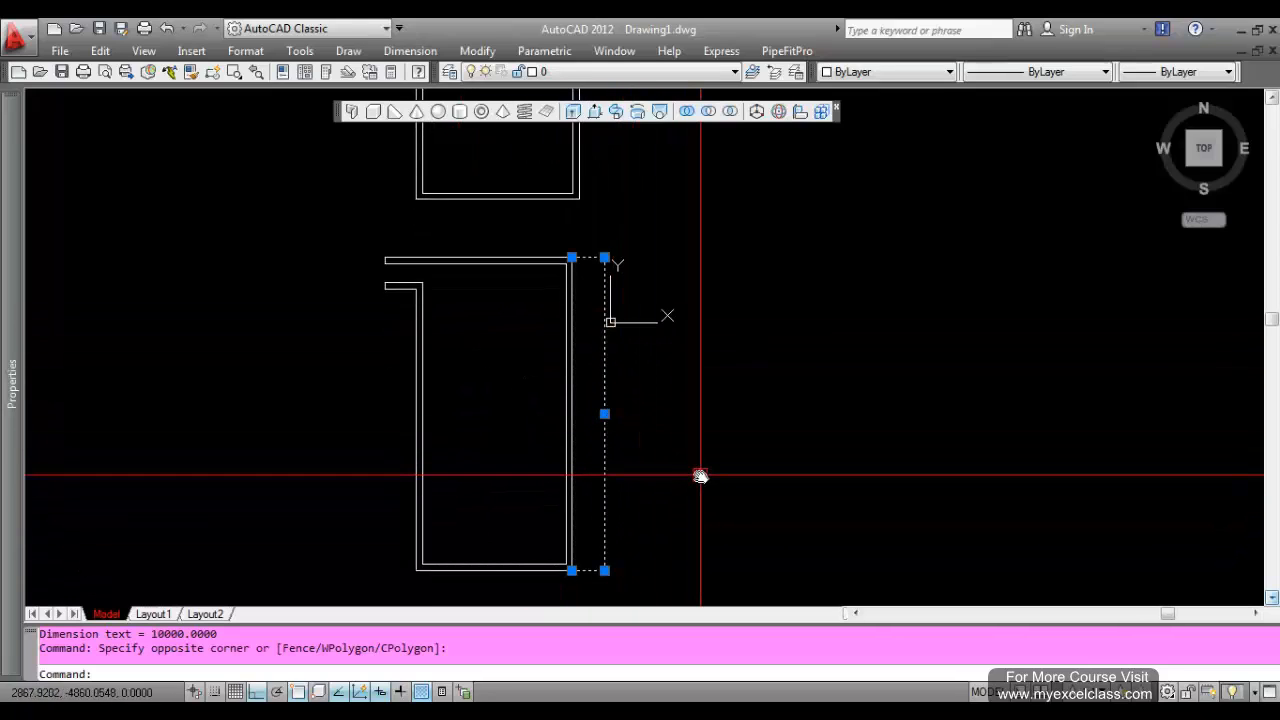
scroll(589, 429, up, 15)
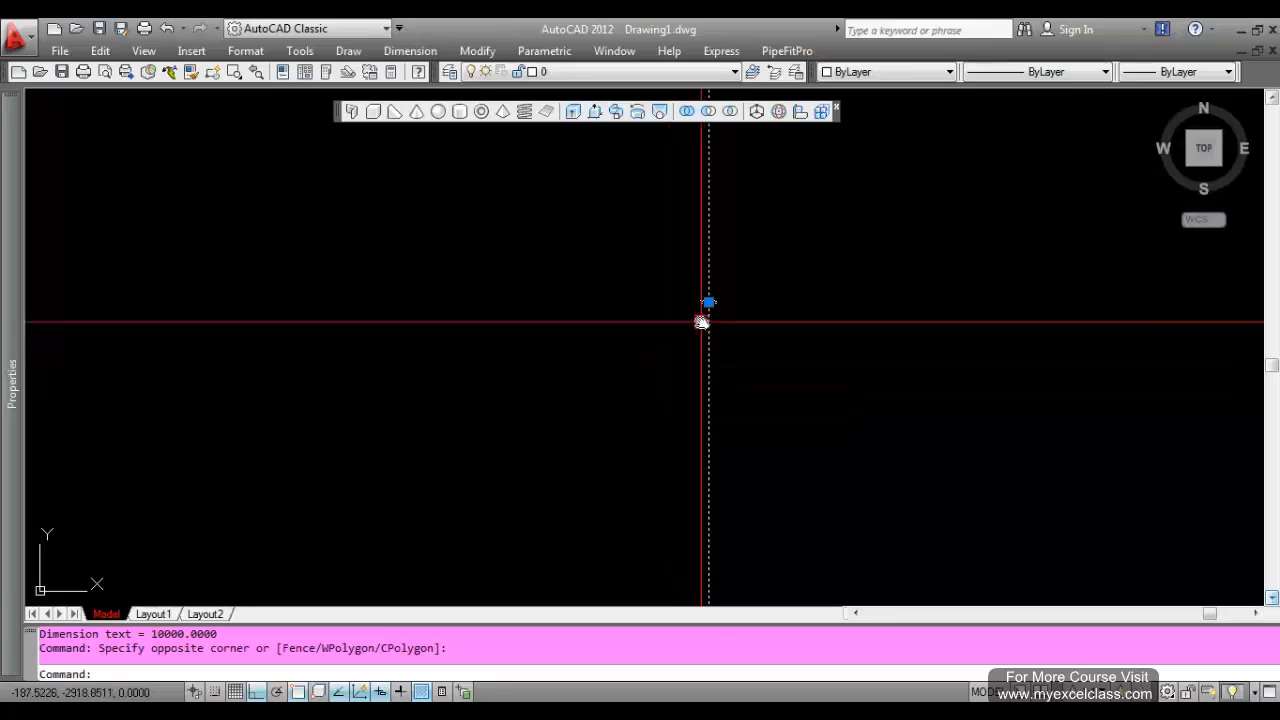
scroll(702, 321, up, 10)
middle_drag(738, 287, 697, 397)
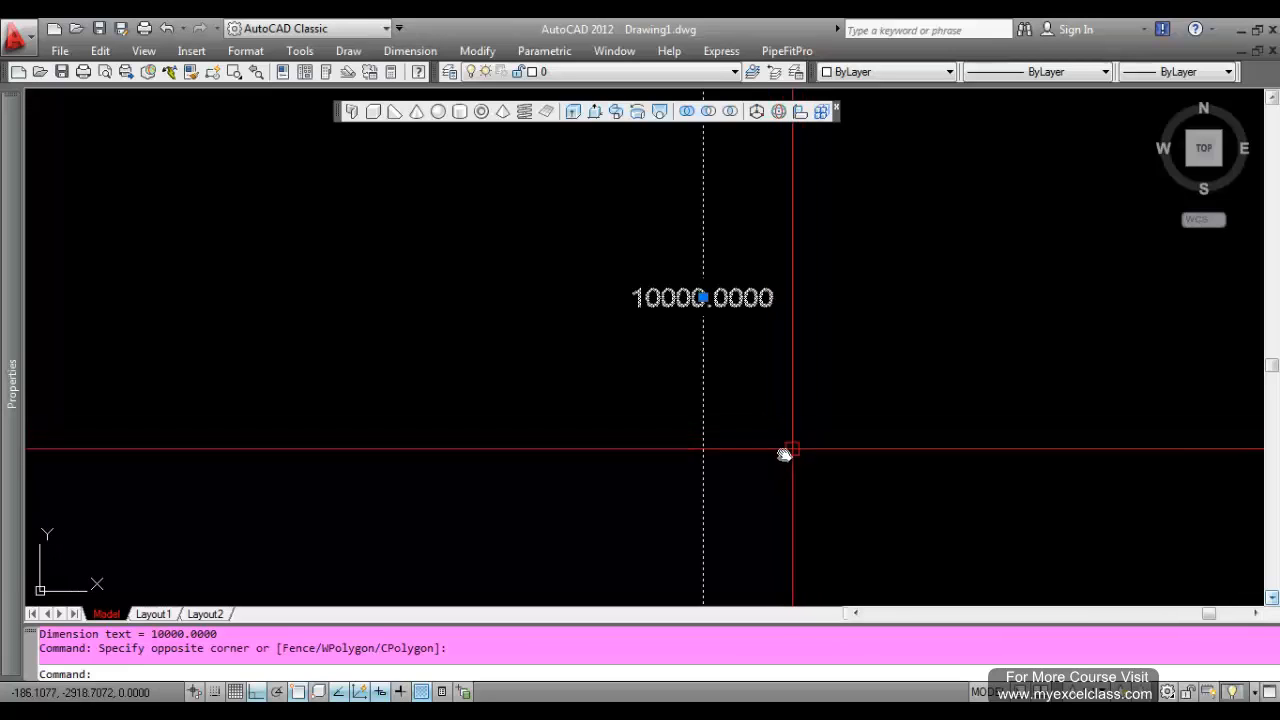
scroll(687, 434, down, 5)
scroll(711, 435, down, 12)
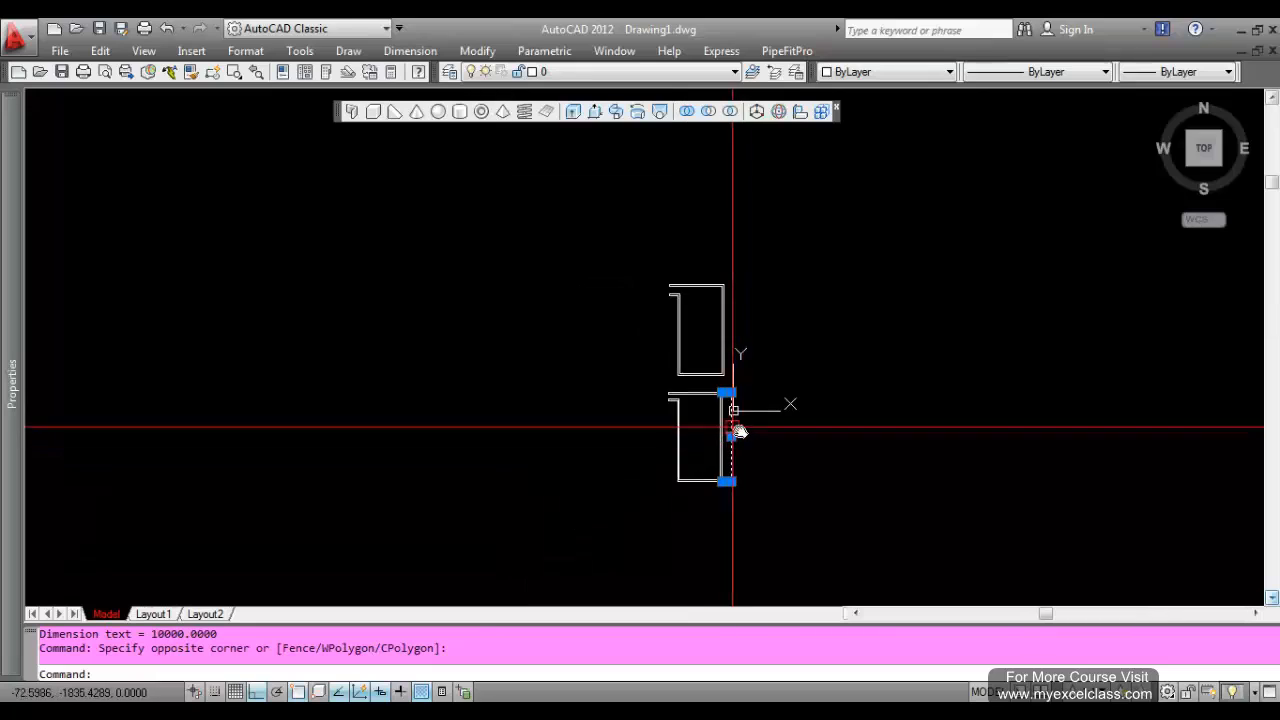
- Delete the linear dimension beside the second wall
scroll(733, 429, up, 3)
click(718, 432)
key(Delete)
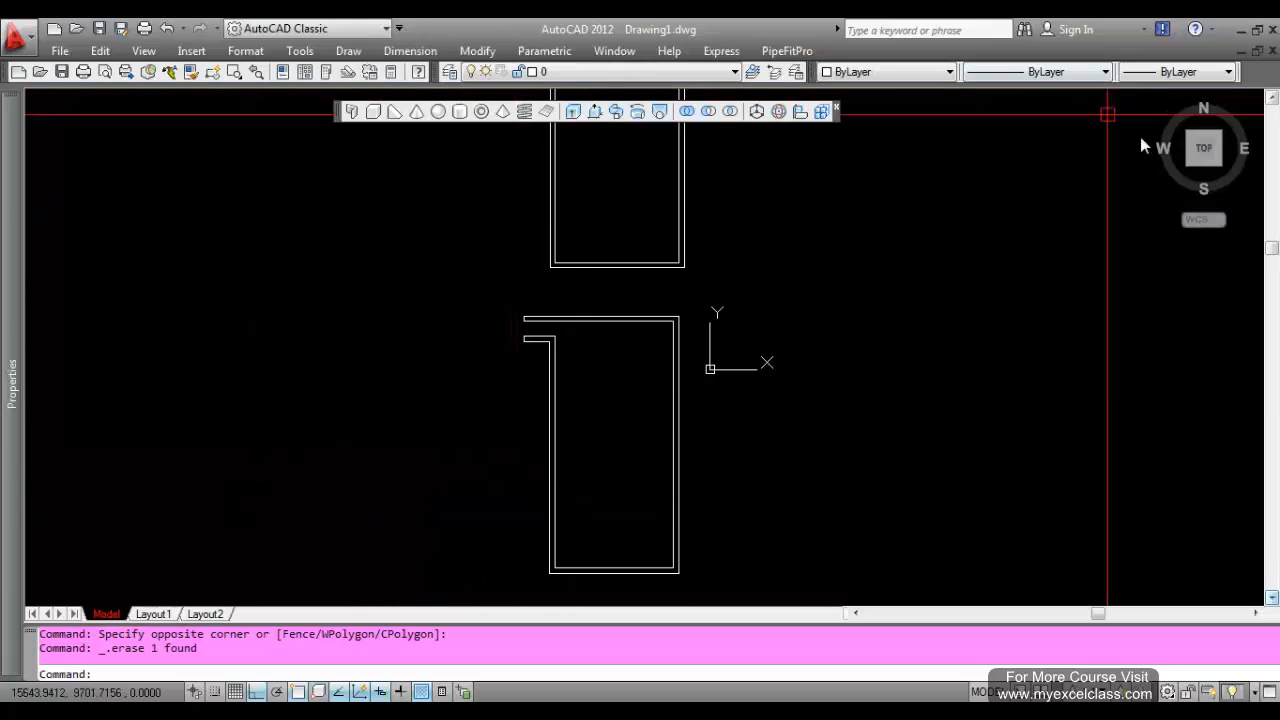
- Switch to an isometric view and start a Polysolid with Right justification
click(1188, 162)
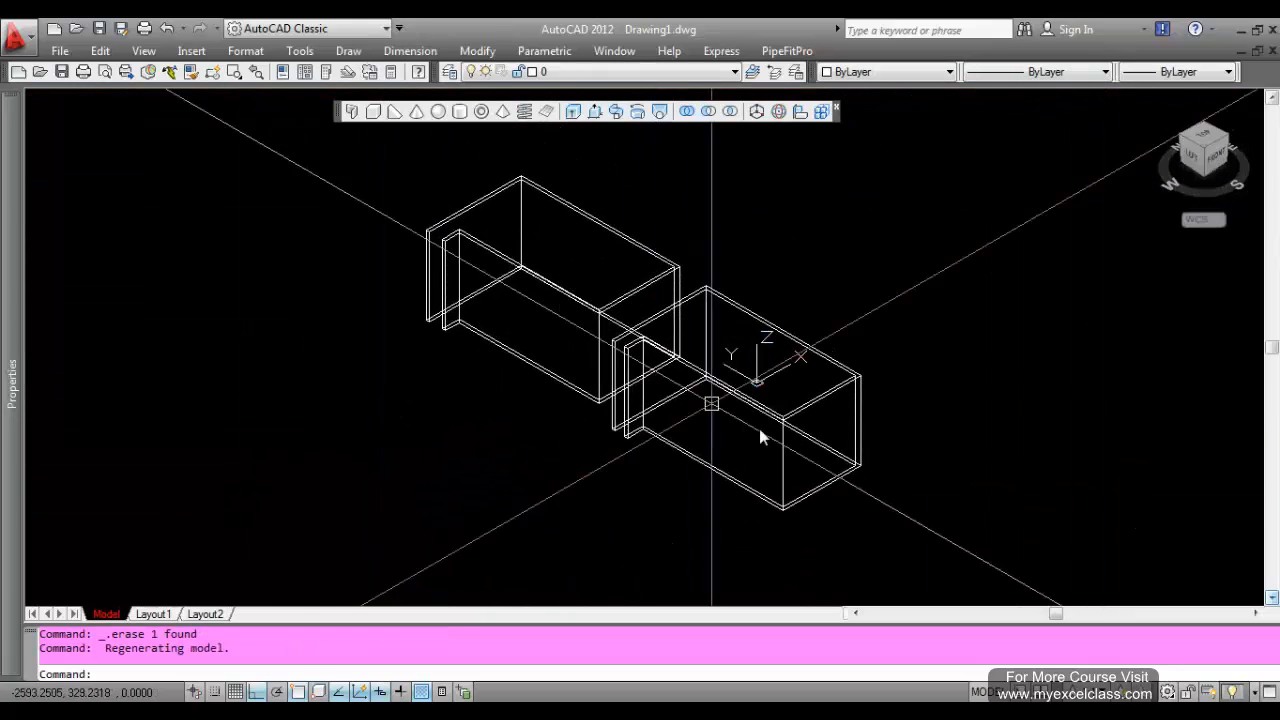
middle_drag(759, 428, 430, 282)
click(351, 111)
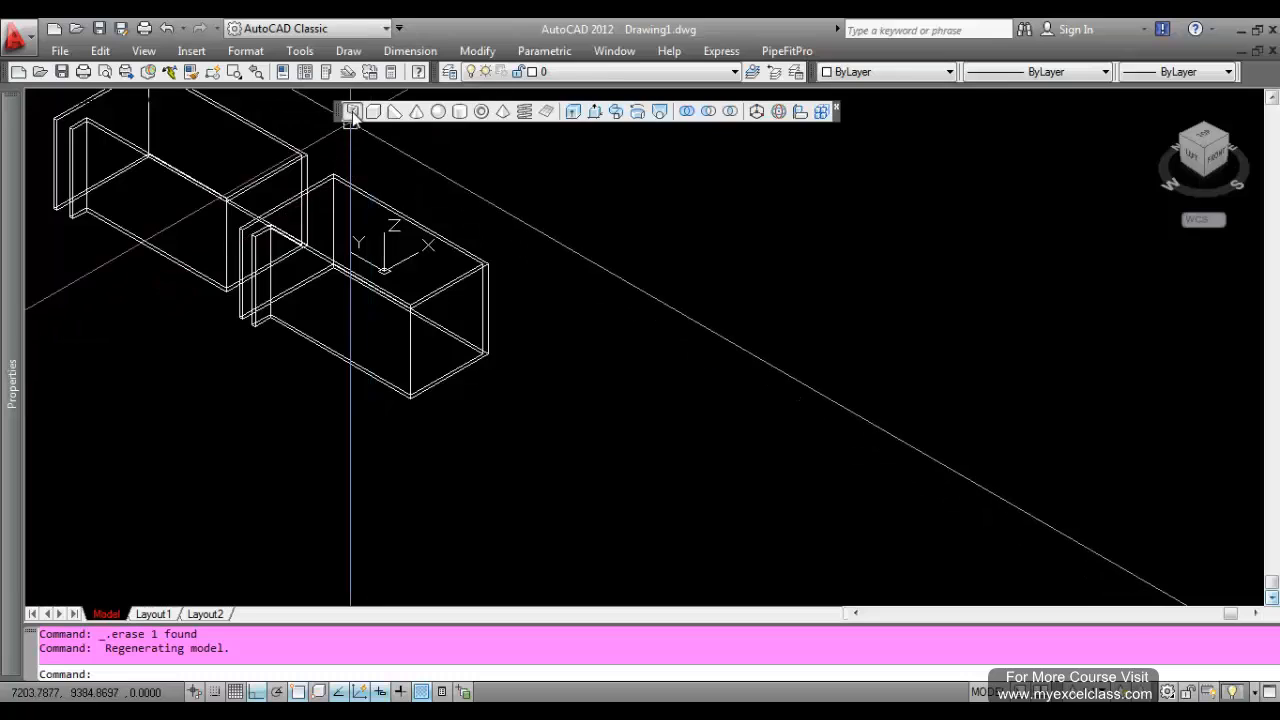
text(j)
key(Return)
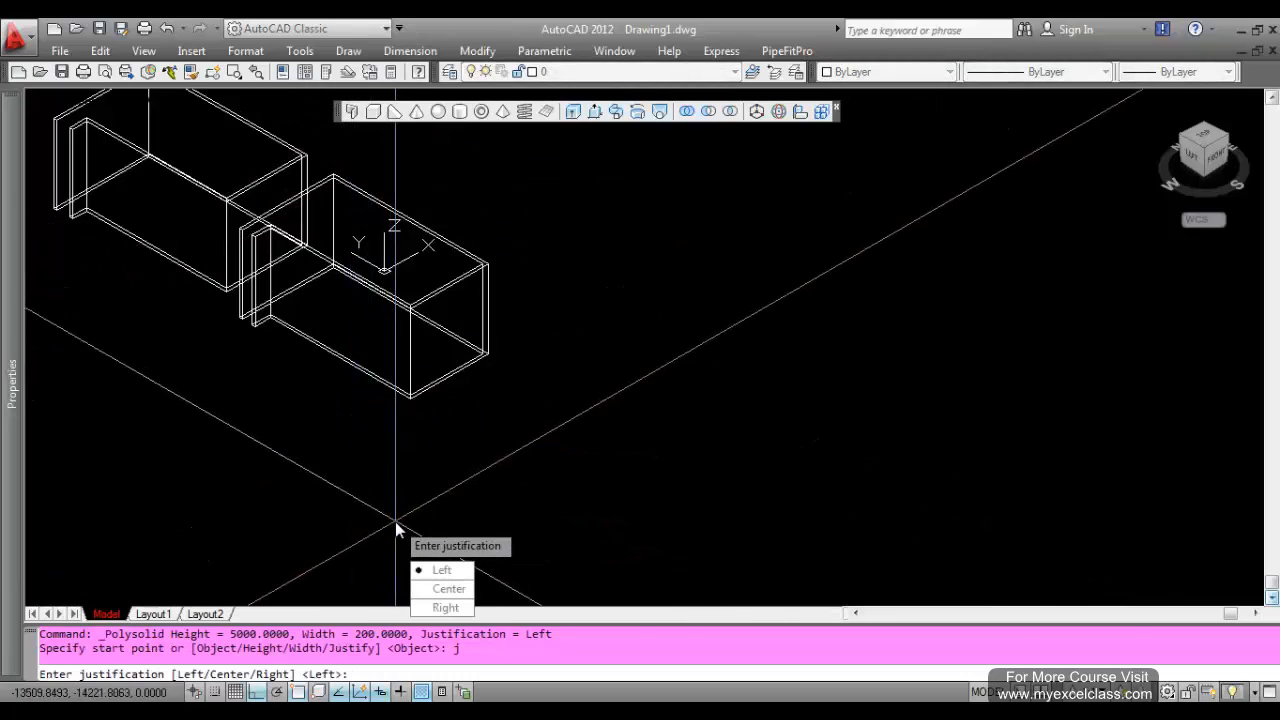
text(r)
key(Return)
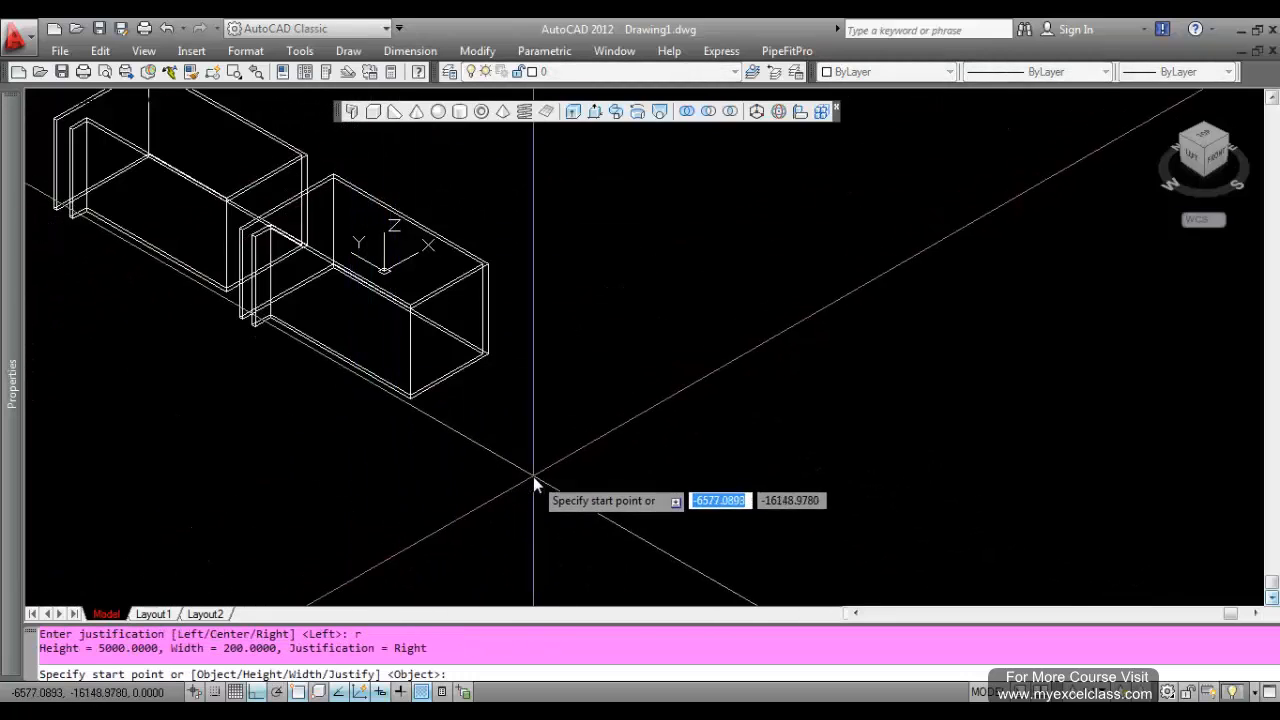
- Draw the third wall beyond the second, with segments 6000 along +X, 10000 along -Y, 5000 along -X, 9000 along +Y and 1000 along -X
click(533, 476)
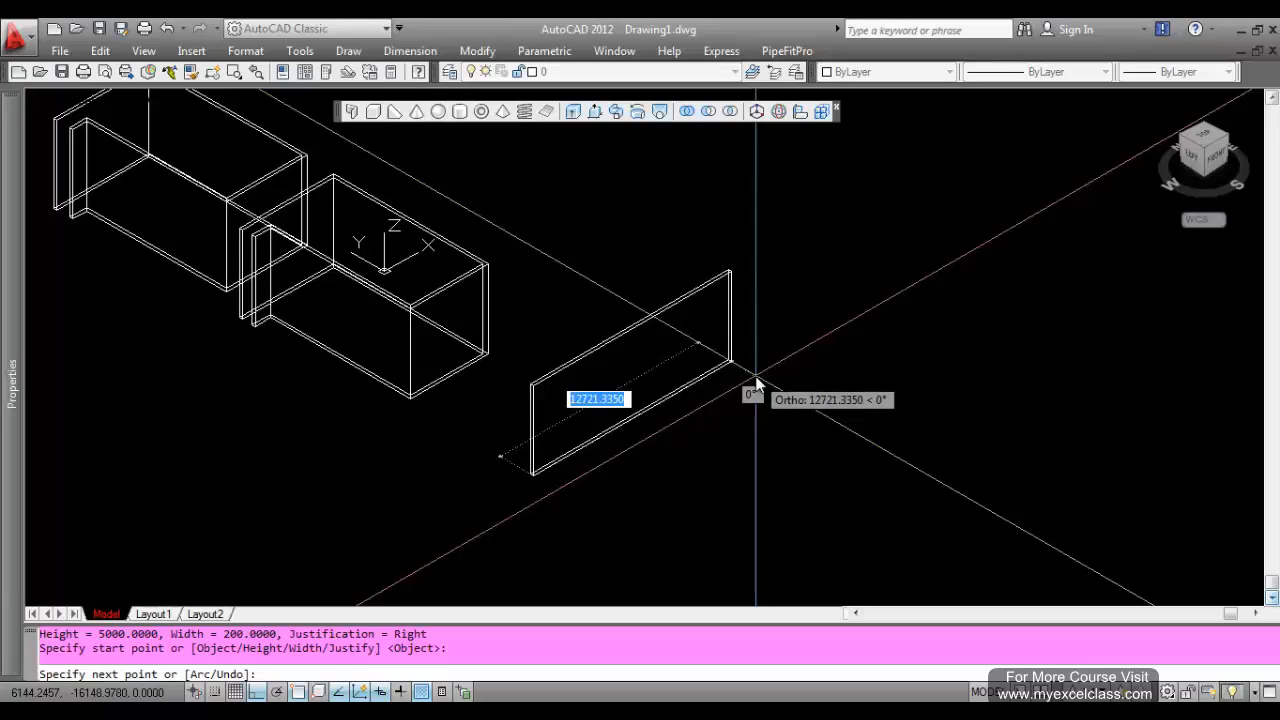
text(6000)
key(Return)
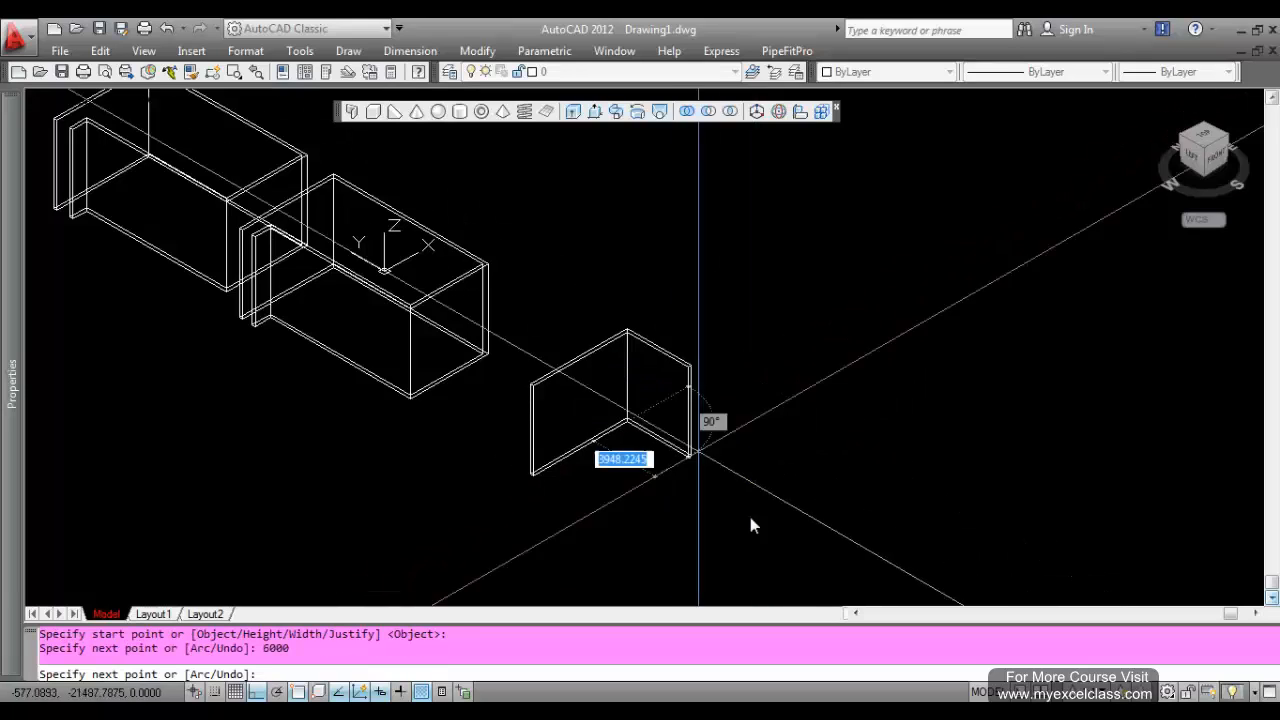
text(10000)
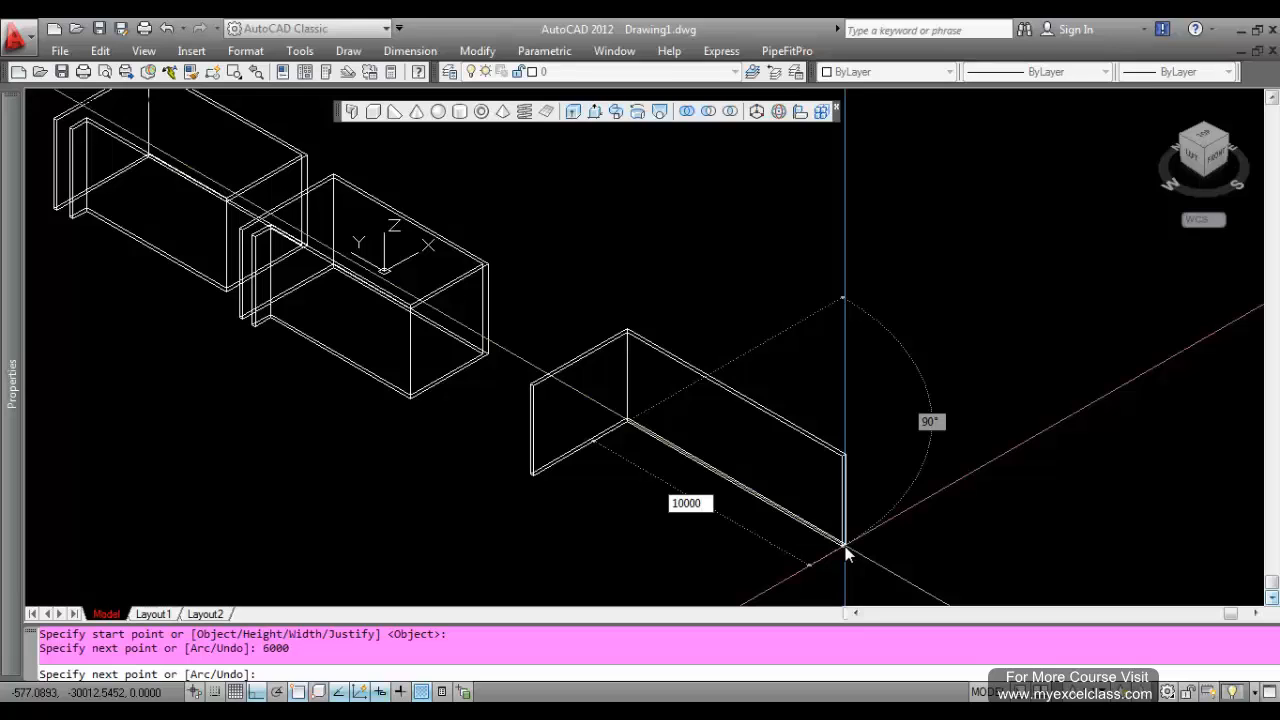
key(Return)
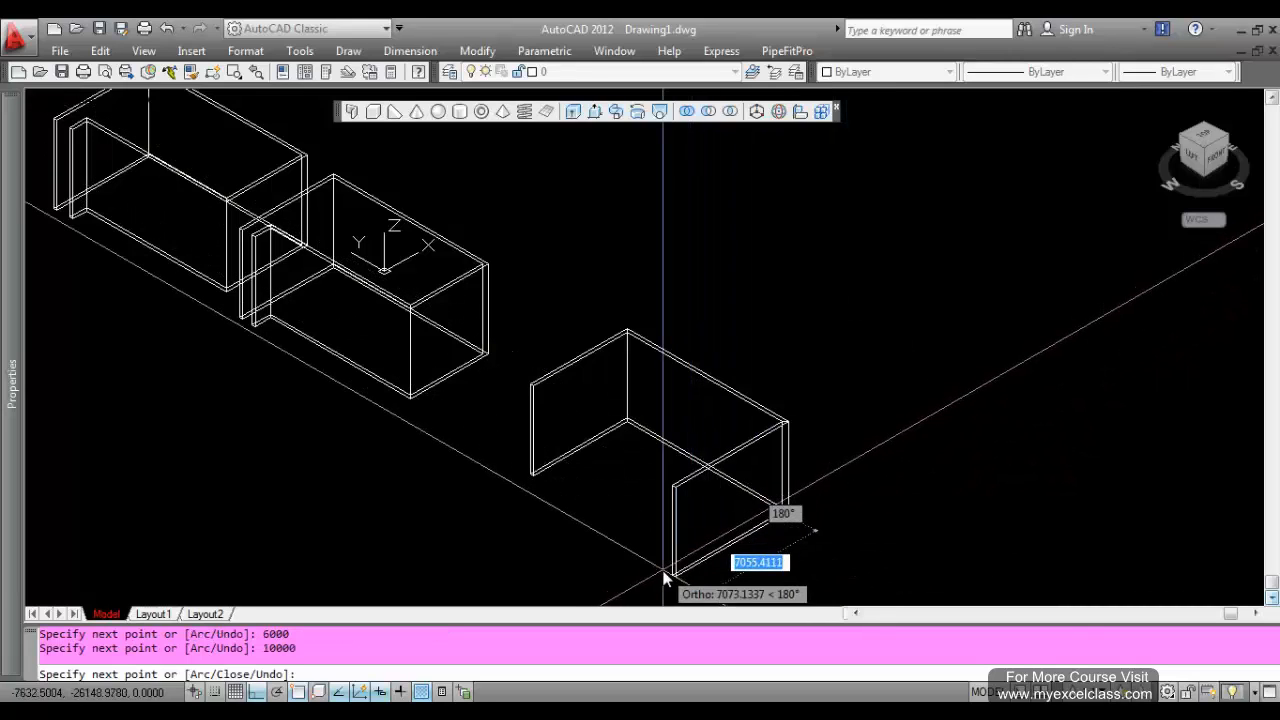
text(5000)
key(Return)
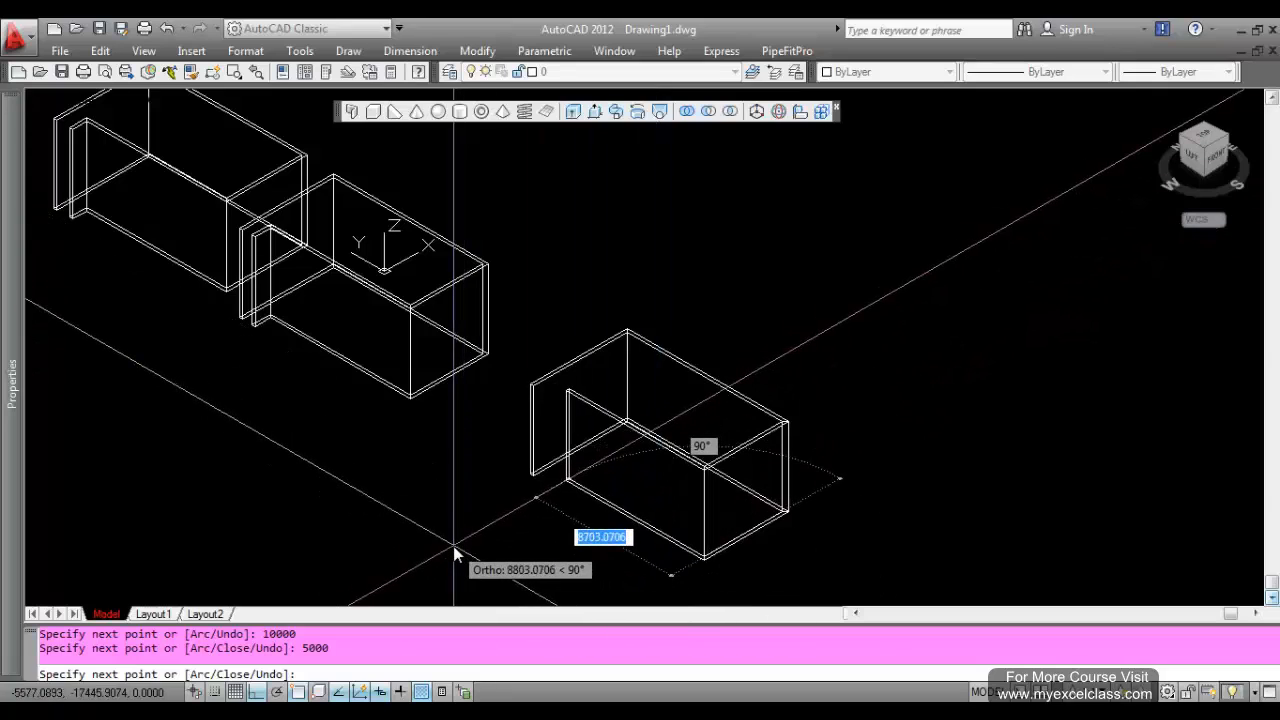
text(9000)
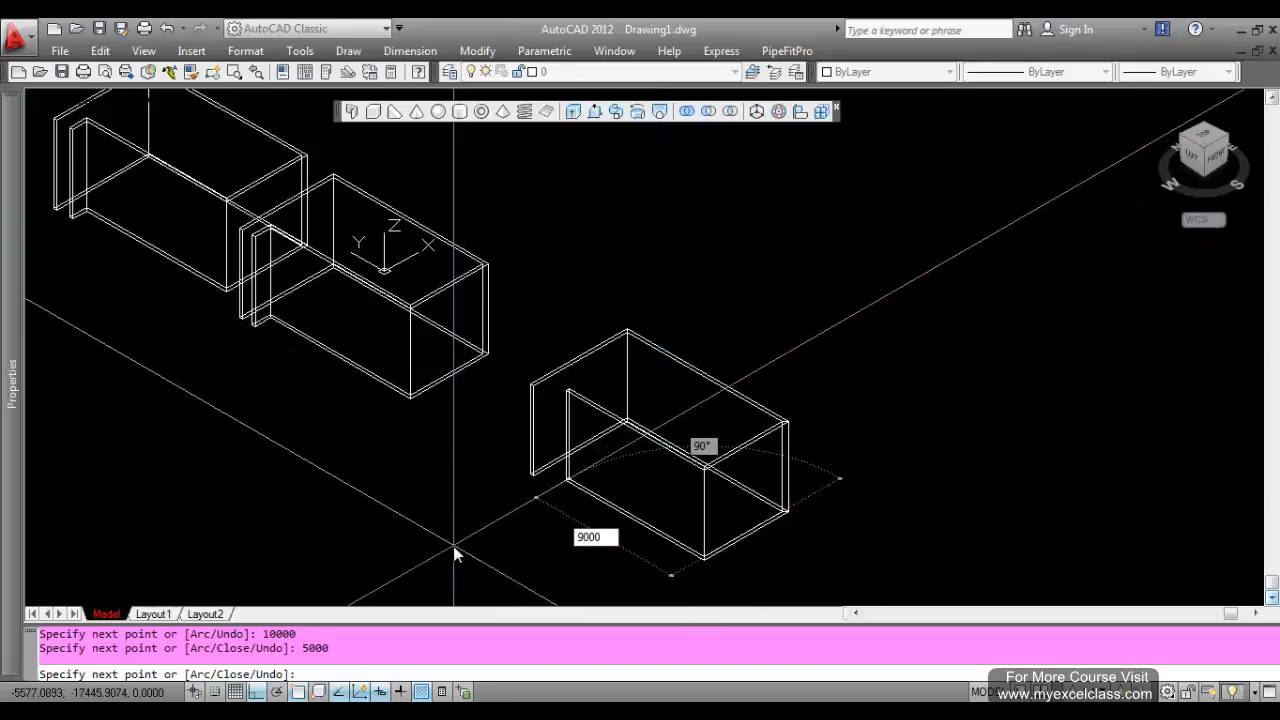
key(Return)
text(100)
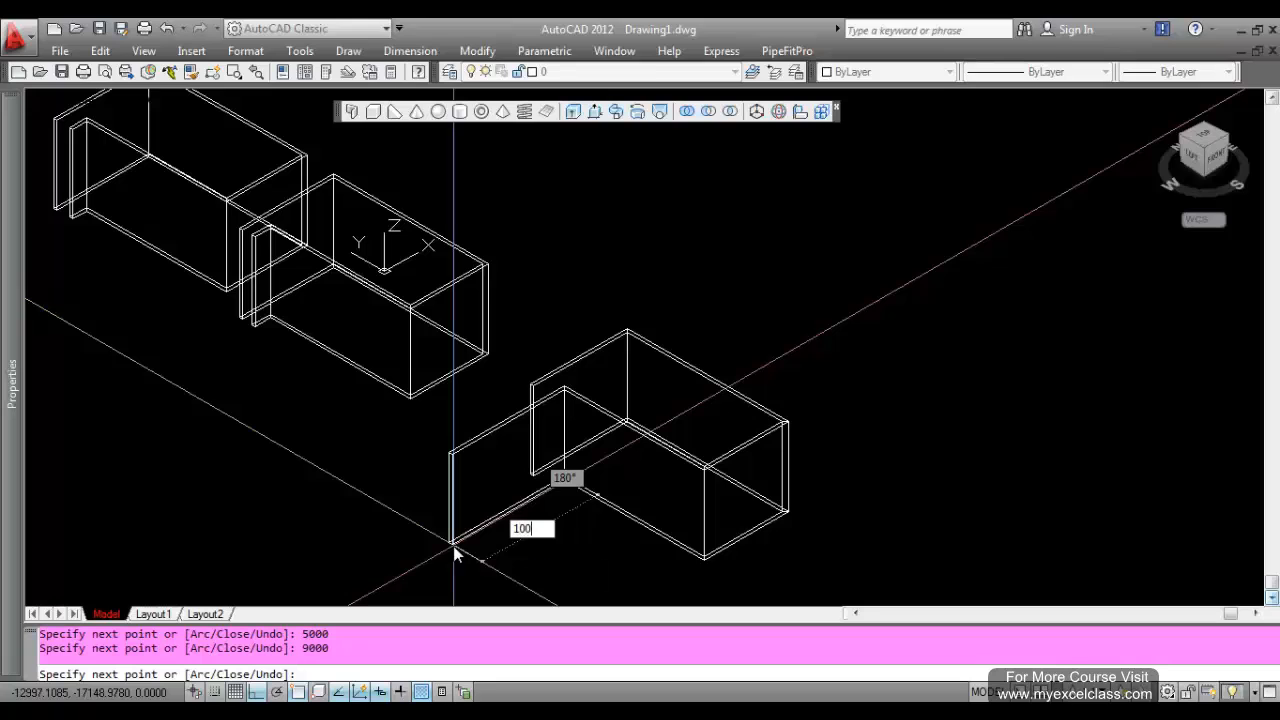
text(0)
key(Return)
key(Return)
- Switch to the top view and move the third wall straight along +Y, closer to the second wall
middle_drag(589, 450, 570, 459)
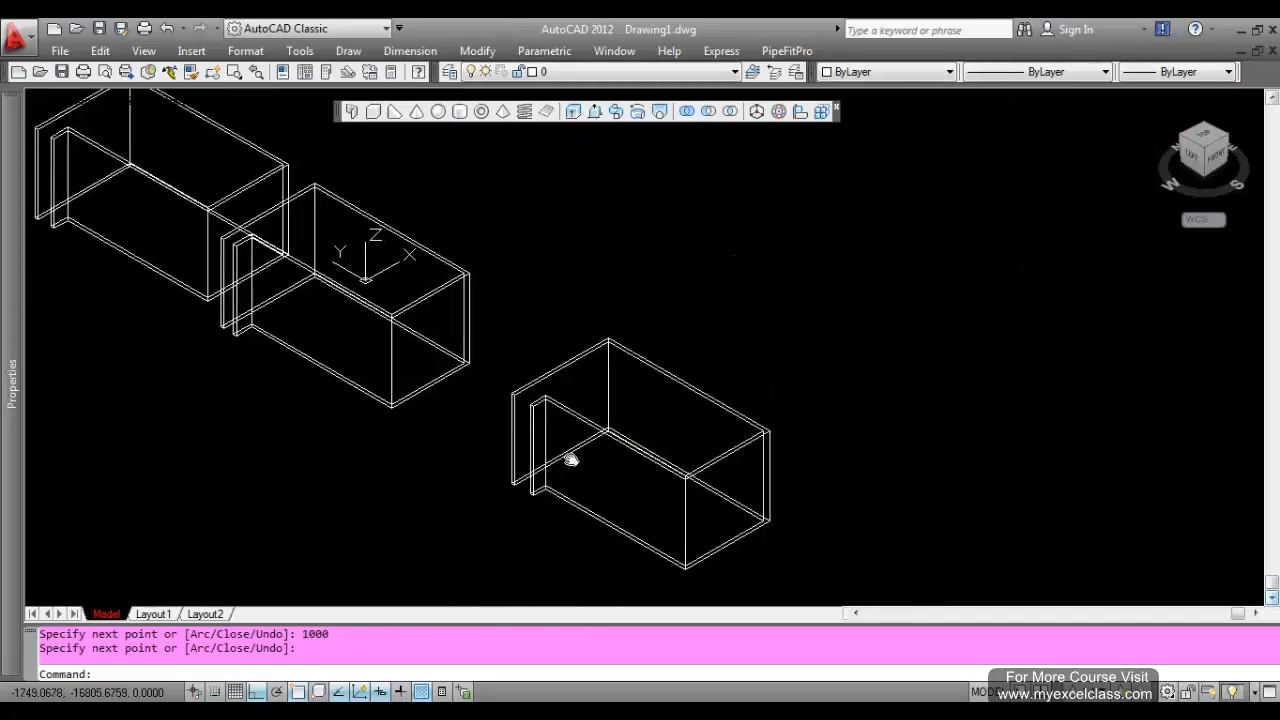
scroll(575, 455, down, 5)
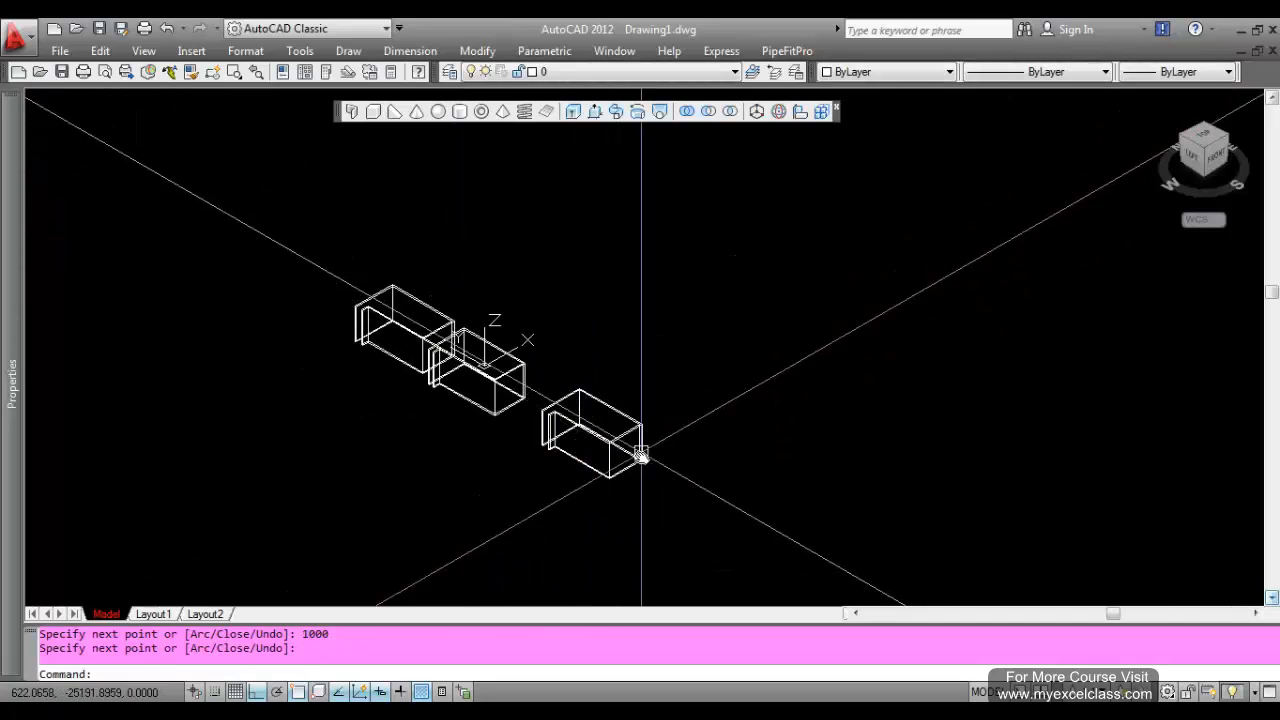
click(1192, 142)
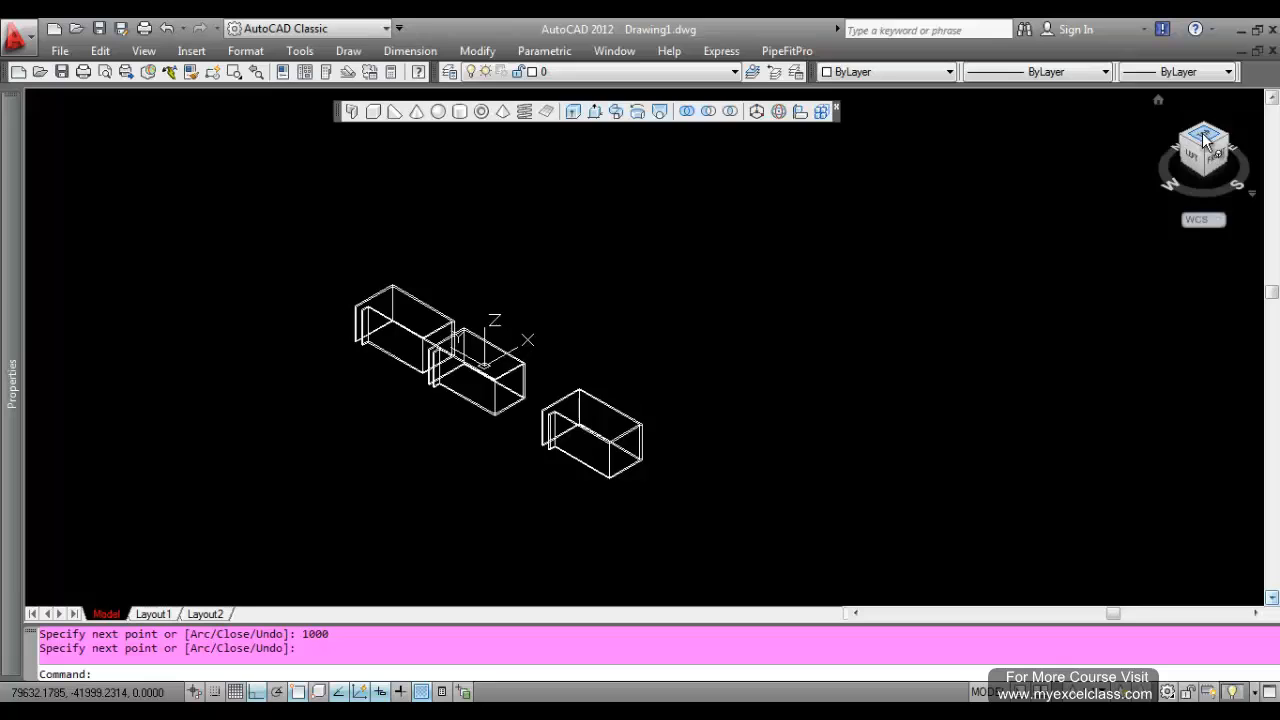
text(m)
key(Return)
click(742, 519)
click(650, 477)
scroll(691, 463, up, 5)
key(Return)
click(677, 476)
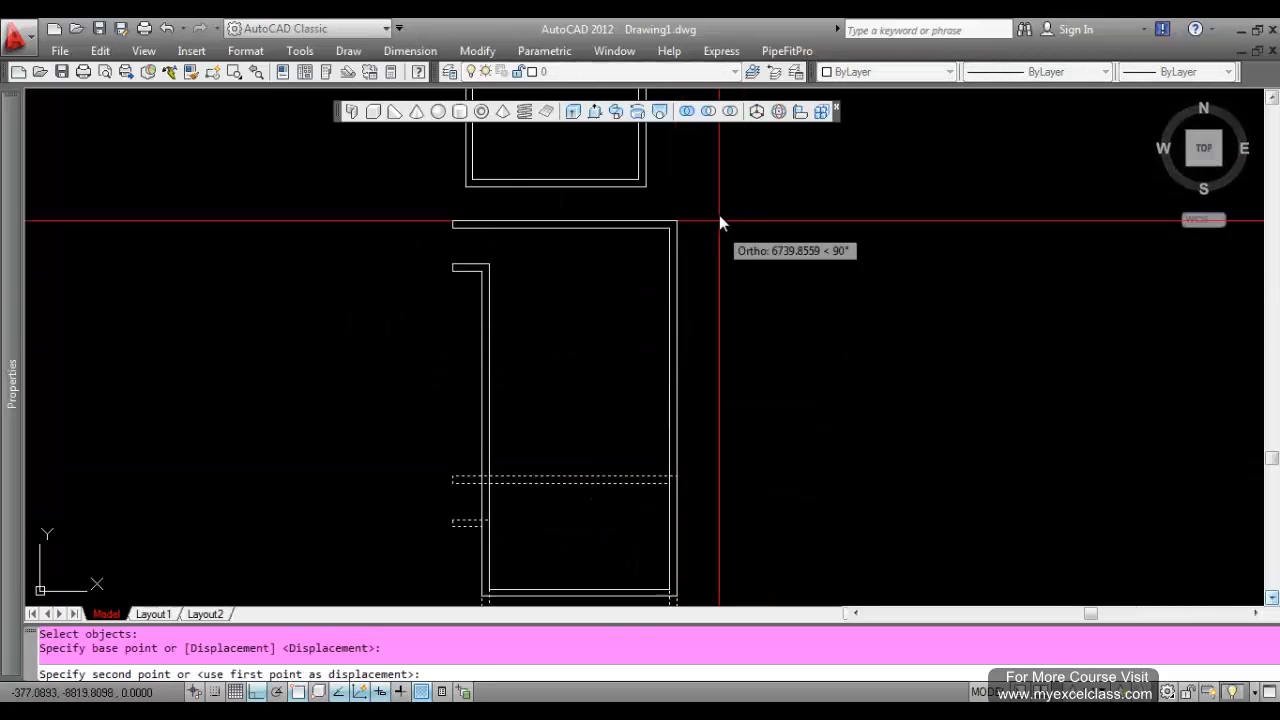
click(706, 249)
scroll(666, 257, down, 2)
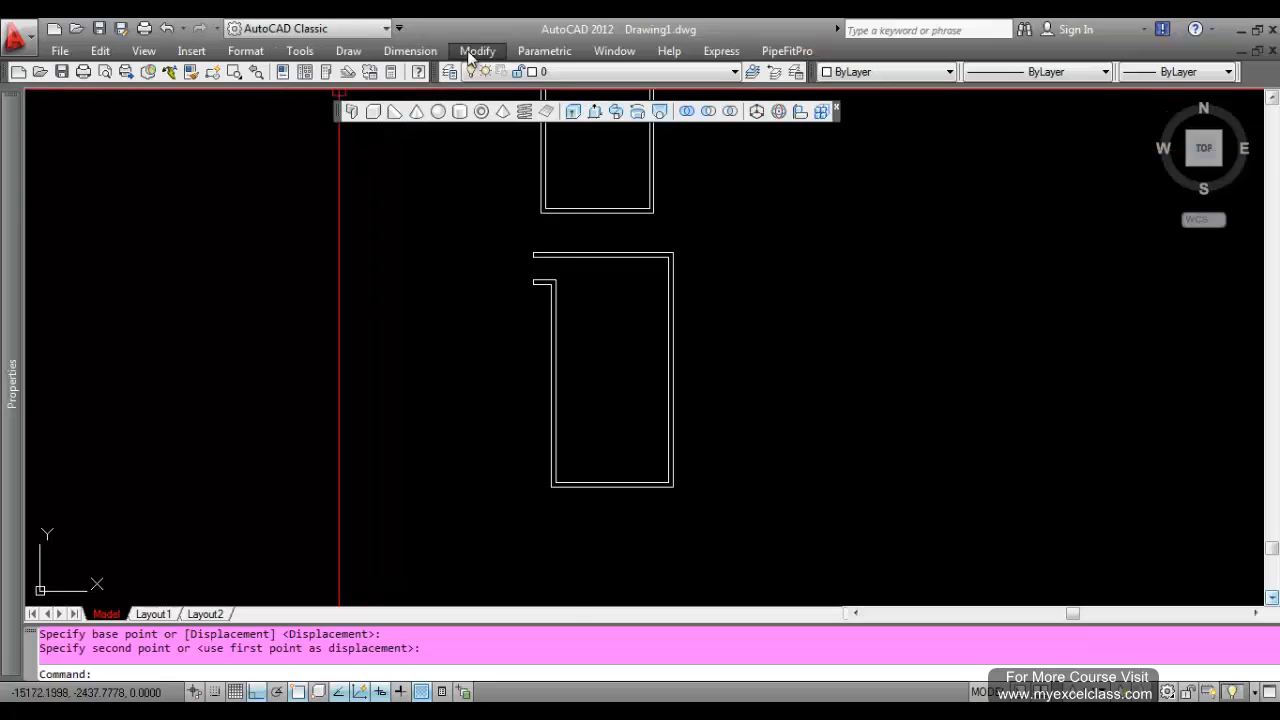
- Add a vertical linear dimension between the outer corners of the third wall's full-length side
click(410, 51)
click(440, 103)
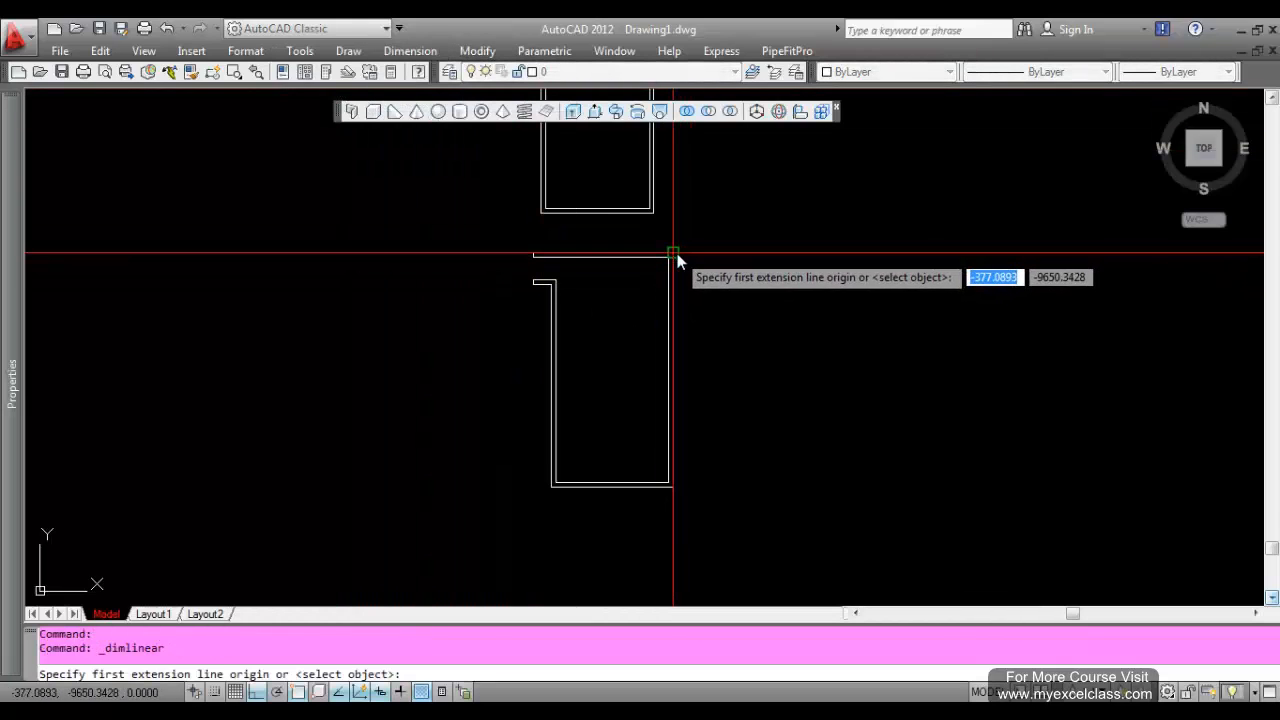
click(675, 255)
click(672, 488)
click(695, 380)
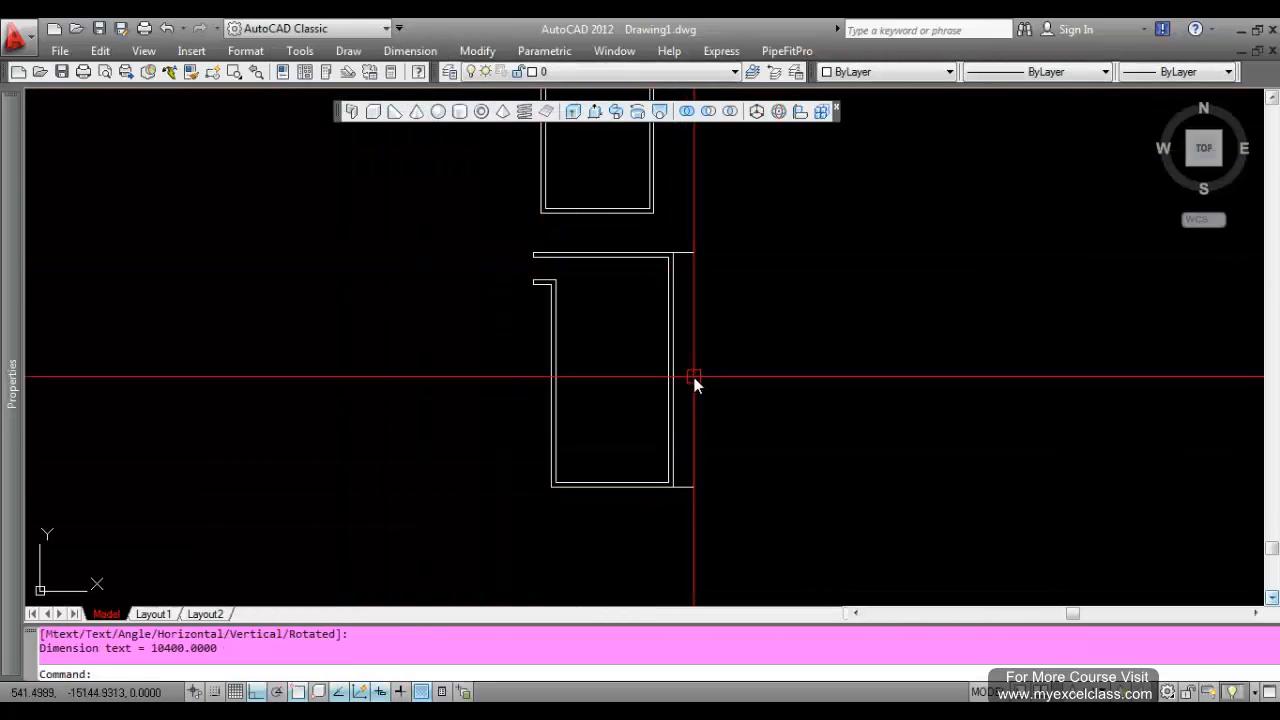
- Select the dimension between the third wall's outer corners and examine its text up close to read the outer length
scroll(692, 370, up, 6)
click(803, 435)
click(660, 340)
scroll(702, 298, up, 4)
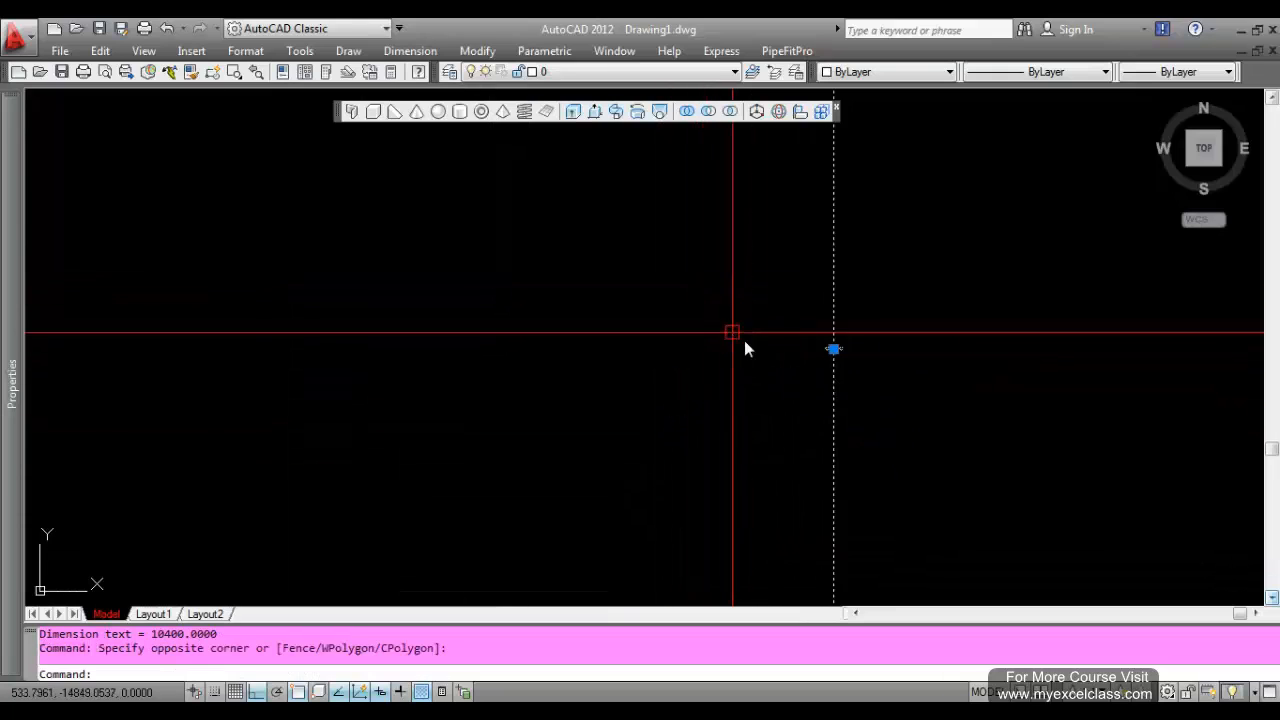
scroll(820, 350, up, 6)
mouse_move(891, 377)
middle_down()
mouse_move(757, 469)
mouse_move(711, 455)
middle_up()
scroll(711, 455, down, 2)
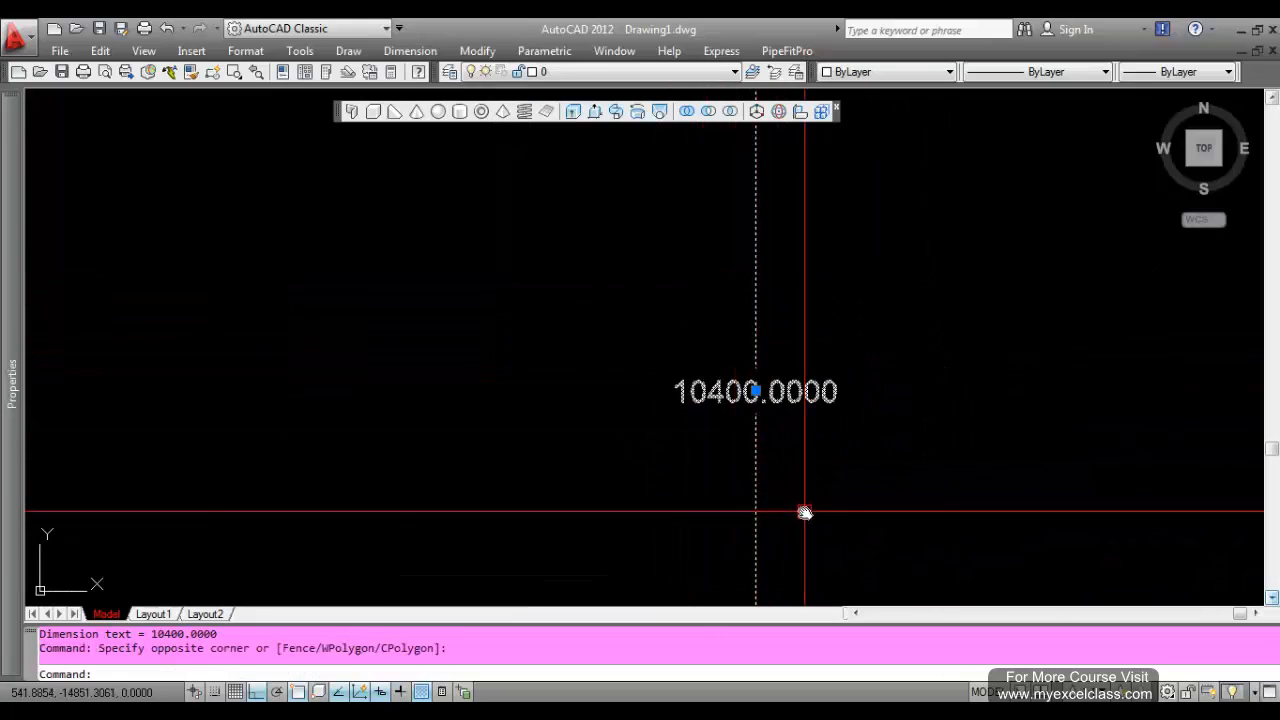
scroll(805, 513, down, 8)
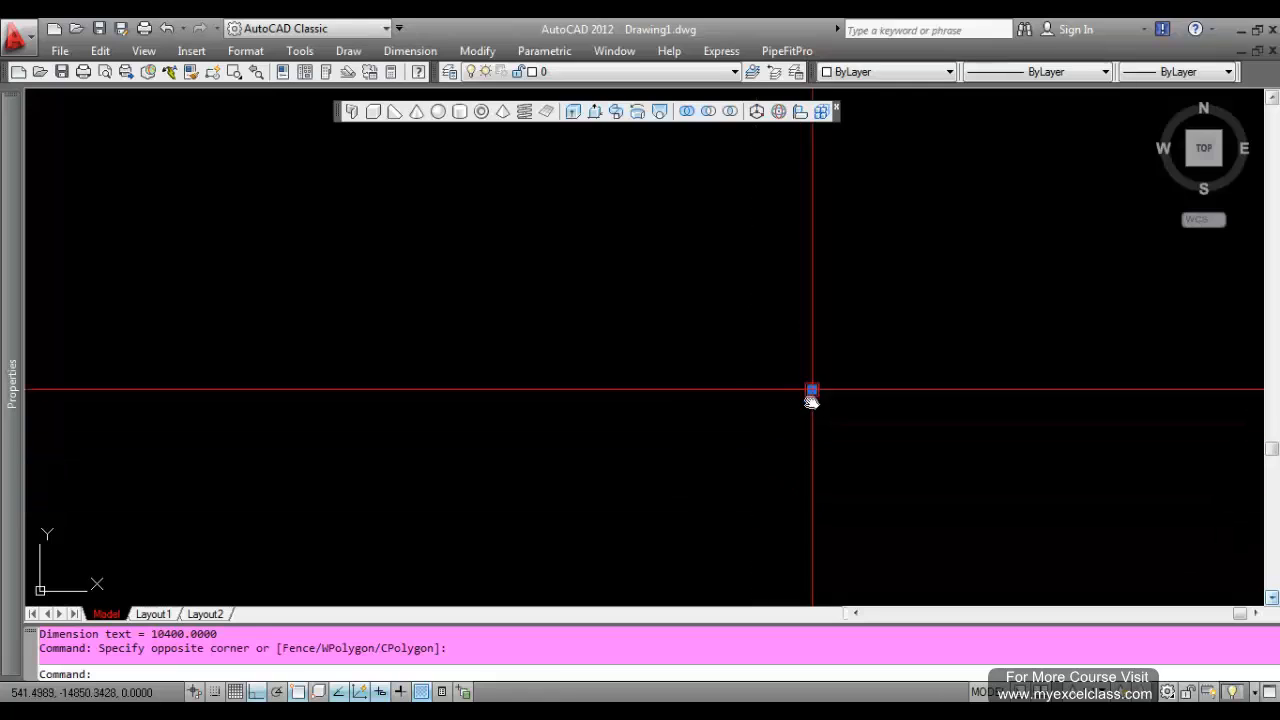
scroll(668, 369, up, 3)
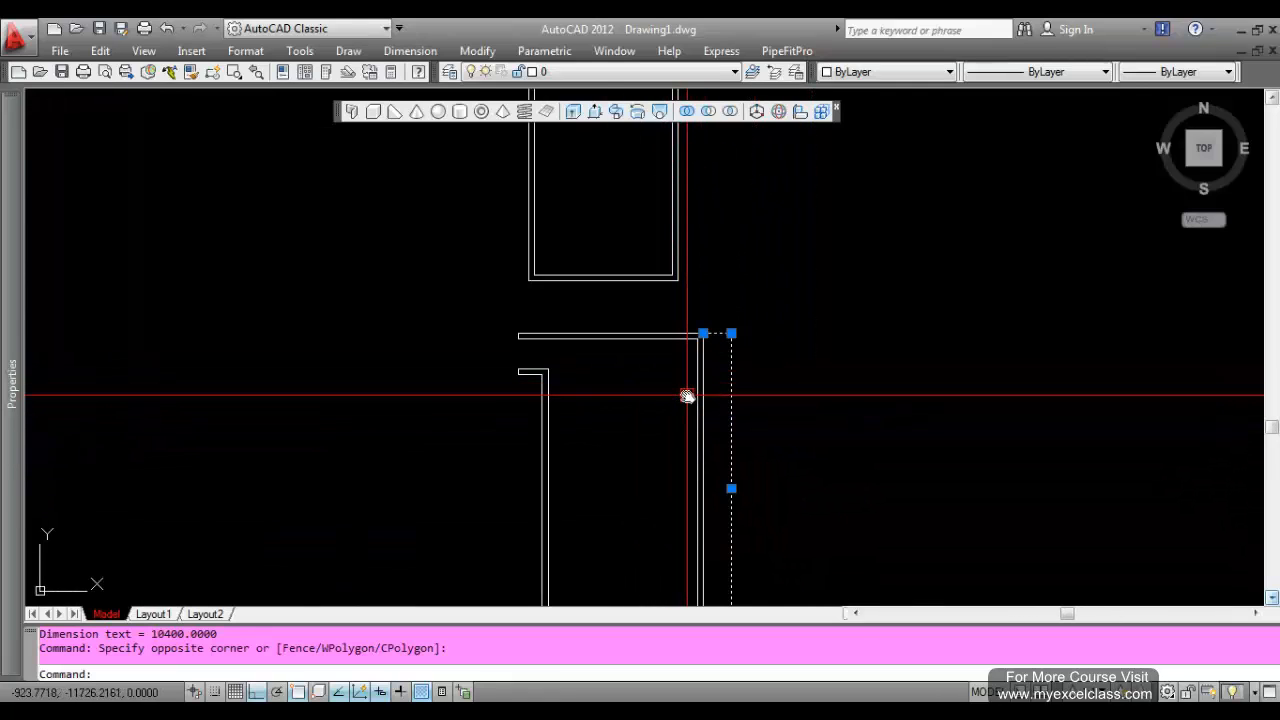
- Deselect the outer dimension and add a vertical linear dimension between the inner corners of the third wall's full-length side
key(Escape)
click(410, 51)
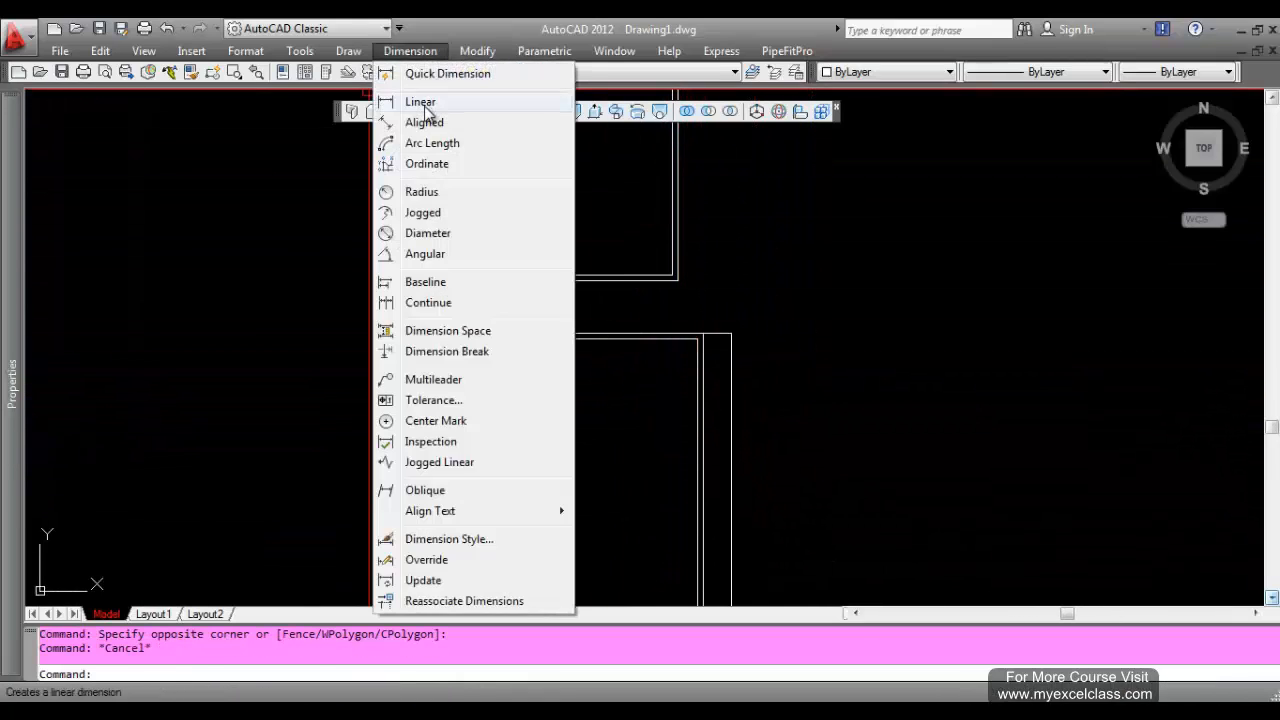
click(425, 106)
scroll(669, 341, up, 4)
click(717, 334)
scroll(745, 502, down, 5)
middle_drag(743, 502, 734, 298)
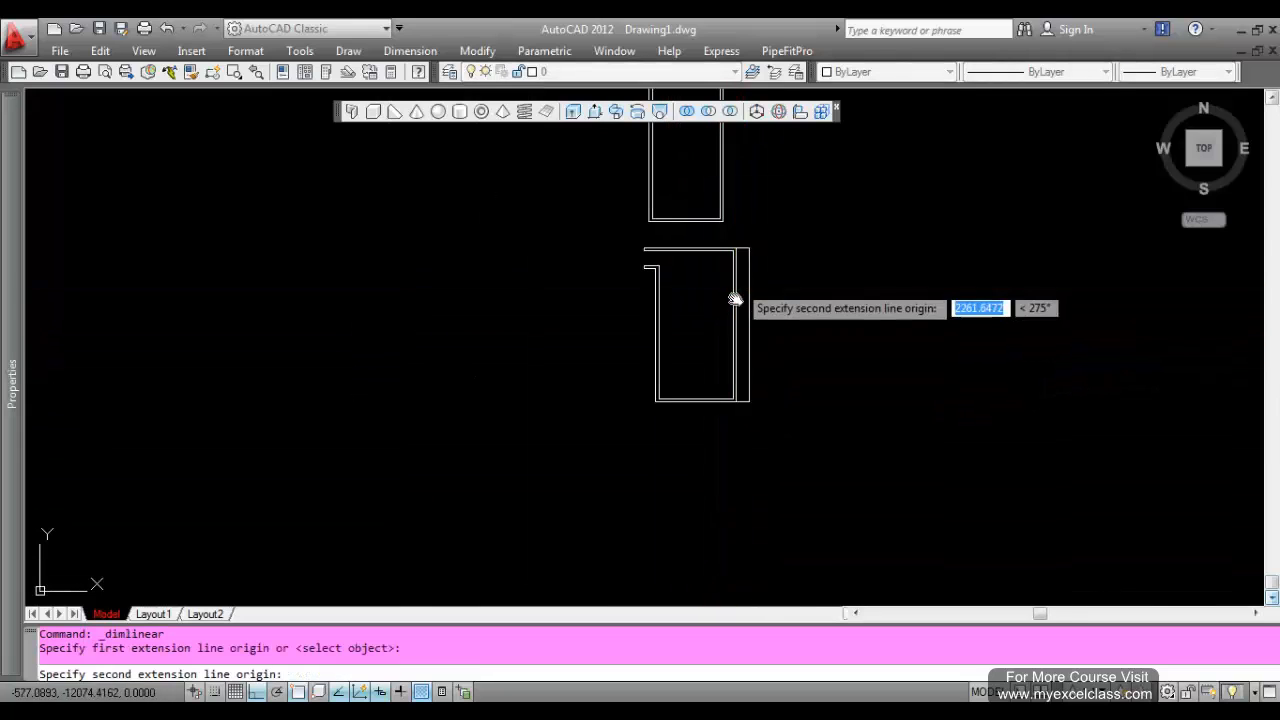
scroll(742, 372, up, 6)
middle_drag(740, 429, 751, 369)
click(694, 464)
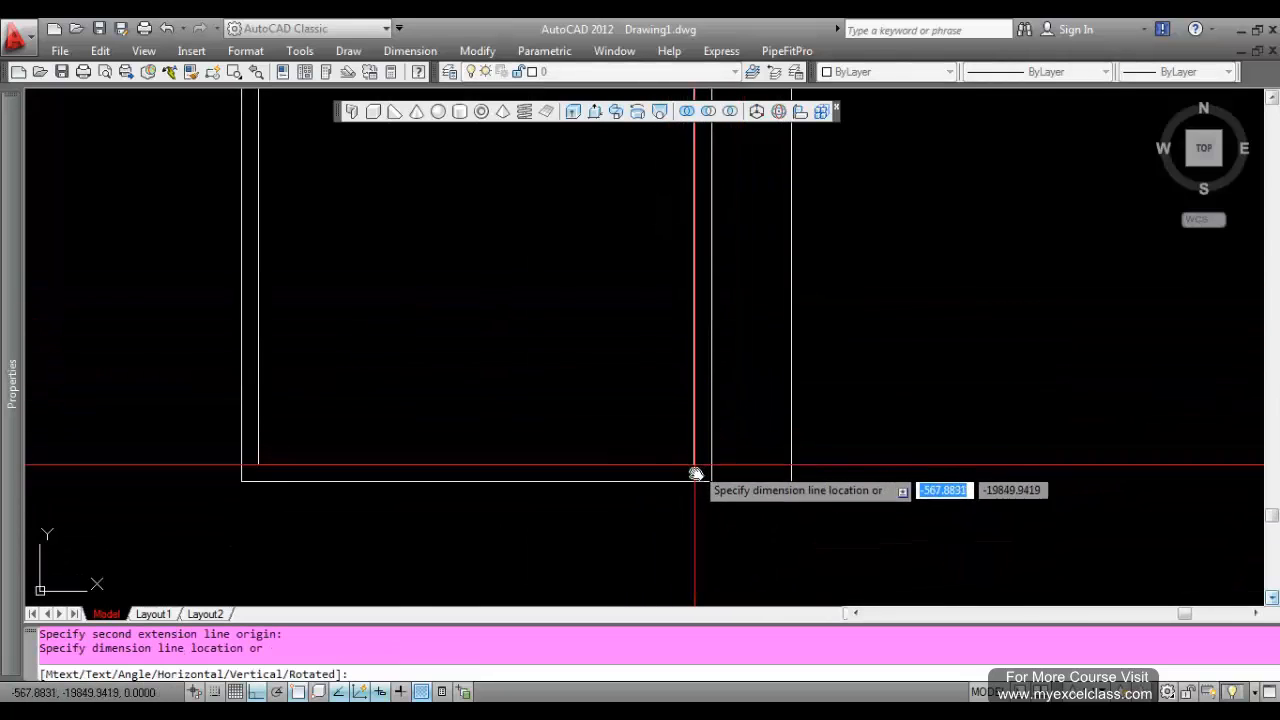
scroll(694, 476, down, 3)
scroll(712, 374, up, 2)
click(698, 390)
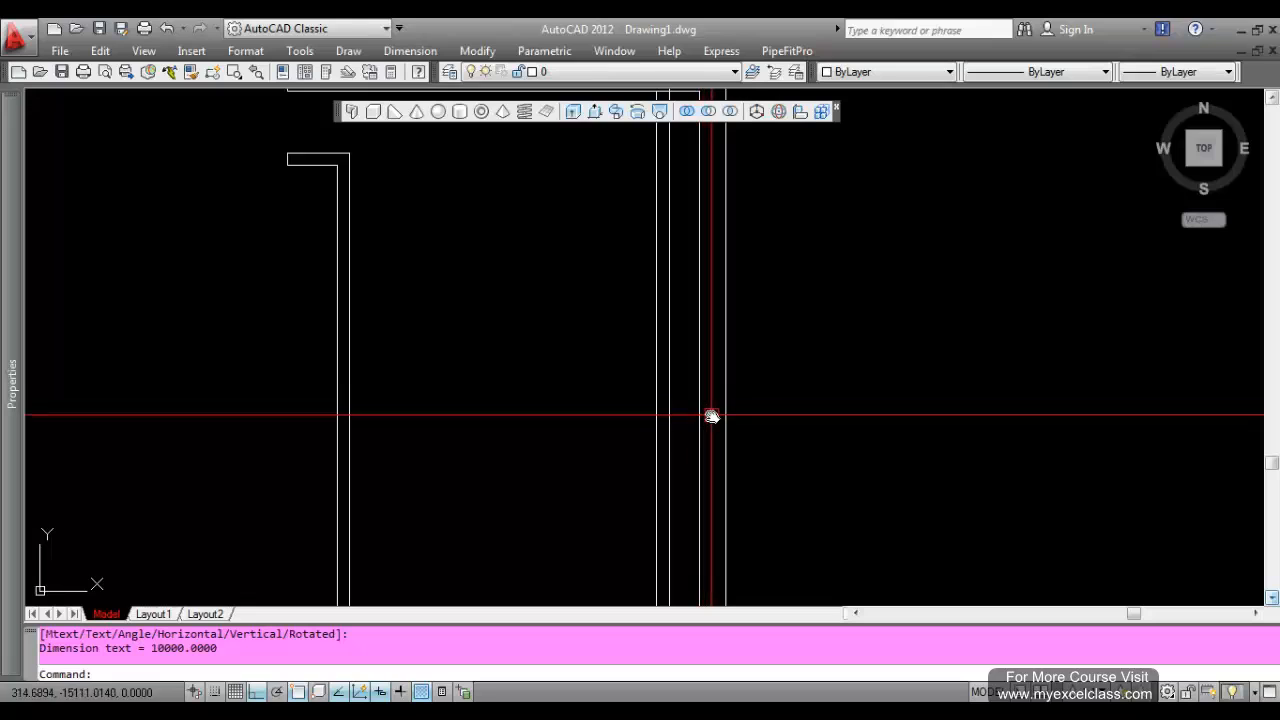
- Select the dimension between the third wall's inner corners and examine its text up close to read the inner length
click(711, 414)
click(686, 376)
scroll(697, 404, up, 7)
scroll(661, 276, down, 4)
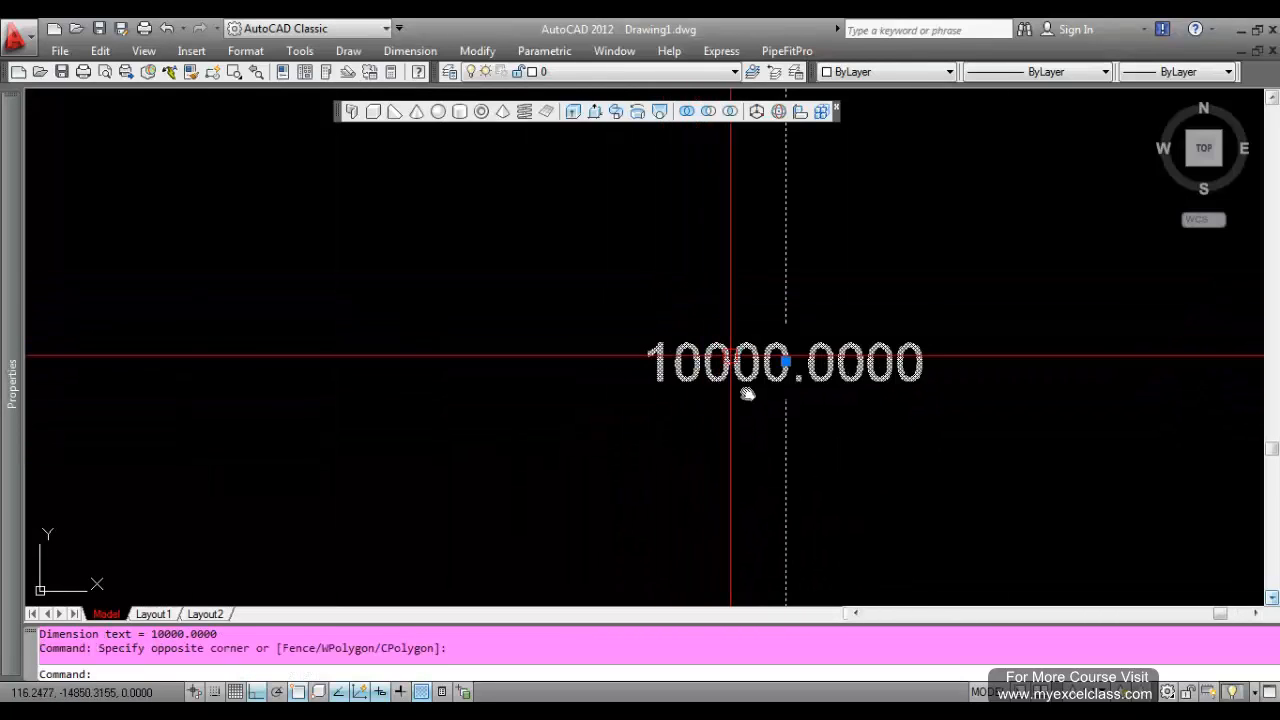
- Erase the inner and outer vertical linear dimensions beside the third wall
scroll(751, 414, down, 1)
scroll(760, 470, up, 5)
scroll(785, 495, down, 7)
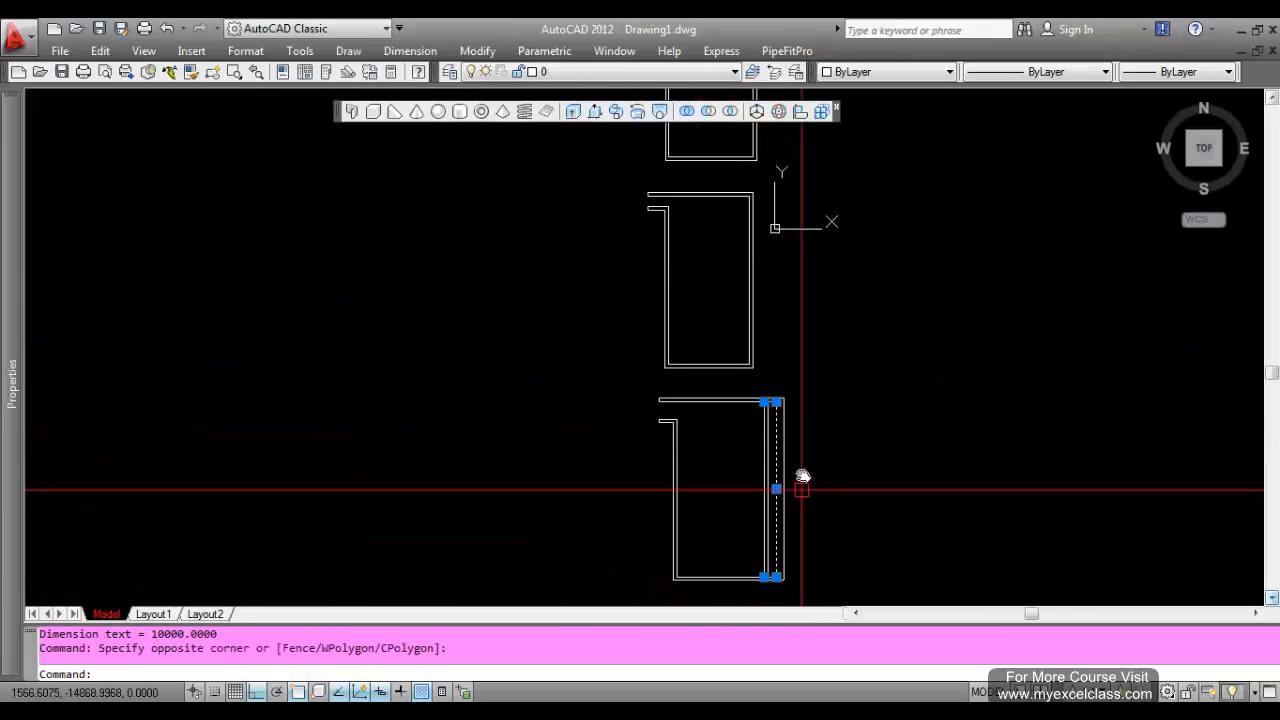
scroll(785, 470, up, 2)
middle_drag(771, 460, 749, 314)
middle_drag(746, 424, 740, 257)
scroll(750, 410, down, 2)
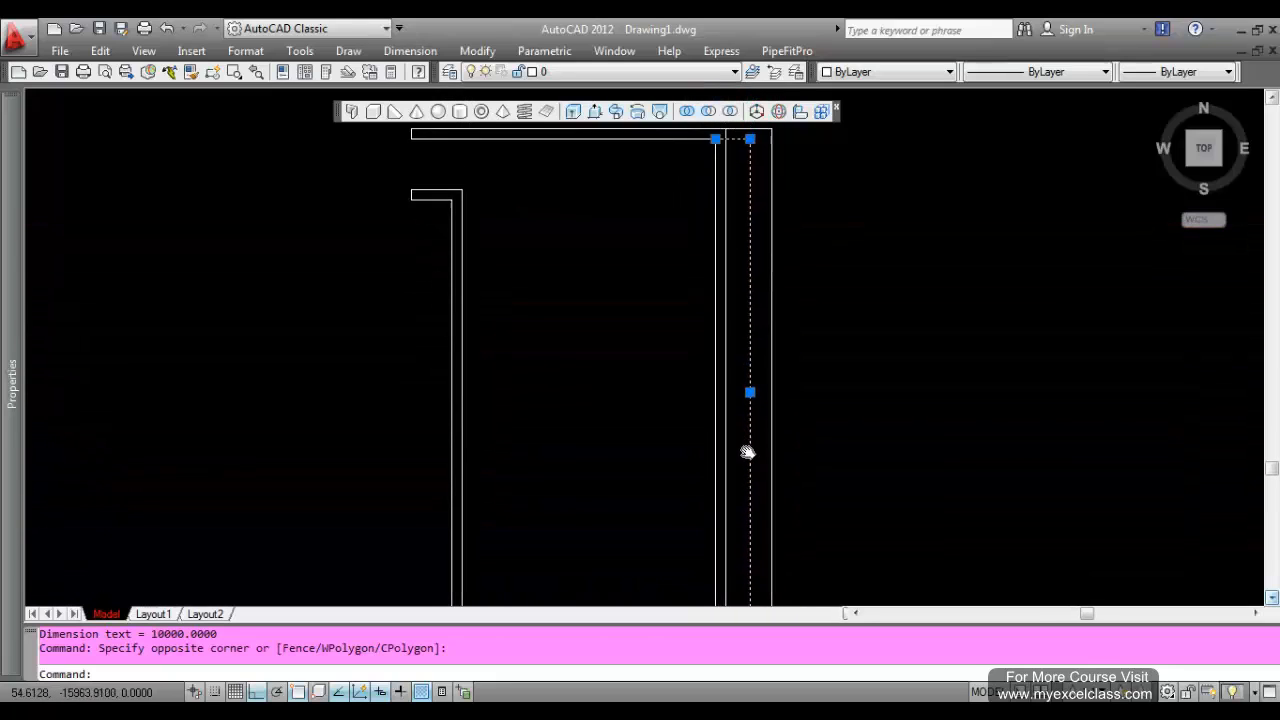
scroll(770, 430, down, 2)
click(811, 428)
click(754, 411)
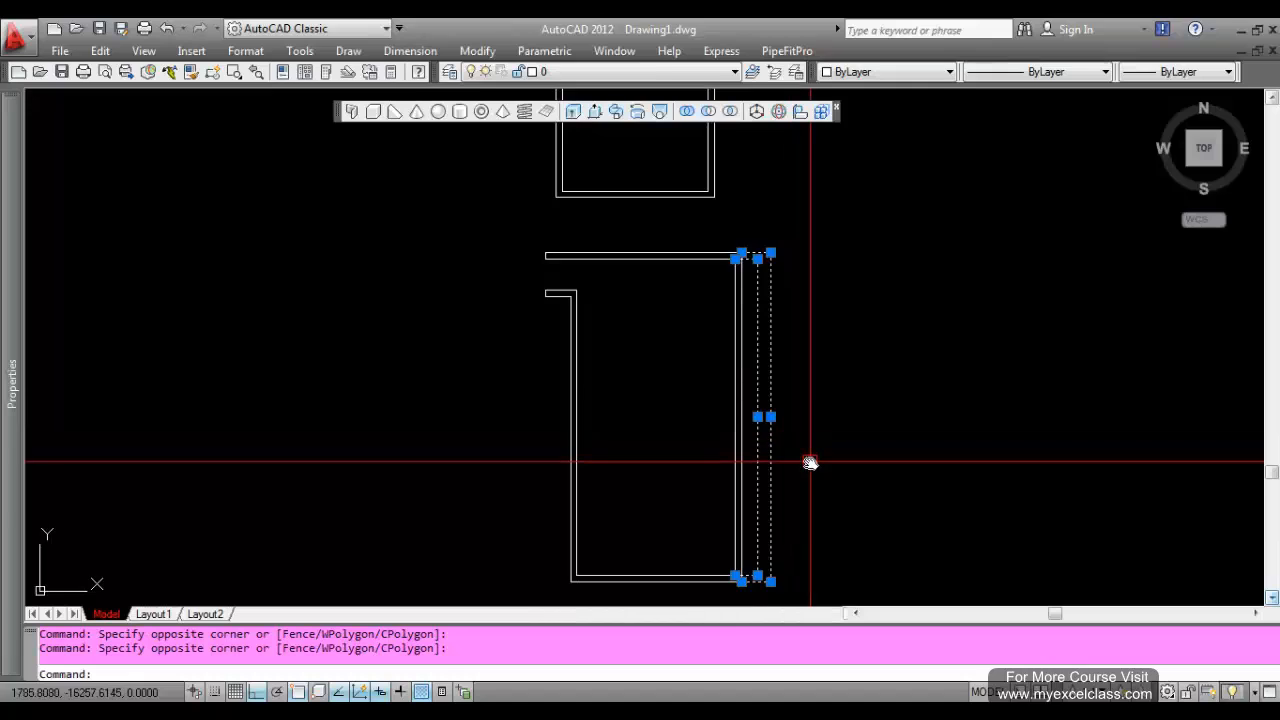
key(Delete)
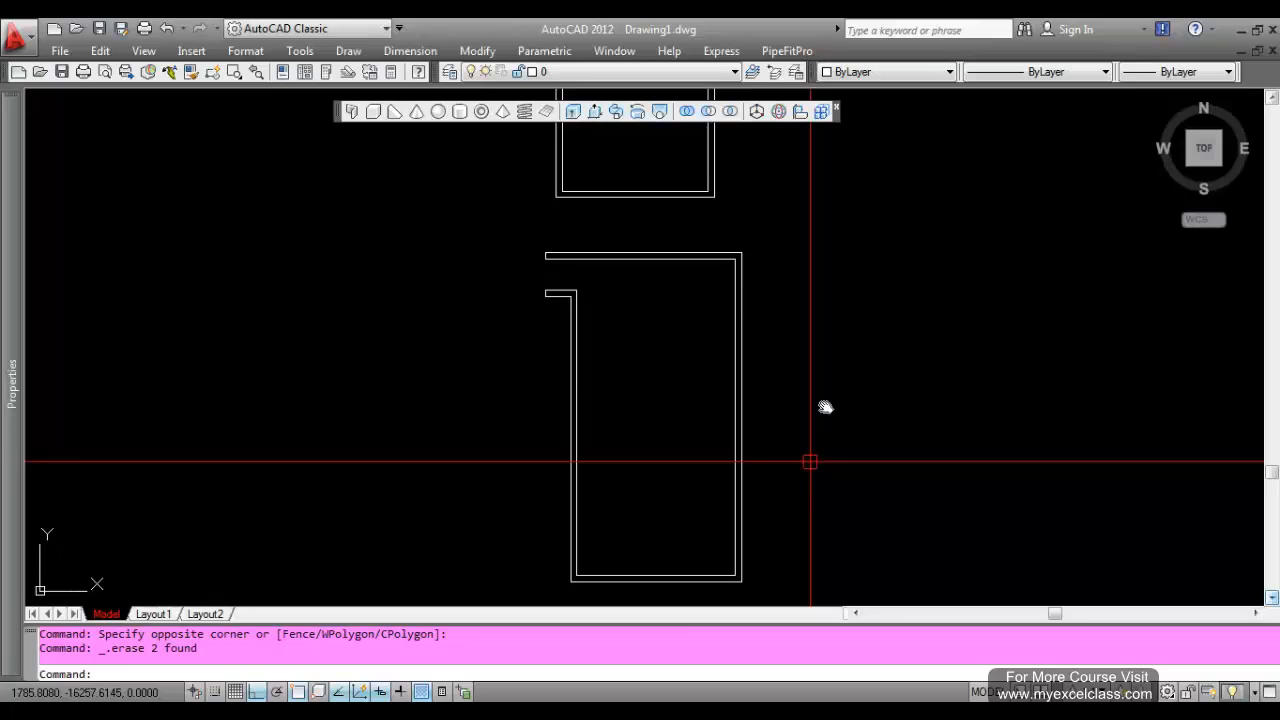
- Erase all three polysolid walls and switch the empty drawing to the southwest isometric view
scroll(569, 480, down, 8)
click(693, 516)
click(451, 206)
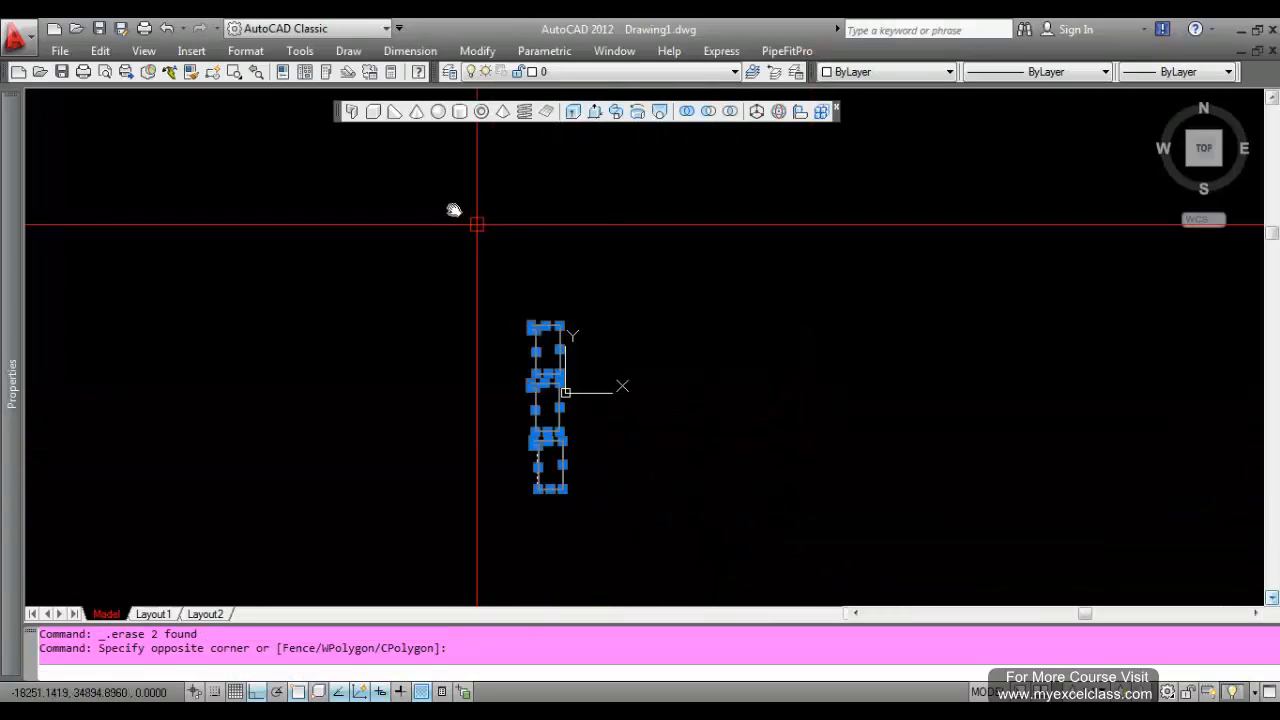
key(Delete)
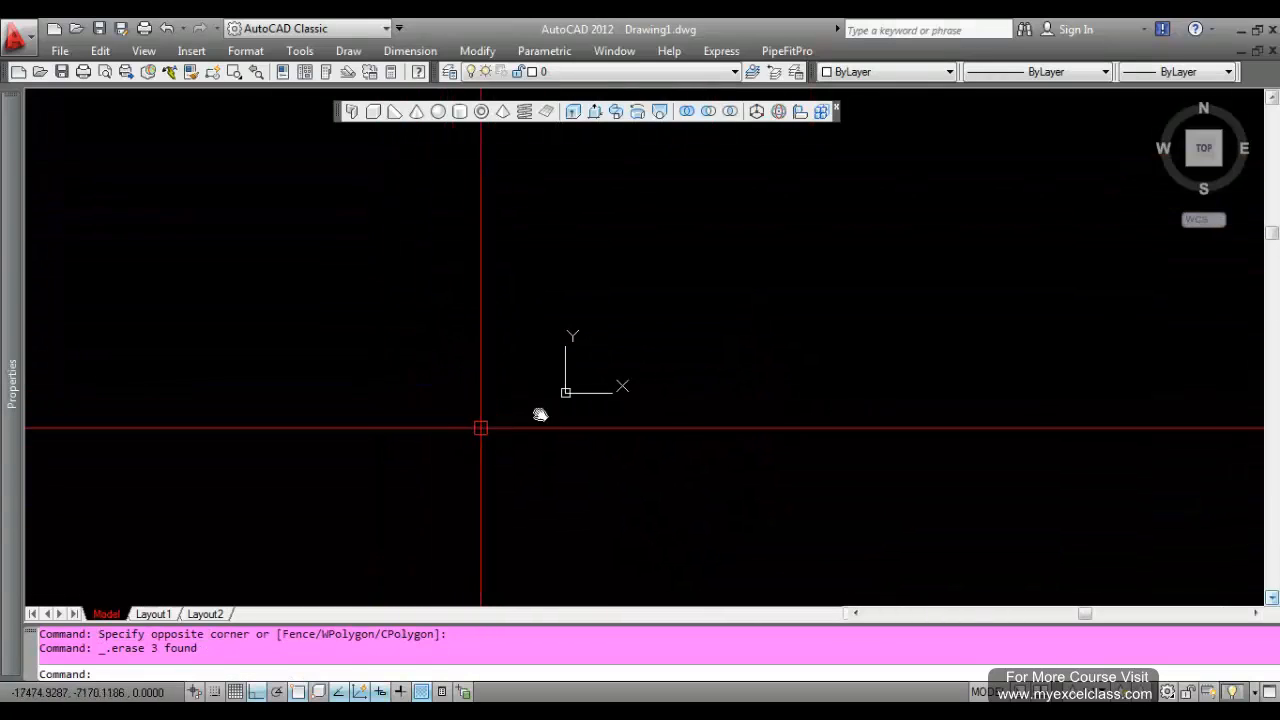
click(1187, 164)
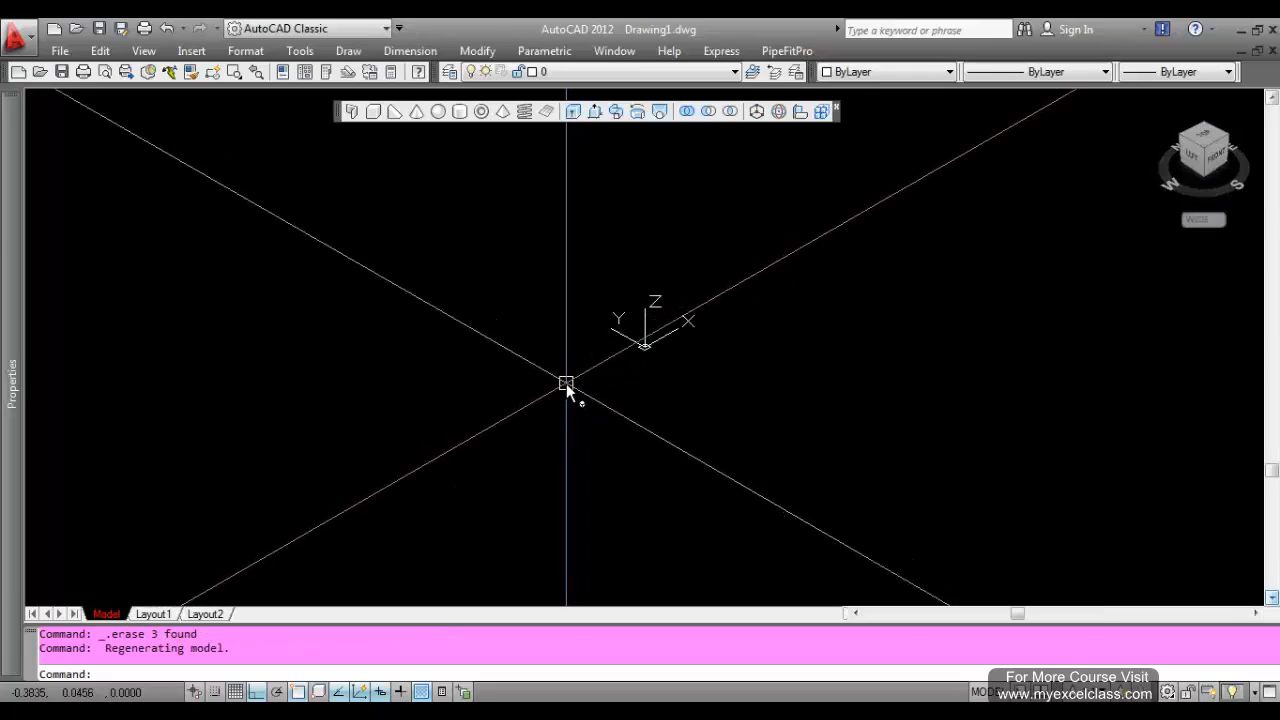
middle_drag(566, 383, 548, 437)
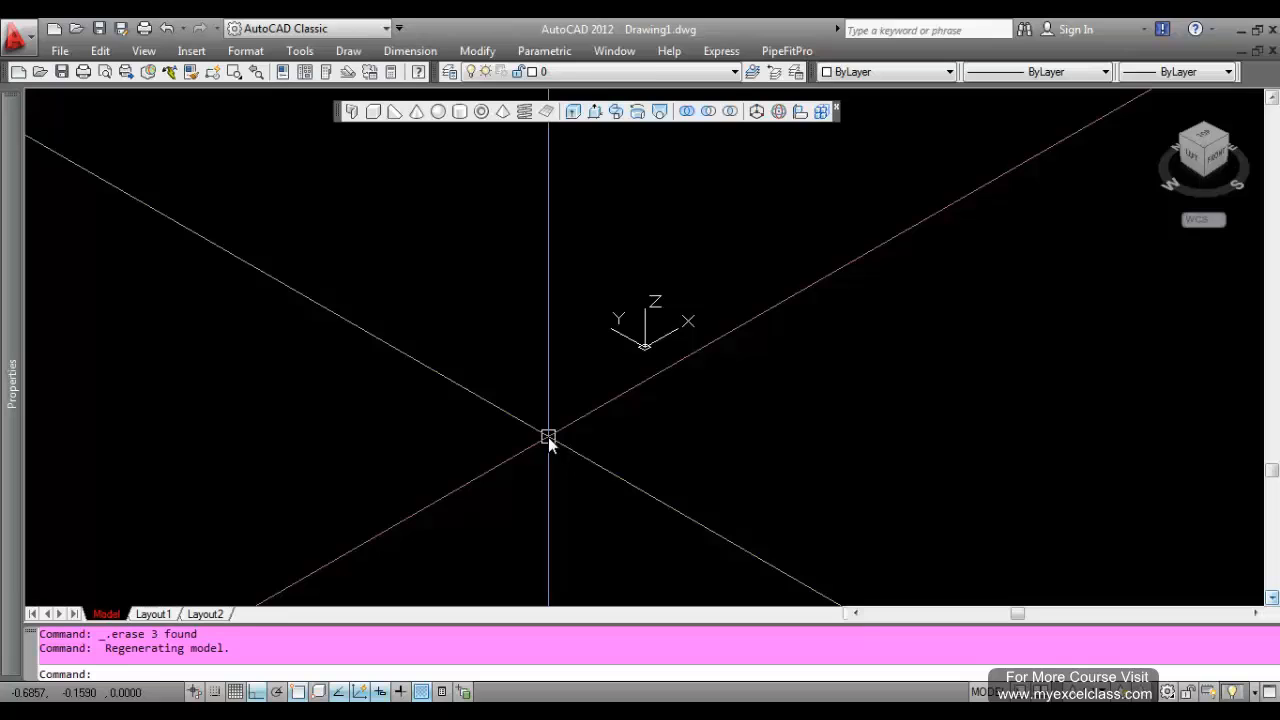
text(l)
key(Return)
click(256, 470)
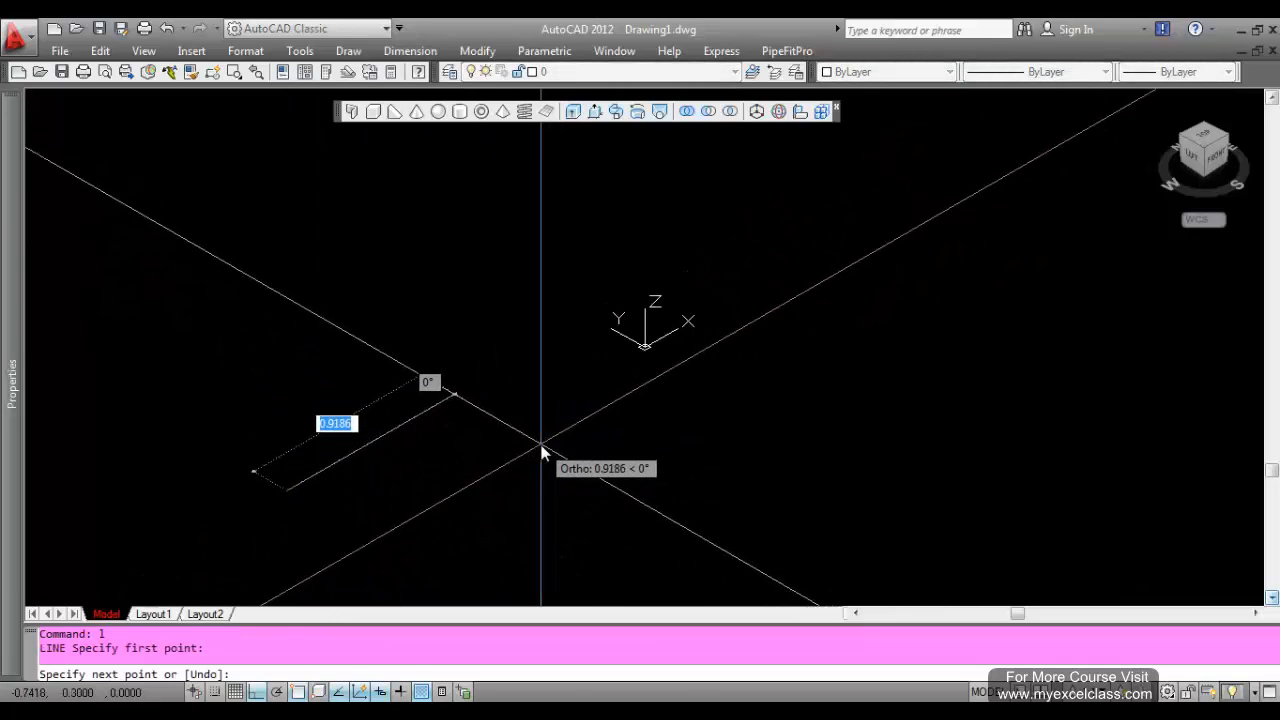
key(Escape)
key(Escape)
click(351, 111)
click(420, 482)
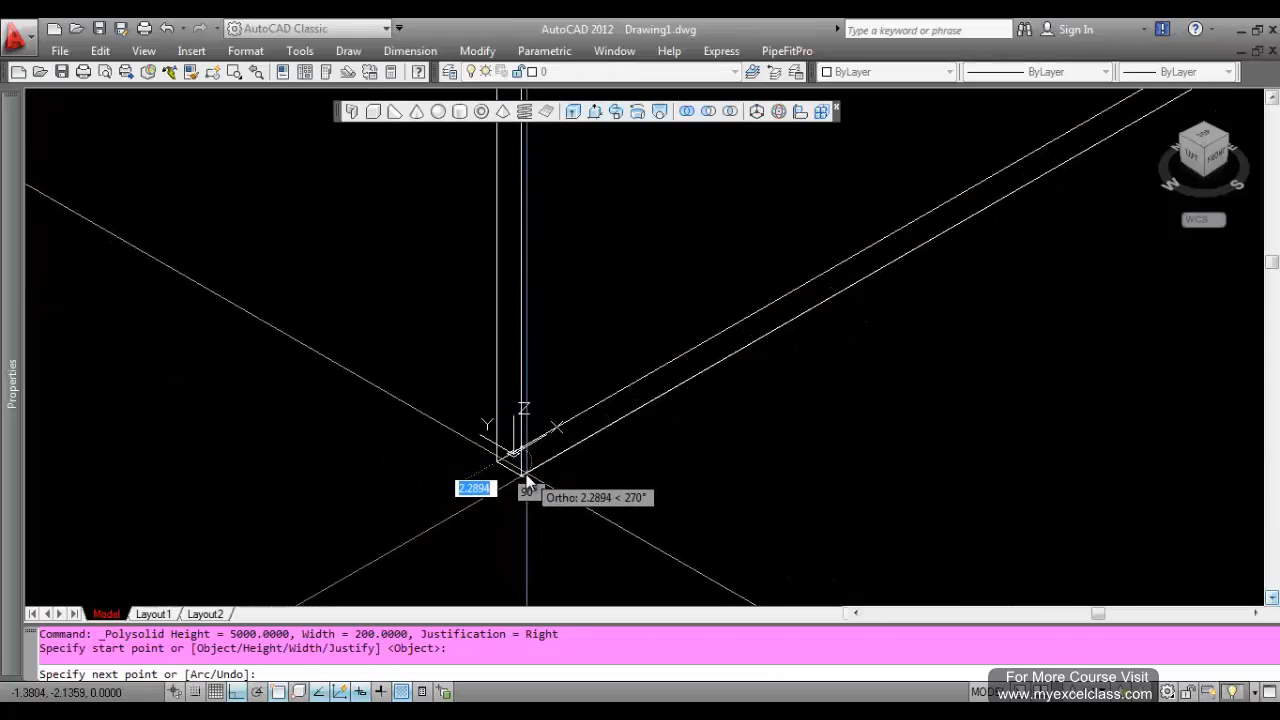
key(Escape)
scroll(486, 525, down, 5)
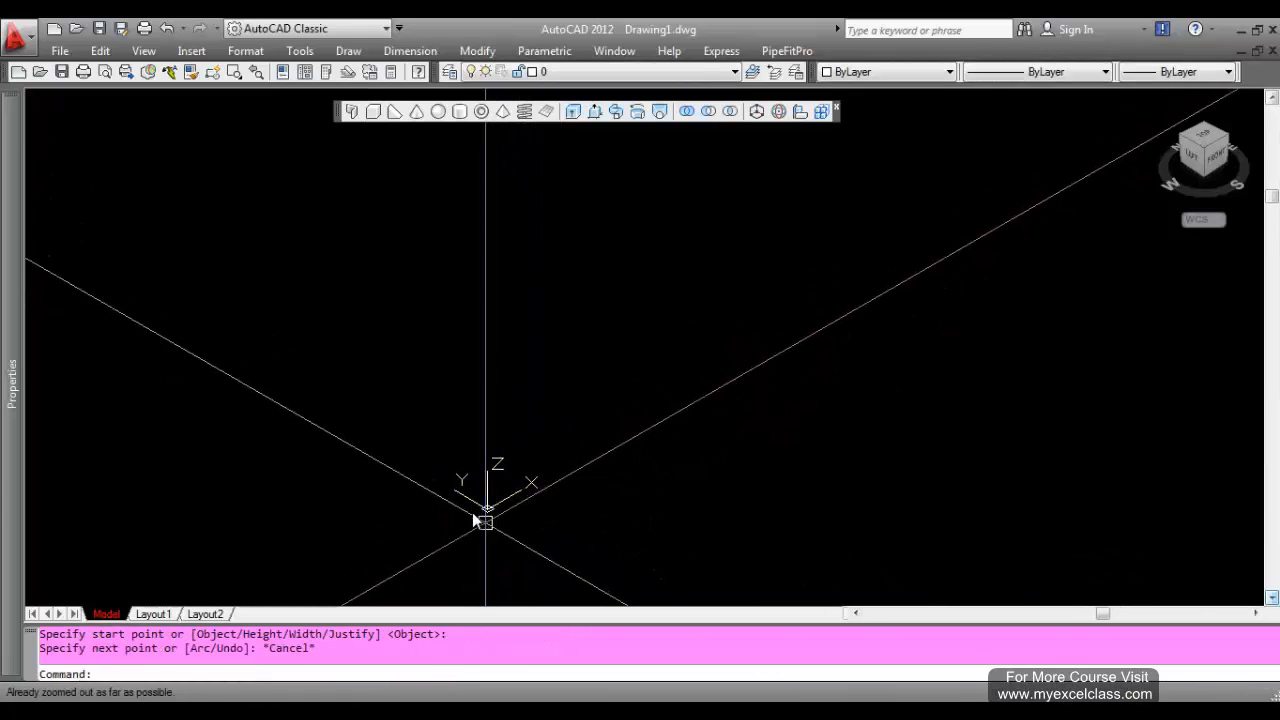
- Draw a single straight polysolid wall 5000 long in the X direction and fit it in the view
click(351, 111)
click(251, 398)
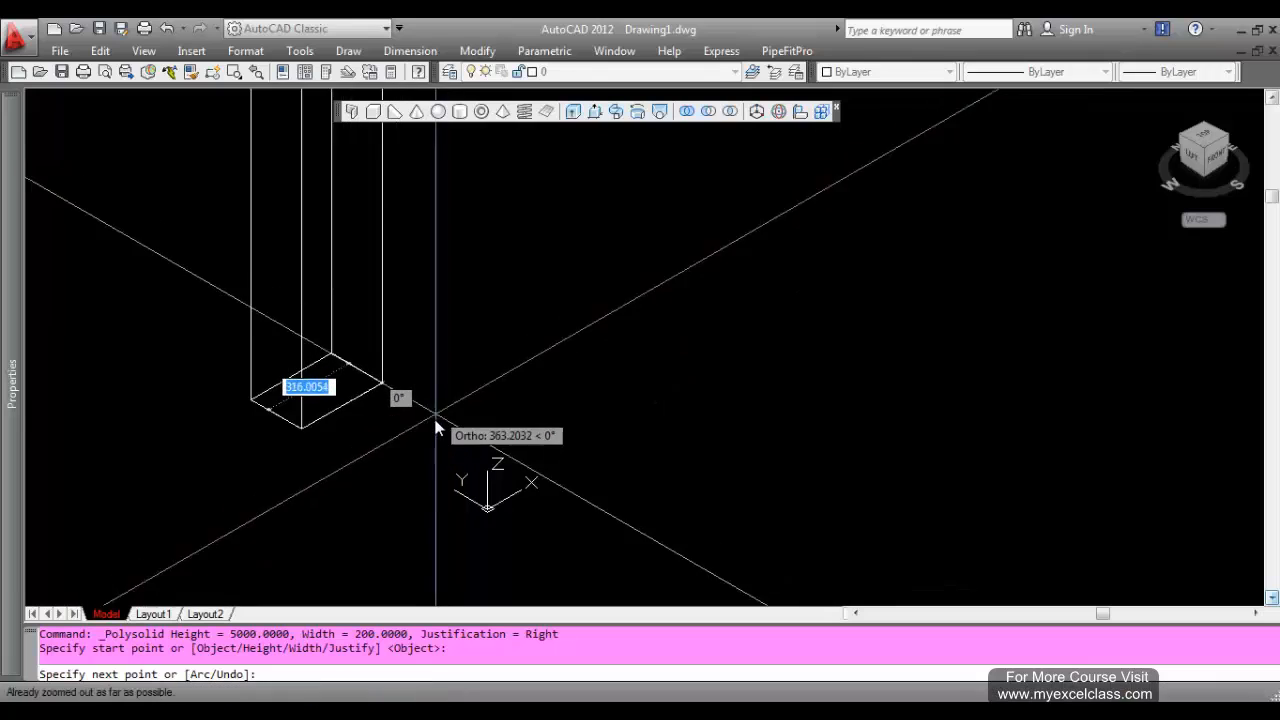
text(50)
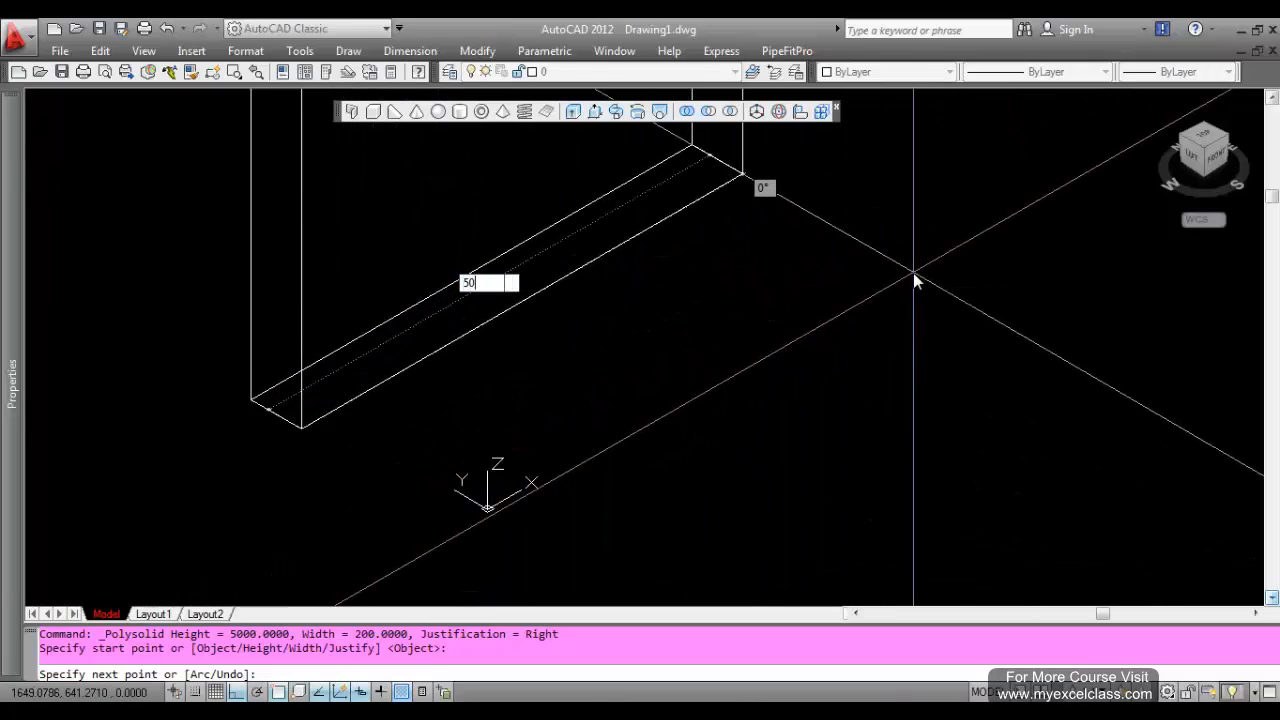
text(00)
key(Return)
key(Return)
scroll(700, 388, down, 2)
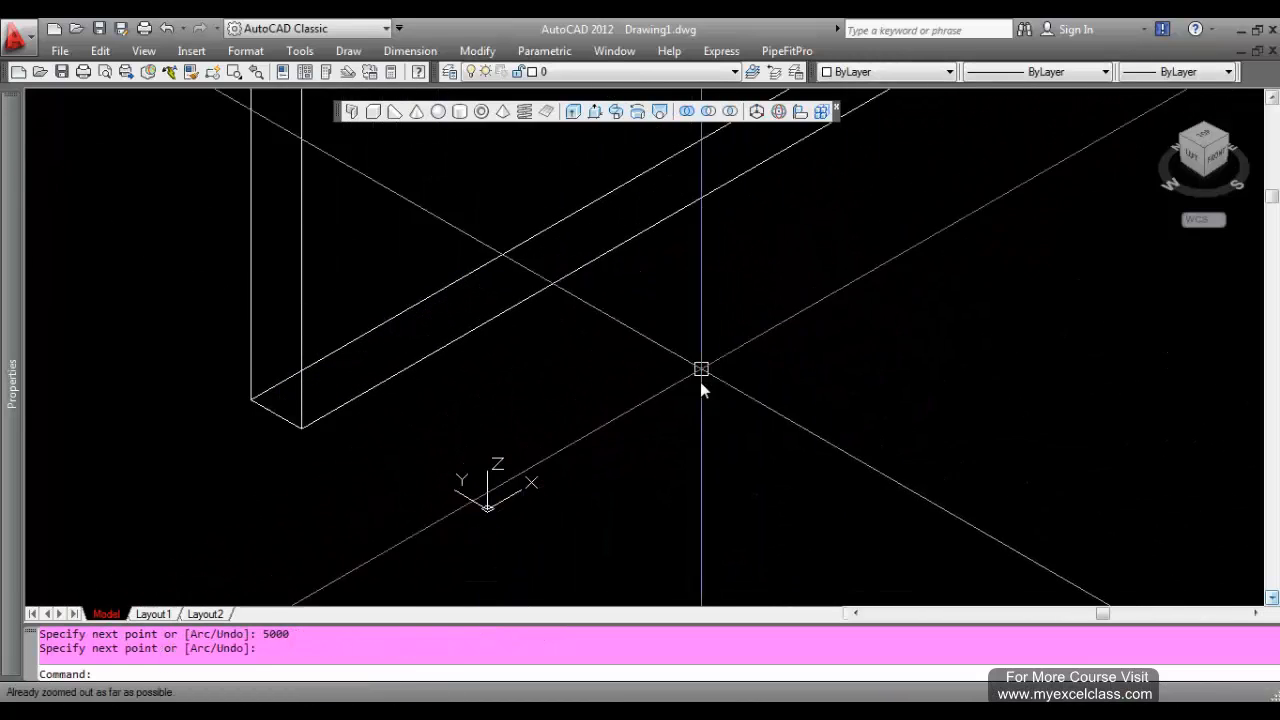
text(z)
key(Return)
text(e)
key(Return)
scroll(598, 466, down, 2)
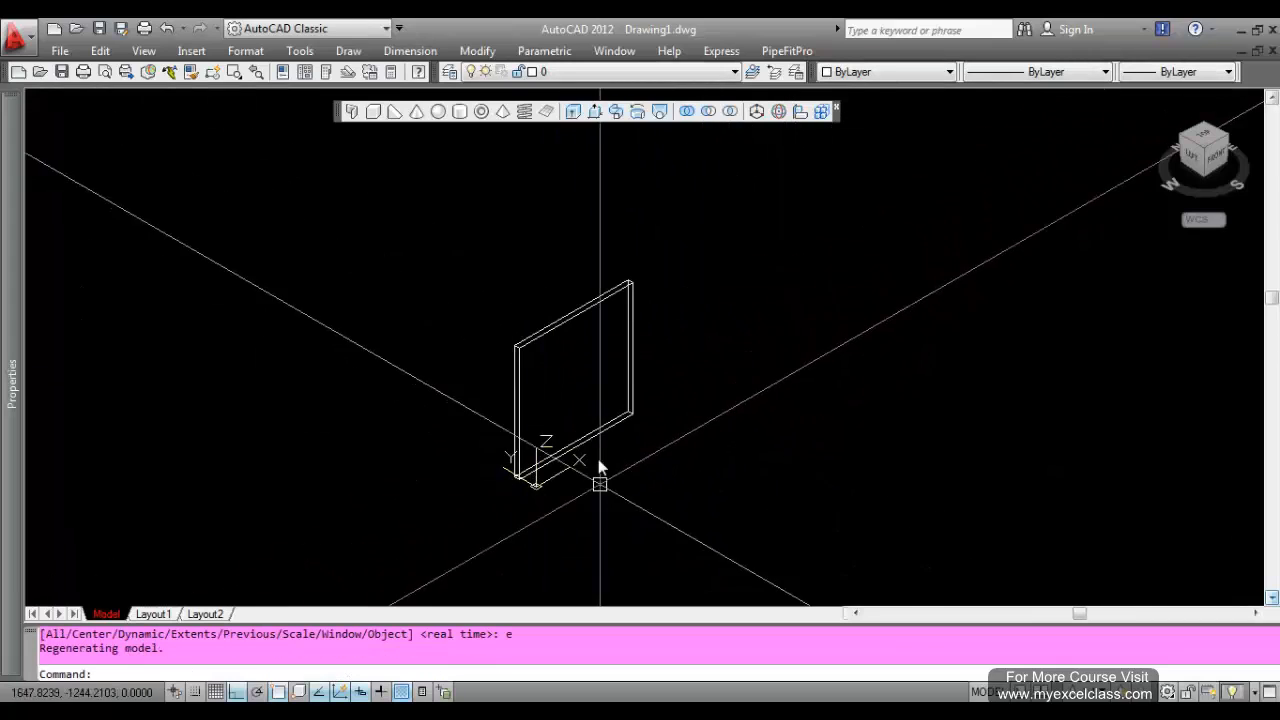
scroll(598, 466, up, 2)
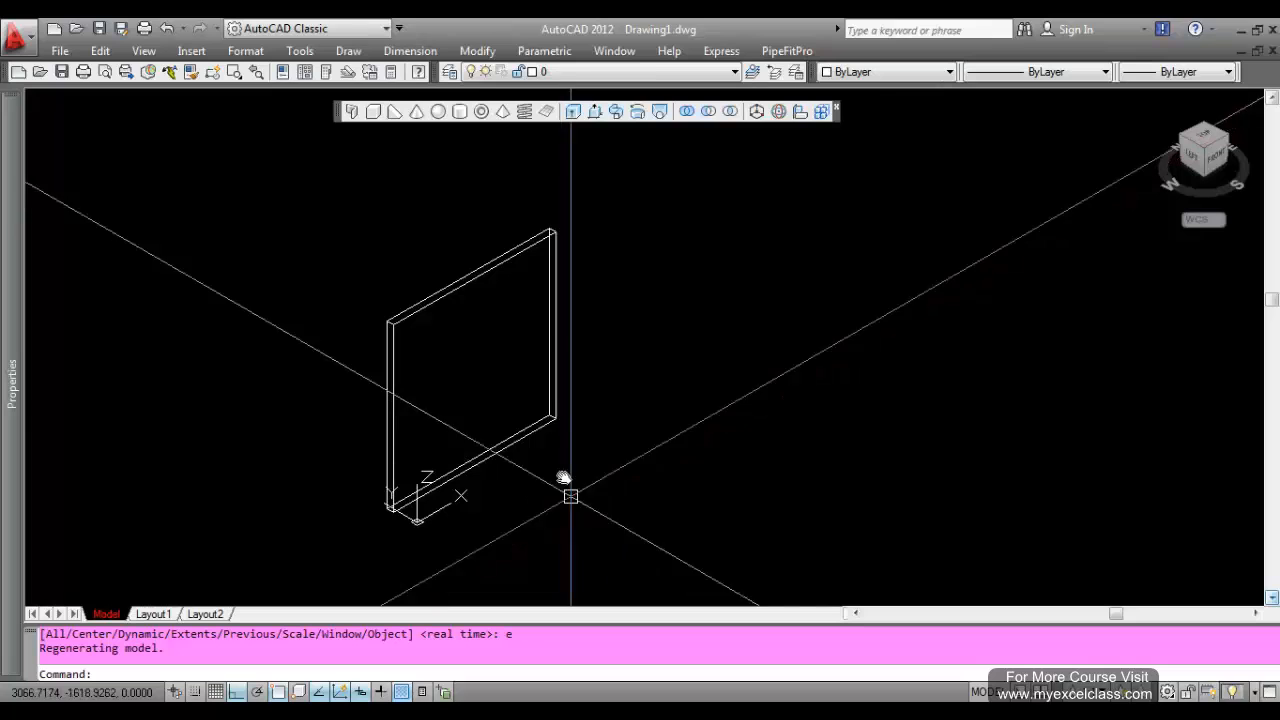
middle_drag(534, 466, 496, 450)
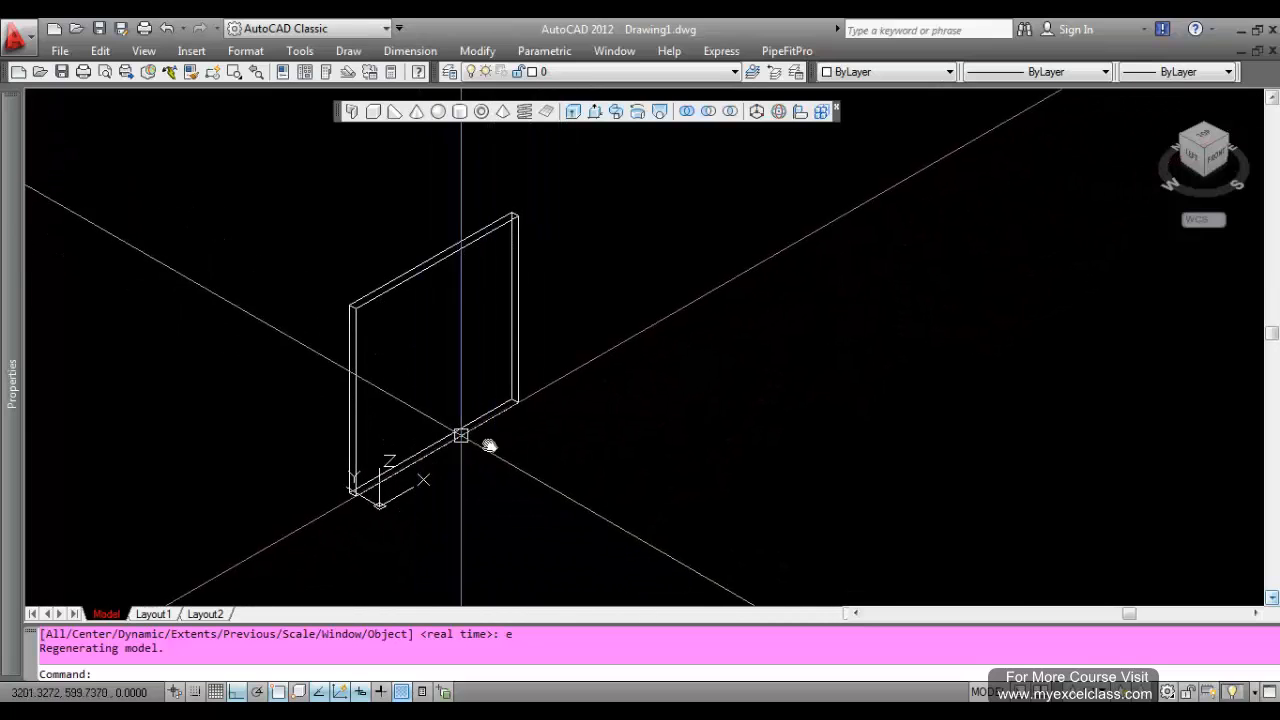
scroll(537, 480, up, 2)
scroll(434, 446, down, 6)
- Sketch an open chain of three connected orthogonal lines beside the polysolid wall
text(l)
key(Return)
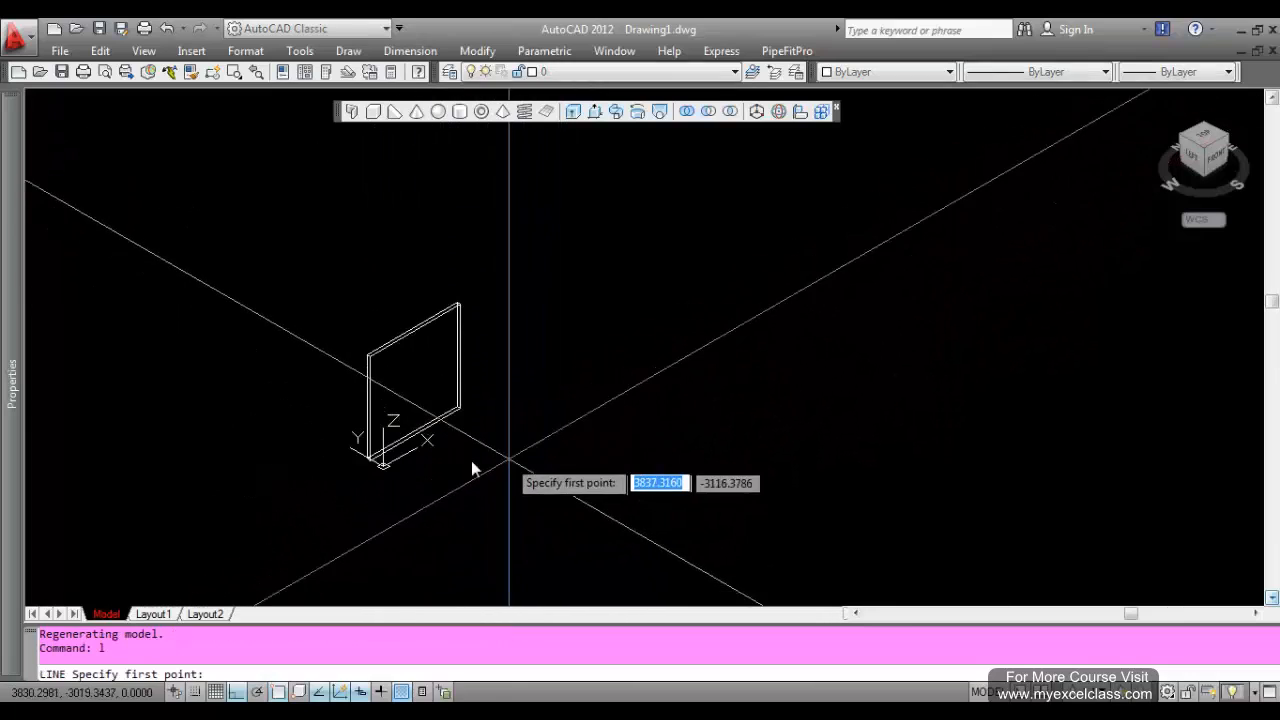
click(636, 376)
click(860, 514)
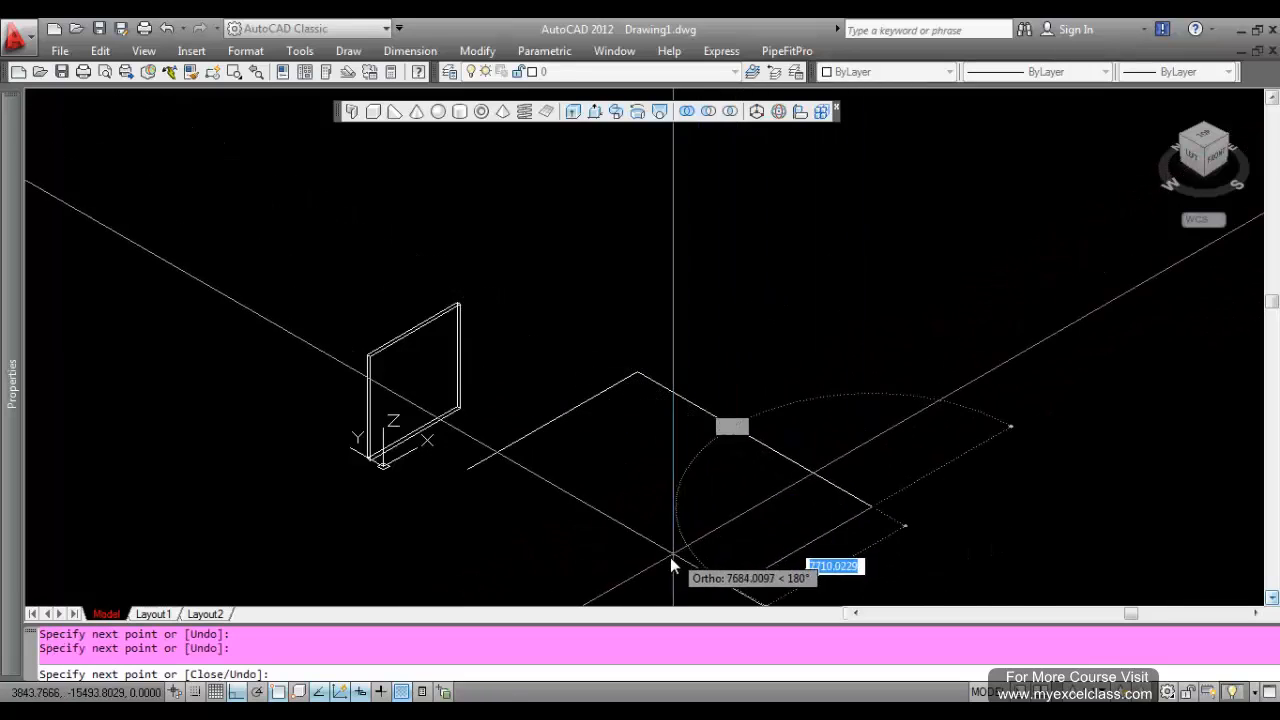
click(705, 565)
key(Escape)
- Erase the three sketched lines and the straight polysolid wall
click(923, 600)
click(493, 311)
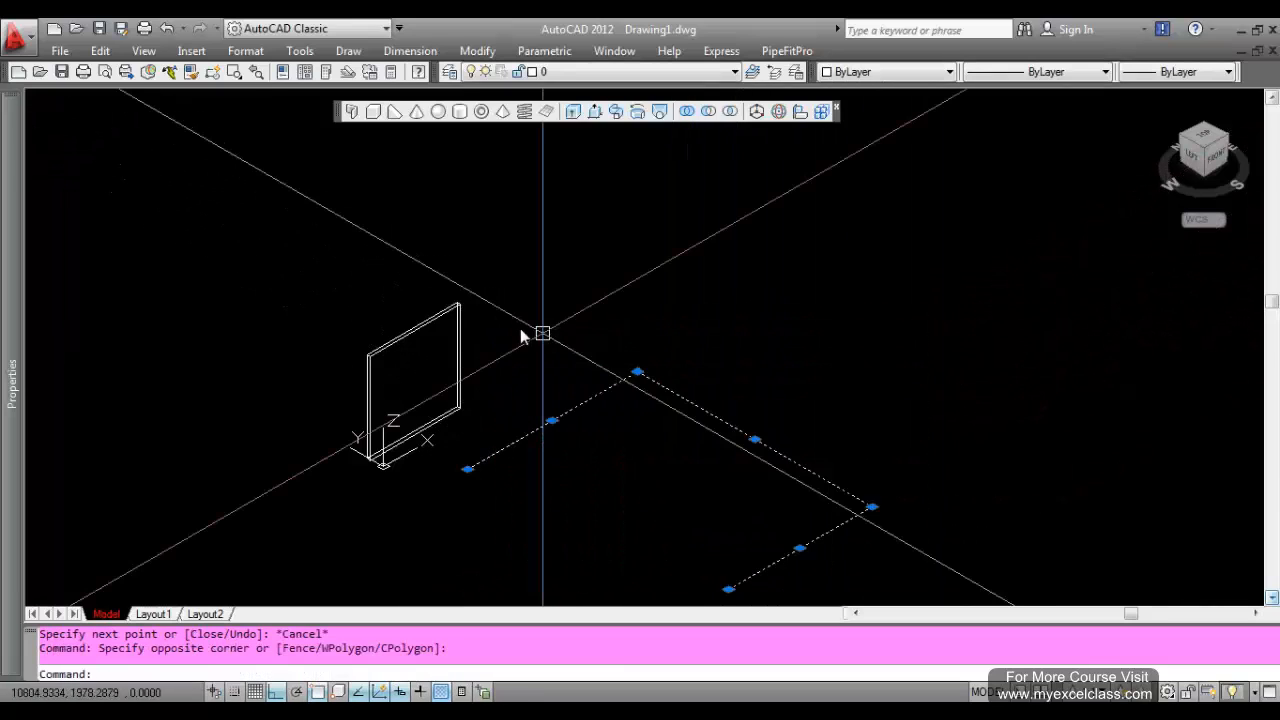
key(Delete)
click(545, 412)
click(429, 357)
key(Delete)
scroll(400, 354, down, 1)
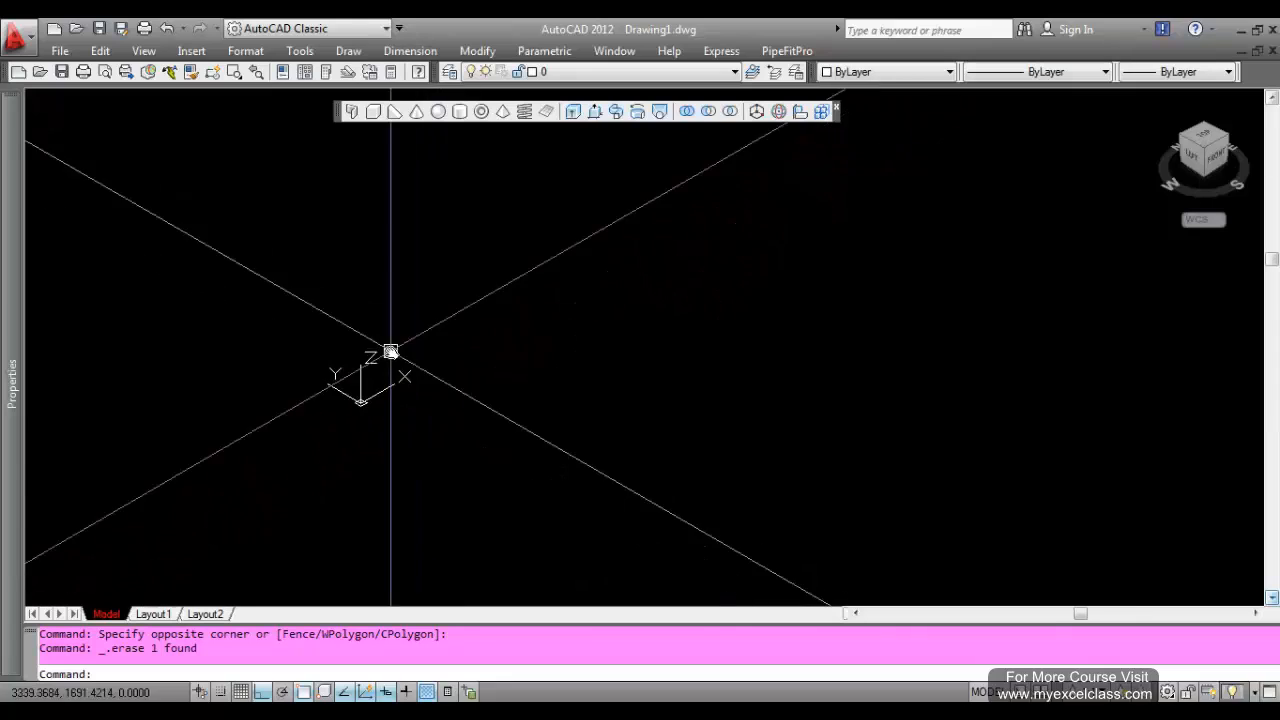
scroll(449, 394, down, 1)
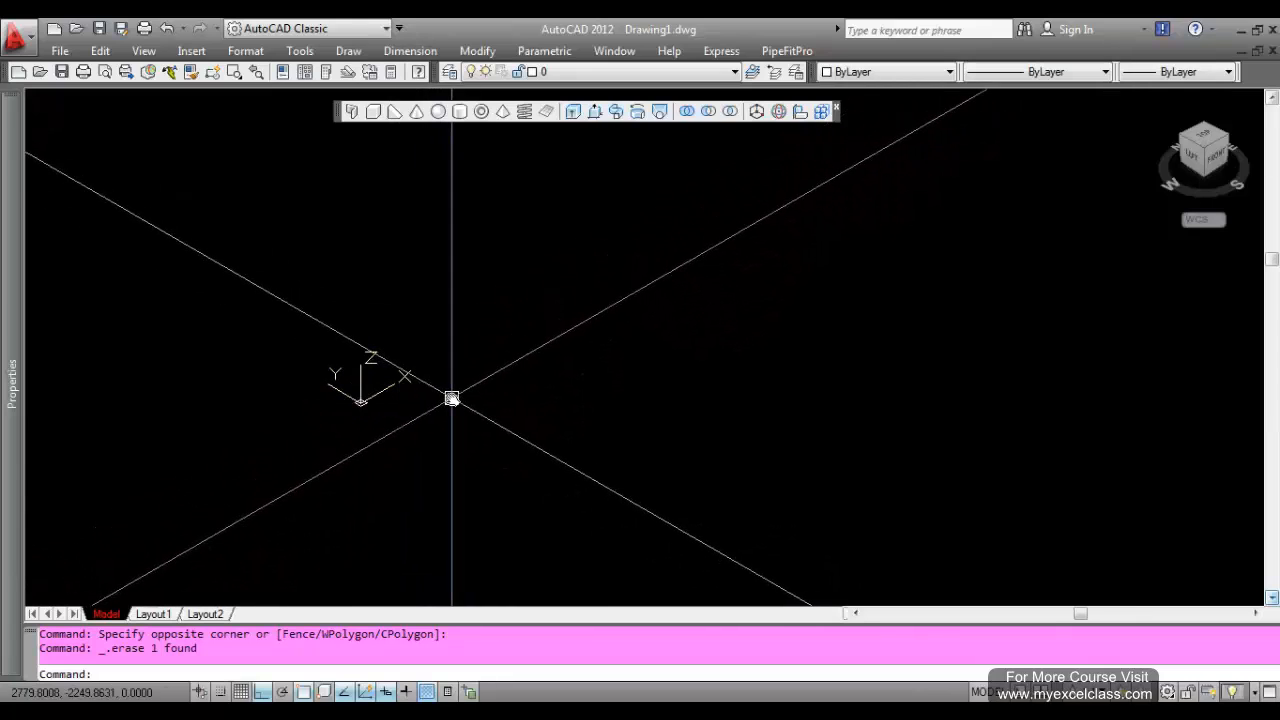
text(c)
key(Return)
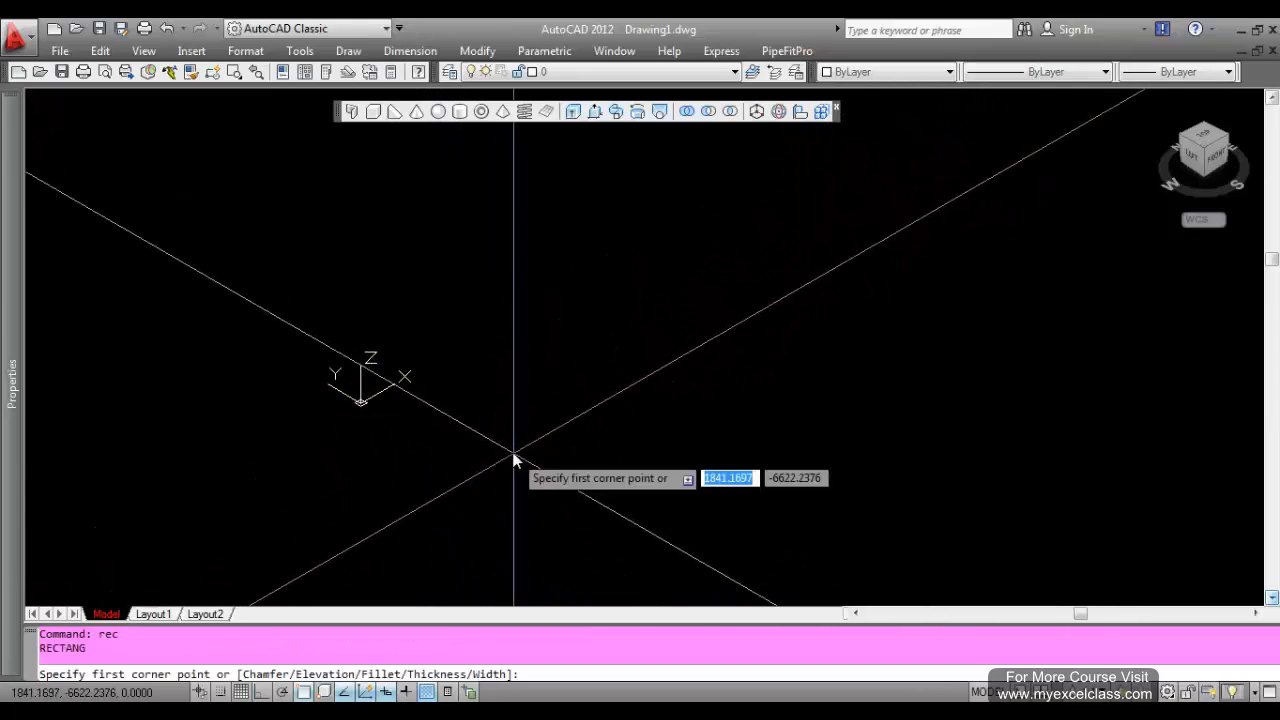
key(Escape)
key(Escape)
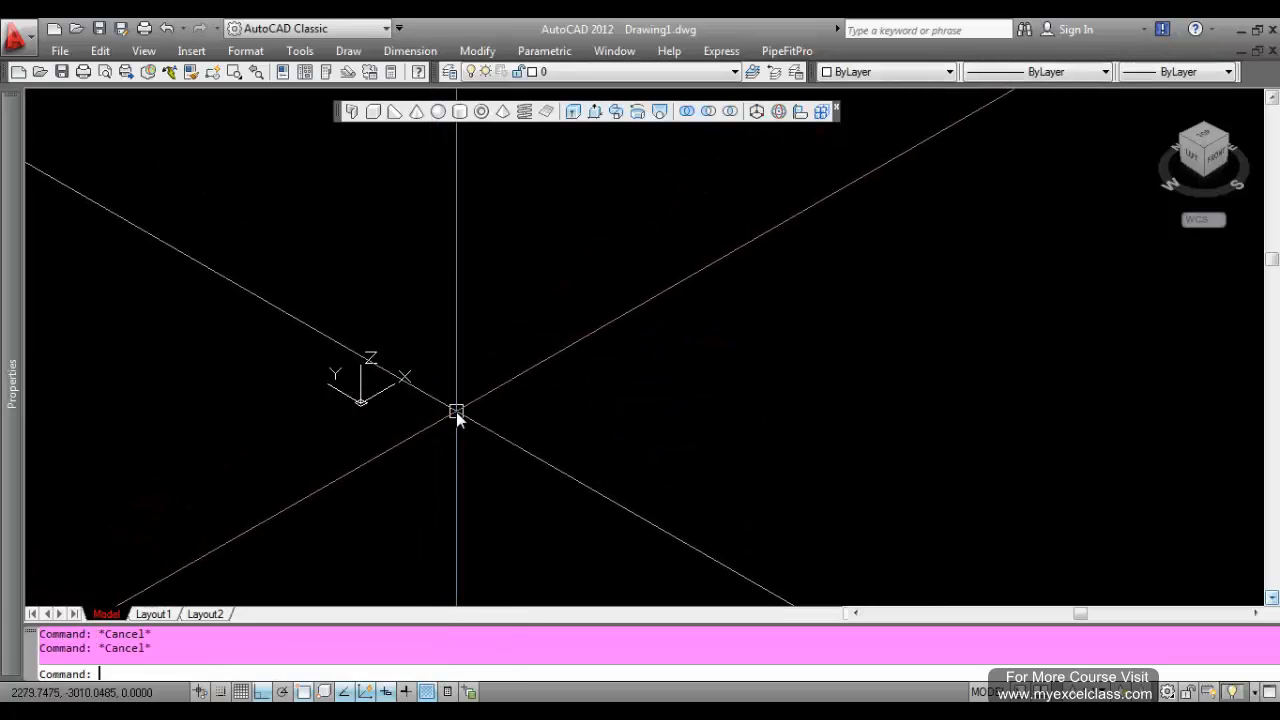
- Draw a rectangle measuring 10000 in X by 5000 in Y and fit it in the view
text(rec)
key(Return)
click(465, 352)
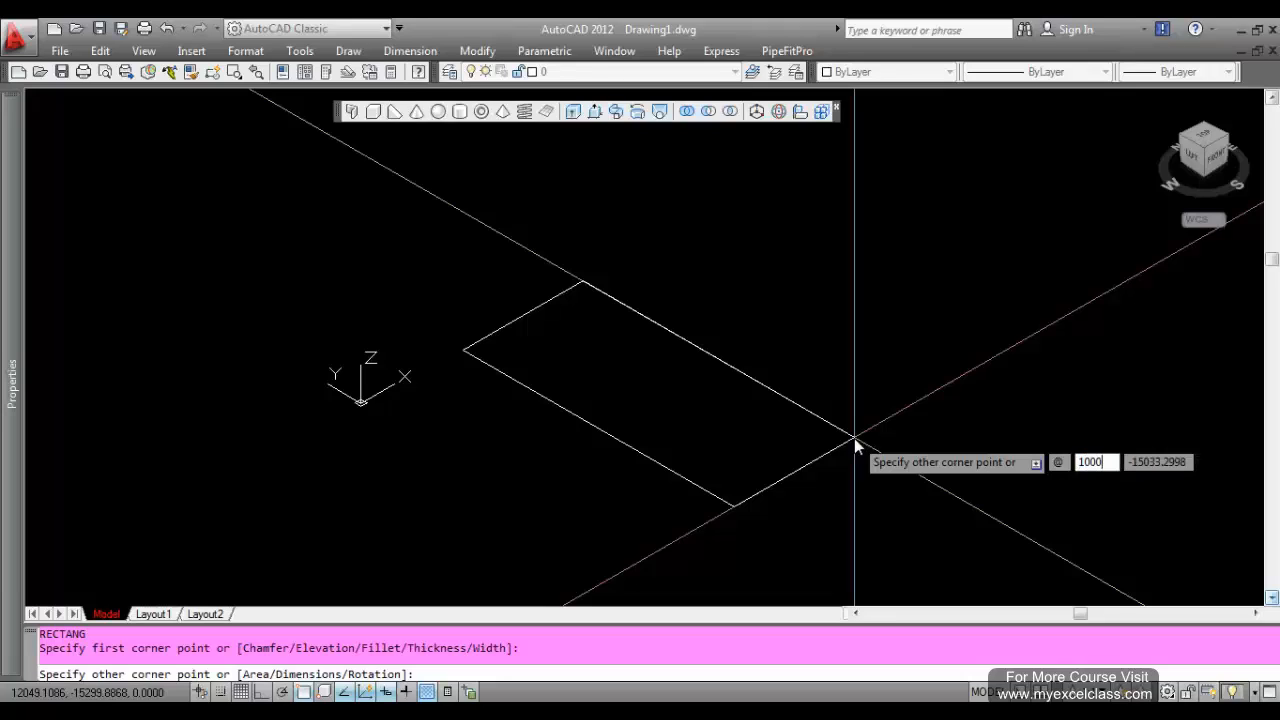
text(10000)
key(Tab)
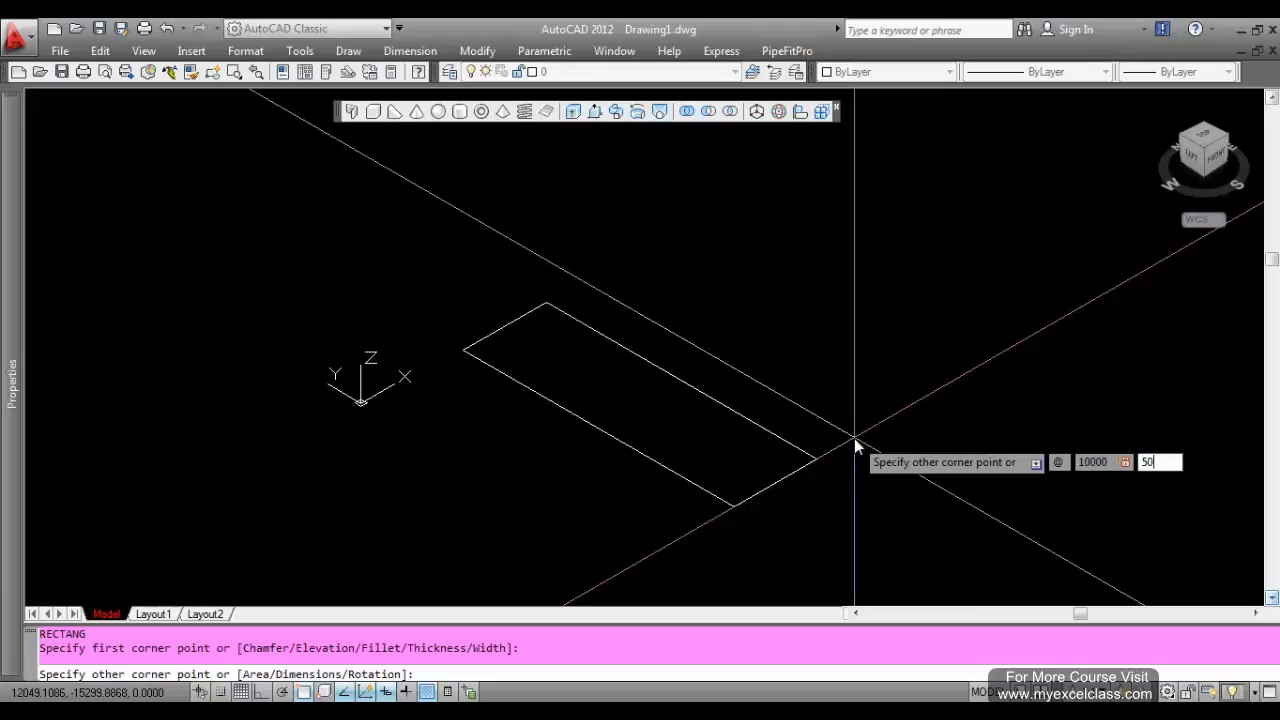
text(5000)
key(Return)
text(z)
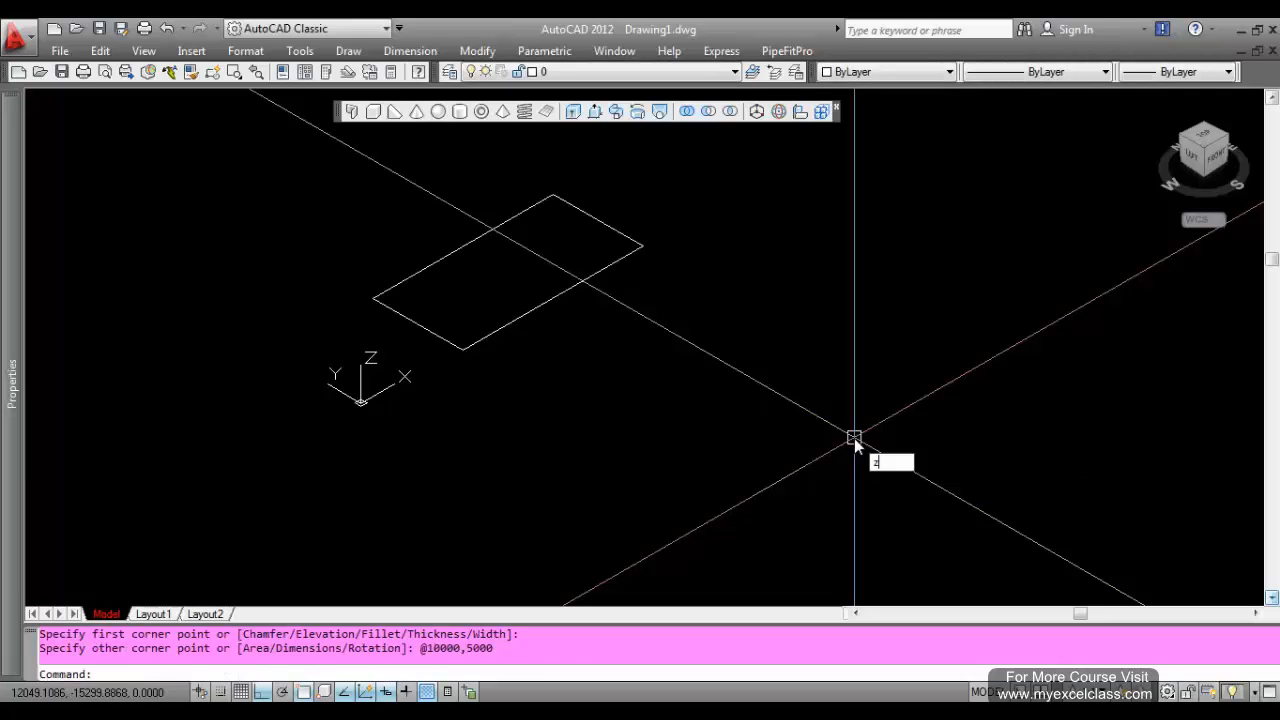
key(Return)
text(e)
key(Return)
scroll(371, 506, down, 3)
middle_drag(478, 491, 480, 482)
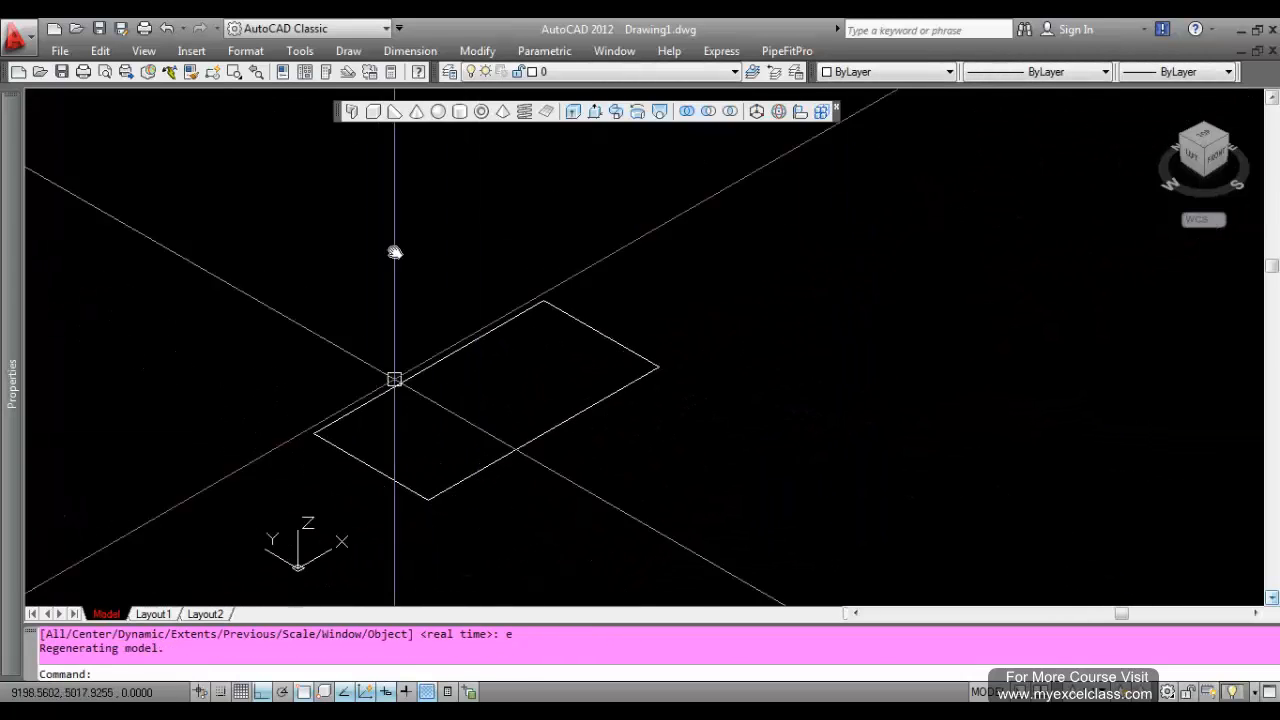
- Convert the rectangle into a polysolid wall using Polysolid's default Object option, and undo the conversion
click(352, 112)
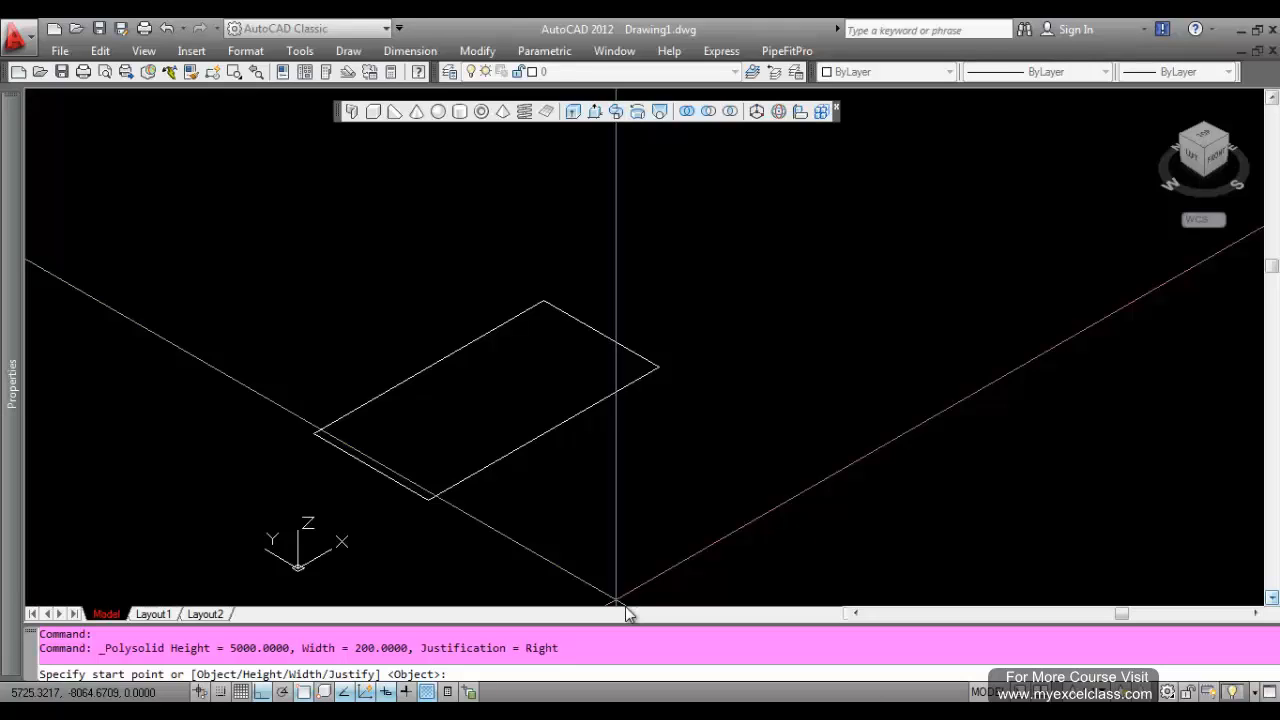
key(Return)
click(520, 447)
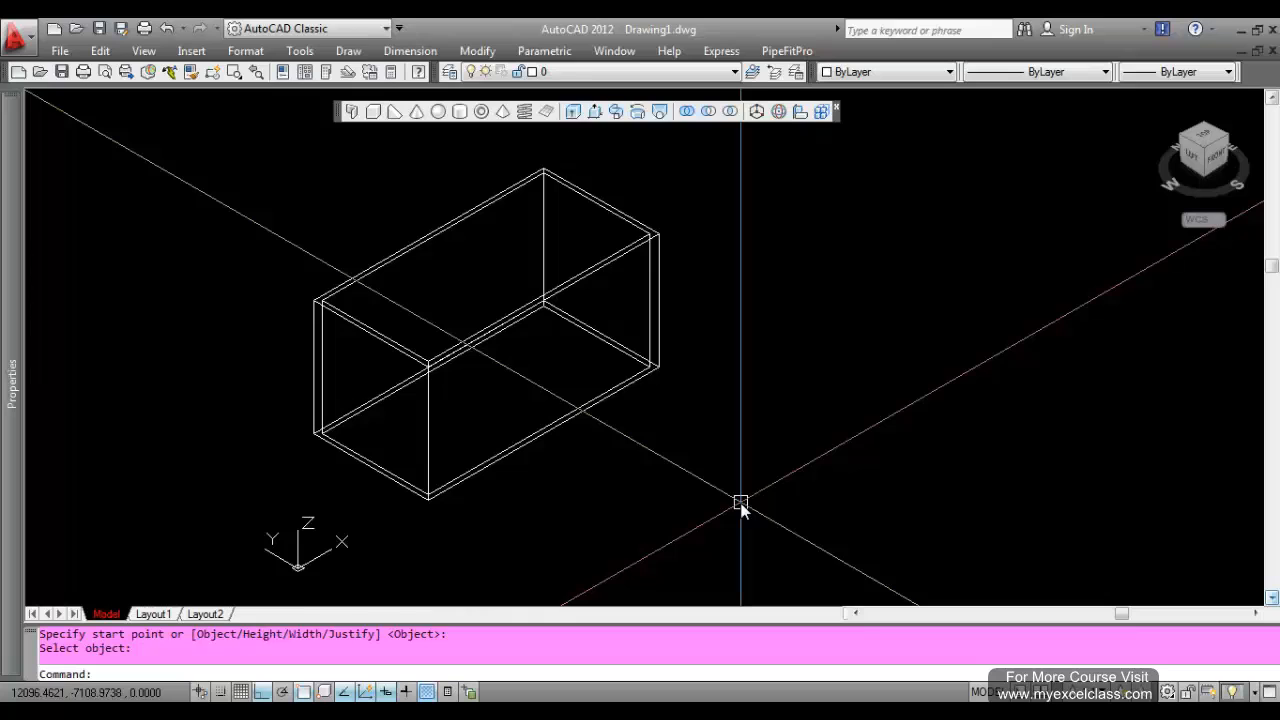
text(u)
key(Return)
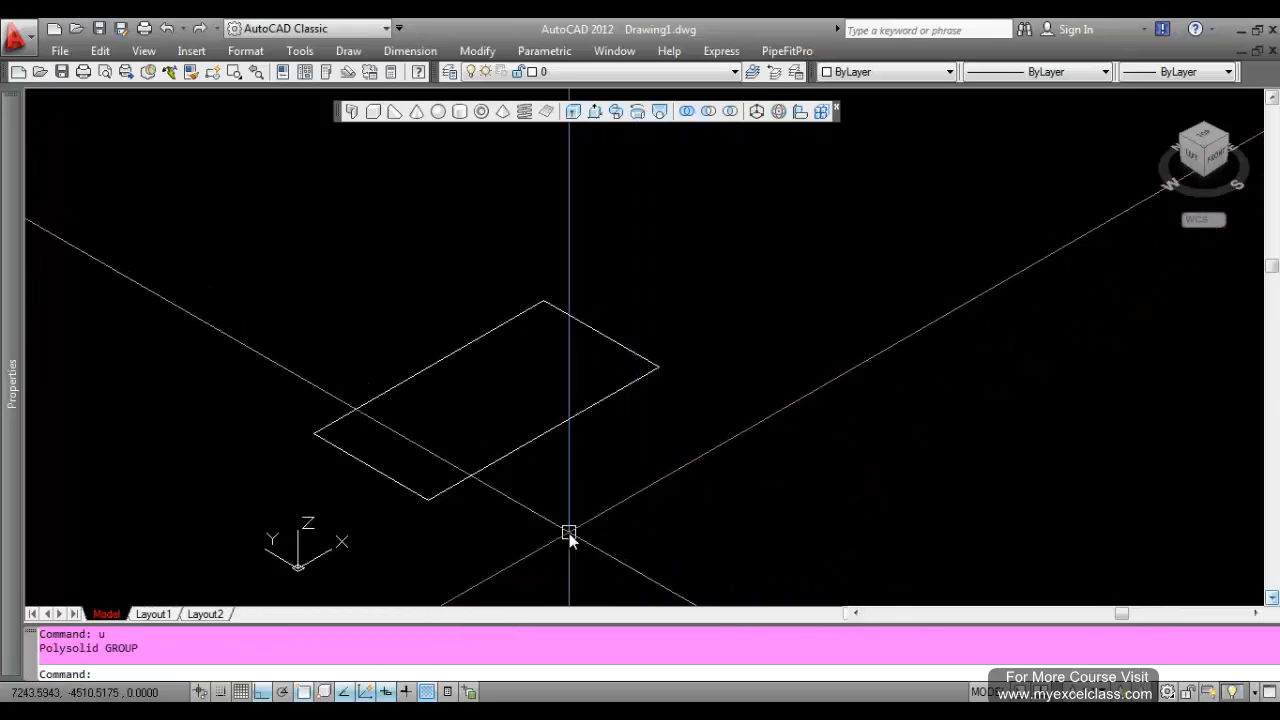
middle_drag(552, 467, 586, 454)
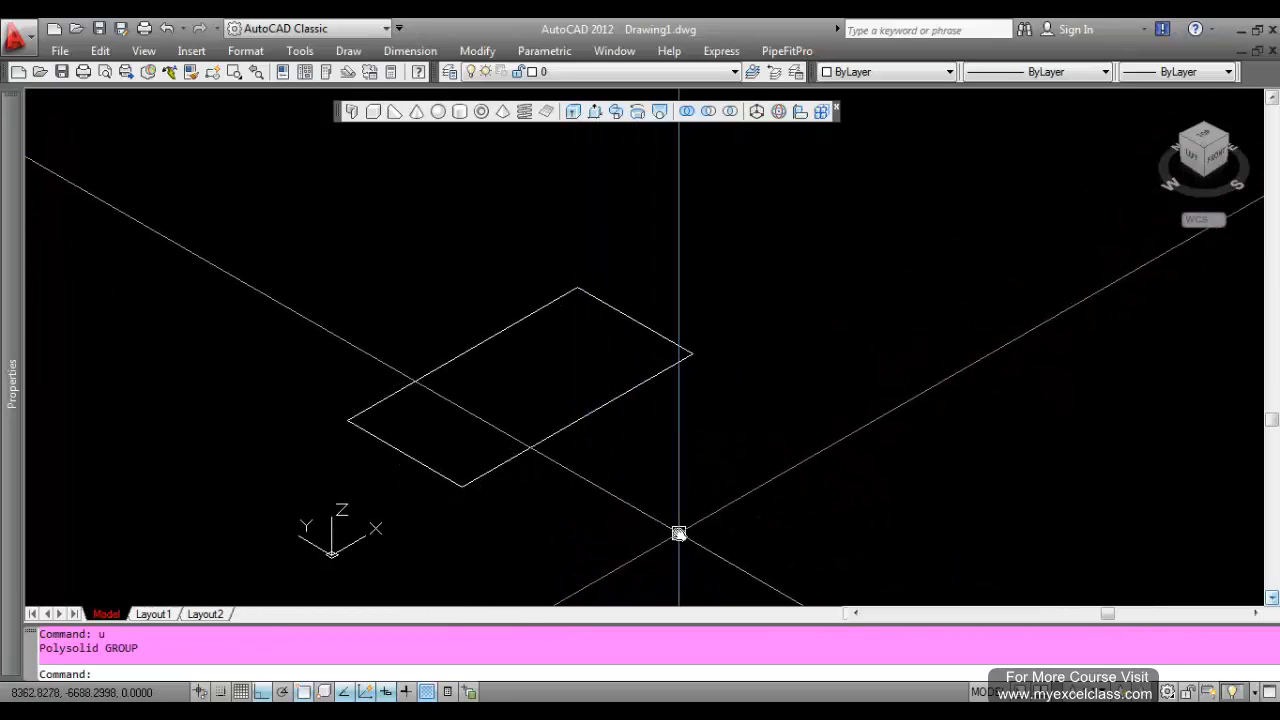
- Repeat the Polysolid conversion of the rectangle by explicitly entering the Object option, and undo that conversion too
click(351, 111)
text(o)
key(Return)
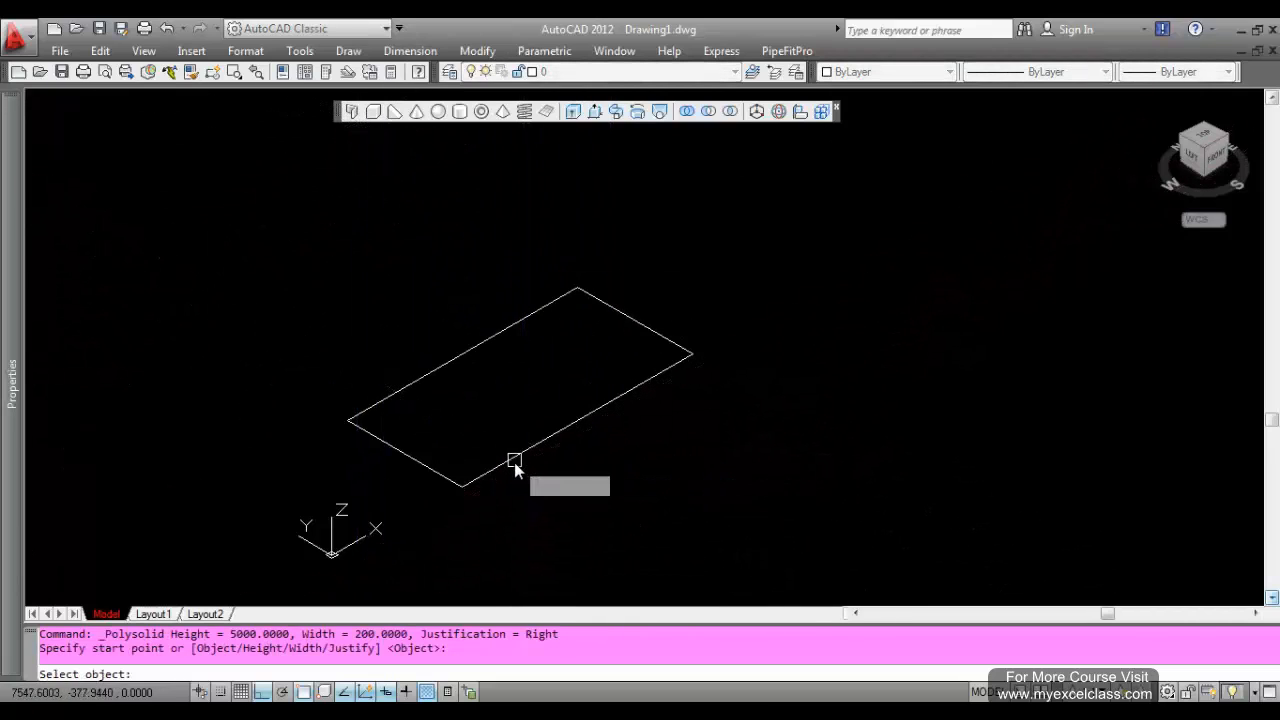
click(514, 462)
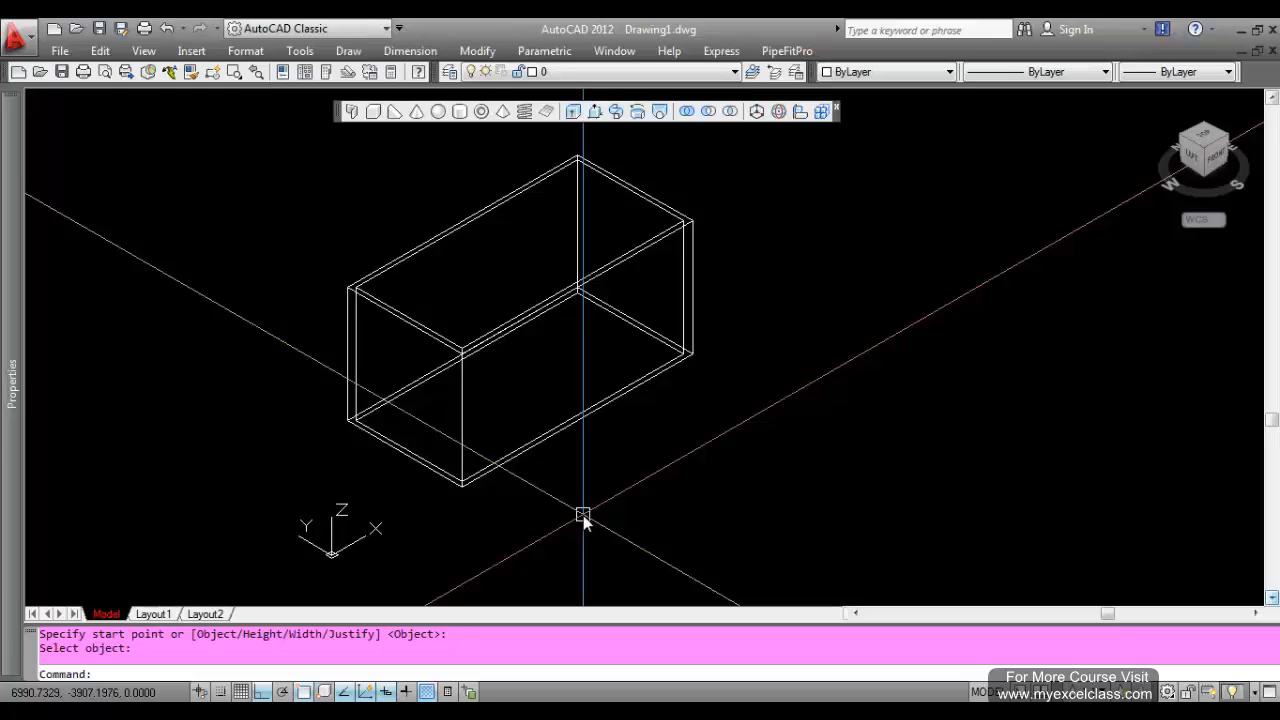
text(u)
key(Return)
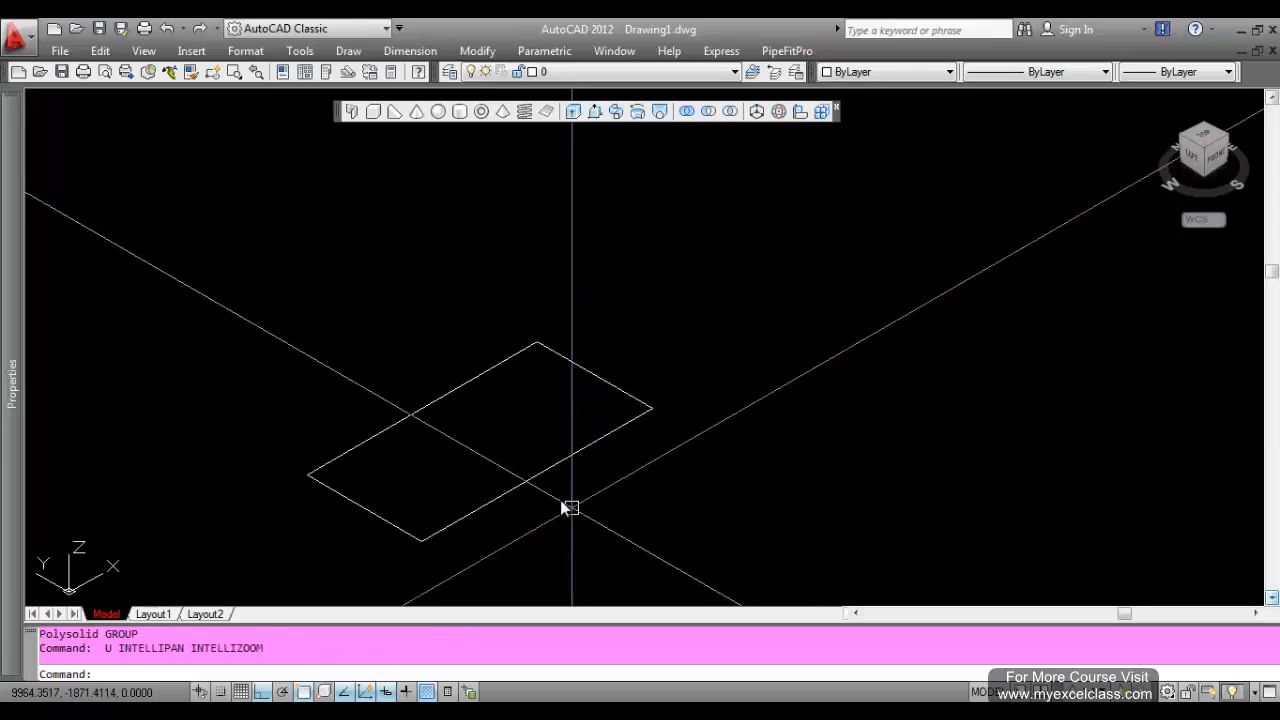
- Undo the last view changes and erase the rectangle
text(u)
key(Return)
text(u)
key(Return)
click(651, 409)
click(486, 286)
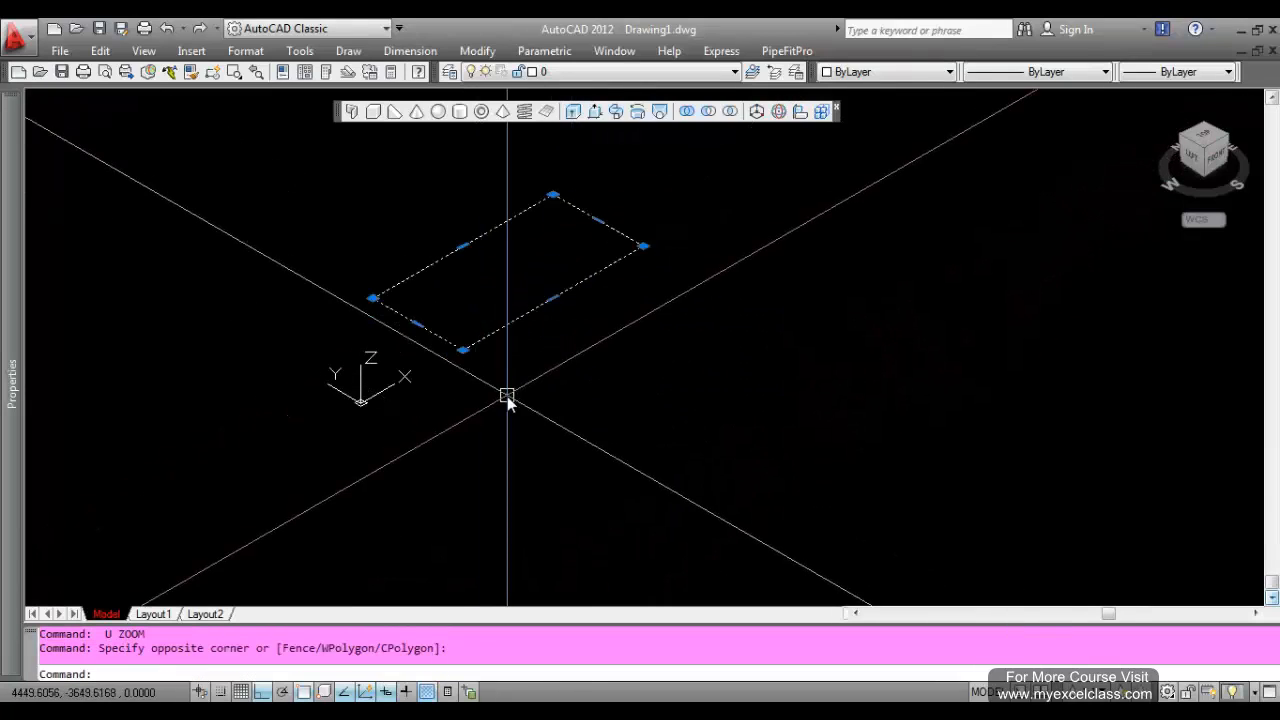
key(Delete)
scroll(515, 440, down, 2)
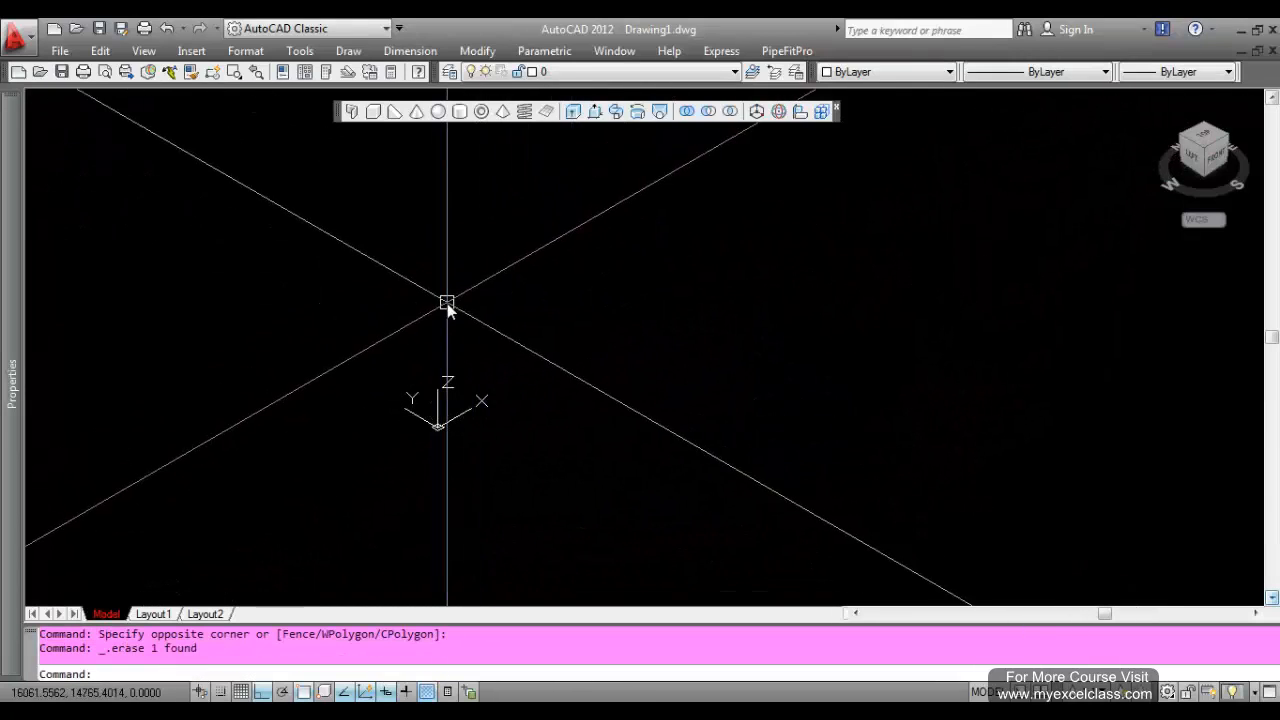
- Draw a closed, egg-shaped freehand spline with Ortho turned off, and fit it in the view
text(SPLIn)
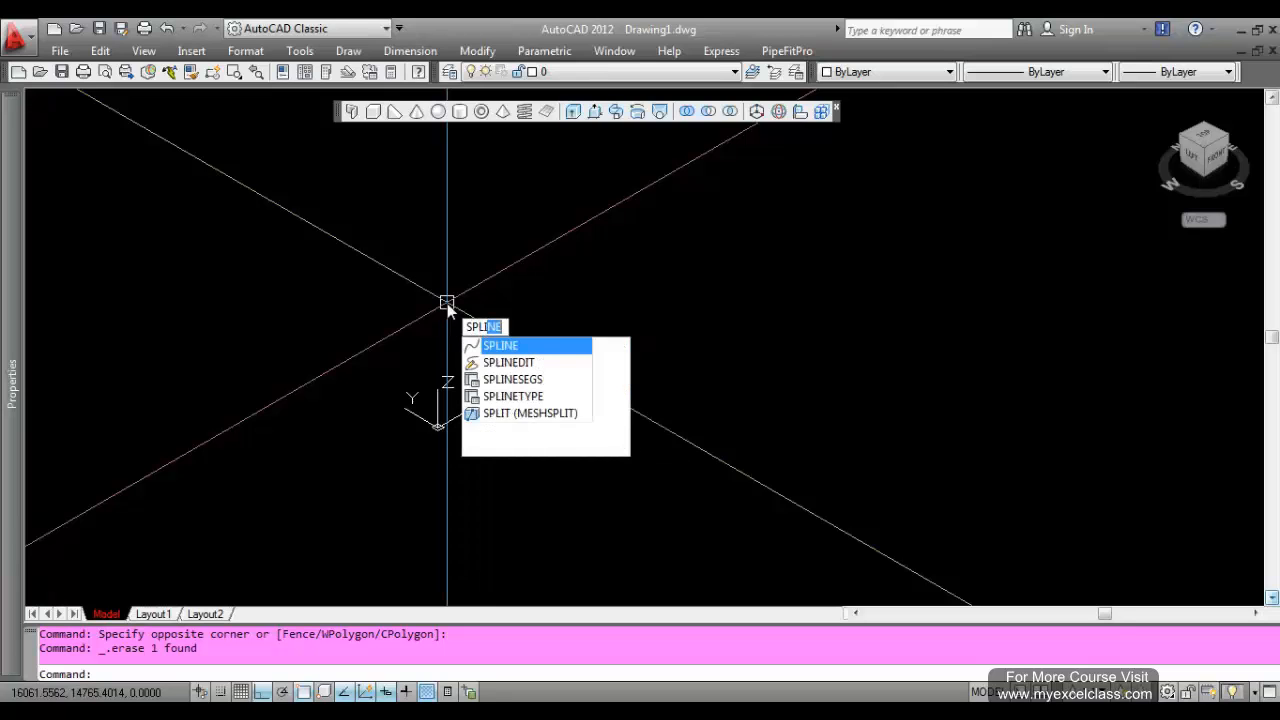
key(Return)
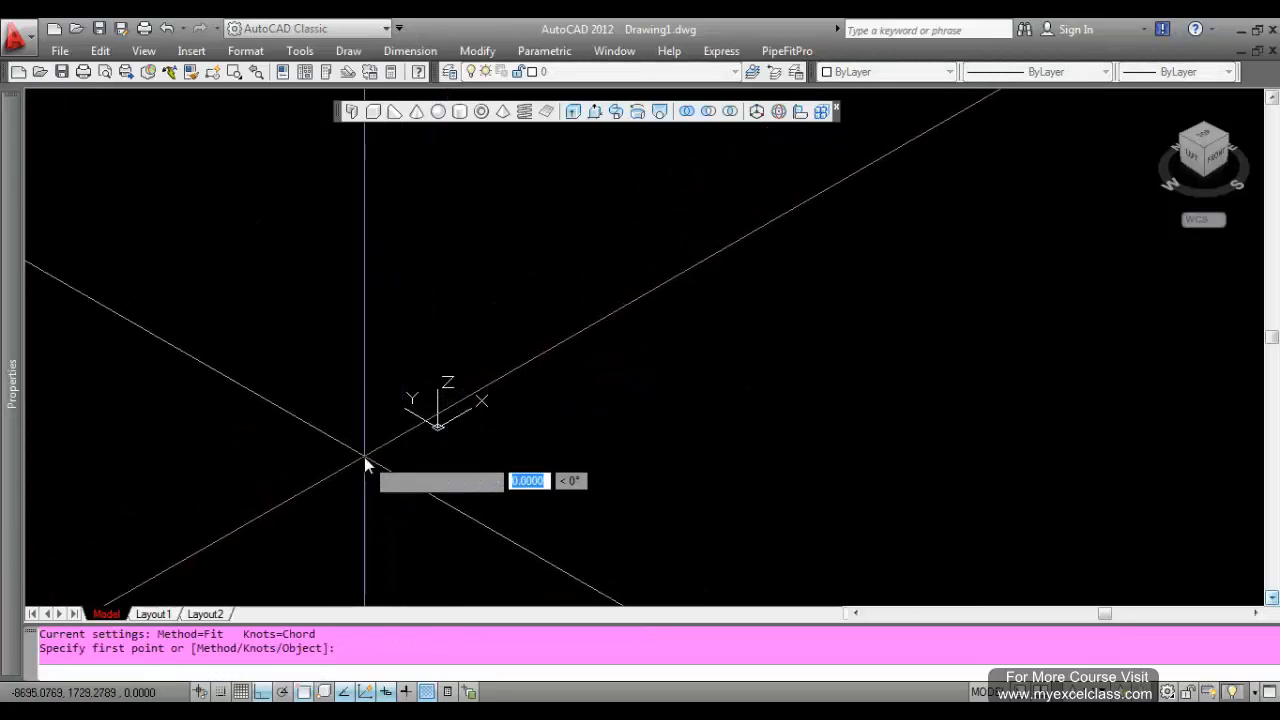
click(365, 458)
key(F8)
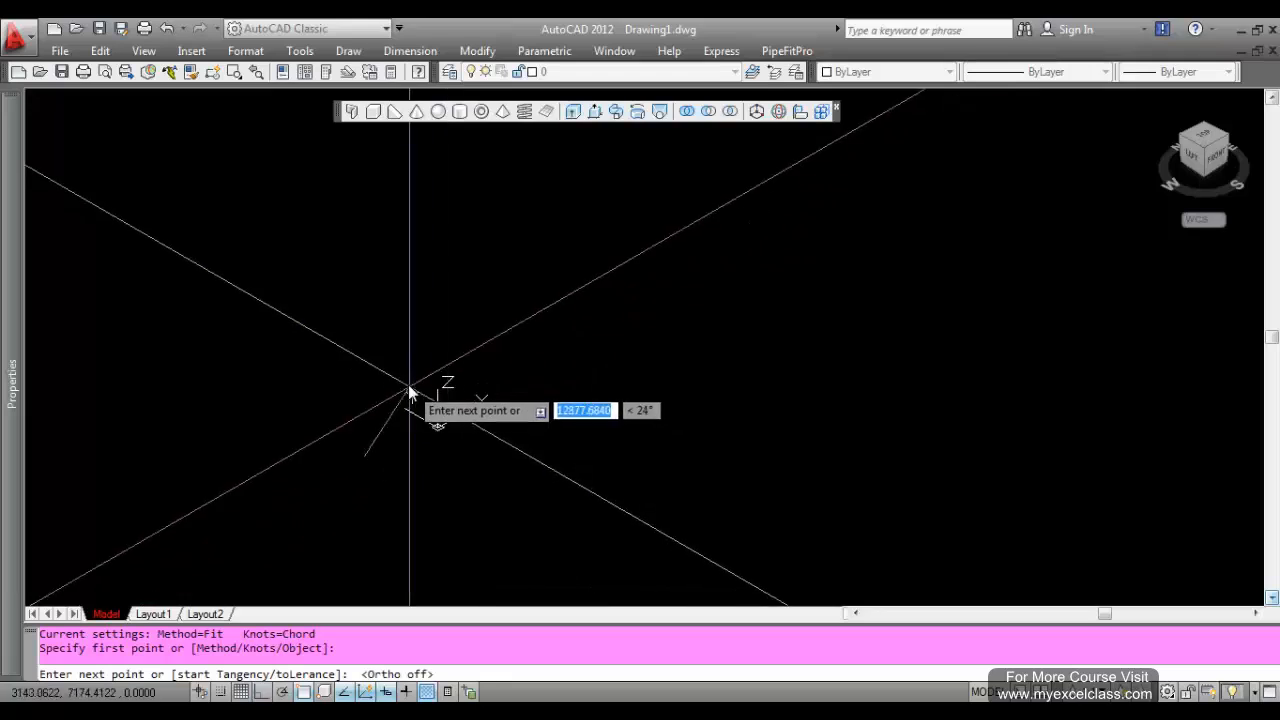
click(530, 292)
click(675, 259)
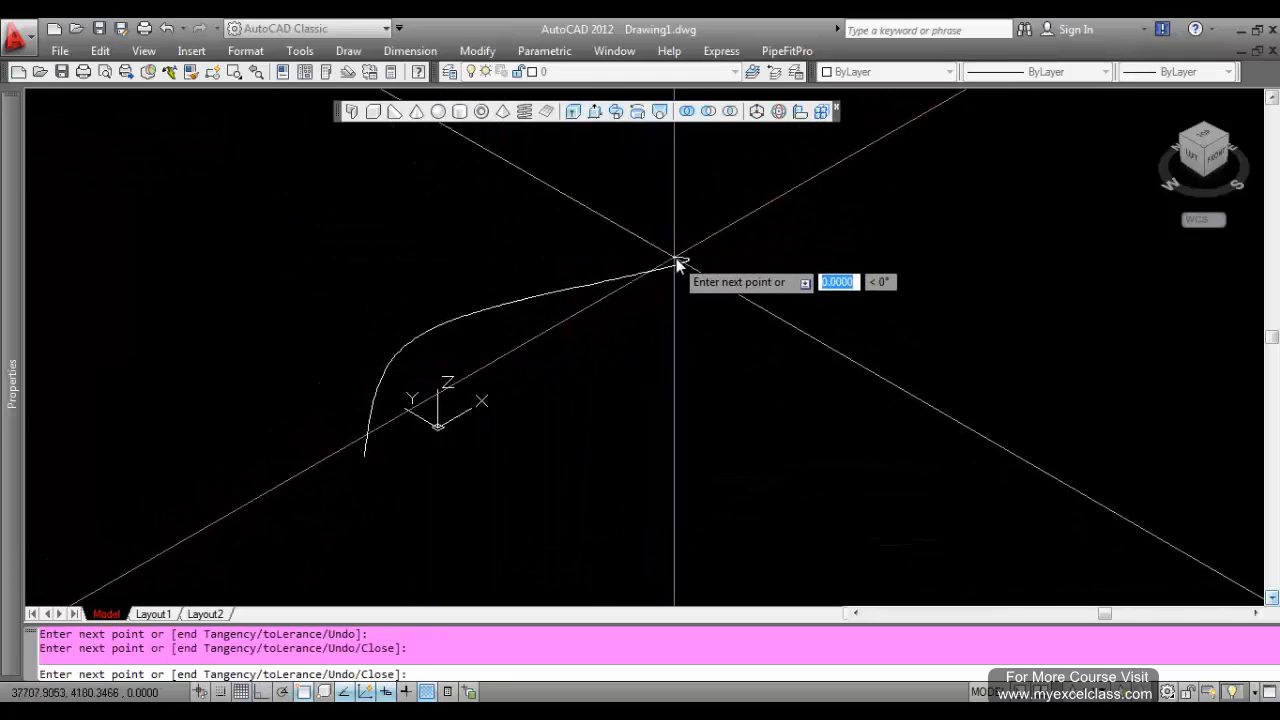
click(790, 274)
click(916, 466)
click(800, 550)
click(614, 573)
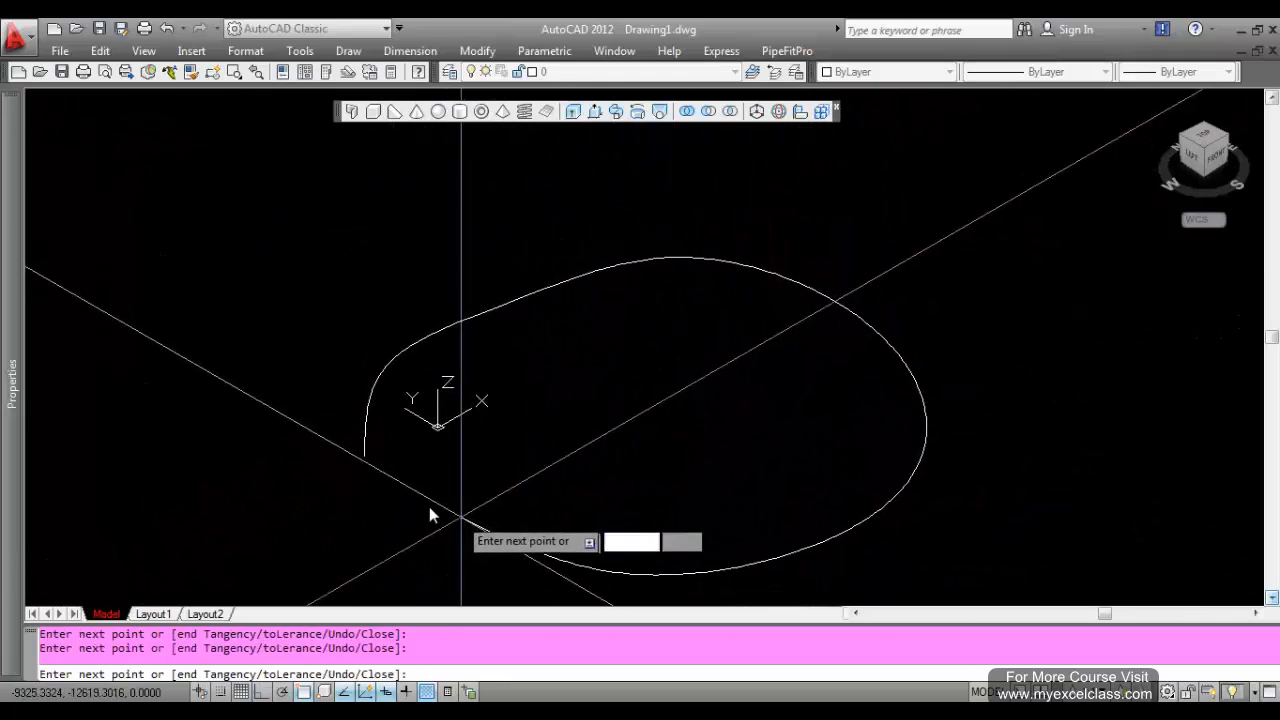
click(386, 479)
text(cl)
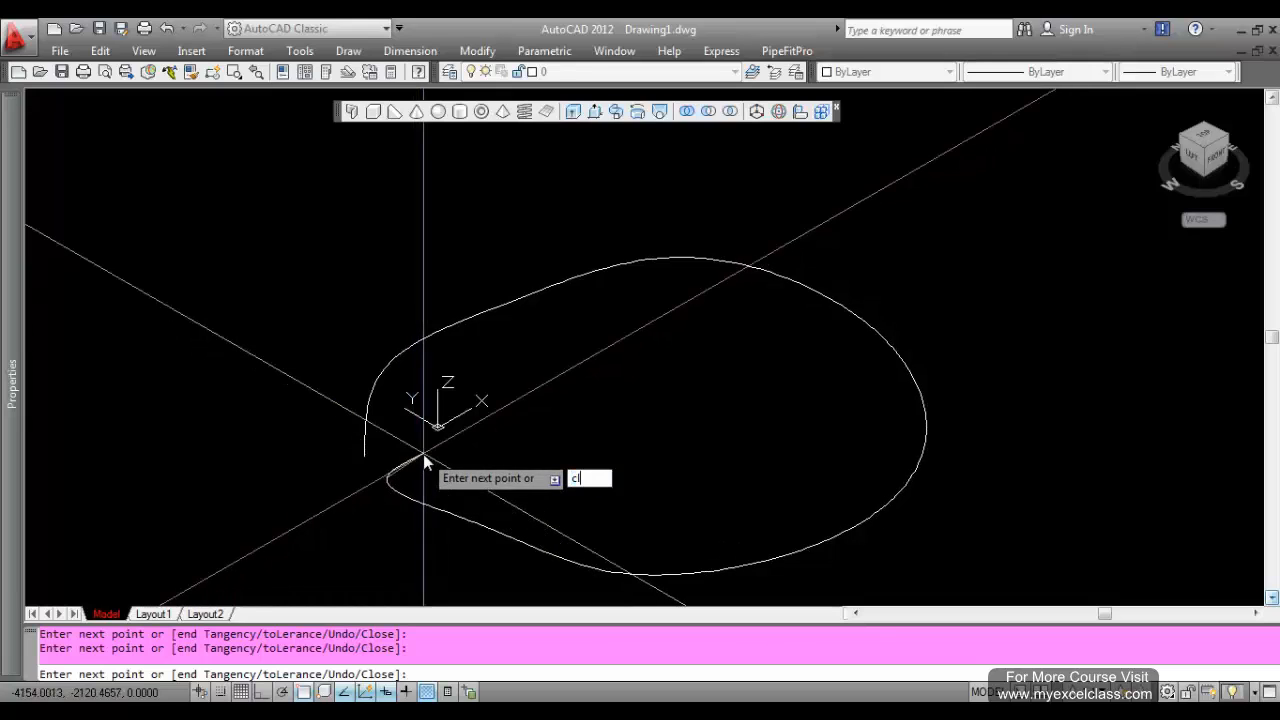
key(Return)
scroll(423, 454, down, 3)
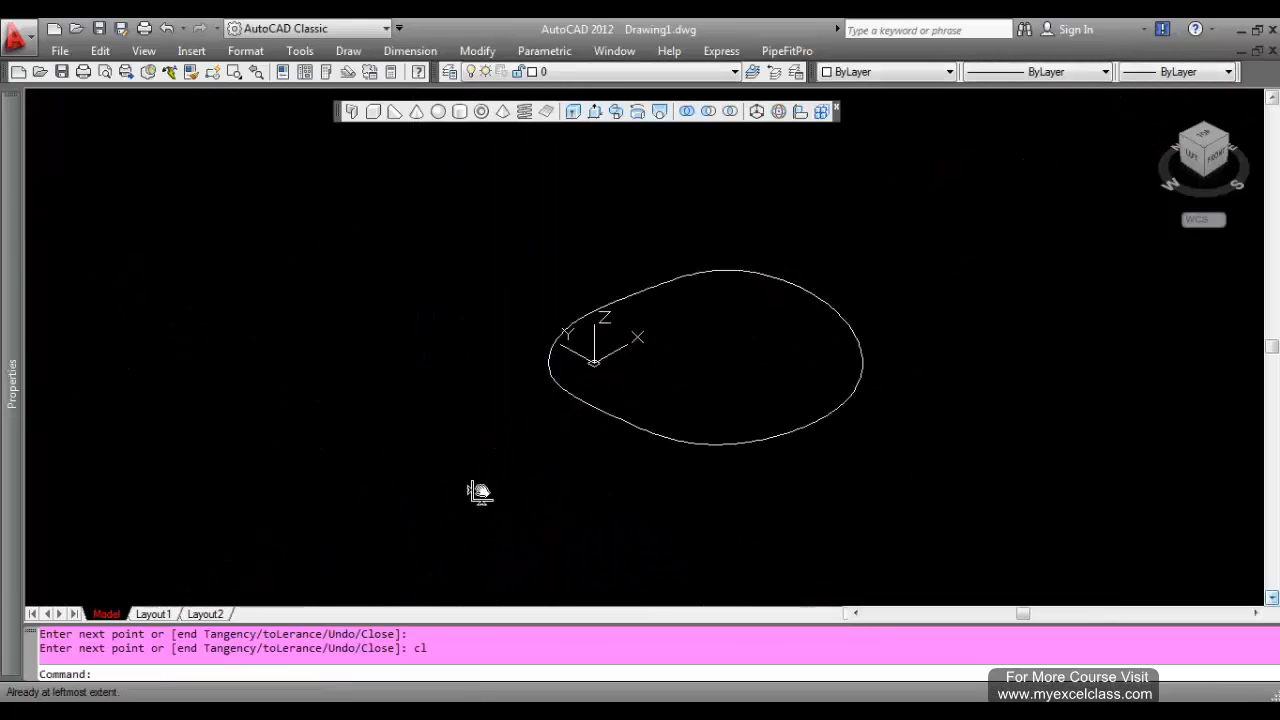
text(z)
key(Return)
text(e)
key(Return)
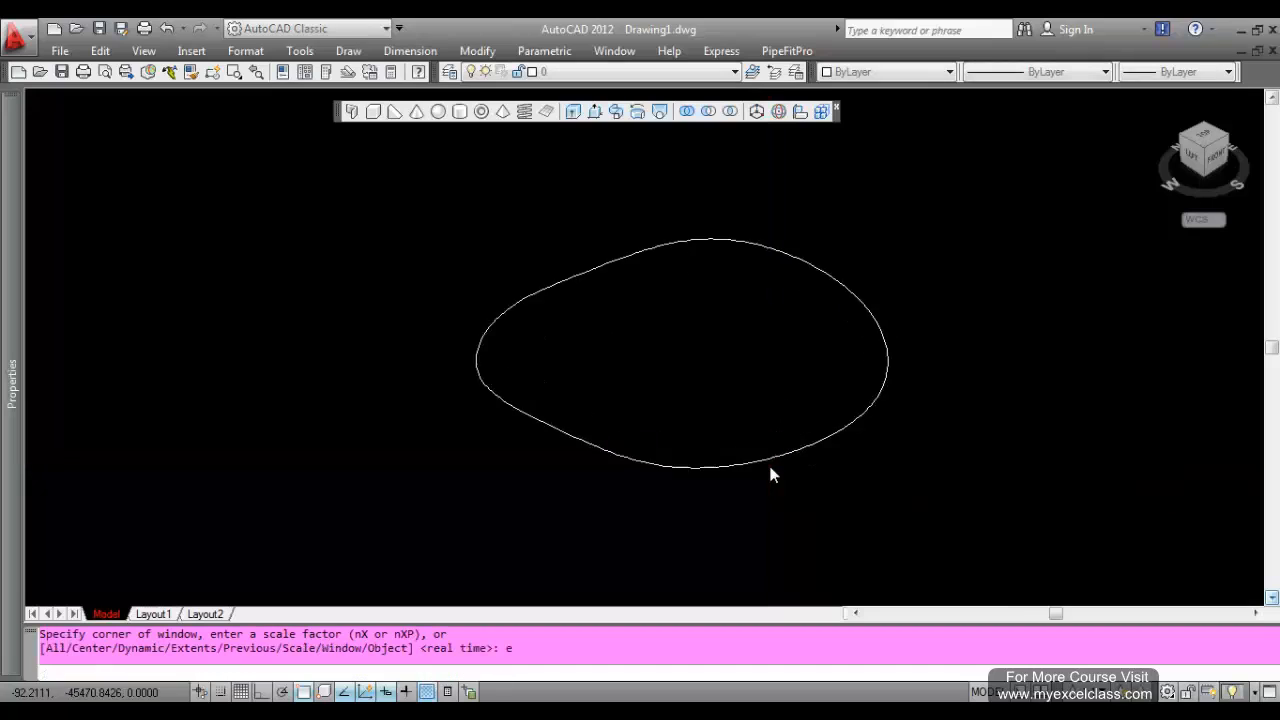
- Reshape the spline's upper and left sides by stretching fit points: raise both upper corners and pull the left side inward
scroll(430, 450, down, 3)
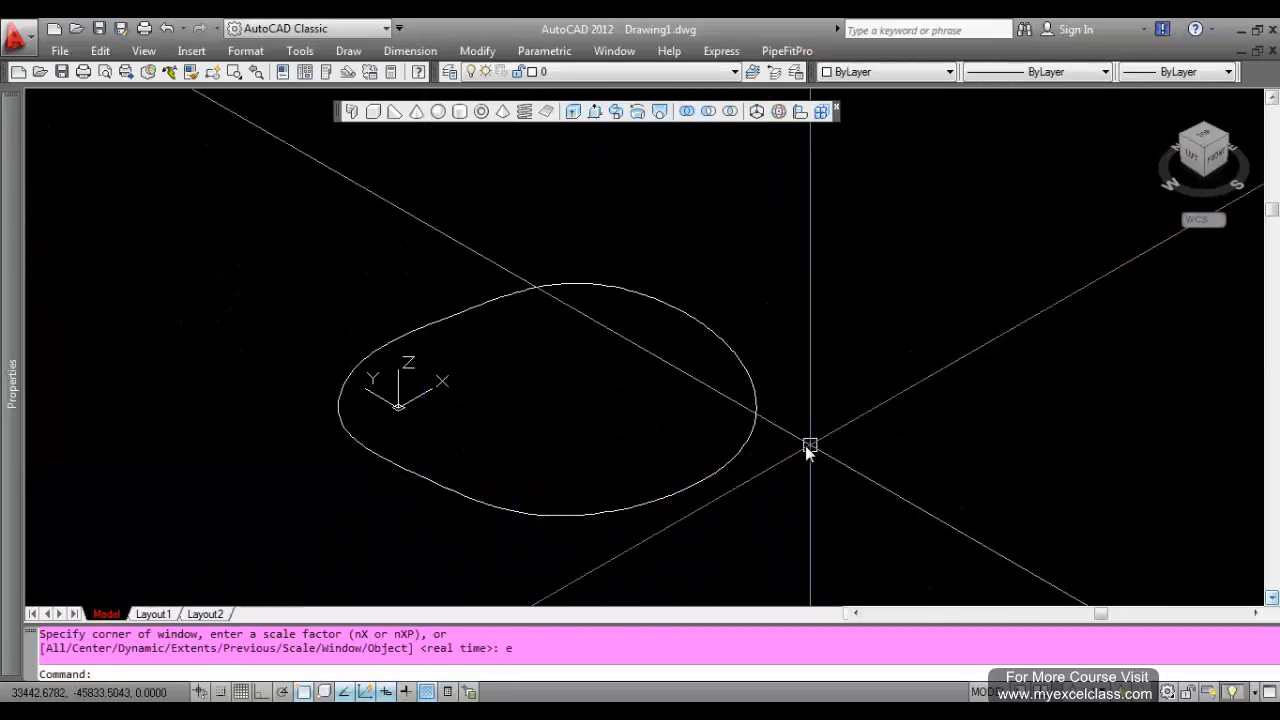
scroll(553, 502, up, 1)
click(540, 510)
click(528, 514)
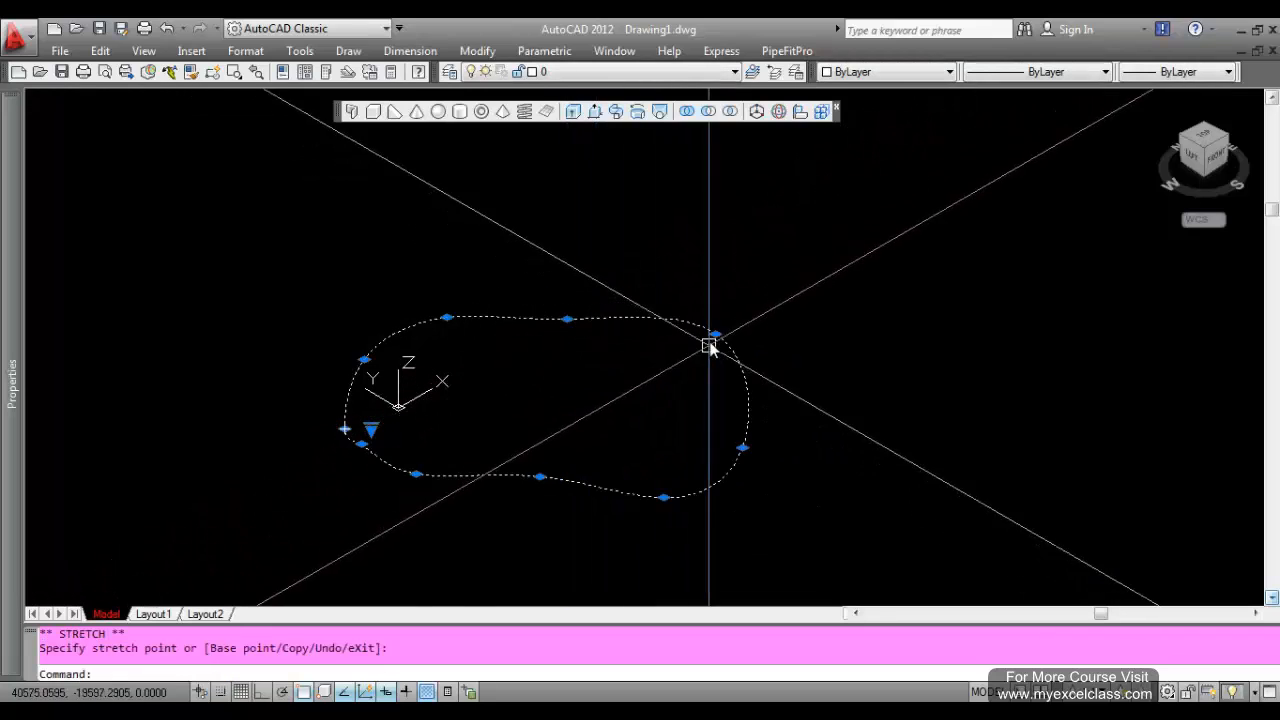
click(447, 317)
click(447, 276)
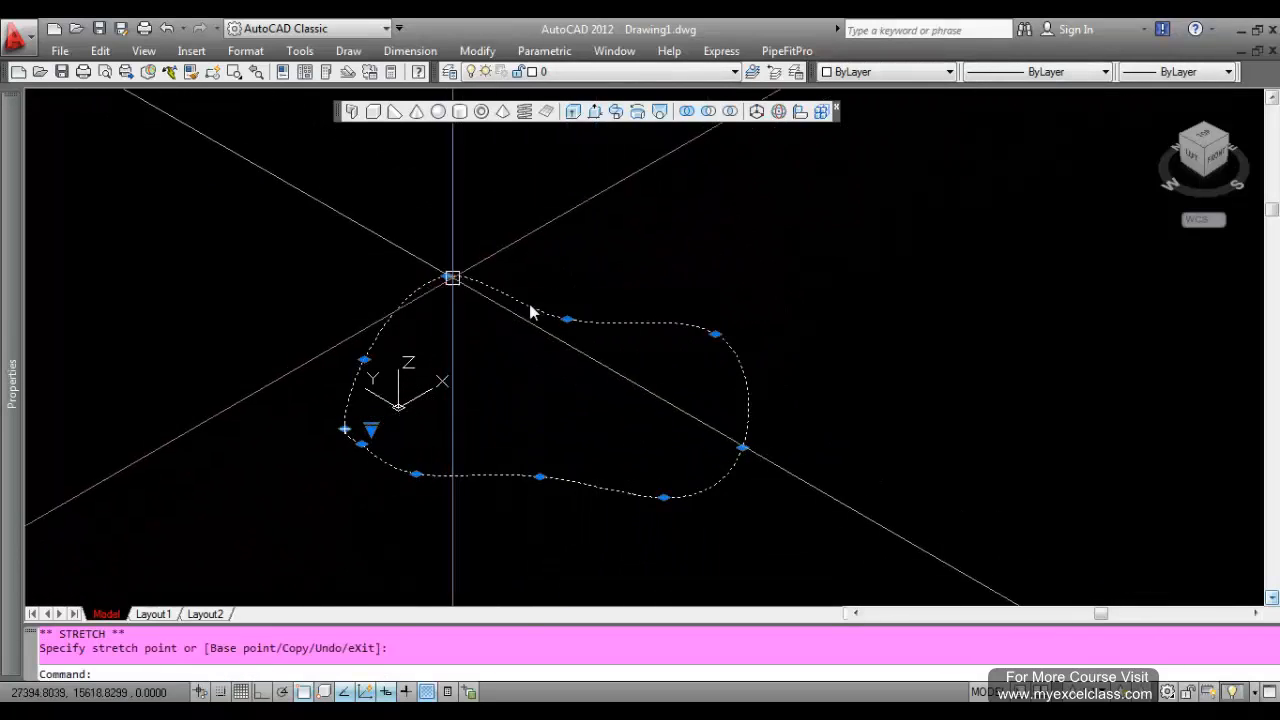
click(715, 334)
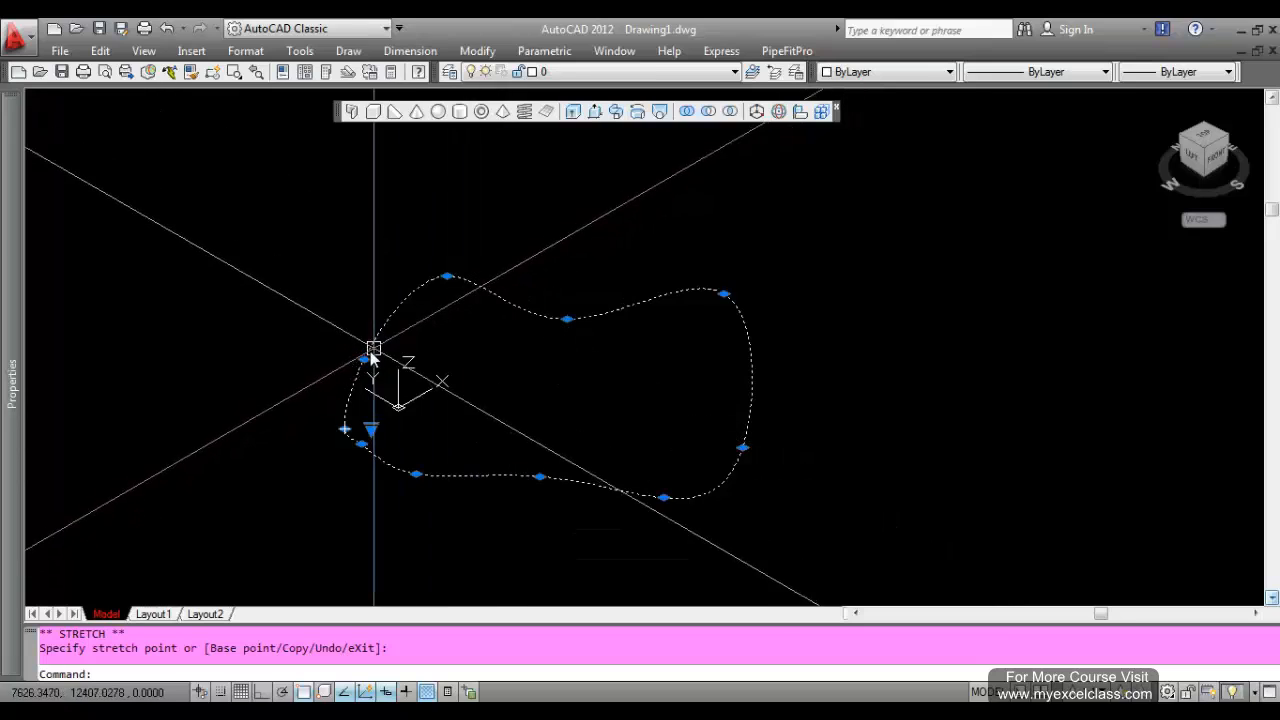
click(412, 361)
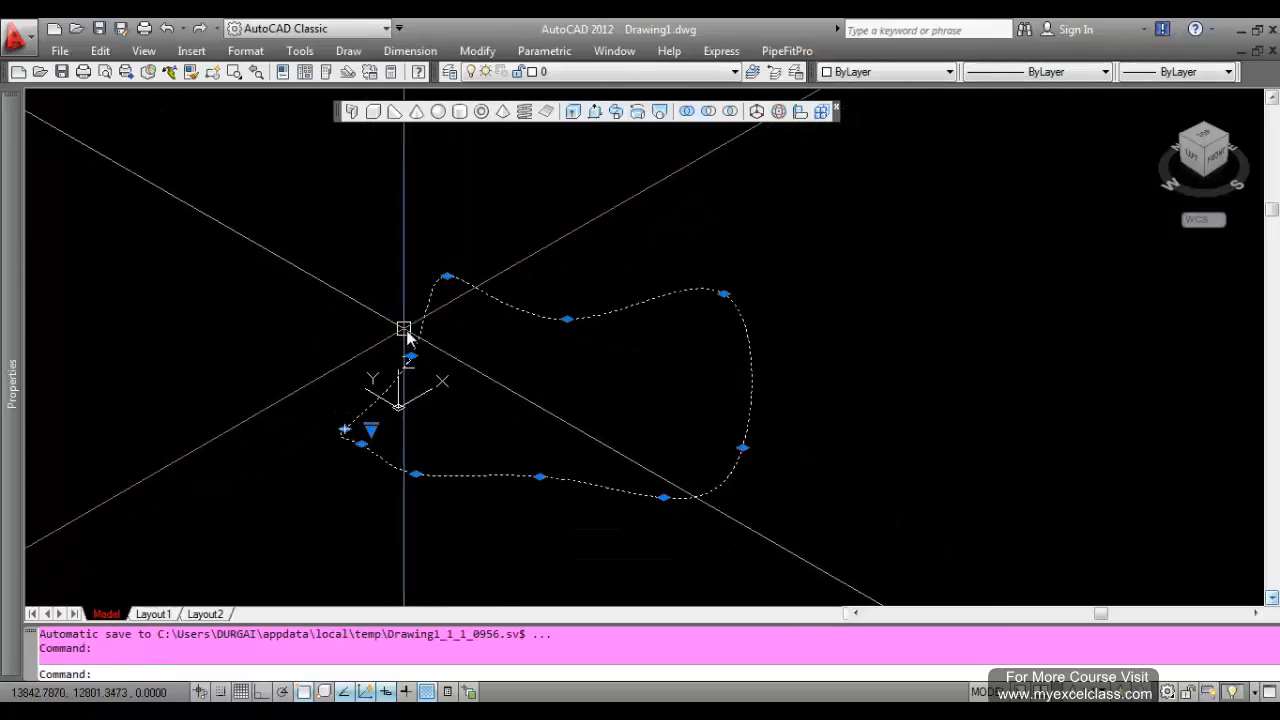
click(447, 278)
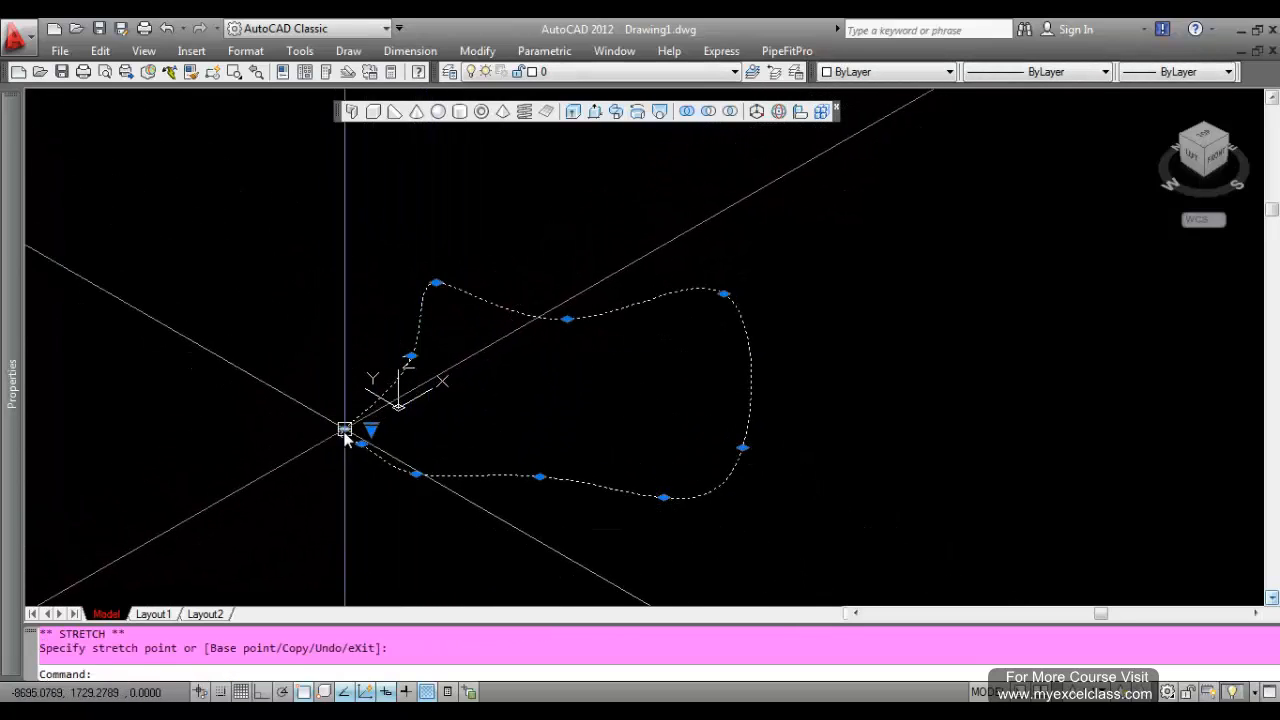
click(378, 427)
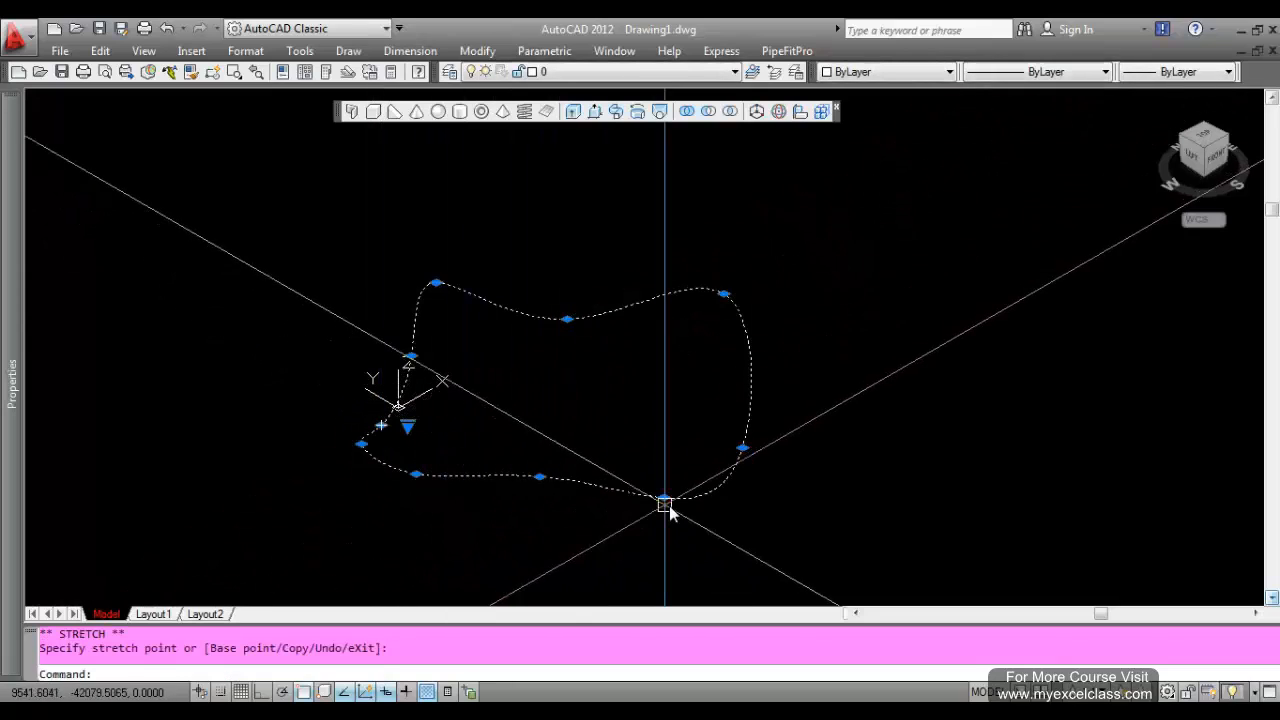
- Stretch the spline's lower right fit points upward and its lower middle fit point downward to form a wavy lower edge
click(742, 448)
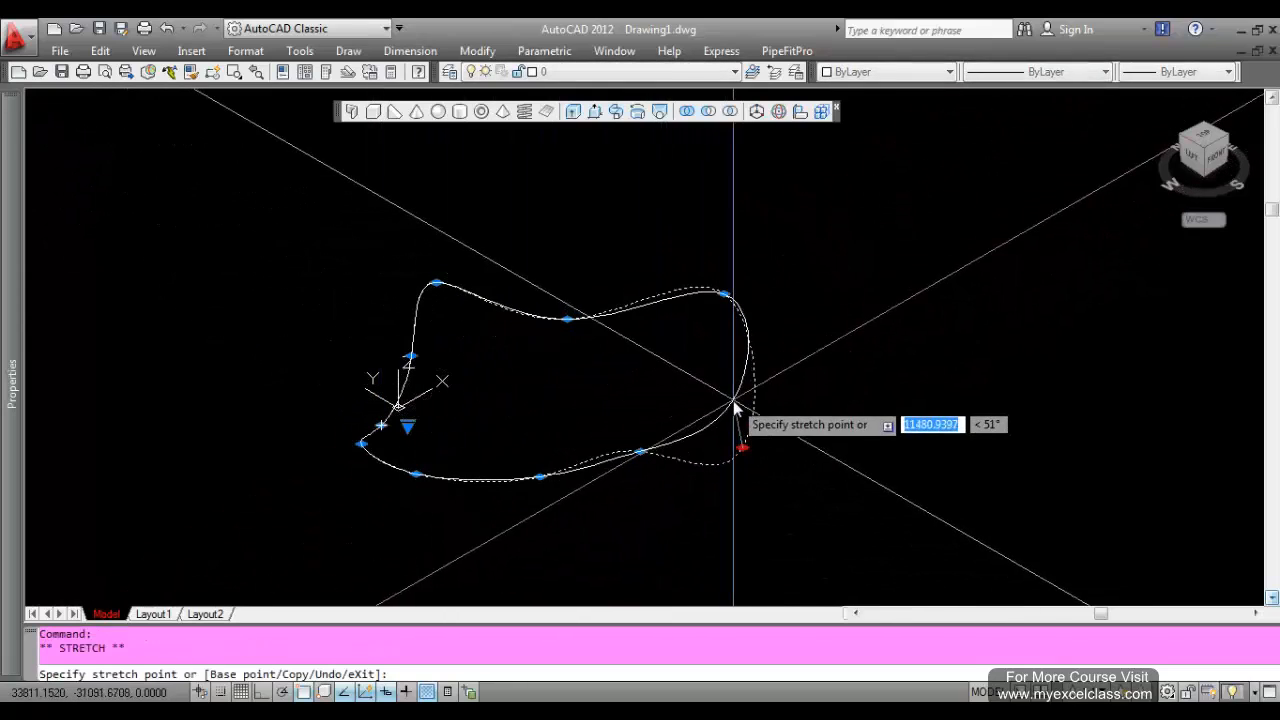
click(779, 393)
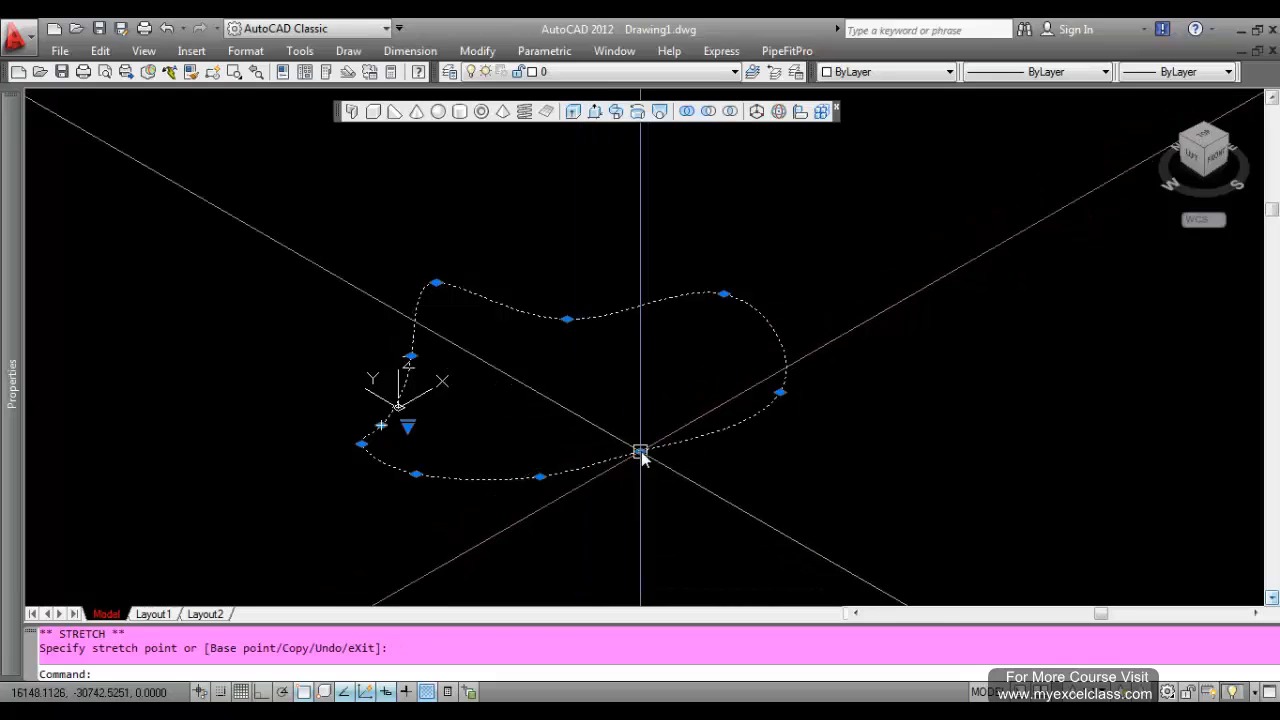
click(540, 477)
click(532, 518)
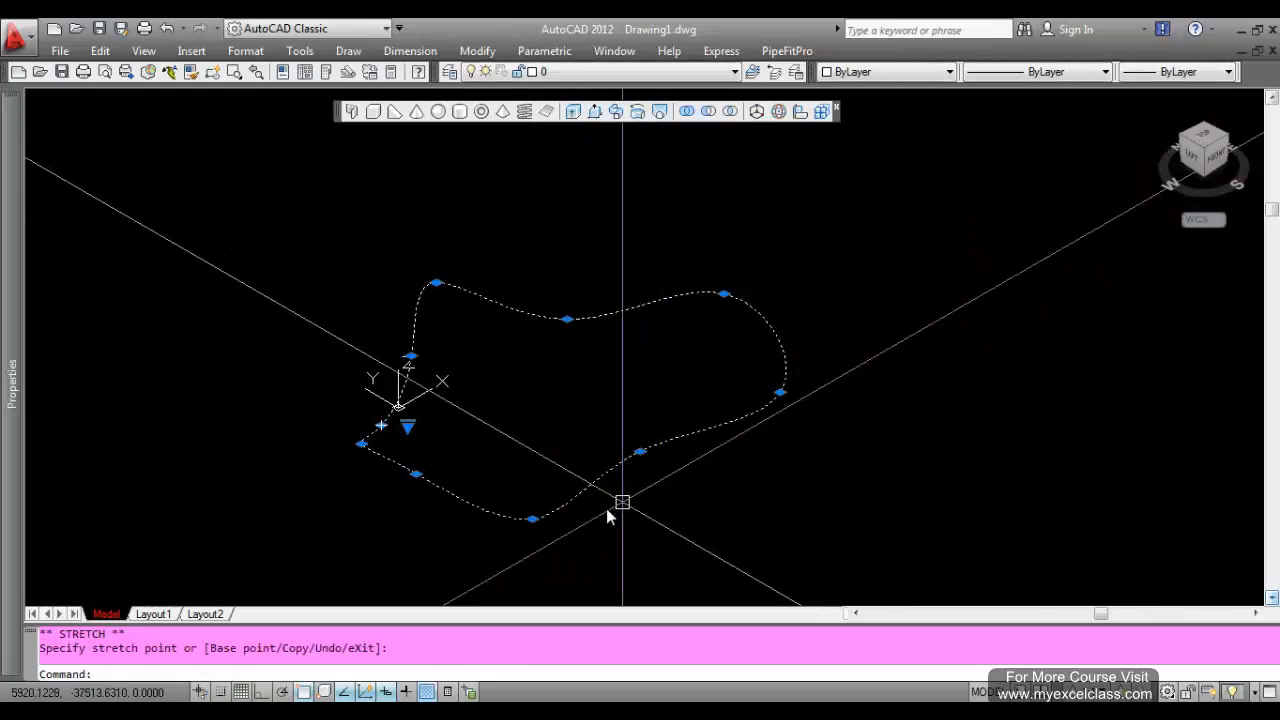
middle_drag(598, 506, 711, 466)
key(Escape)
middle_drag(711, 557, 654, 548)
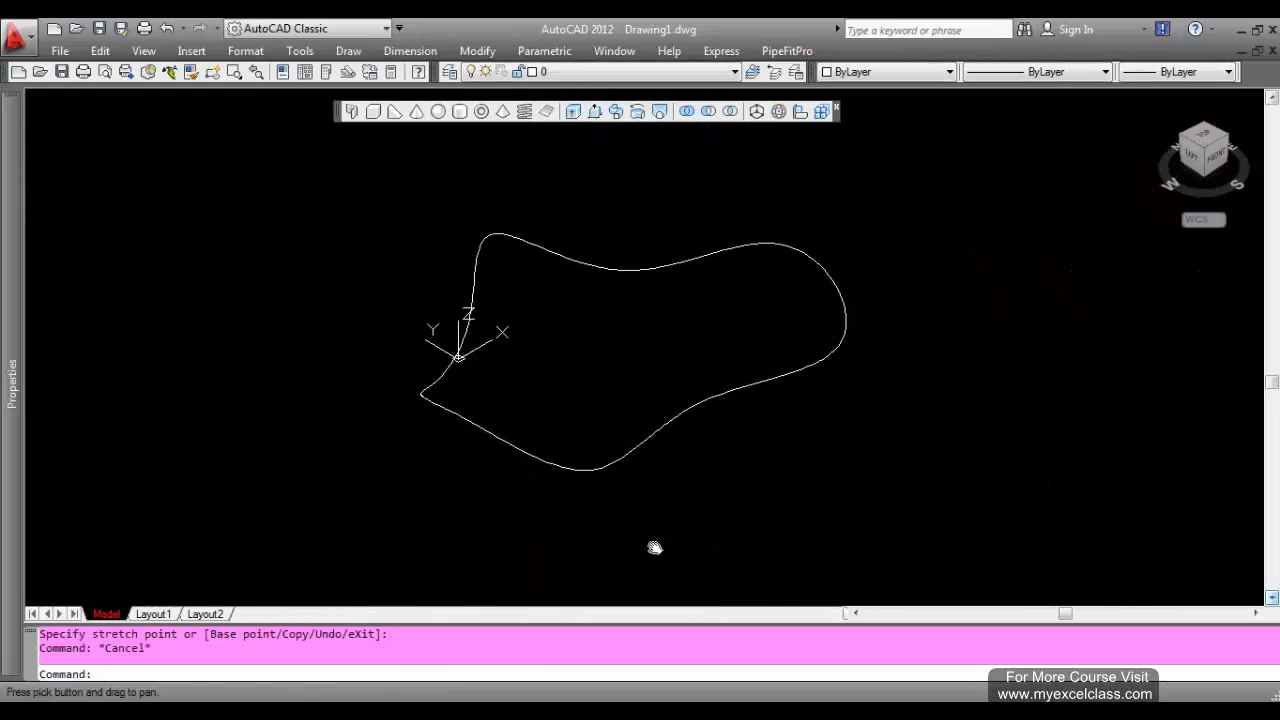
- Smooth the spline's sharp left corner by stretching the corner fit point inward and moving the adjacent start point onto it
click(474, 426)
click(421, 395)
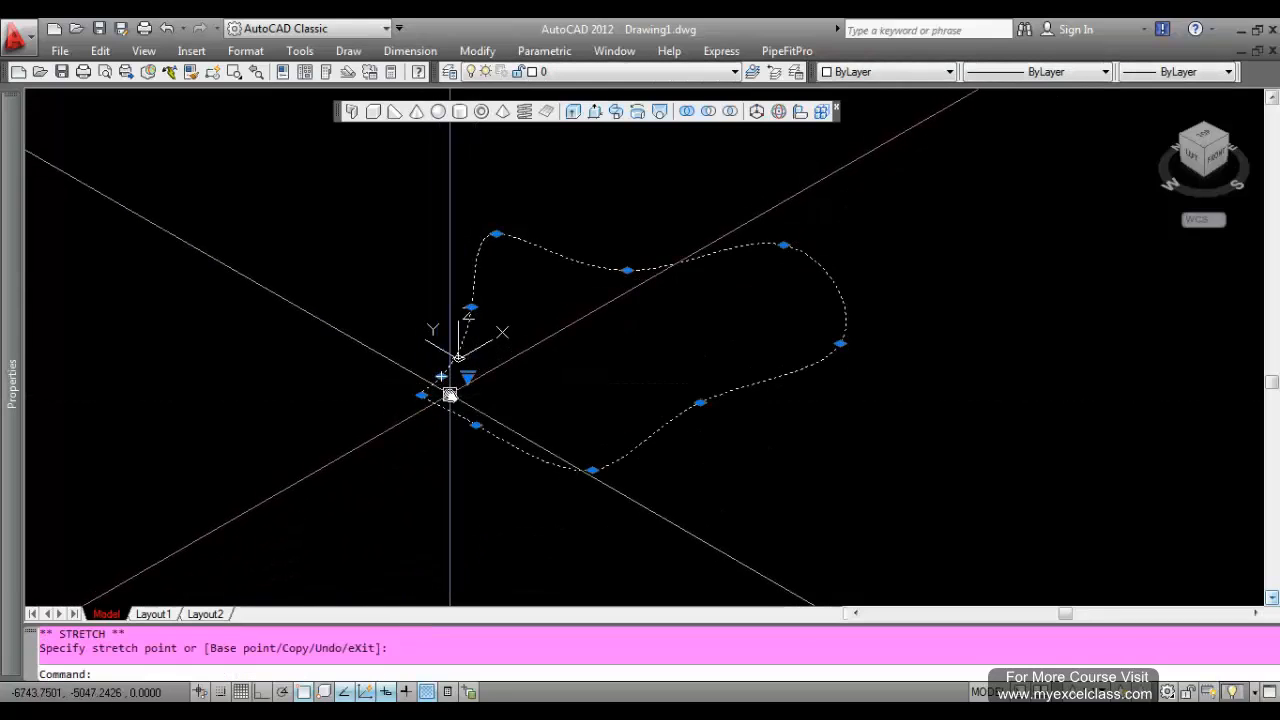
scroll(428, 394, up, 8)
click(403, 398)
click(528, 365)
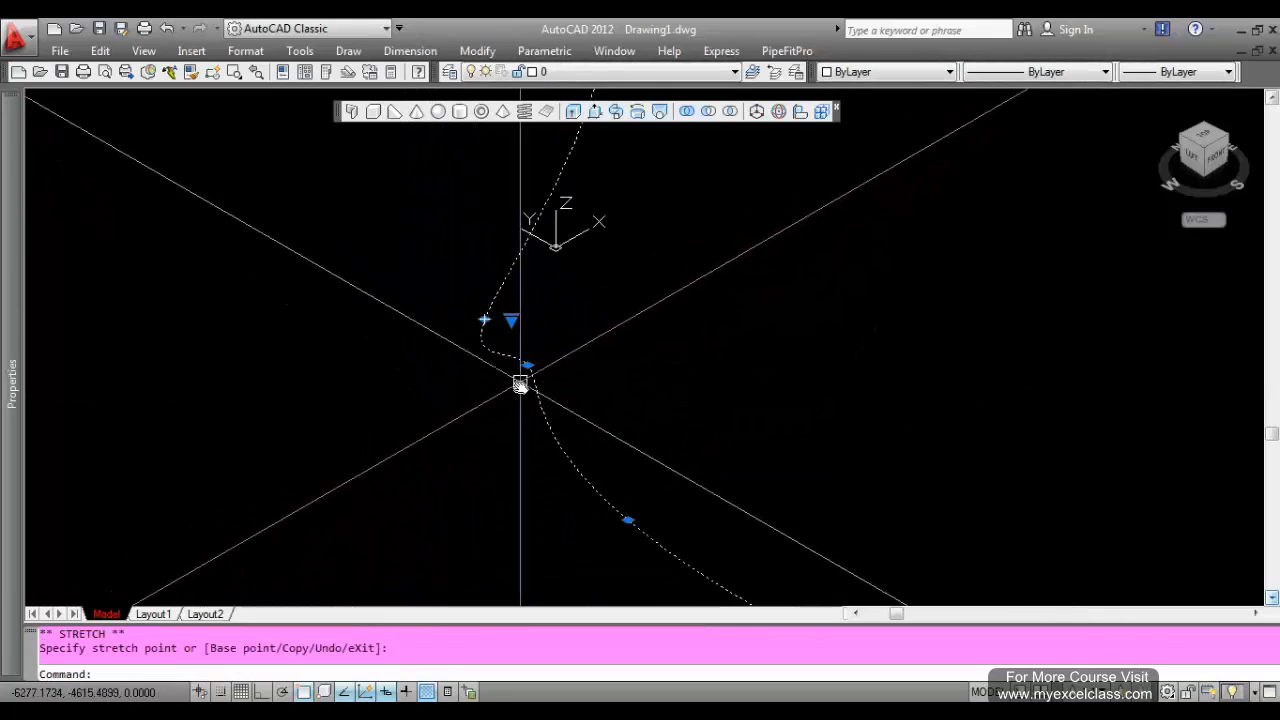
click(485, 322)
click(534, 366)
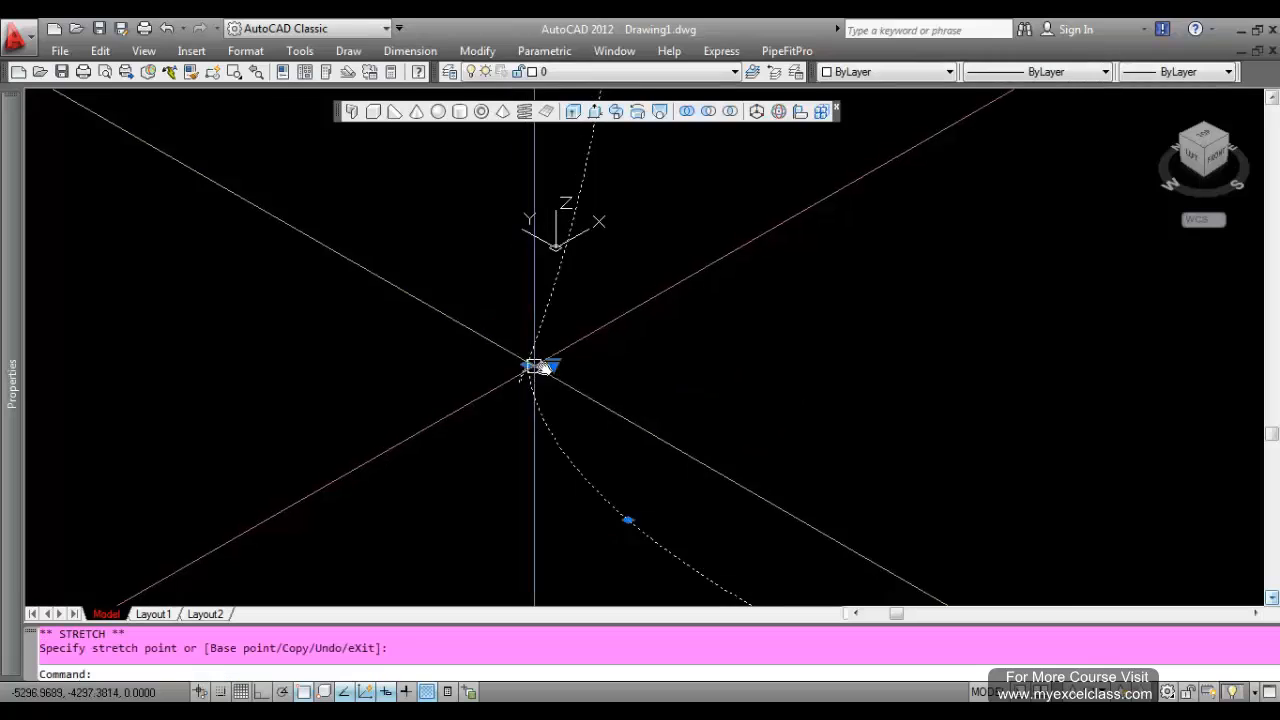
scroll(510, 395, down, 5)
scroll(449, 343, up, 7)
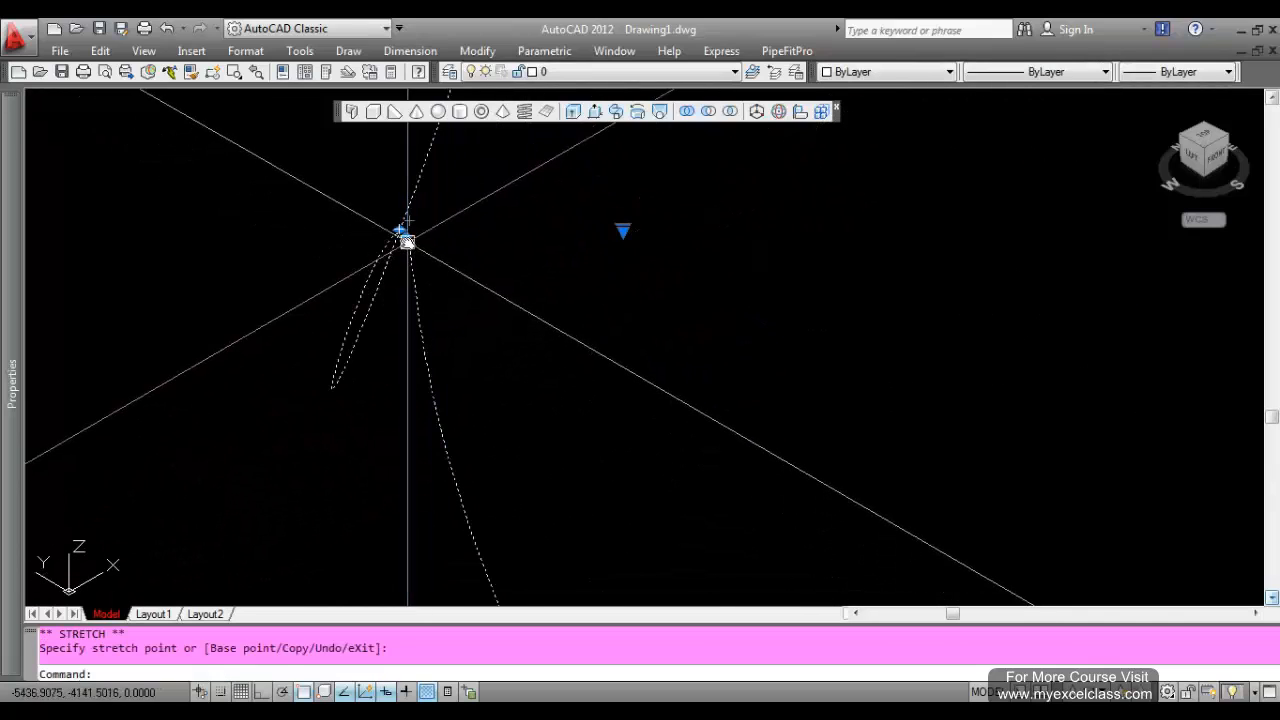
scroll(400, 245, down, 10)
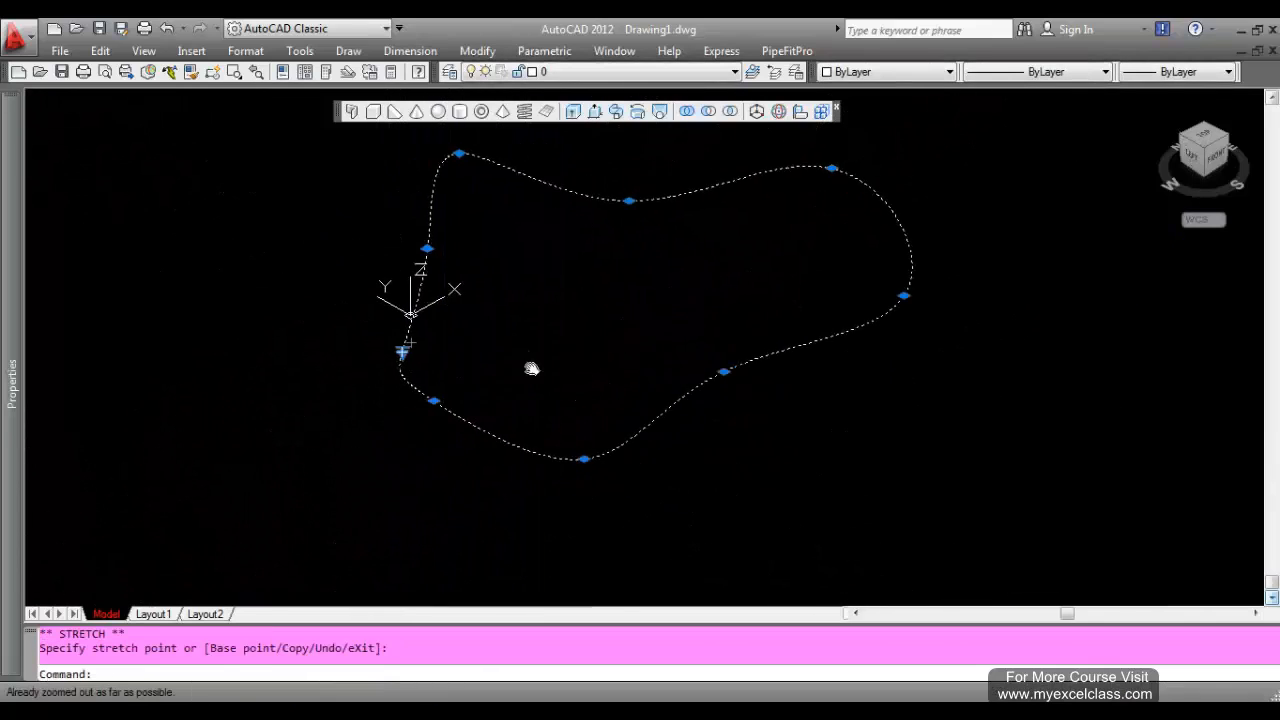
middle_drag(531, 368, 452, 431)
key(Escape)
middle_drag(398, 473, 514, 460)
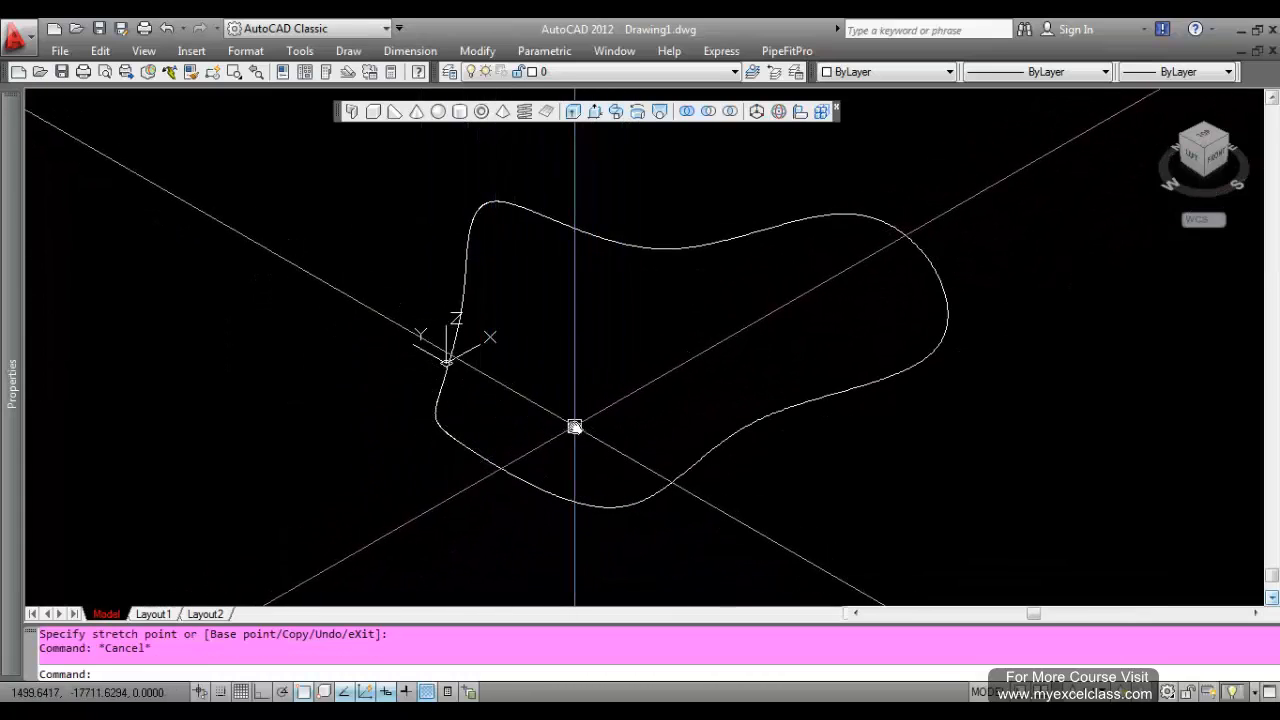
- Fit the whole reshaped spline in the view with some free space around it
text(z)
key(Return)
text(e)
key(Return)
scroll(427, 409, down, 5)
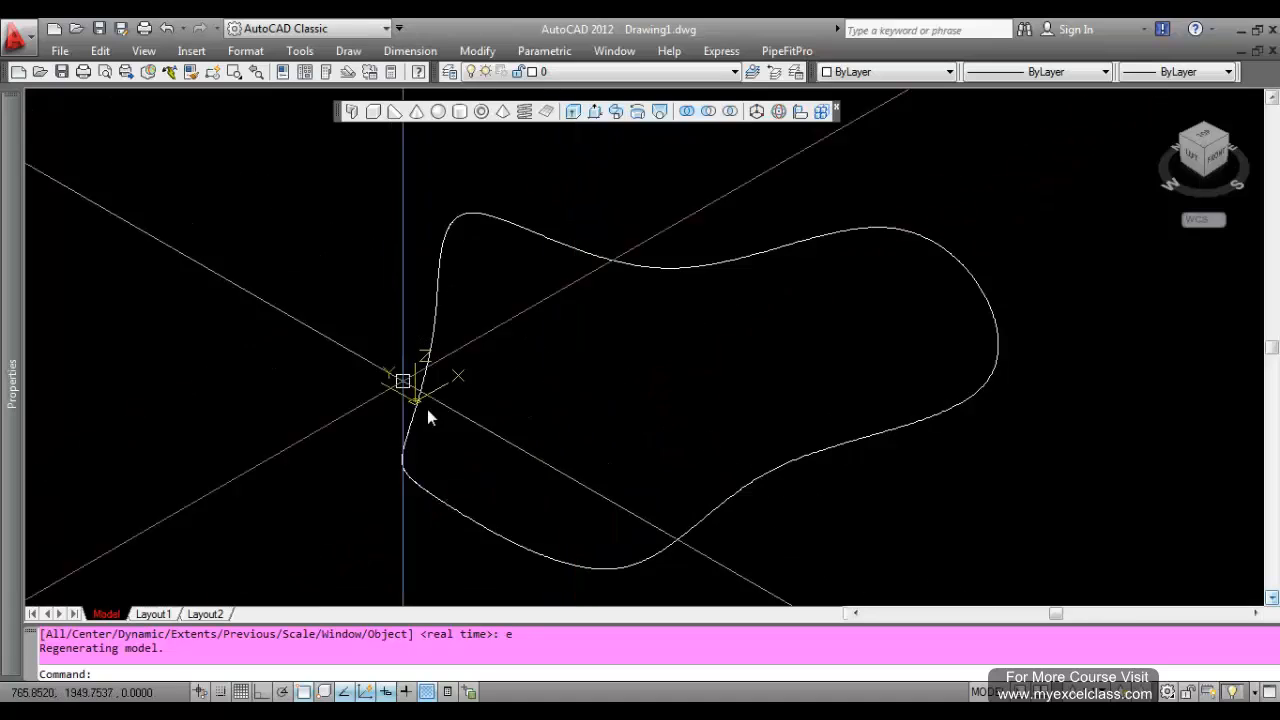
scroll(470, 475, up, 2)
middle_drag(483, 484, 477, 474)
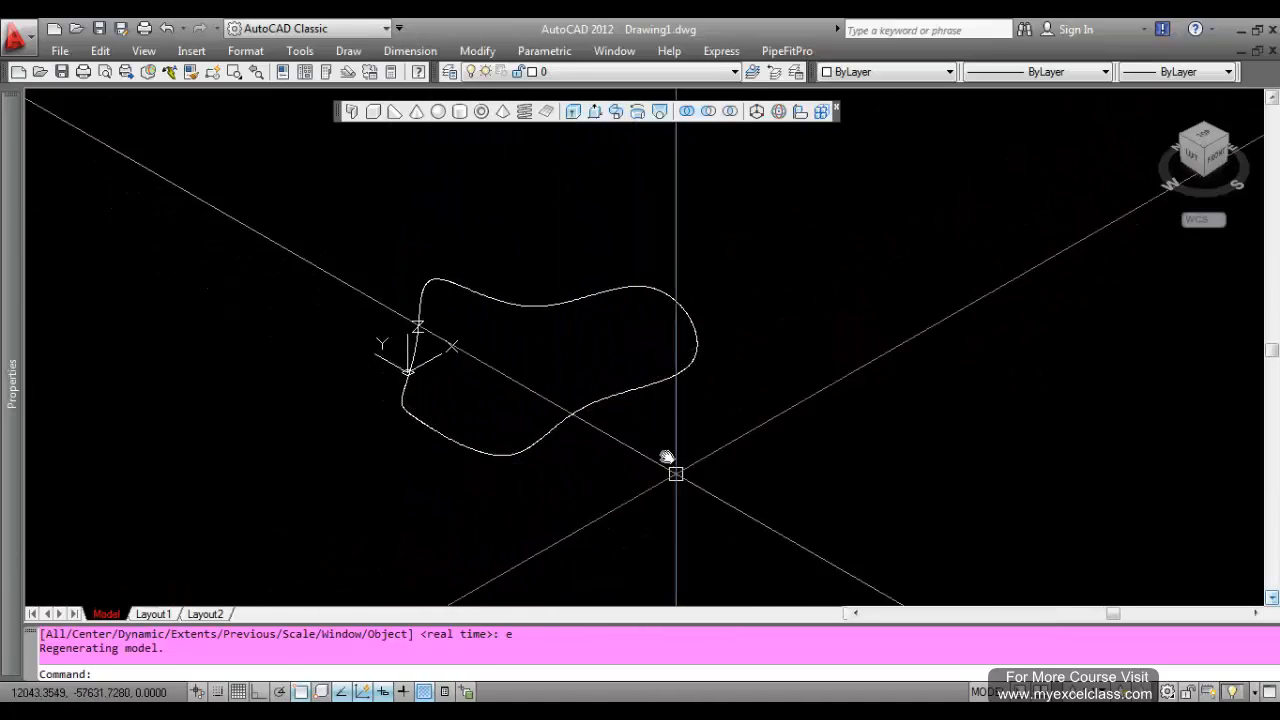
click(669, 449)
click(451, 314)
key(Escape)
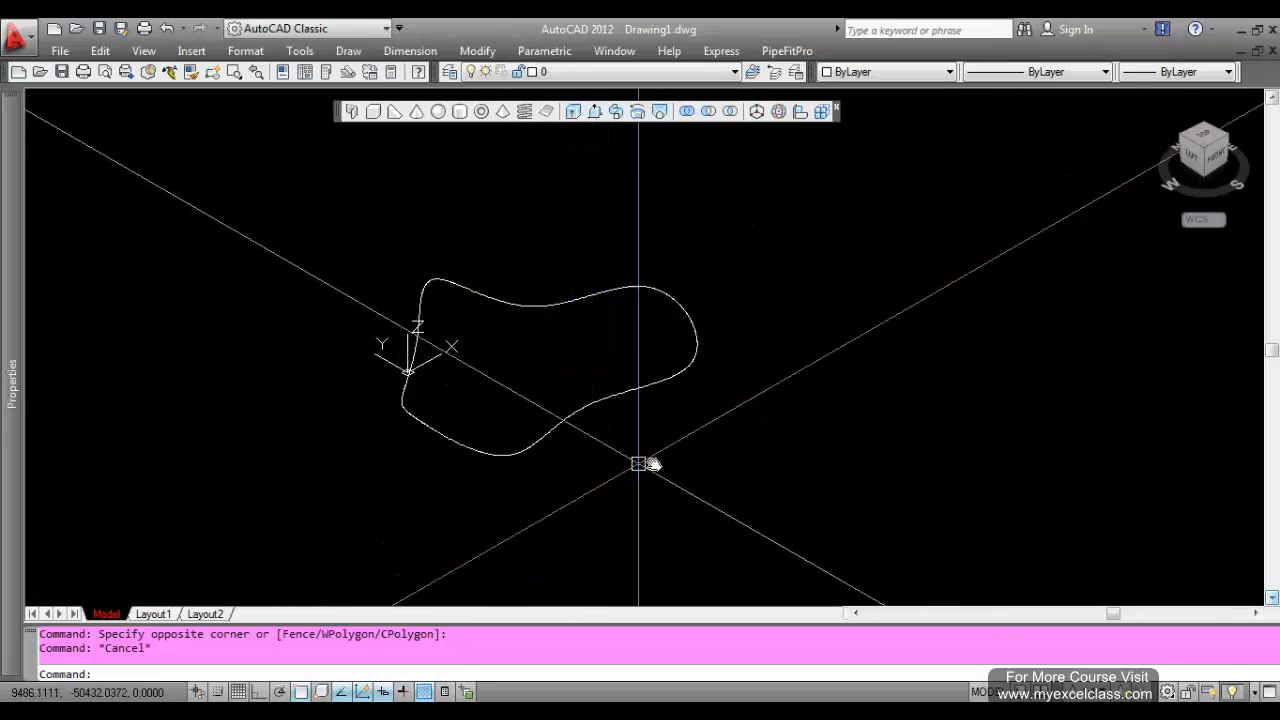
- Convert the closed spline into a polysolid wall using Polysolid's default Object option
click(352, 112)
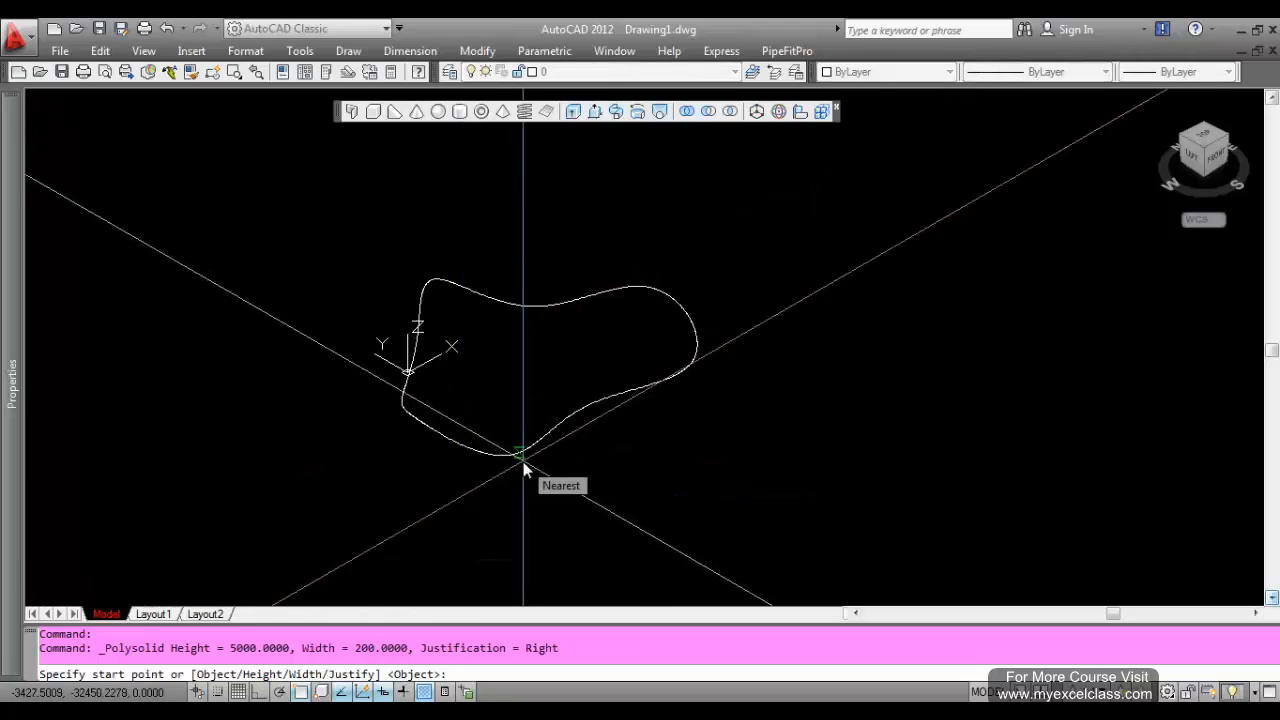
key(Escape)
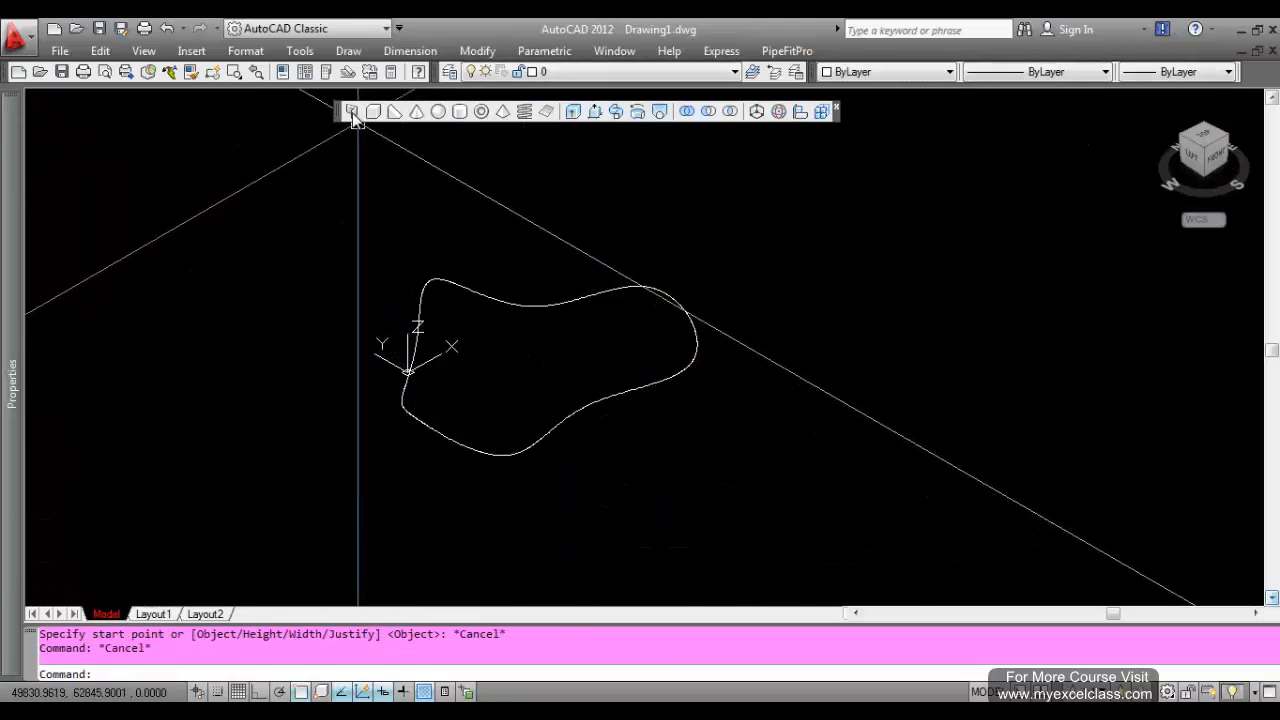
click(352, 112)
key(Return)
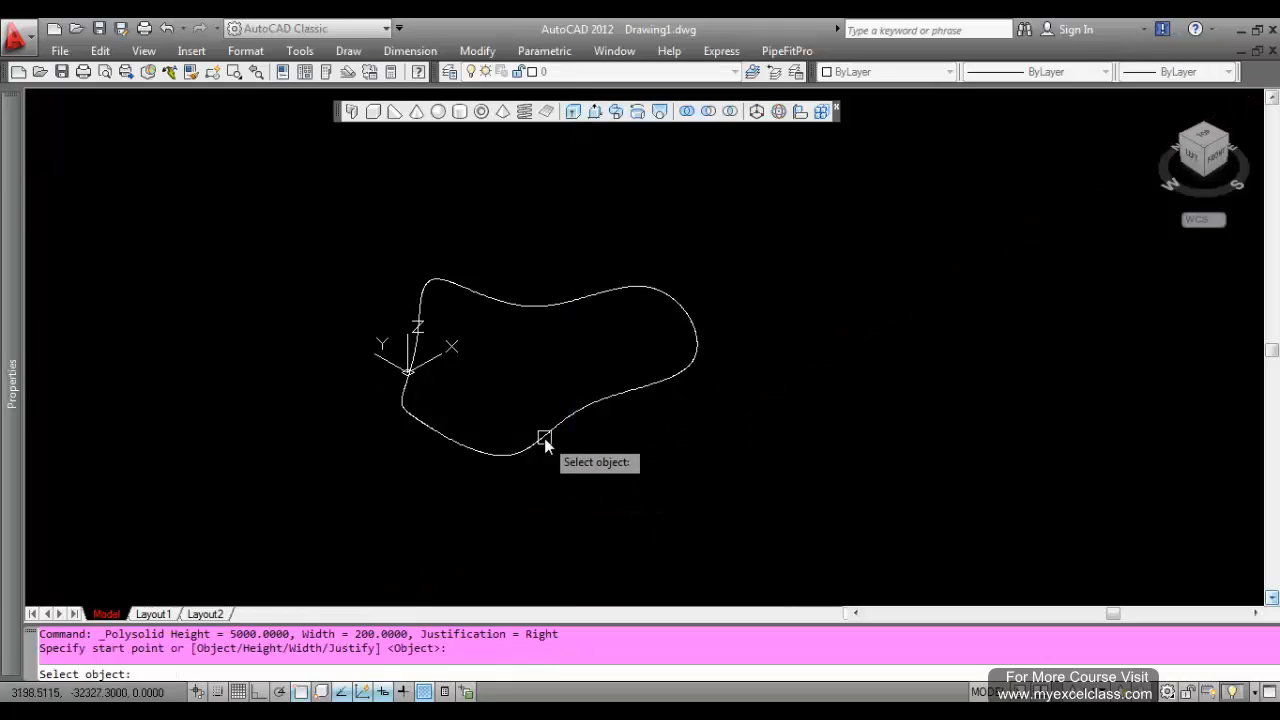
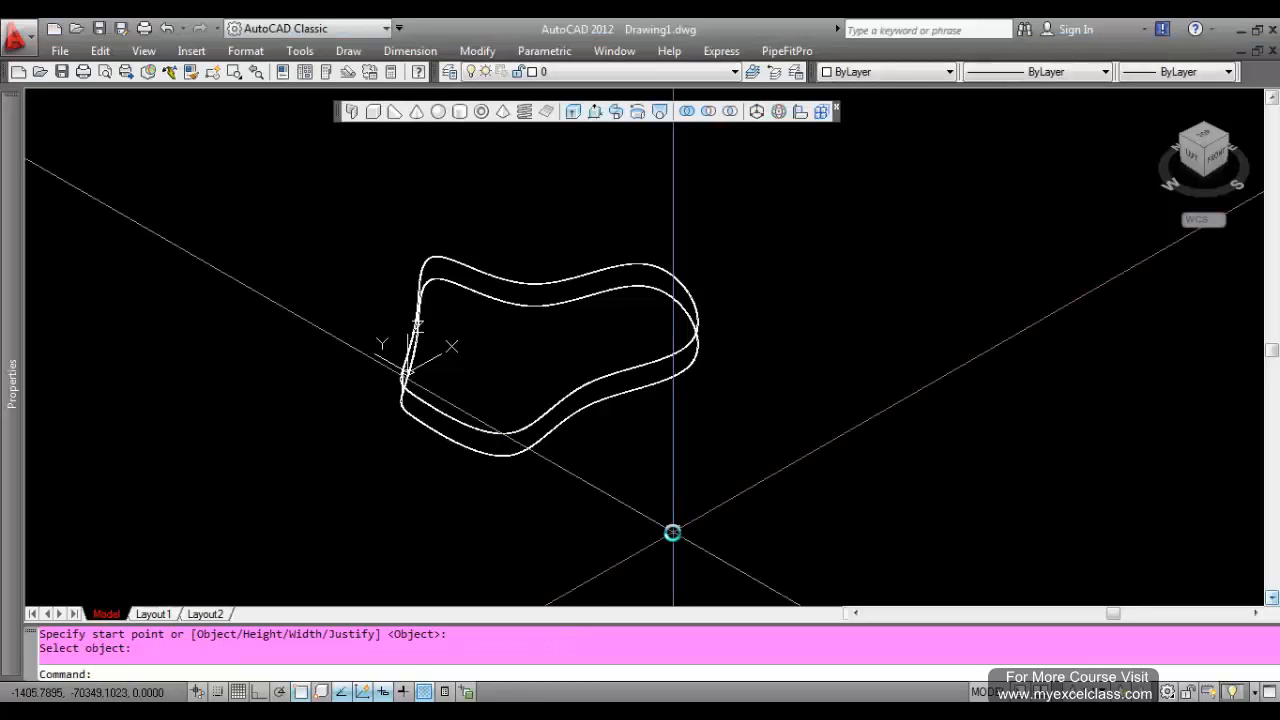
scroll(569, 331, up, 5)
scroll(785, 325, down, 5)
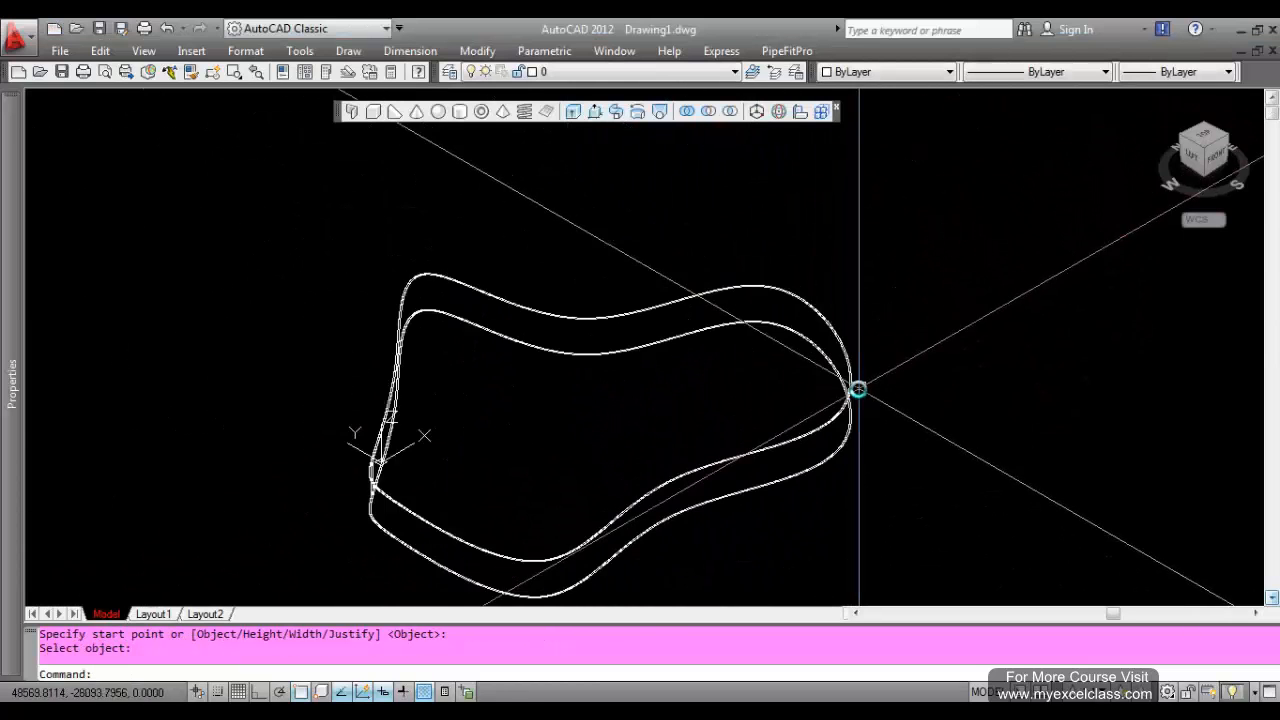
- Examine the spline-based wall up close along its whole outline, including its corners, curved edges and wall thickness
scroll(677, 403, up, 2)
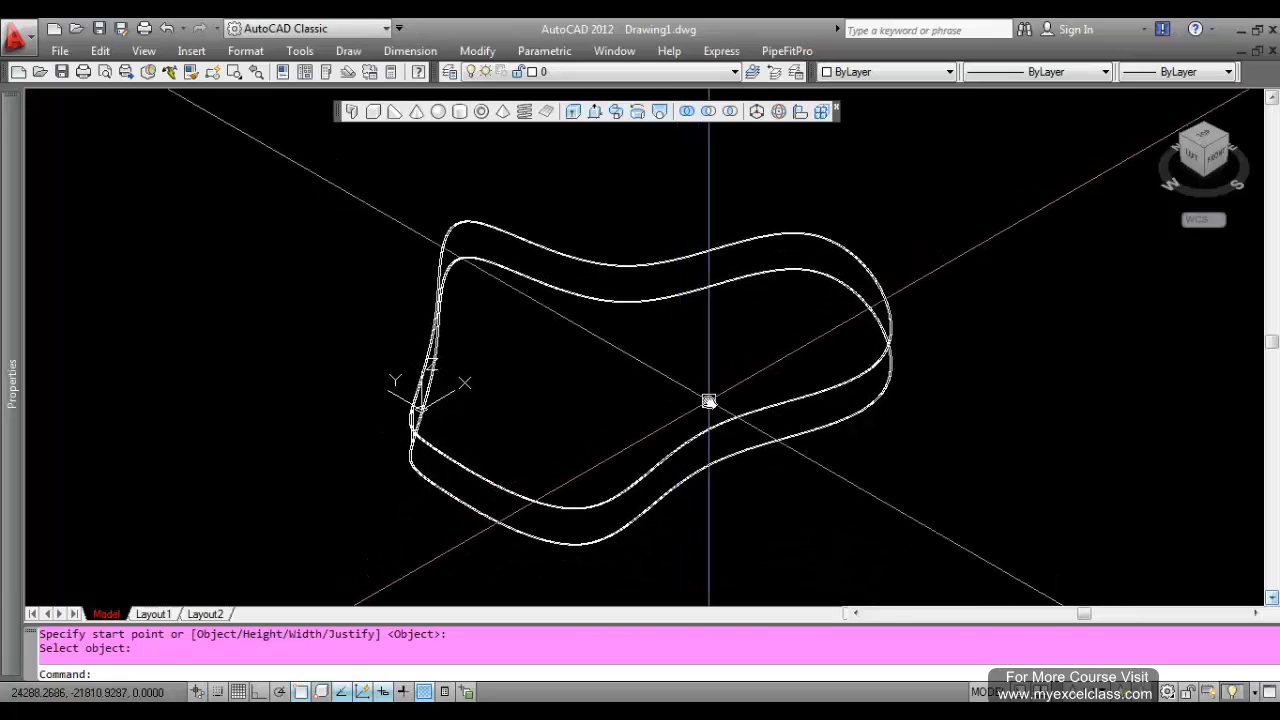
scroll(715, 390, down, 3)
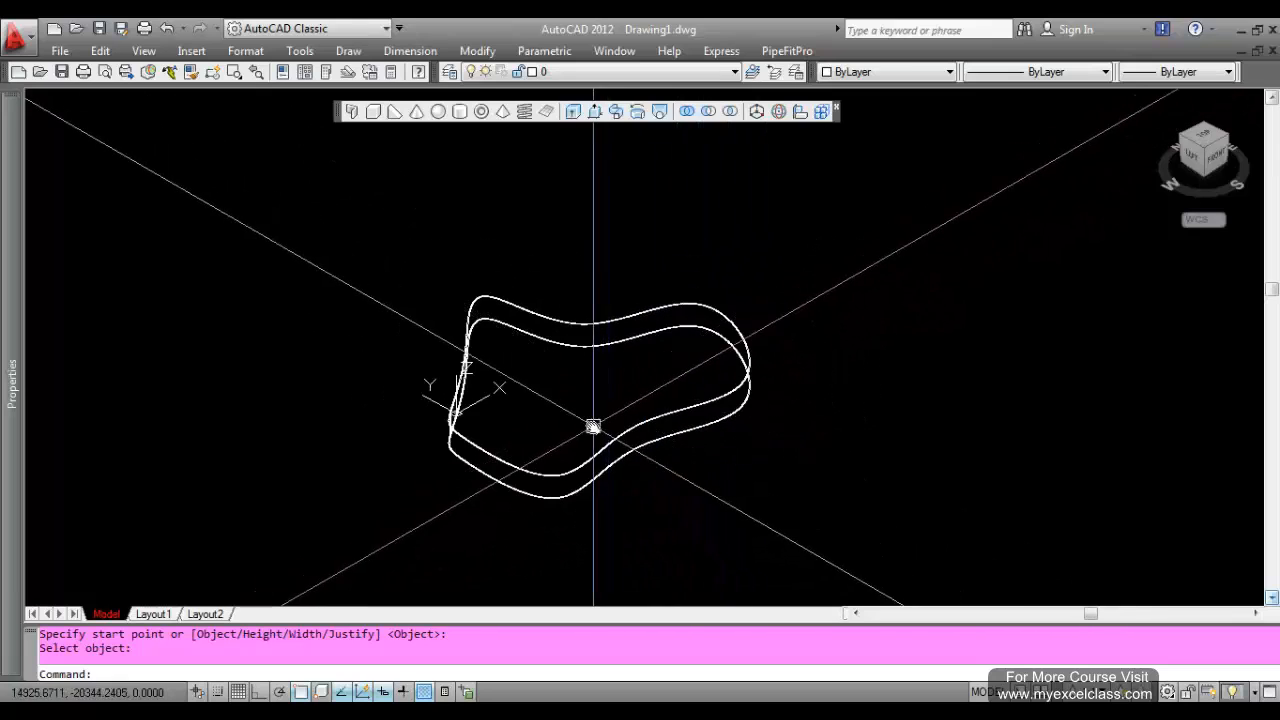
scroll(521, 441, up, 3)
scroll(549, 520, up, 5)
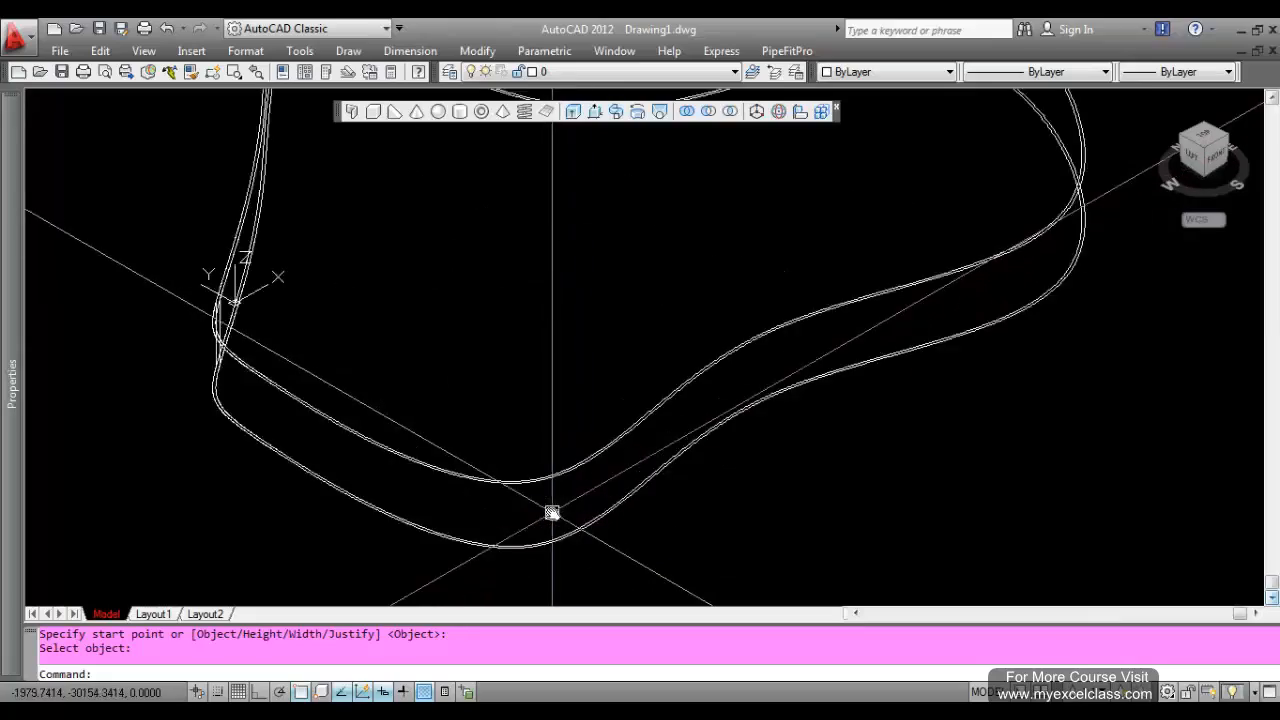
scroll(513, 470, down, 4)
scroll(394, 423, up, 5)
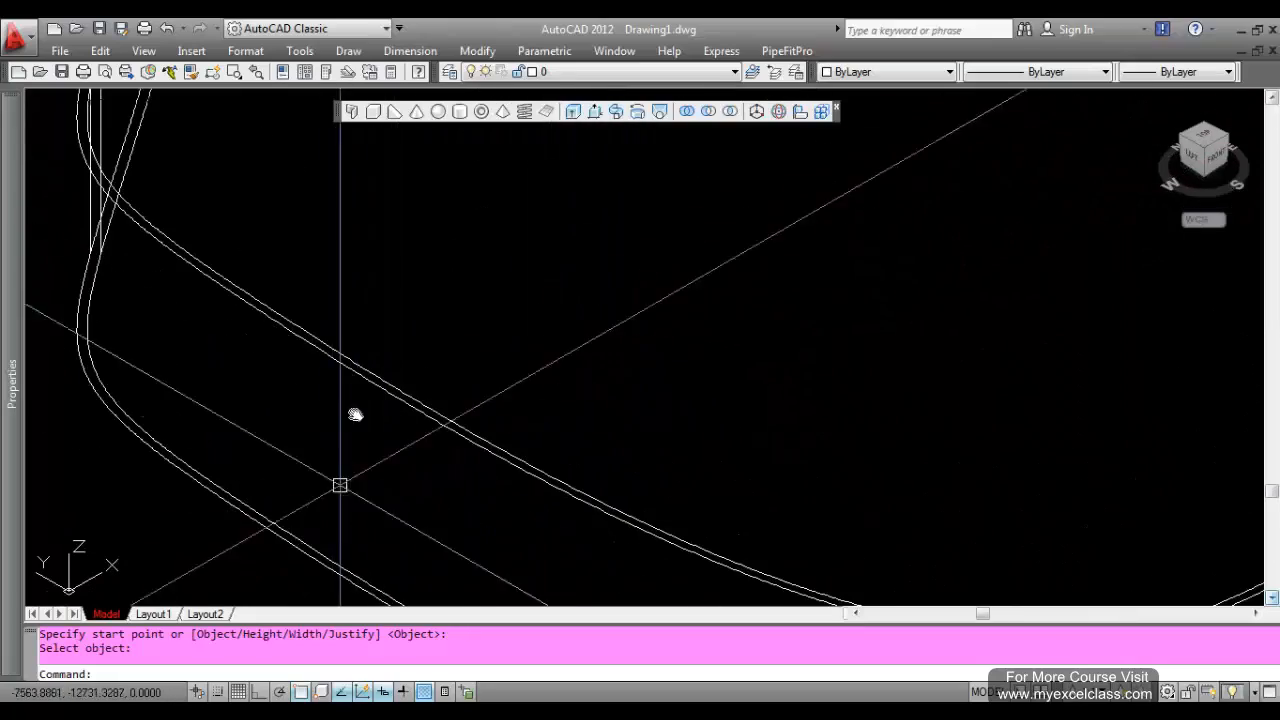
scroll(331, 519, down, 4)
scroll(300, 357, up, 5)
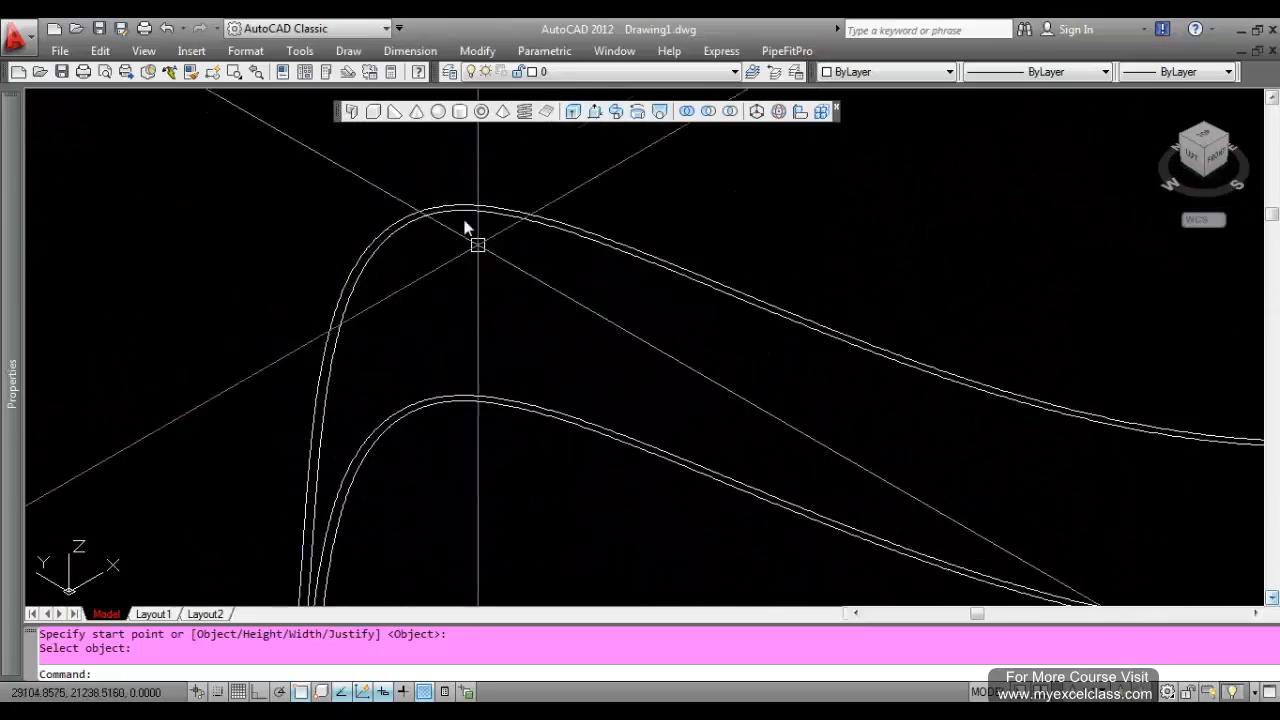
scroll(477, 243, down, 4)
scroll(609, 299, up, 2)
middle_drag(551, 363, 634, 360)
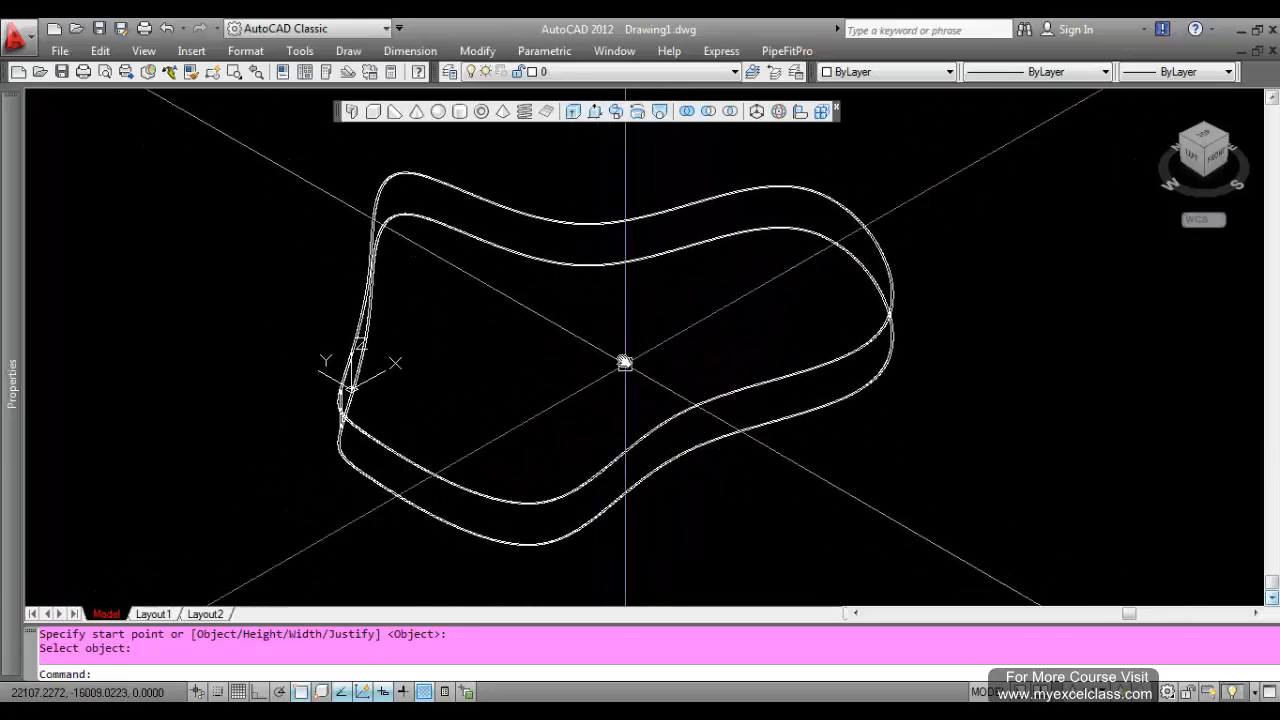
middle_drag(624, 362, 523, 366)
scroll(559, 443, down, 2)
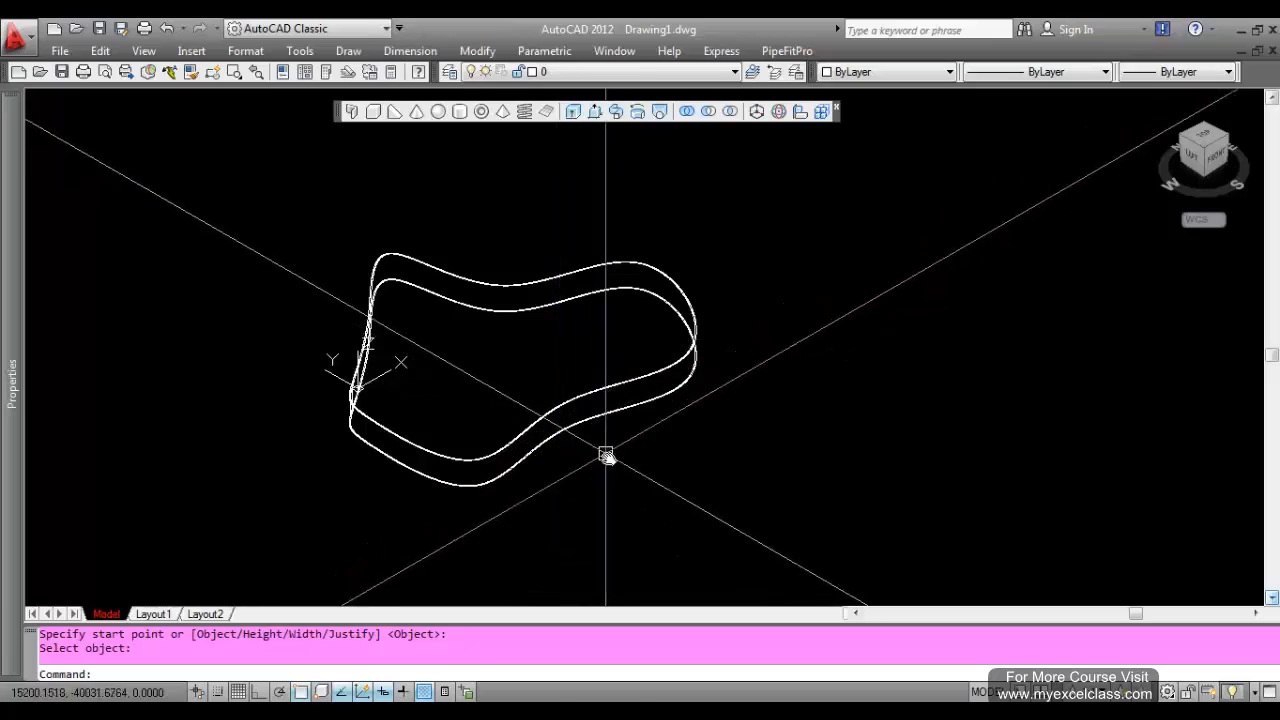
middle_drag(572, 471, 580, 463)
scroll(526, 401, up, 3)
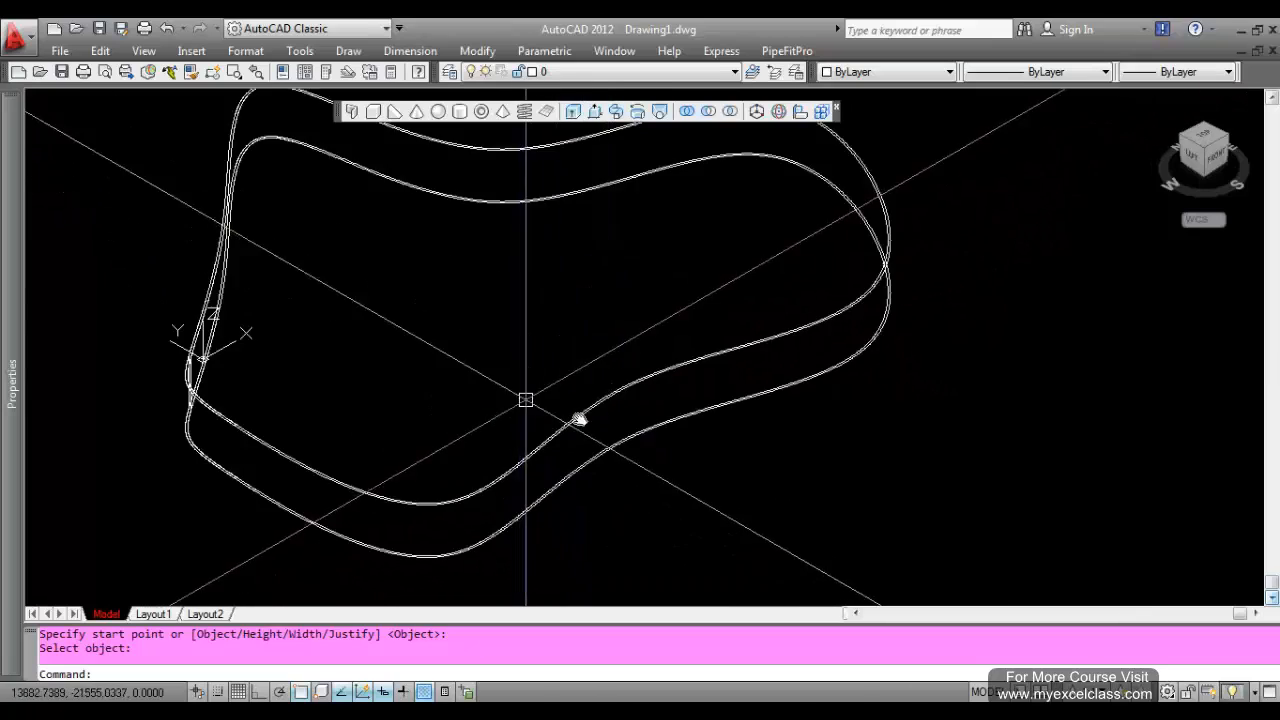
scroll(646, 424, down, 3)
middle_drag(757, 407, 660, 440)
scroll(672, 300, up, 6)
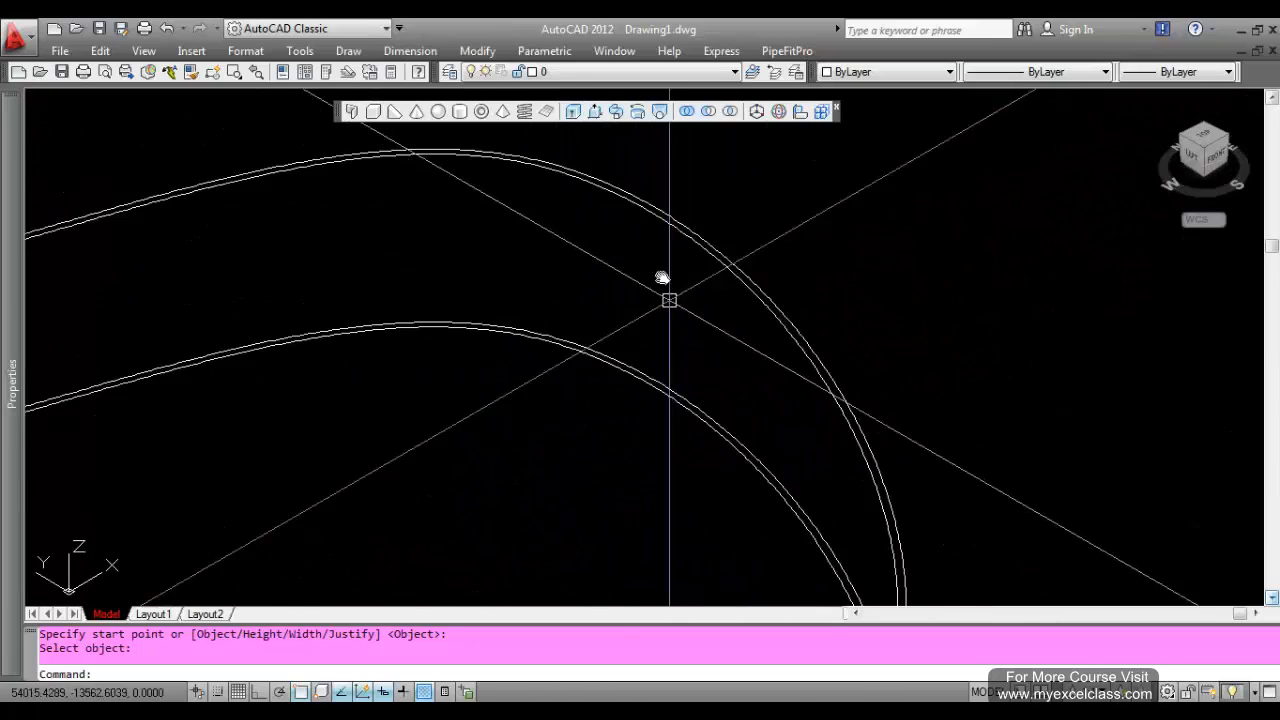
scroll(843, 294, down, 6)
scroll(669, 350, up, 1)
middle_drag(662, 341, 609, 373)
scroll(610, 373, up, 5)
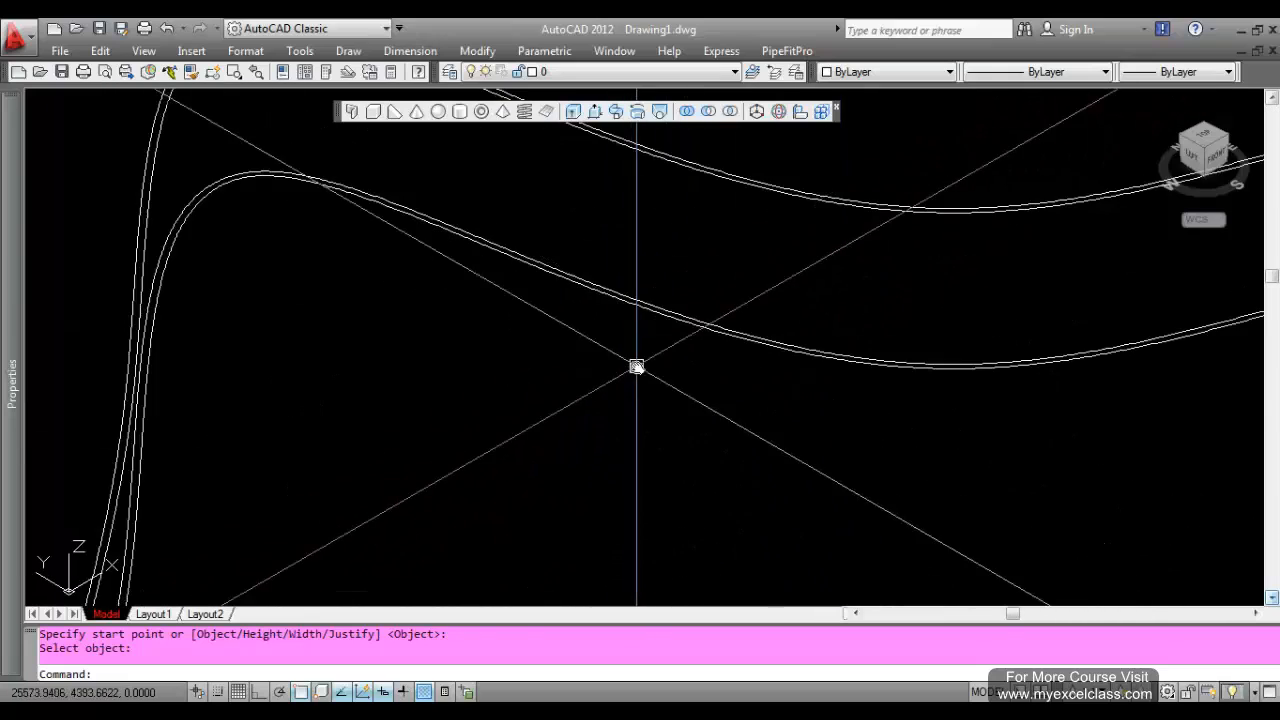
scroll(663, 463, down, 7)
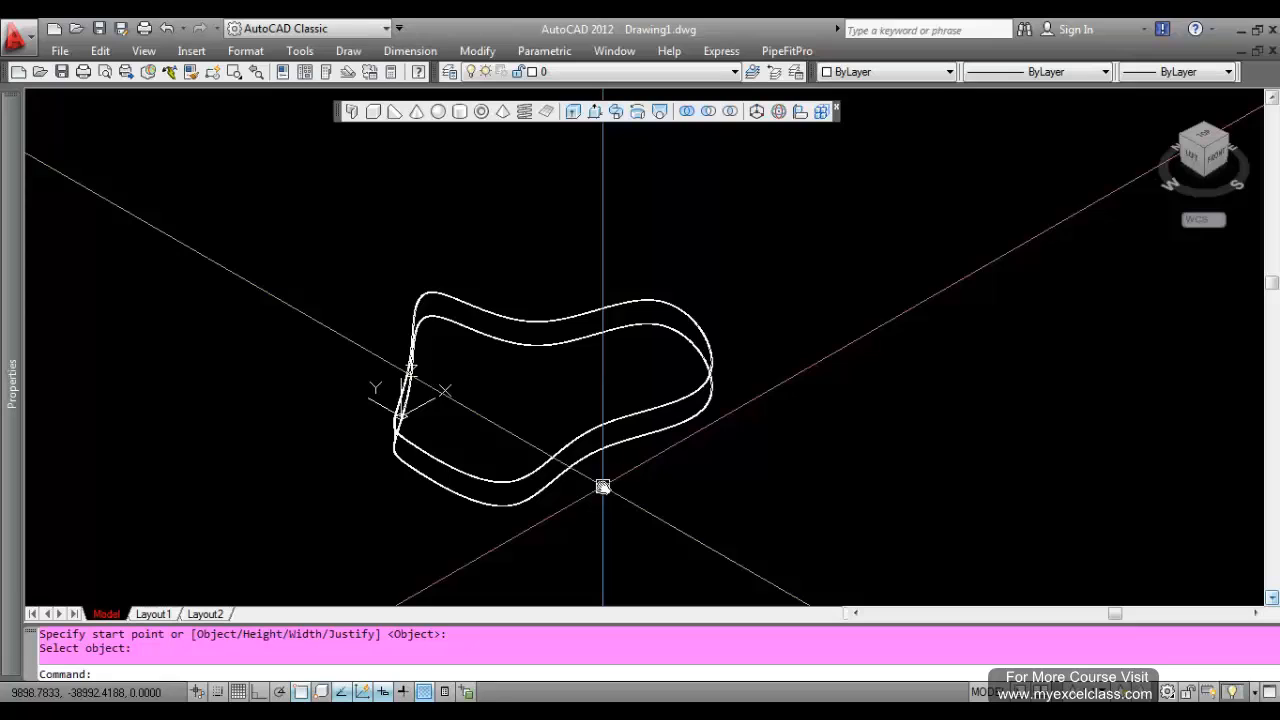
- Erase the spline-based wall from the drawing
click(689, 462)
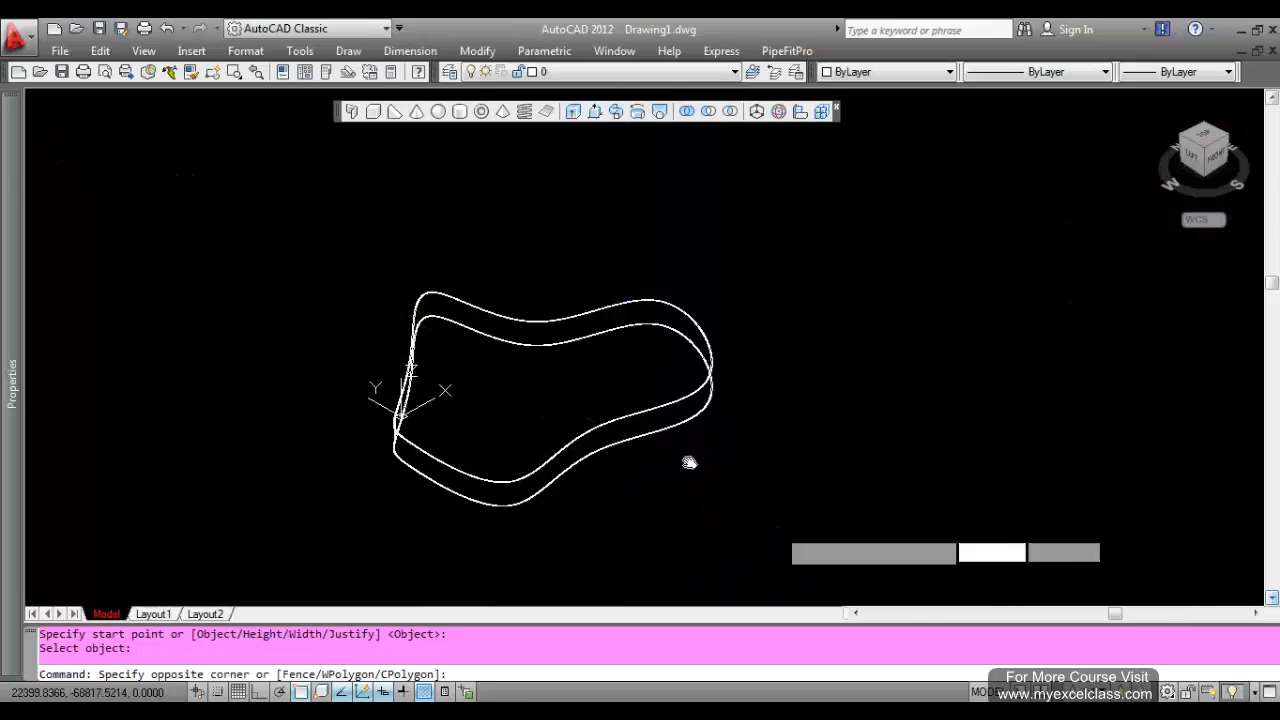
click(563, 371)
key(Delete)
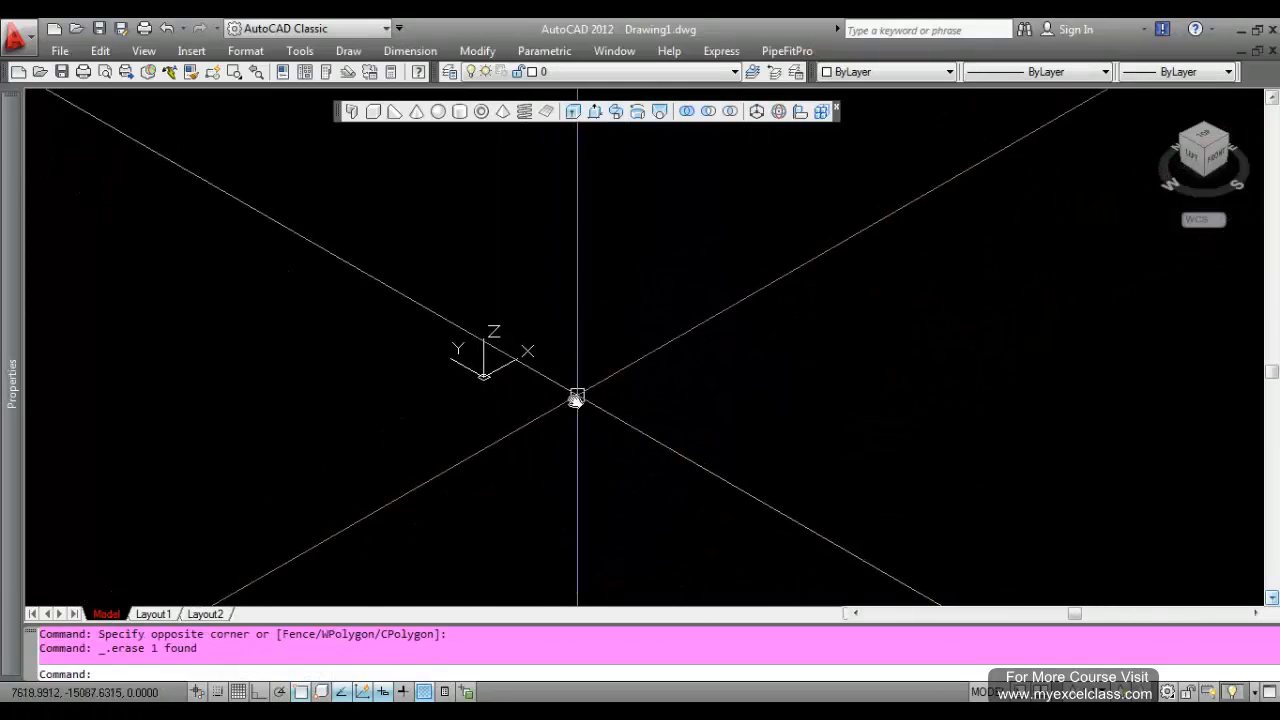
middle_drag(576, 399, 577, 435)
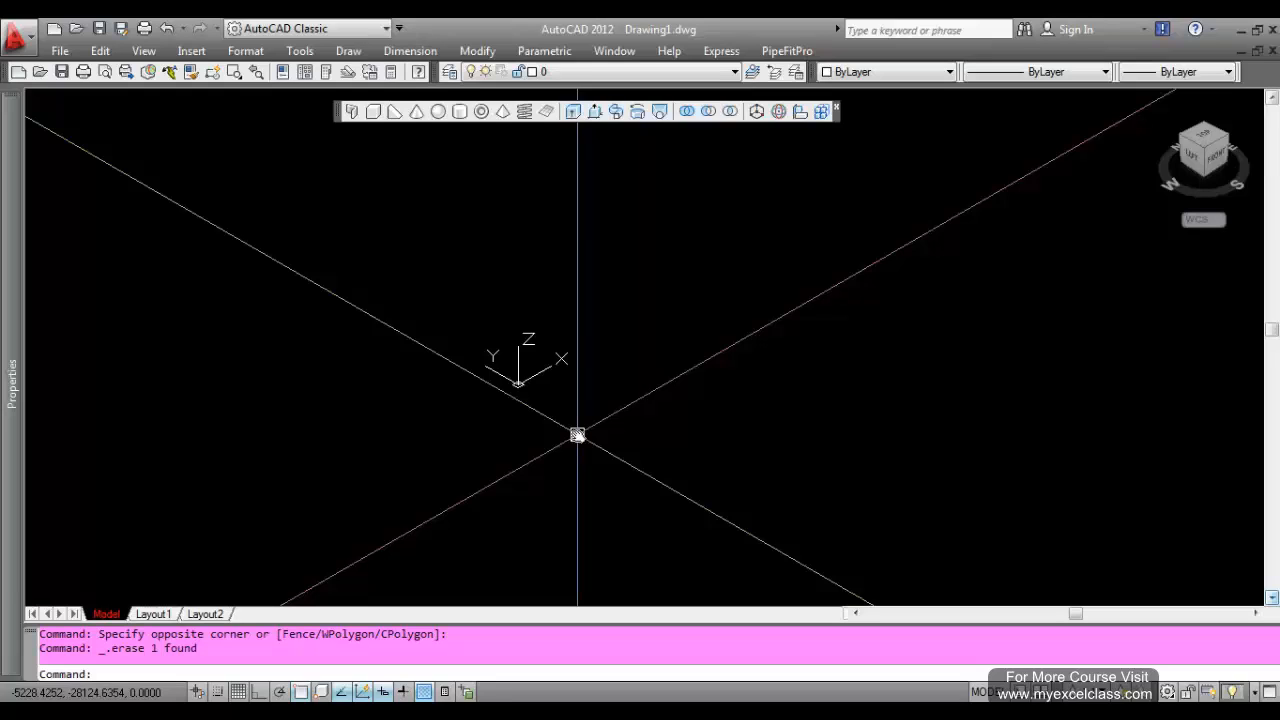
text(REC)
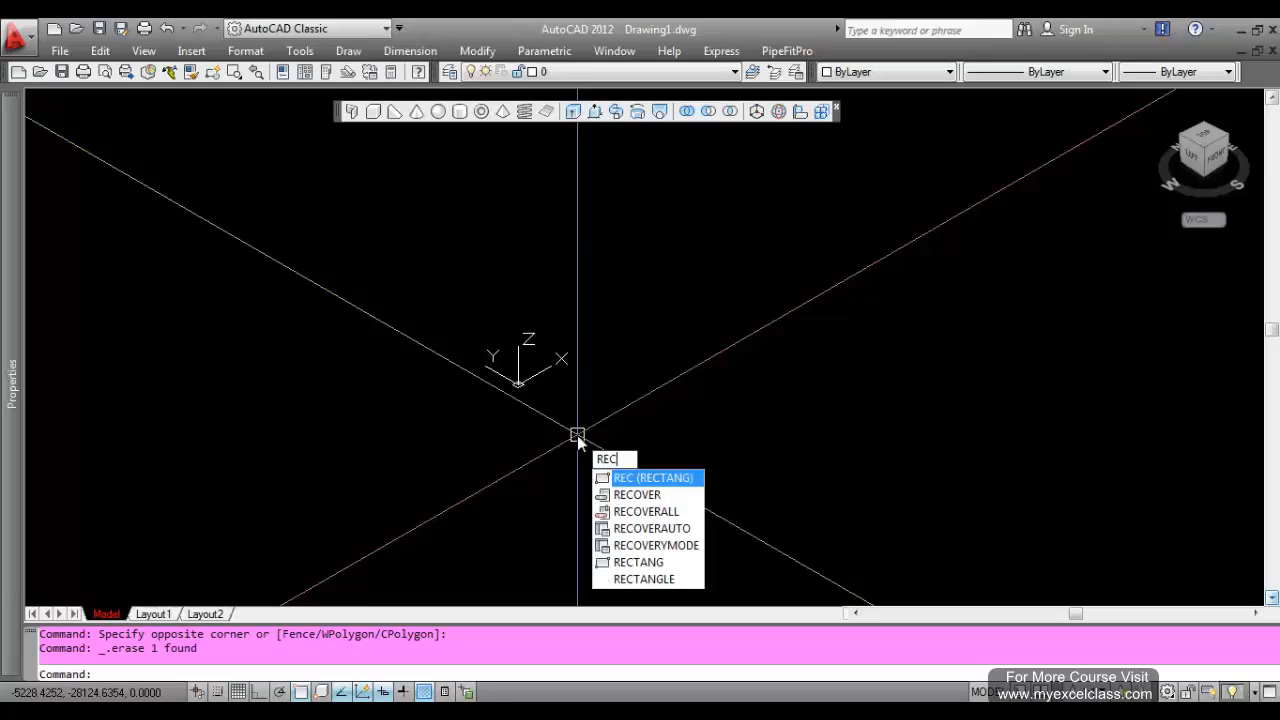
key(Escape)
key(Escape)
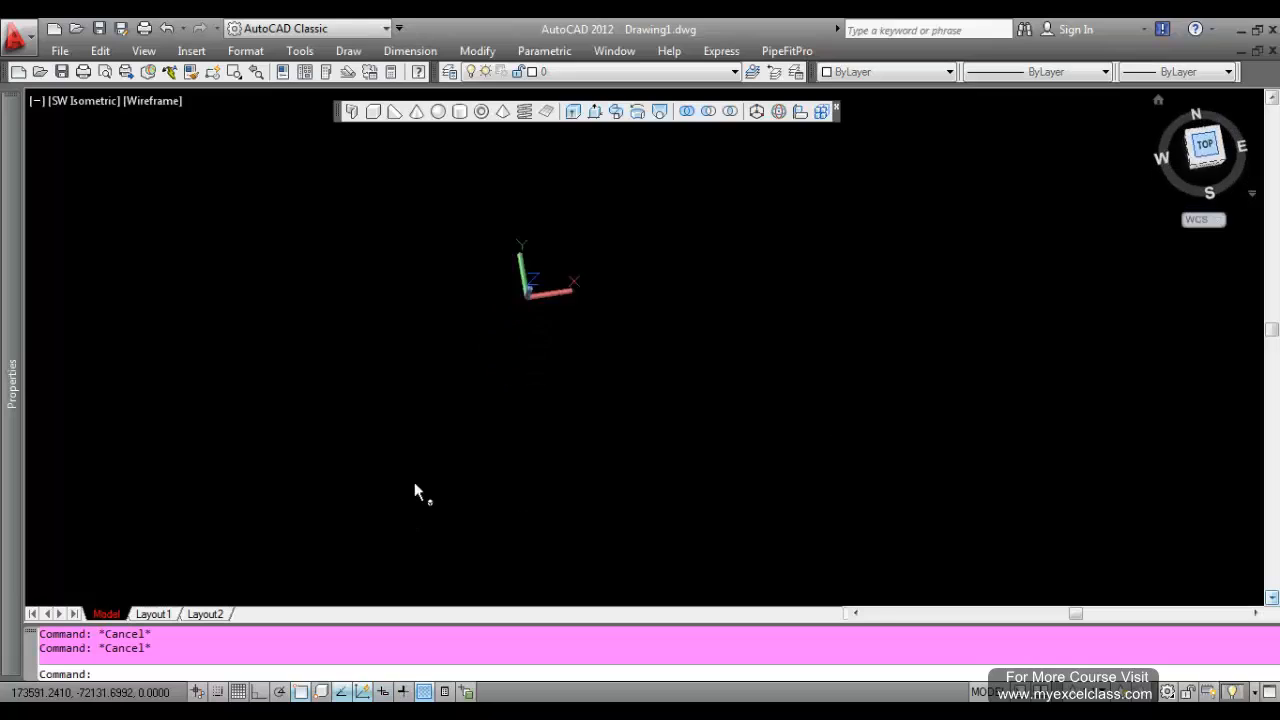
text(rec)
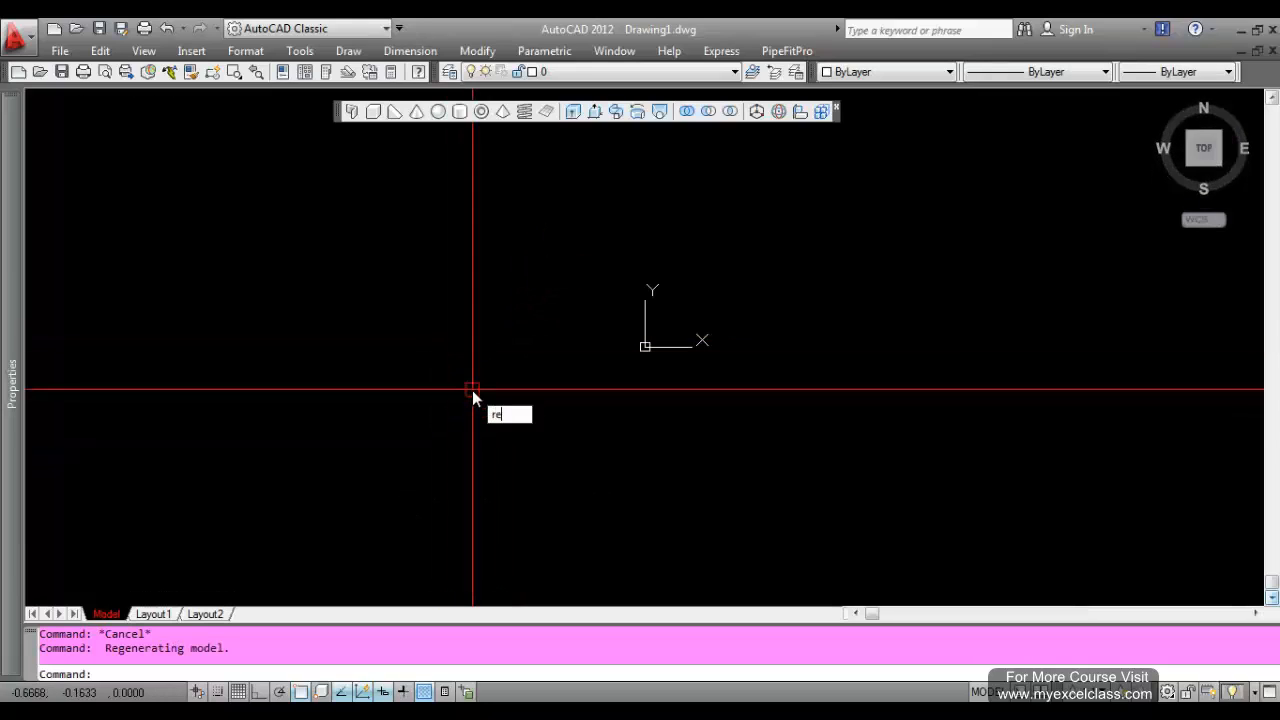
key(Return)
click(424, 290)
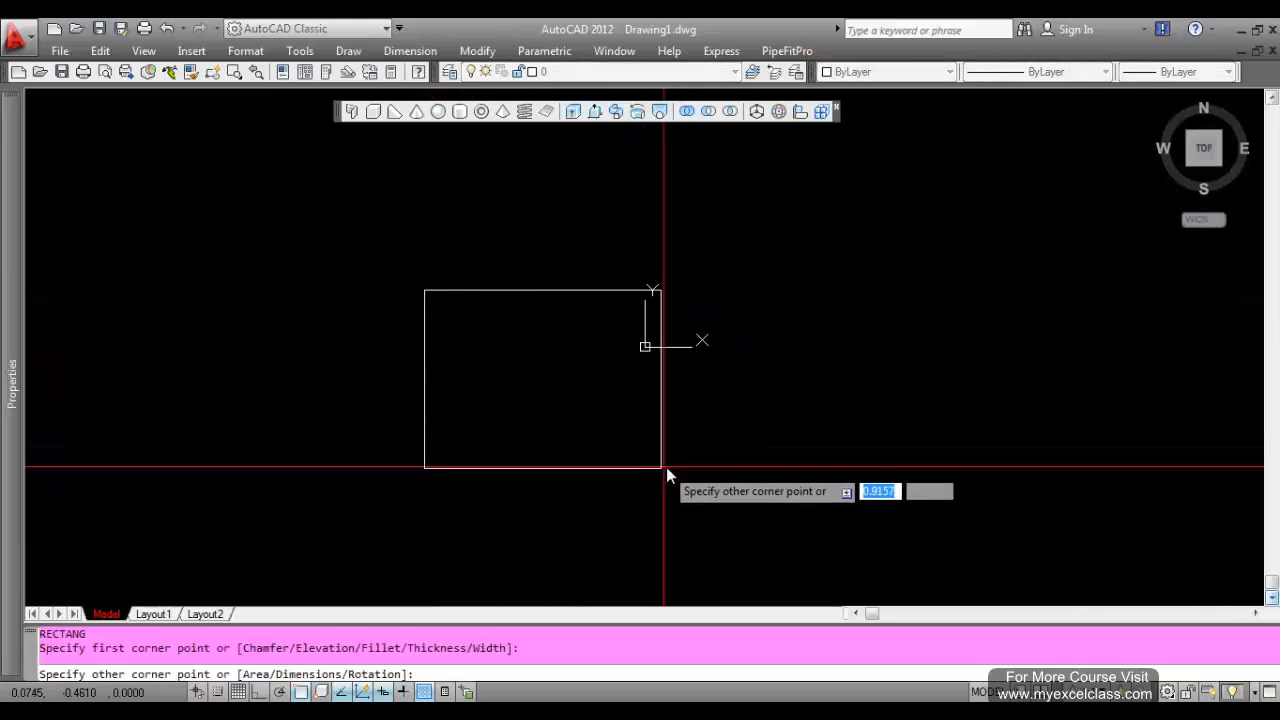
key(Escape)
key(Escape)
key(Escape)
- Draw a 5000 by 5000 rectangle in the top view
text(rec)
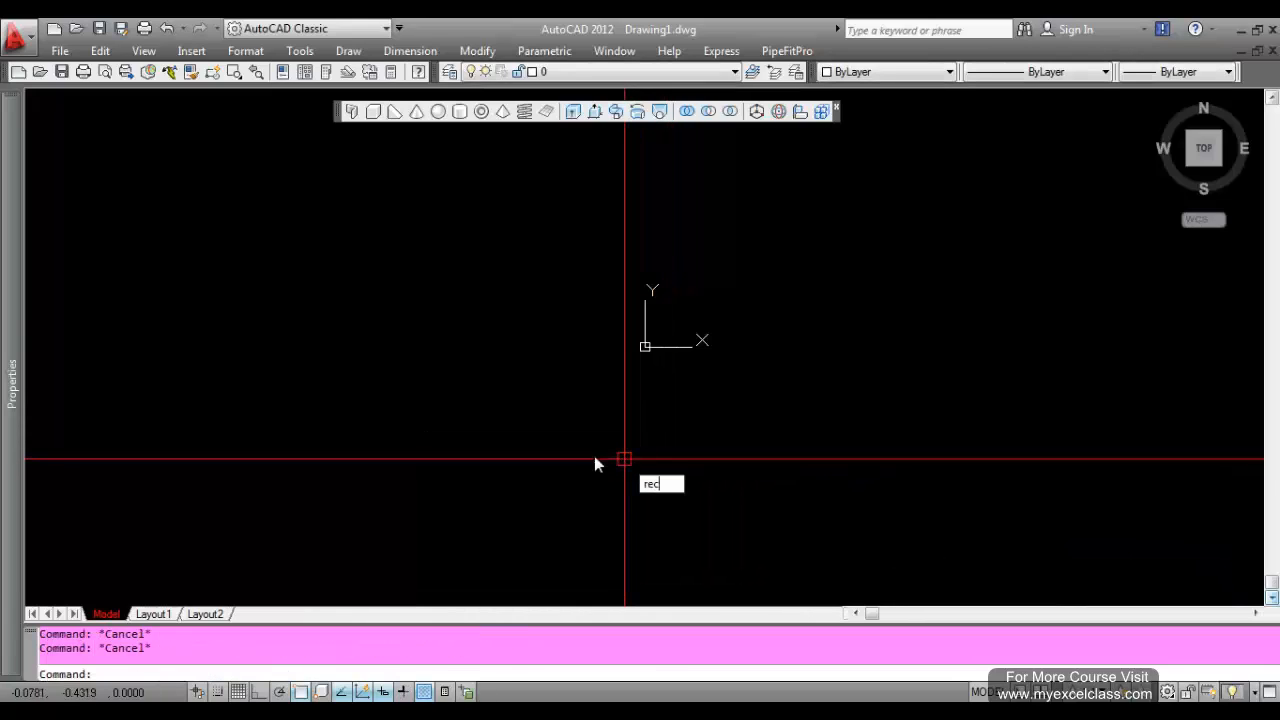
key(Return)
click(458, 319)
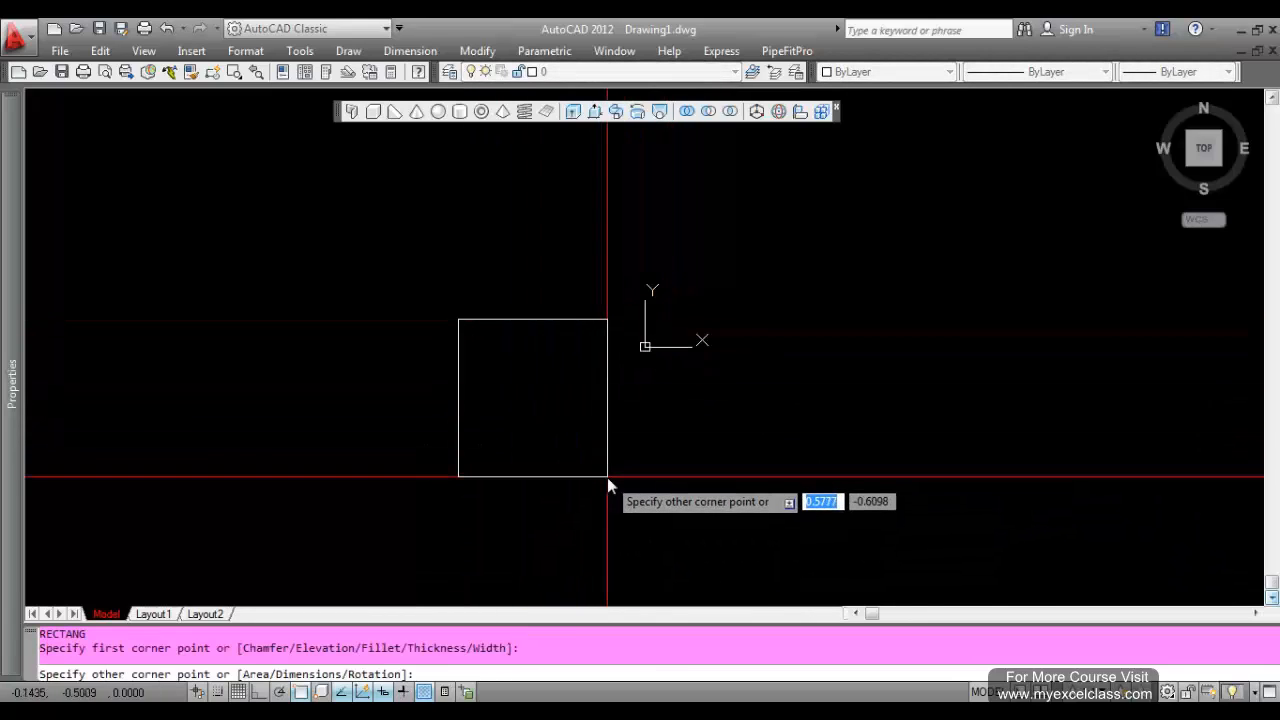
text(5000)
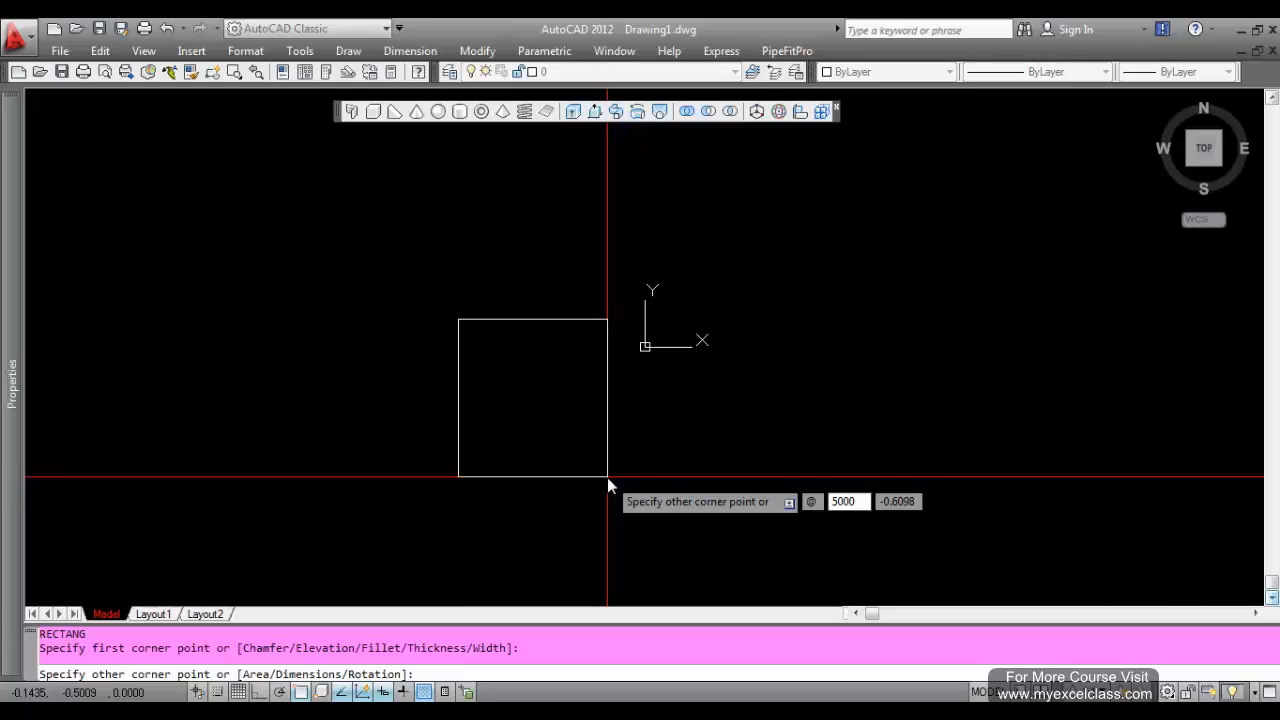
key(Tab)
text(500)
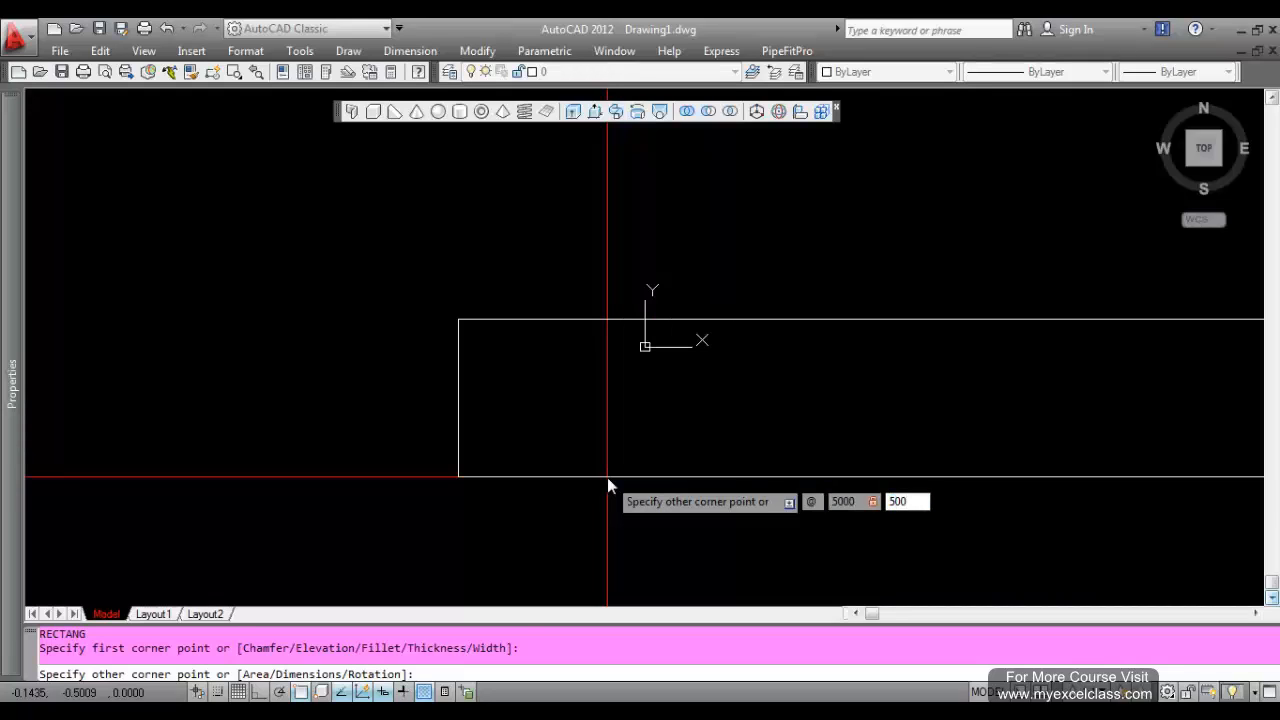
text(0)
key(Return)
- Fit the square in the view by its extents and leave free space around it
text(z)
key(Return)
text(e)
key(Return)
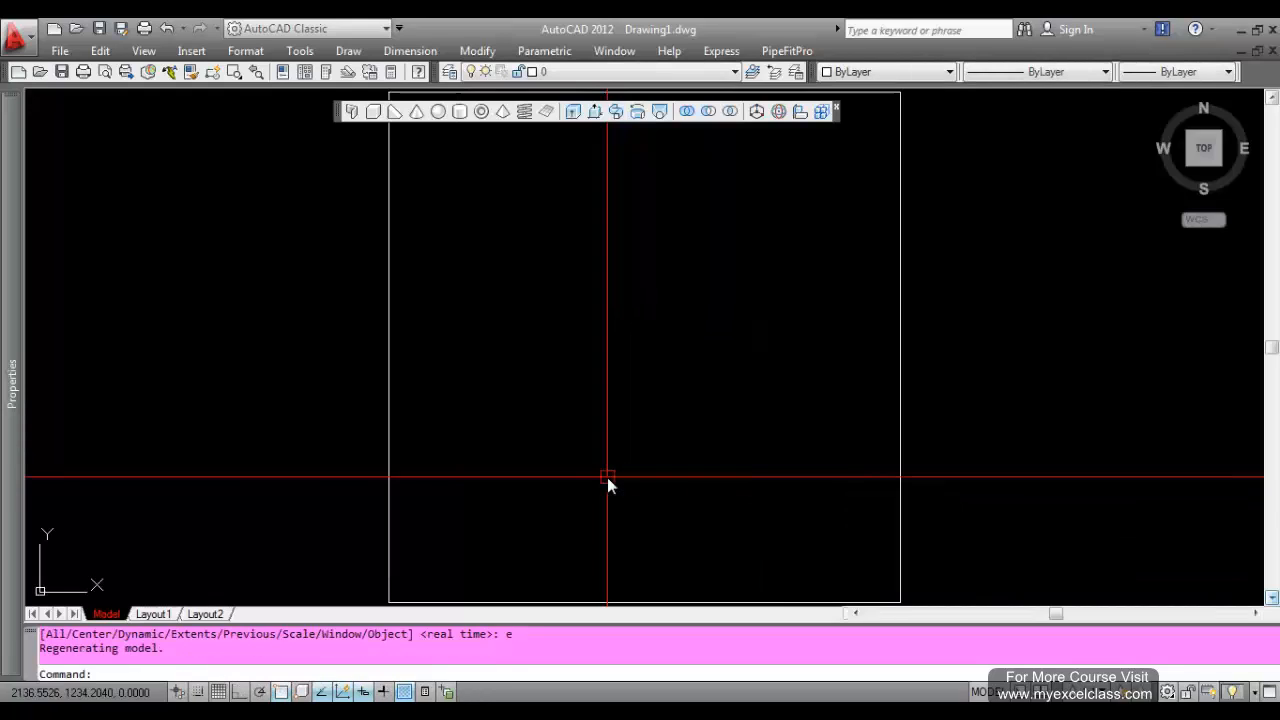
scroll(502, 469, down, 2)
middle_drag(523, 477, 536, 453)
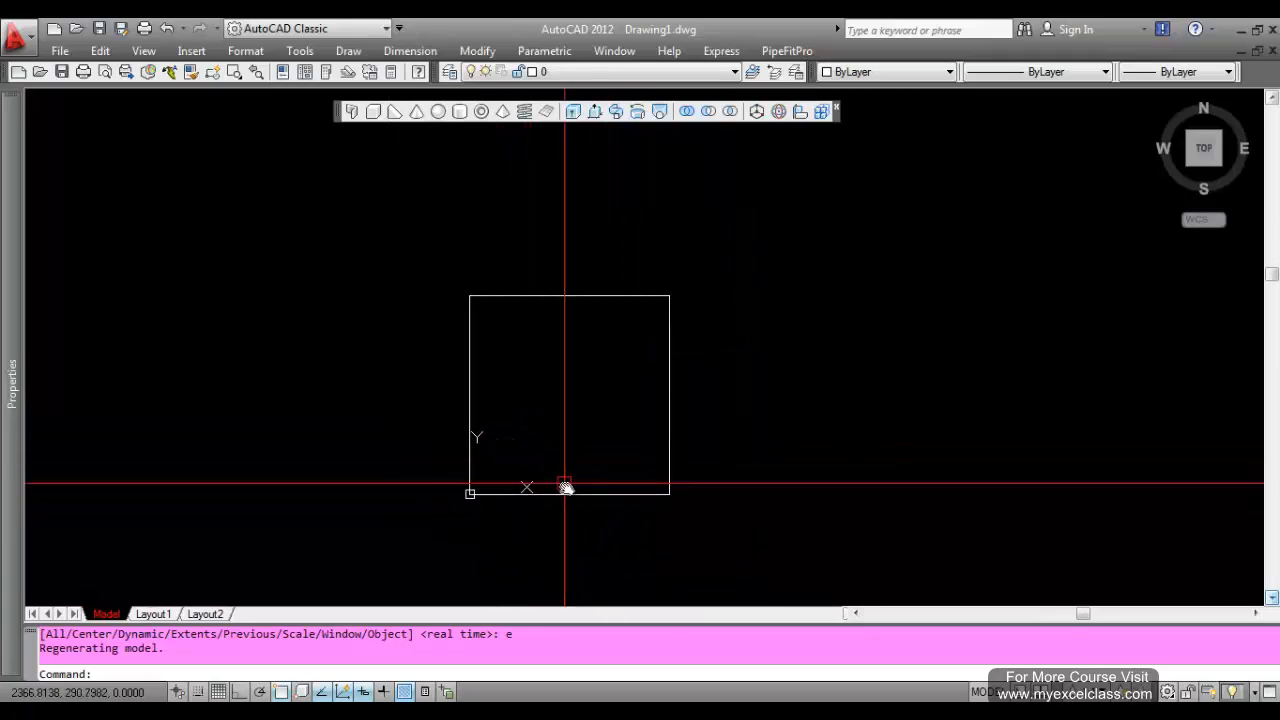
text(w)
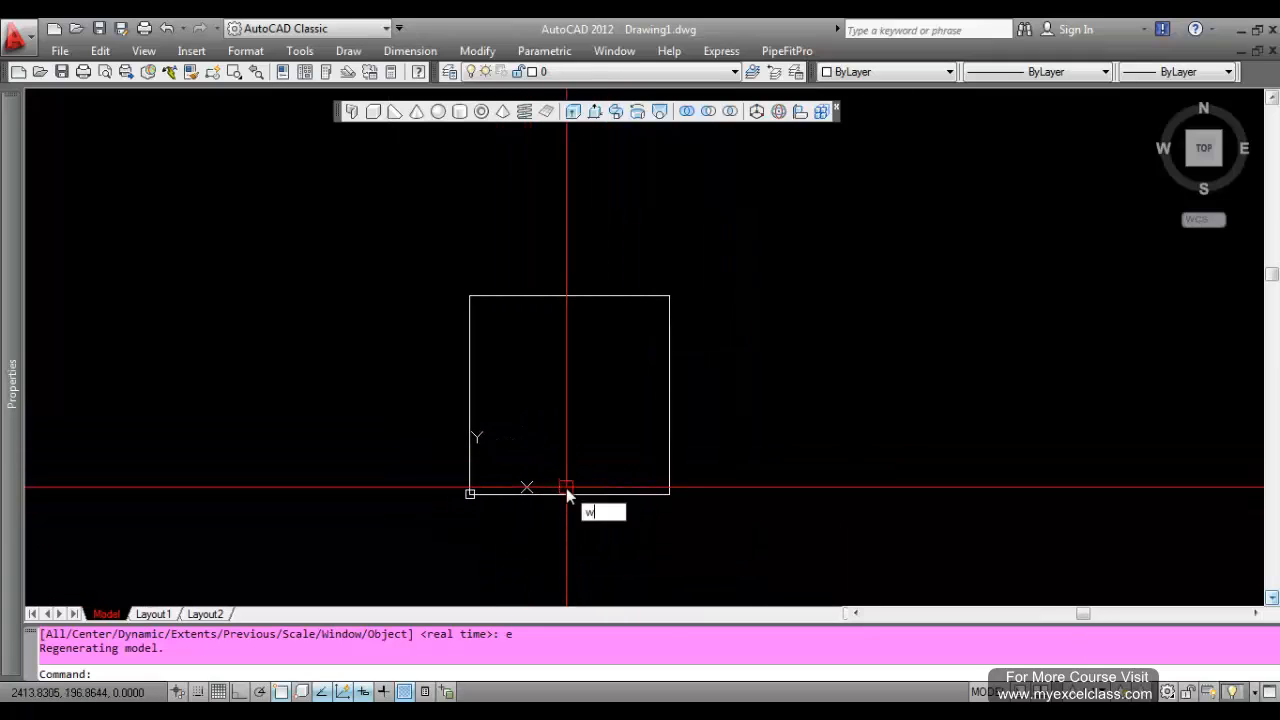
text(l)
key(Return)
key(Escape)
key(Escape)
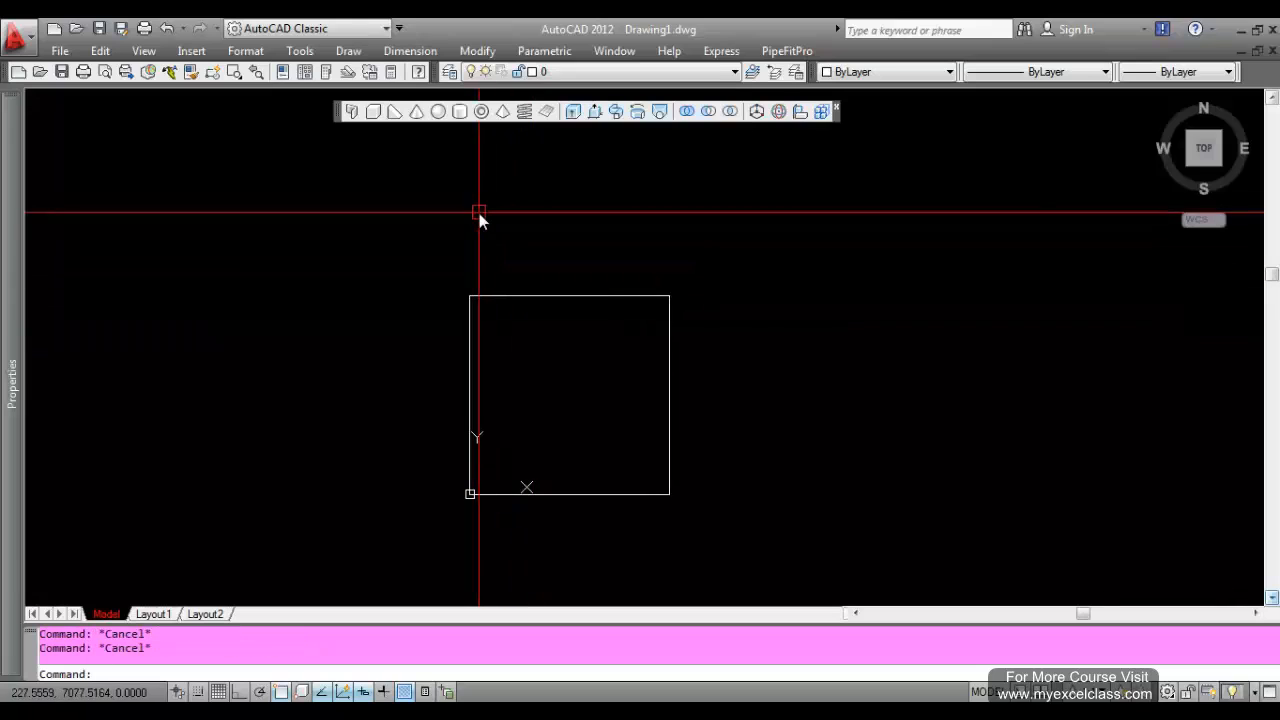
- Draw a flattened ellipse whose long axis runs between the two upper corners of the square
text(el)
key(Return)
click(470, 298)
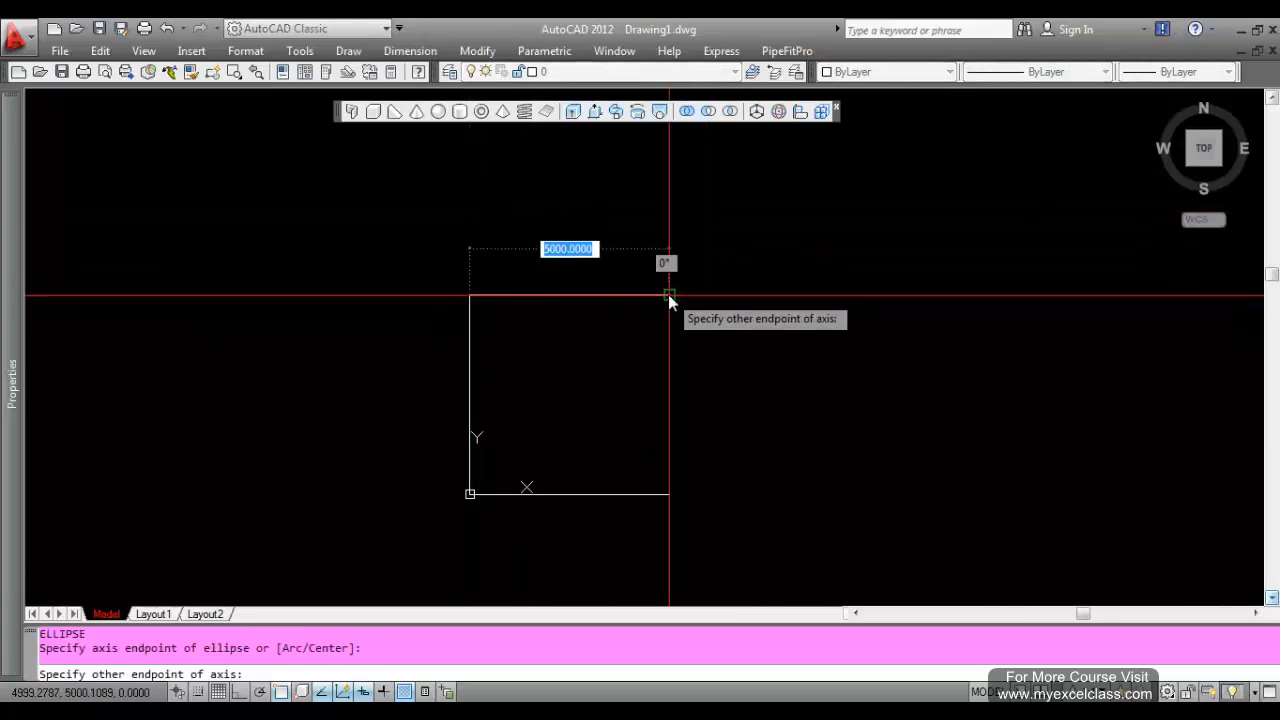
click(668, 294)
click(581, 223)
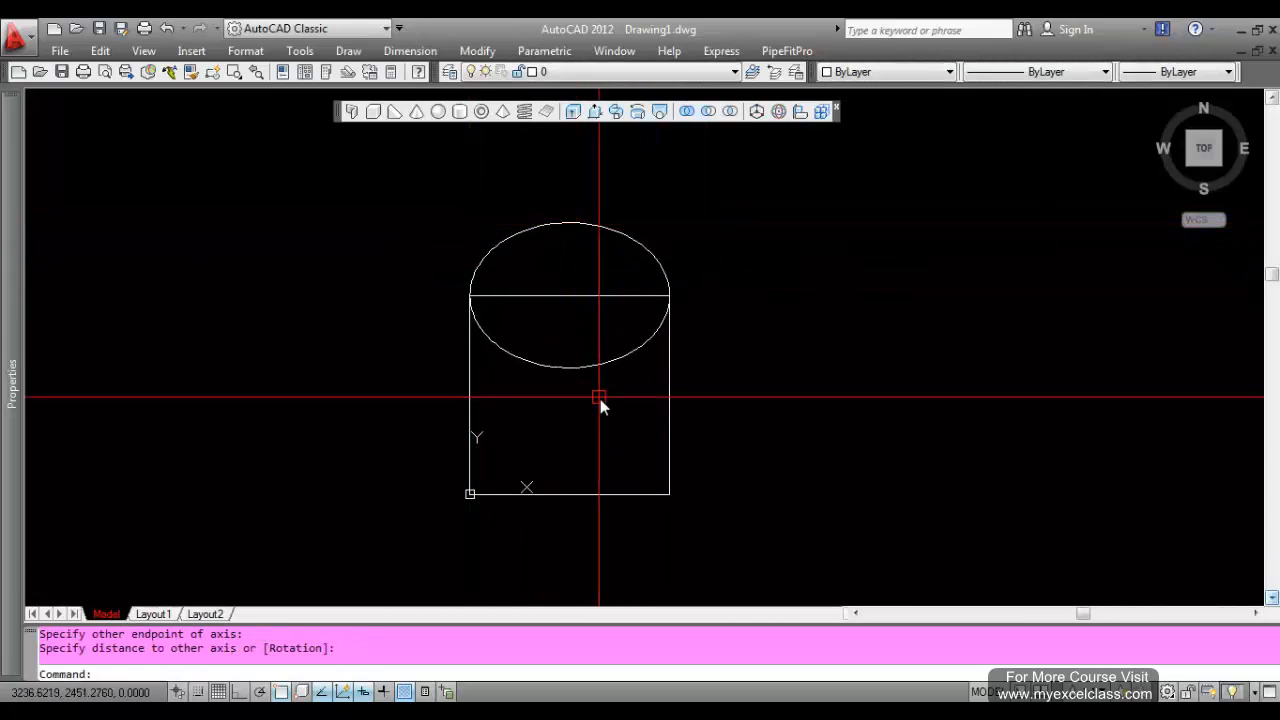
- Trim away the ellipse's lower half inside the square, keeping the arch above the upper edge
text(tr)
key(Return)
key(Return)
click(569, 369)
key(Escape)
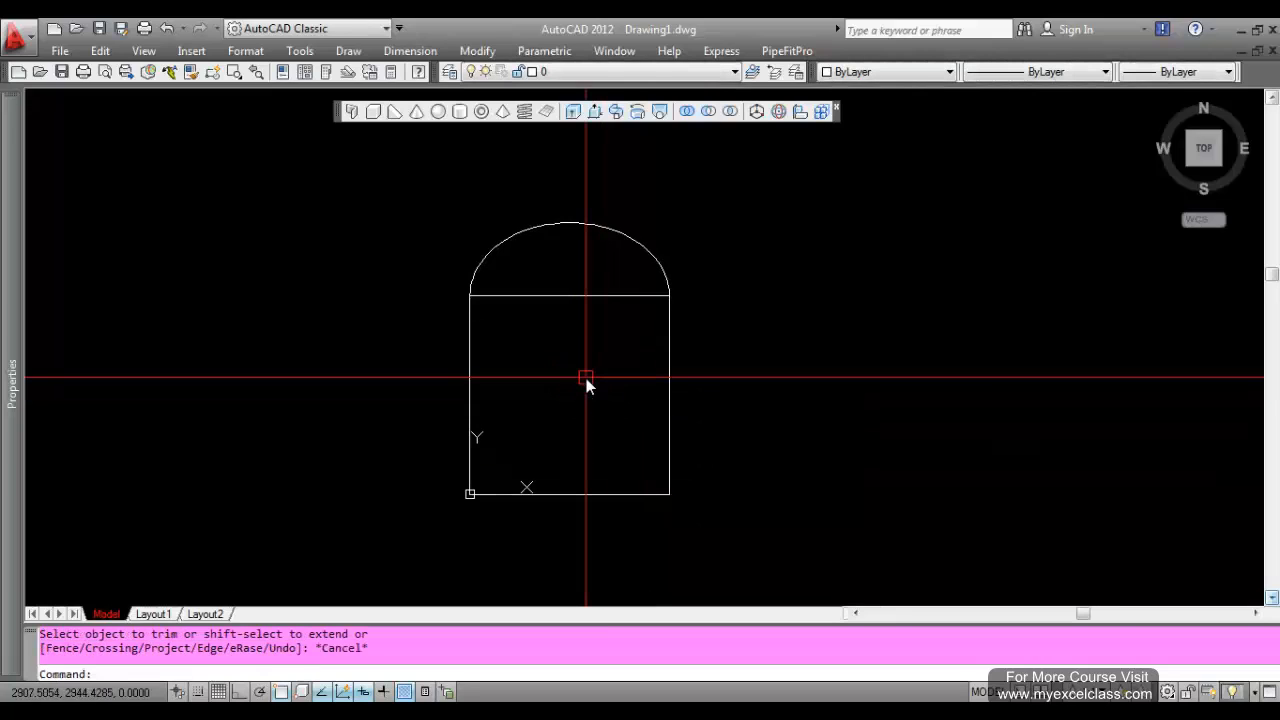
- Mirror the arch to the square's lower edge about the line through its side midpoints, keeping the source arch
text(mi)
key(Return)
click(570, 240)
click(462, 319)
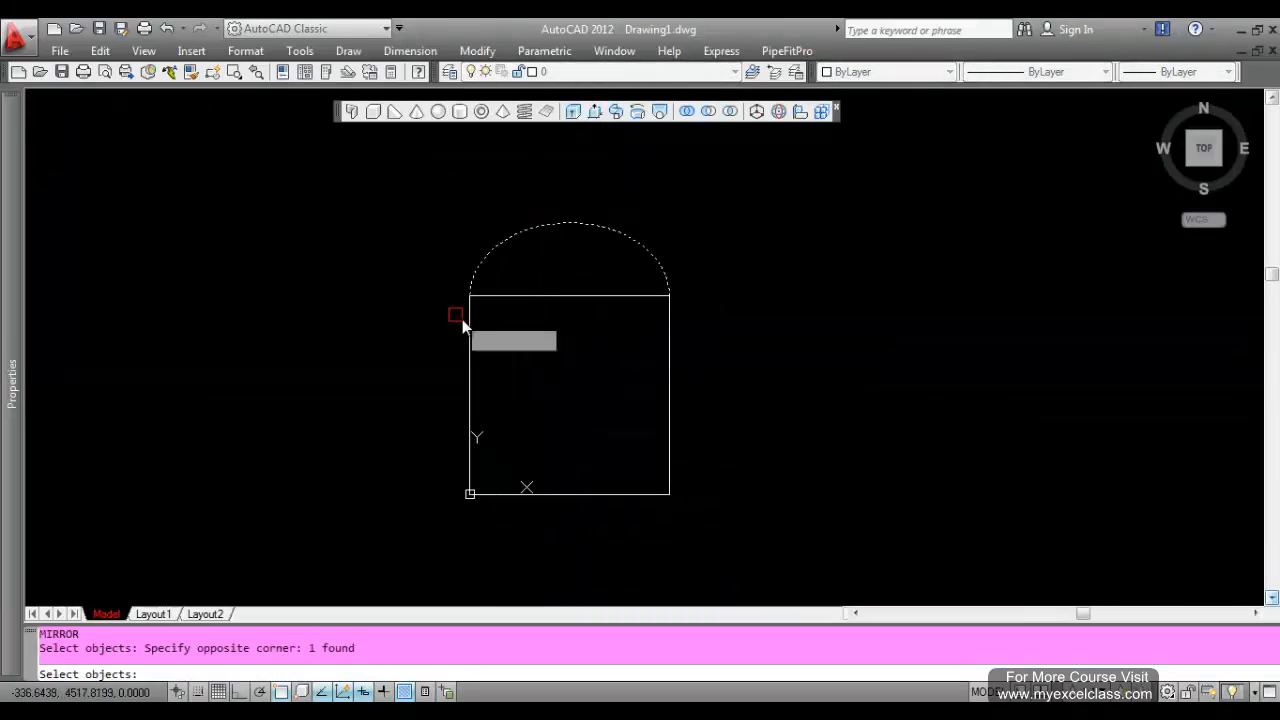
key(Return)
click(471, 398)
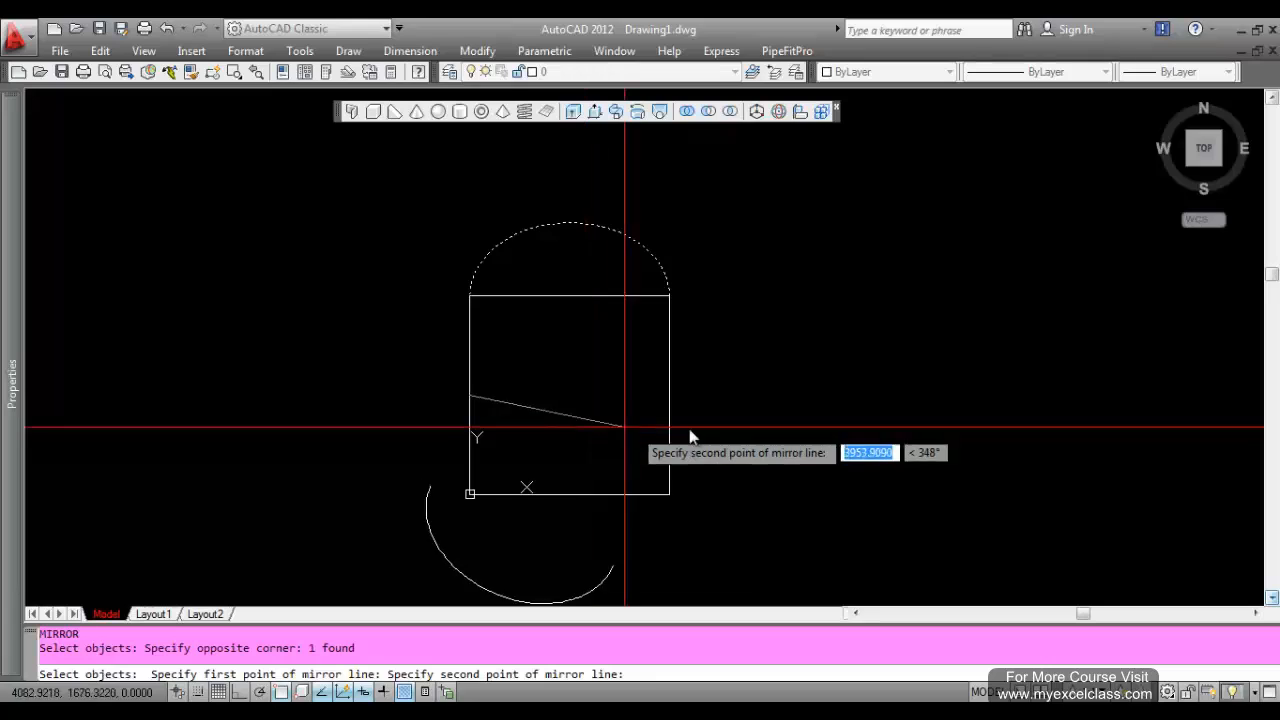
click(669, 393)
key(Return)
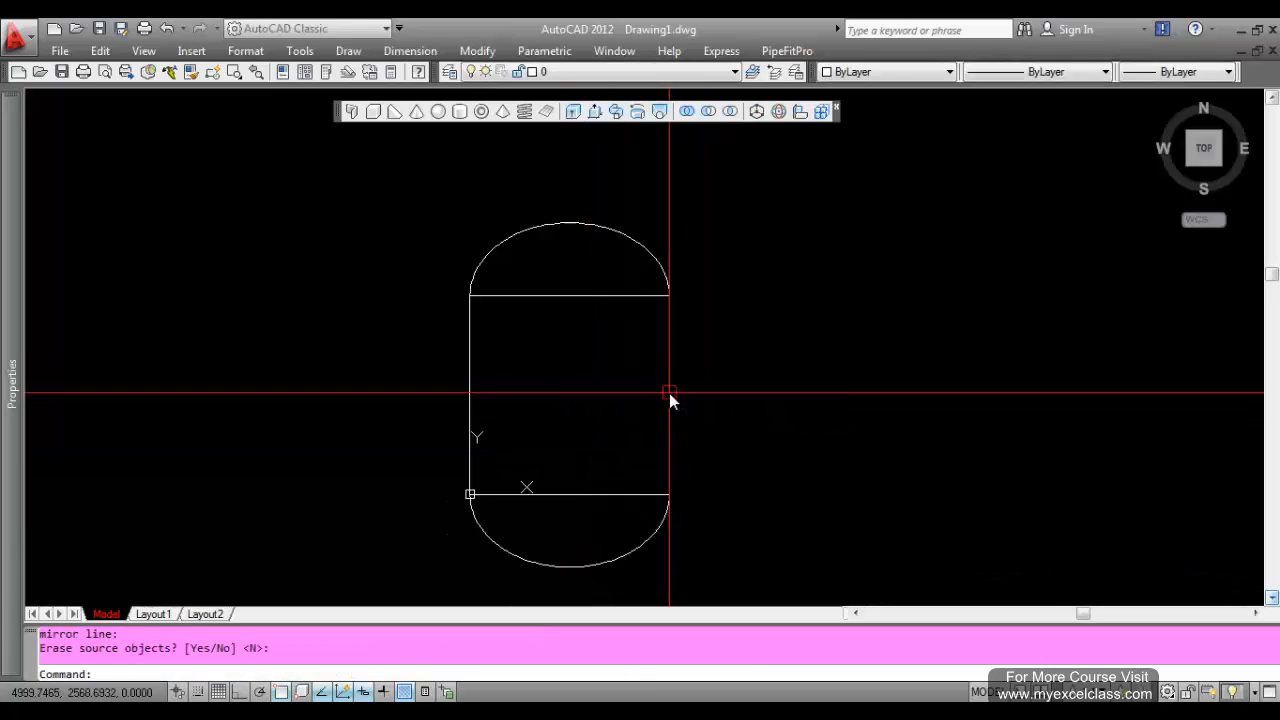
text(mi)
key(Return)
click(565, 553)
click(486, 527)
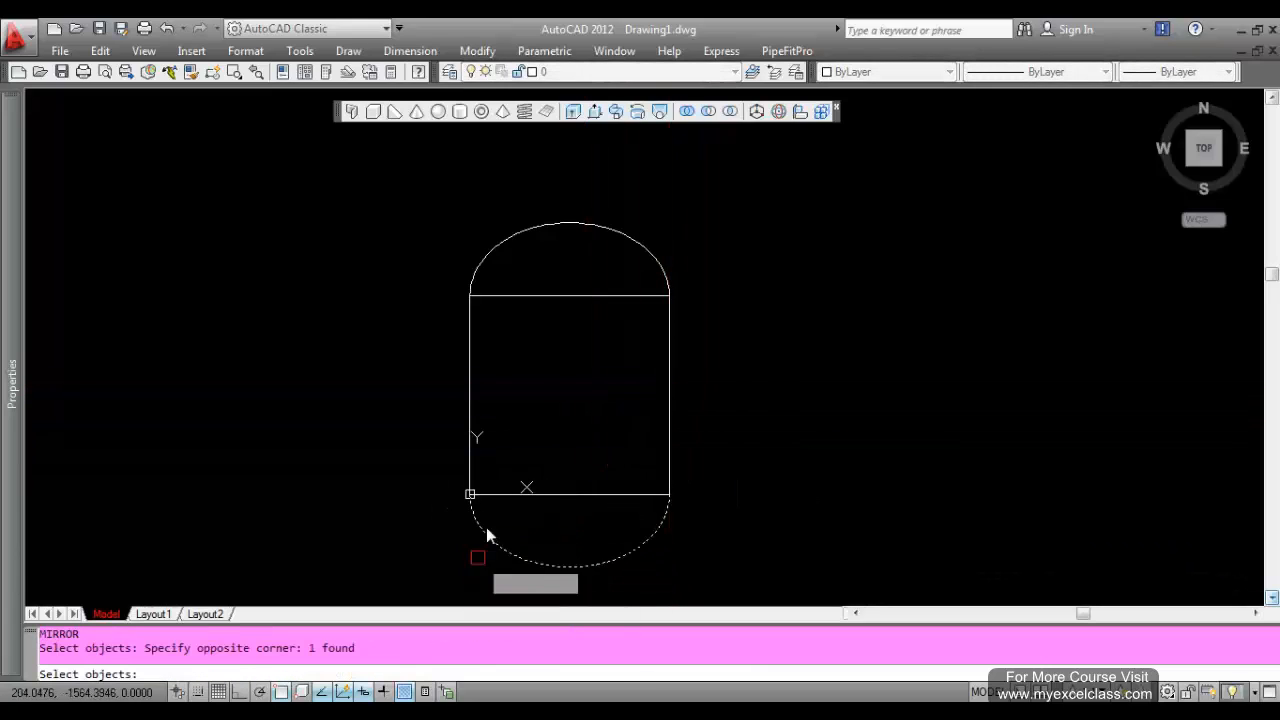
key(Return)
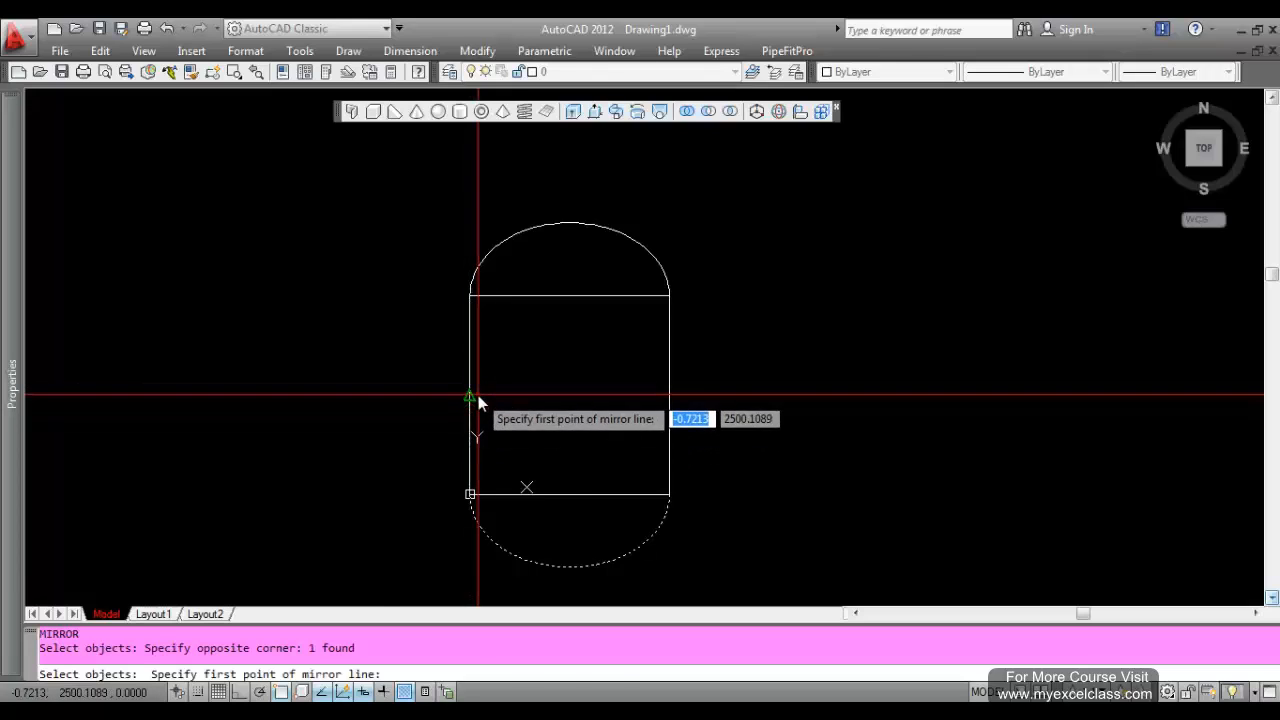
click(473, 396)
key(Escape)
key(Escape)
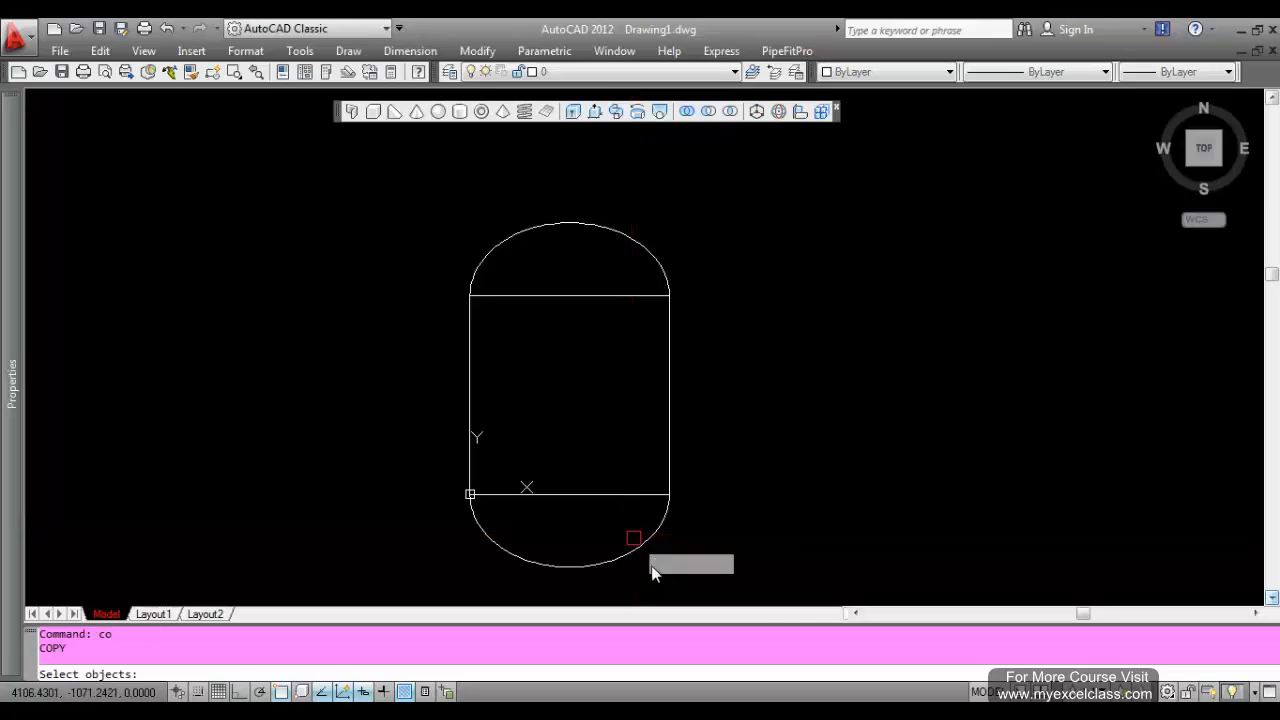
- Copy the lower arch from the midpoint of the square's lower edge to the midpoint of its right edge
click(651, 572)
click(563, 536)
key(Return)
click(570, 494)
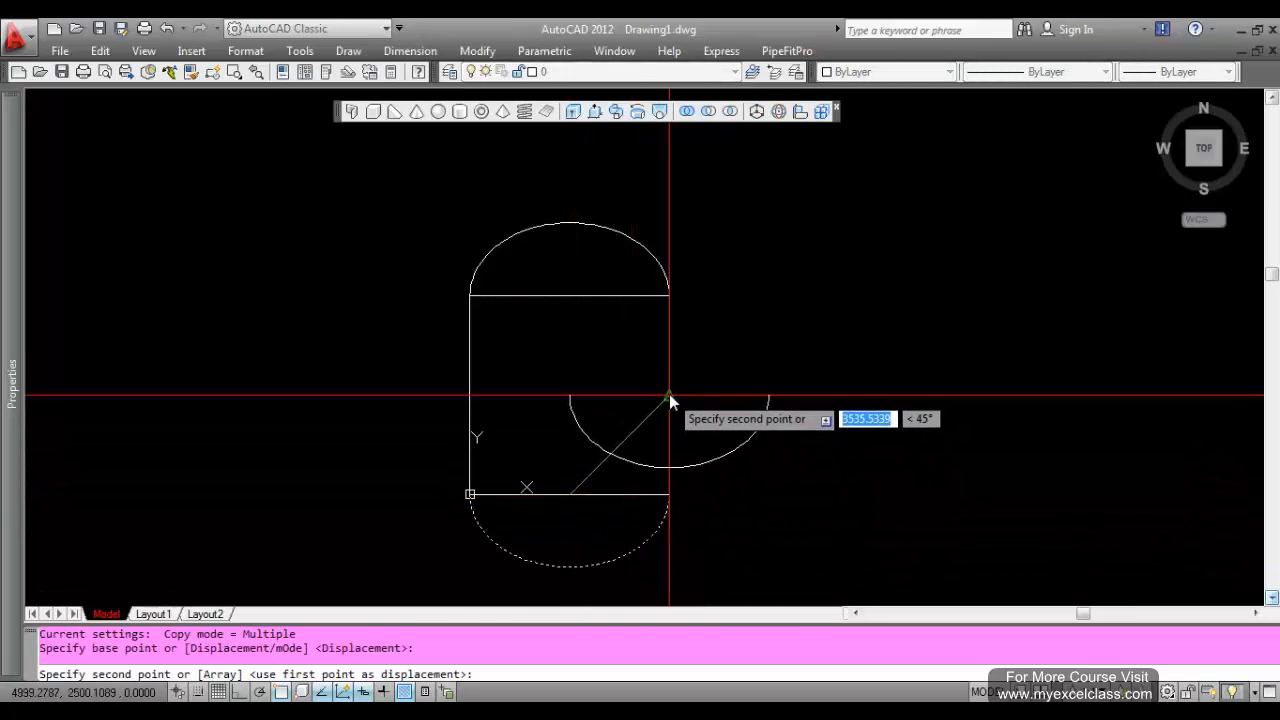
click(669, 394)
key(Escape)
key(Escape)
key(Escape)
- Rotate the copied arch a quarter turn counterclockwise about the right edge's midpoint with Ortho on, so it bulges outward
text(r)
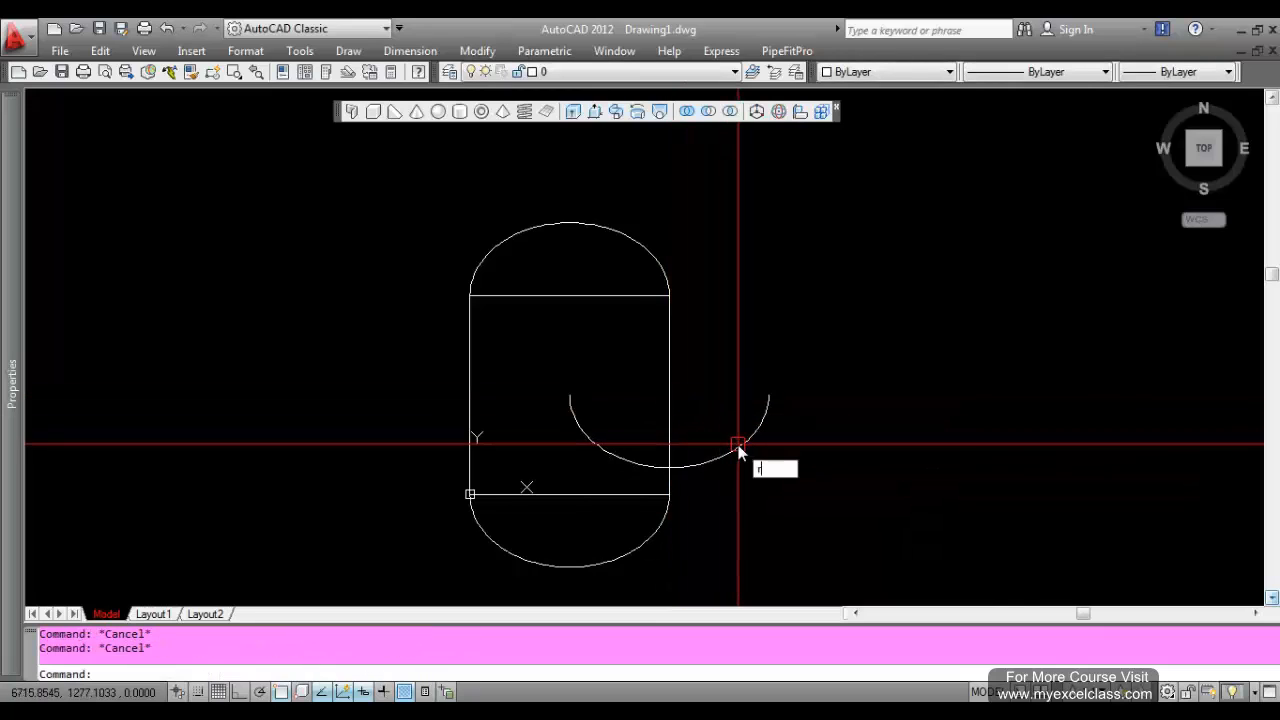
text(o)
key(Return)
click(799, 457)
click(716, 423)
key(Return)
click(669, 395)
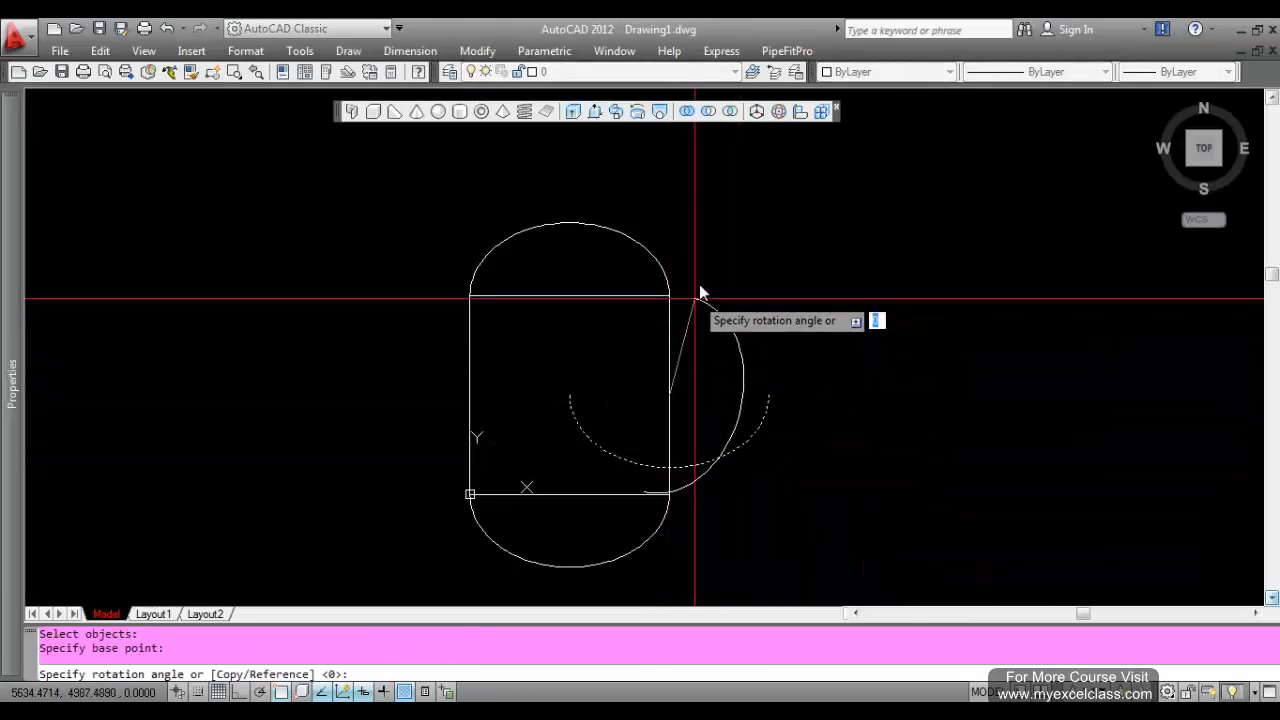
key(F8)
click(716, 245)
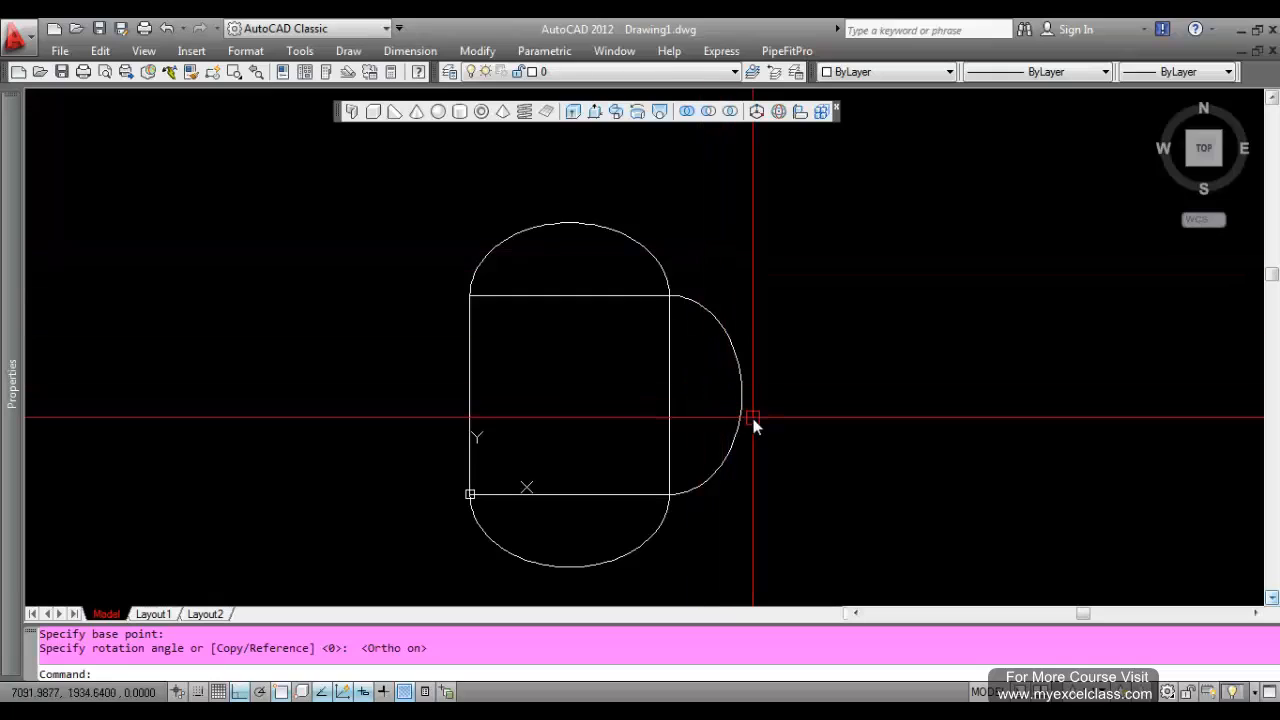
- Mirror the right arch to the square's left edge about the vertical line through the upper edge's midpoint, keeping the source arch
text(mi)
key(Return)
click(805, 362)
click(720, 378)
key(Return)
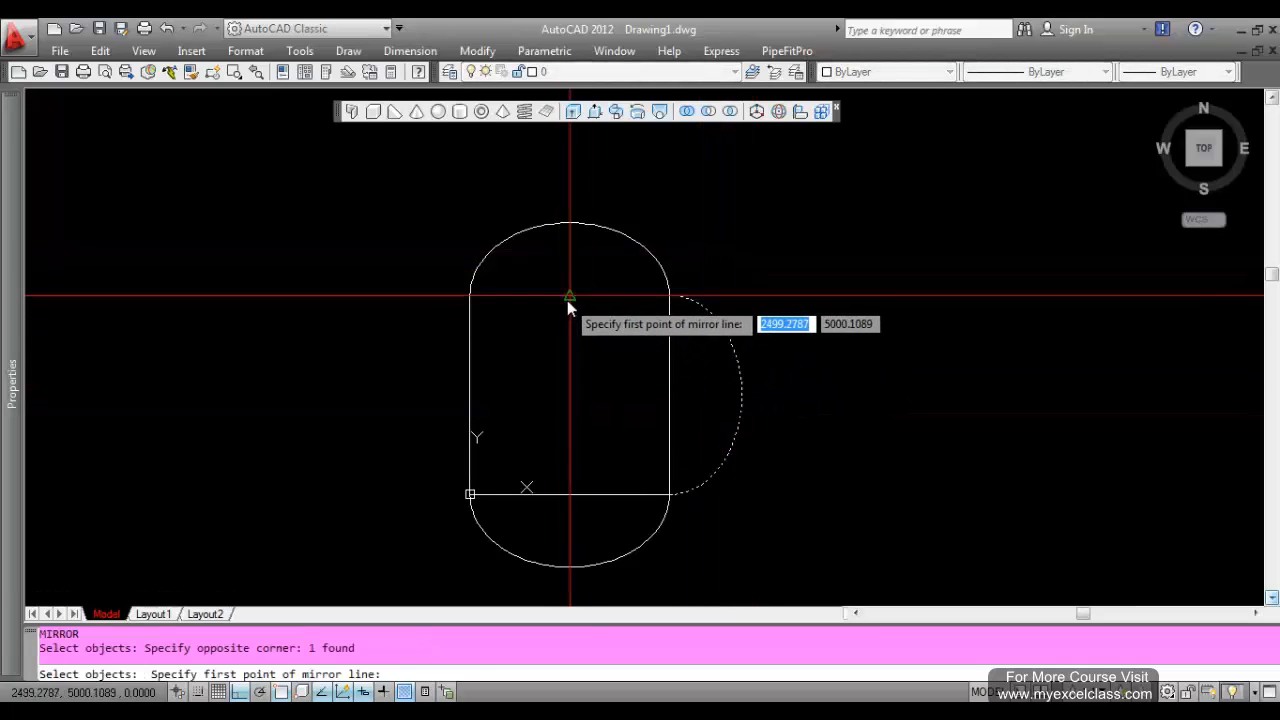
click(570, 296)
click(578, 401)
key(Return)
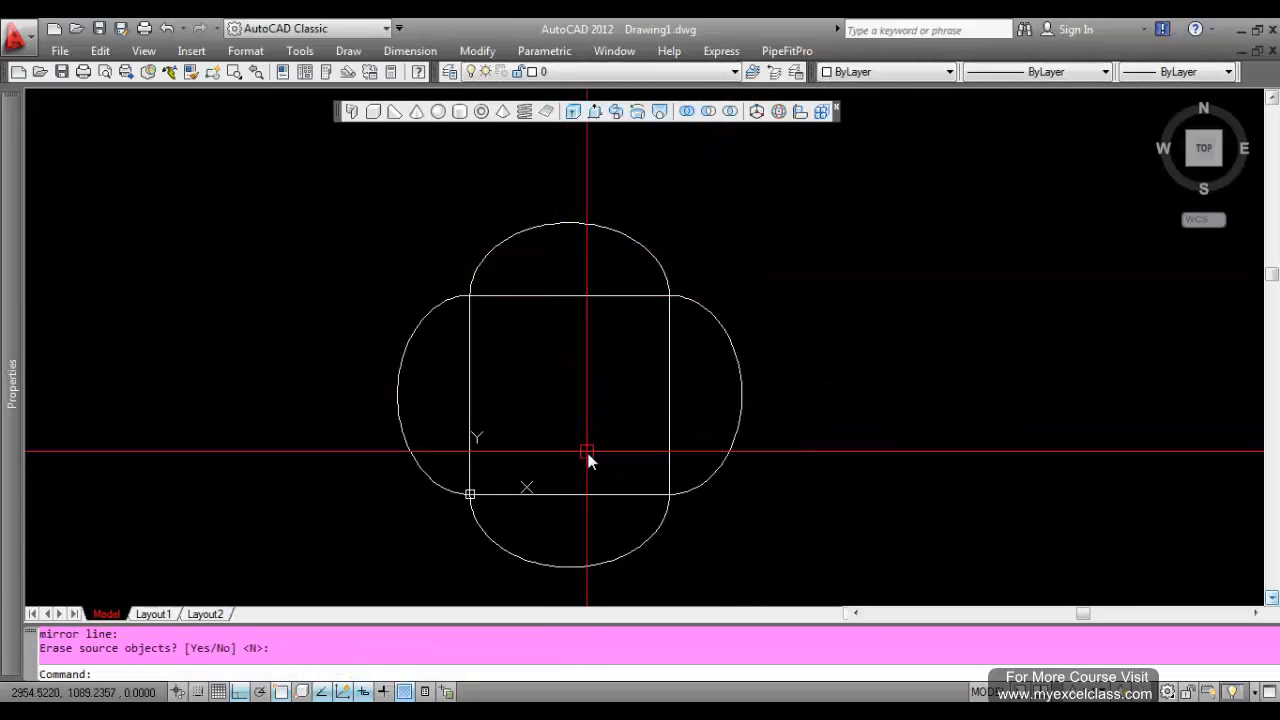
- Trim away the square's lower edge, using the four arches as cutting edges
text(tr)
key(Return)
click(783, 417)
click(690, 358)
click(594, 257)
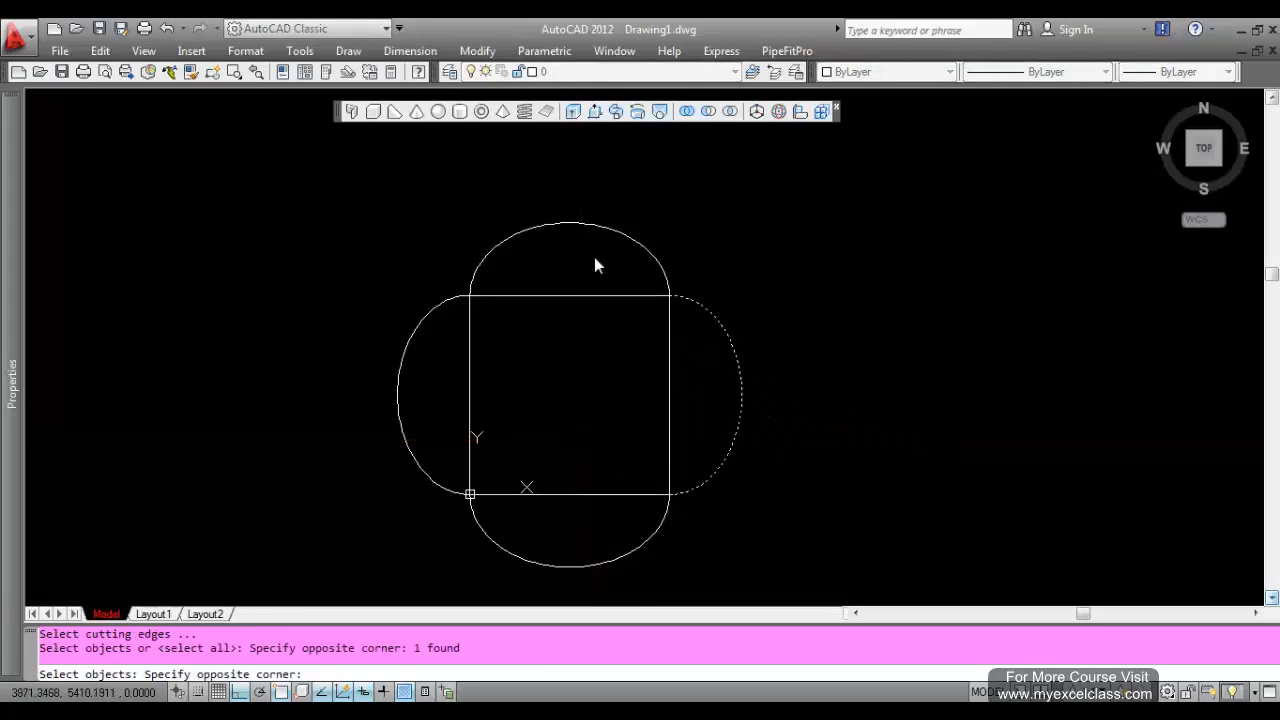
click(510, 584)
key(Return)
click(599, 525)
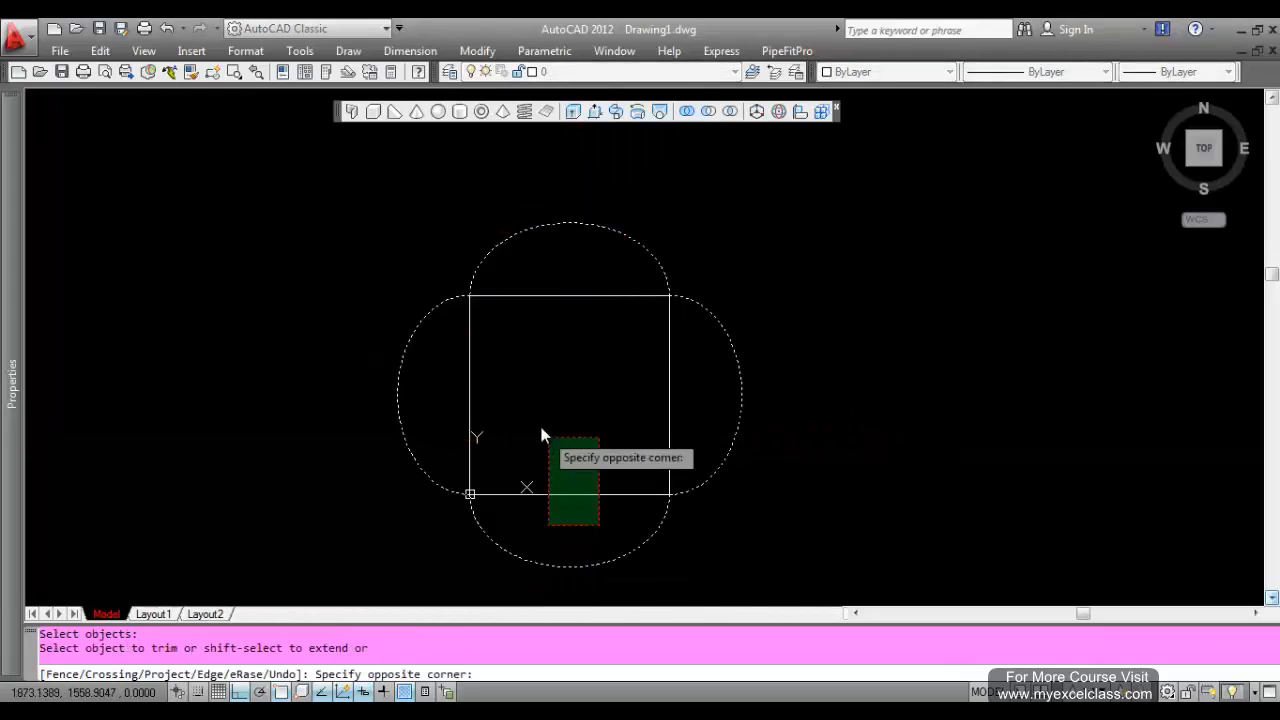
click(541, 430)
key(Escape)
- Erase the remaining three sides of the square, leaving only the four arches as an outline
click(502, 494)
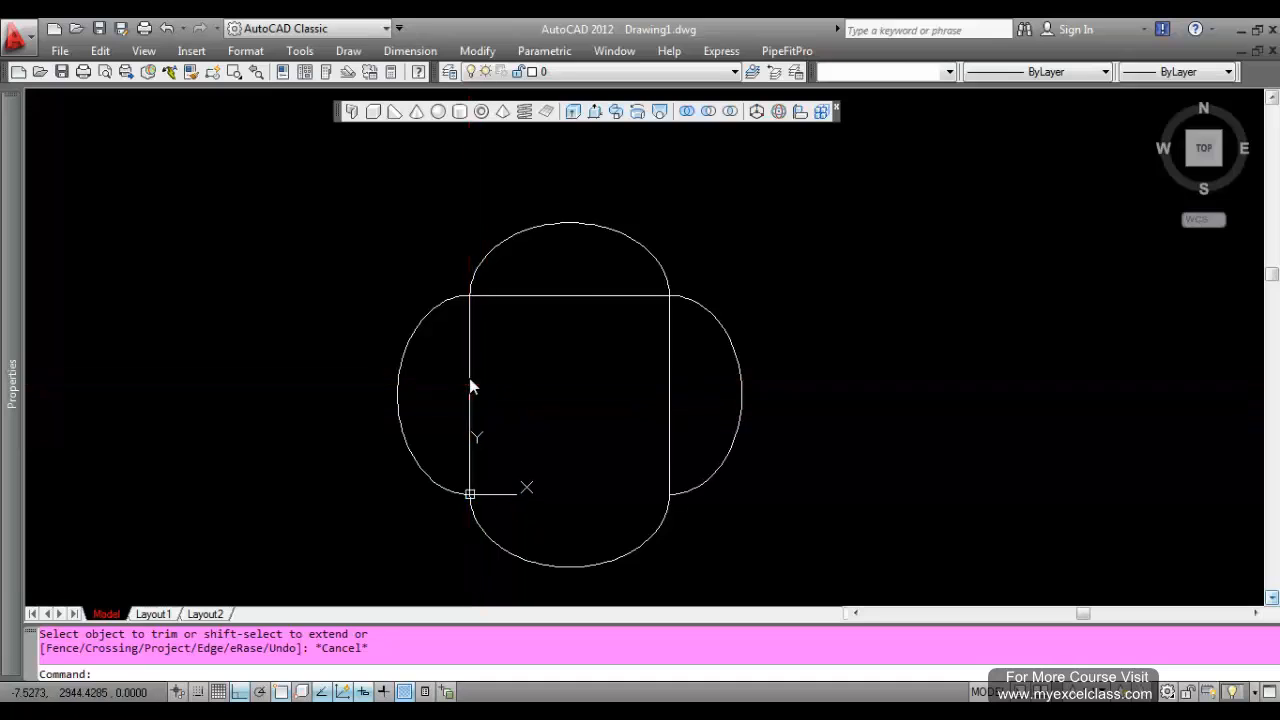
key(Escape)
click(469, 378)
key(Escape)
click(475, 368)
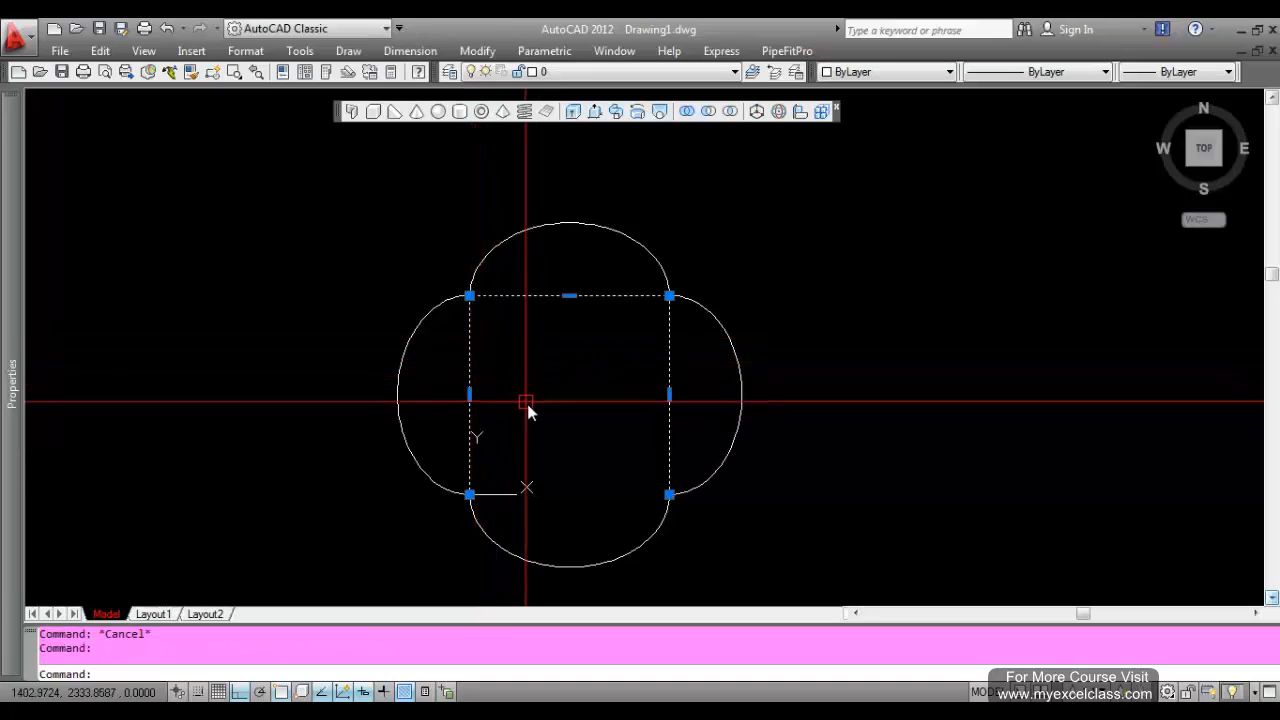
key(Delete)
click(443, 417)
click(567, 530)
scroll(569, 510, up, 4)
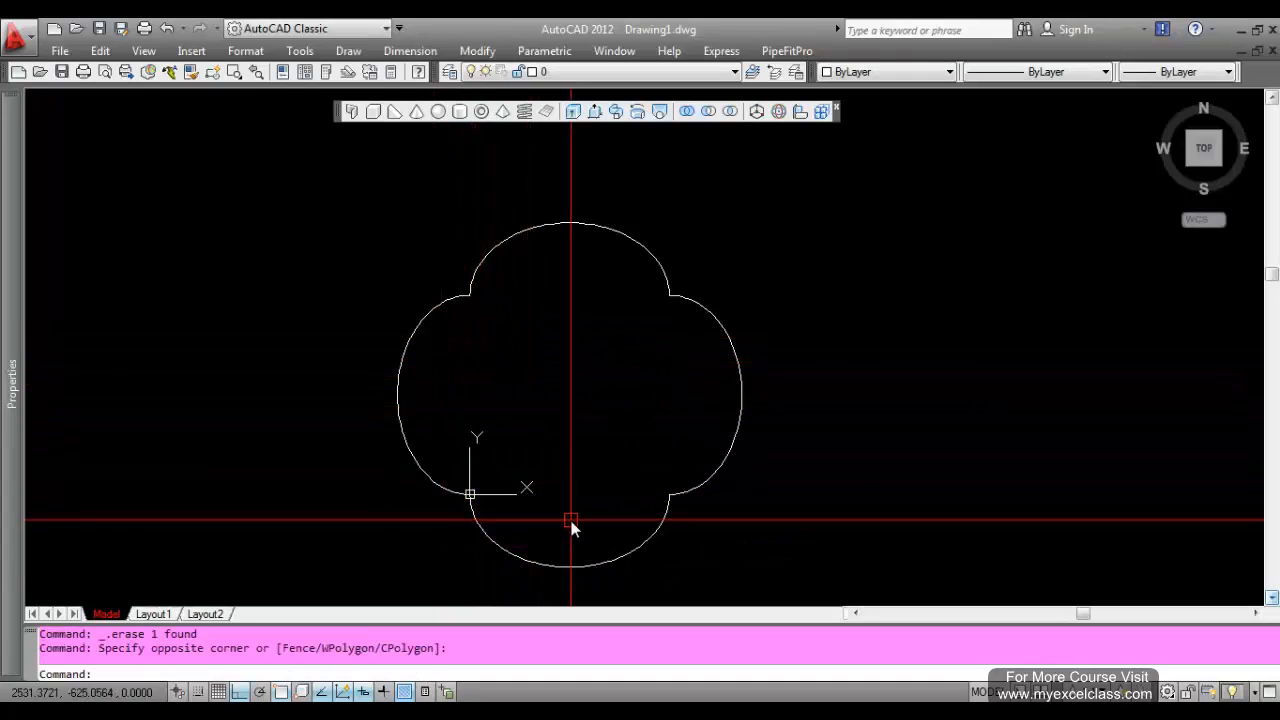
scroll(517, 449, down, 6)
scroll(591, 424, up, 2)
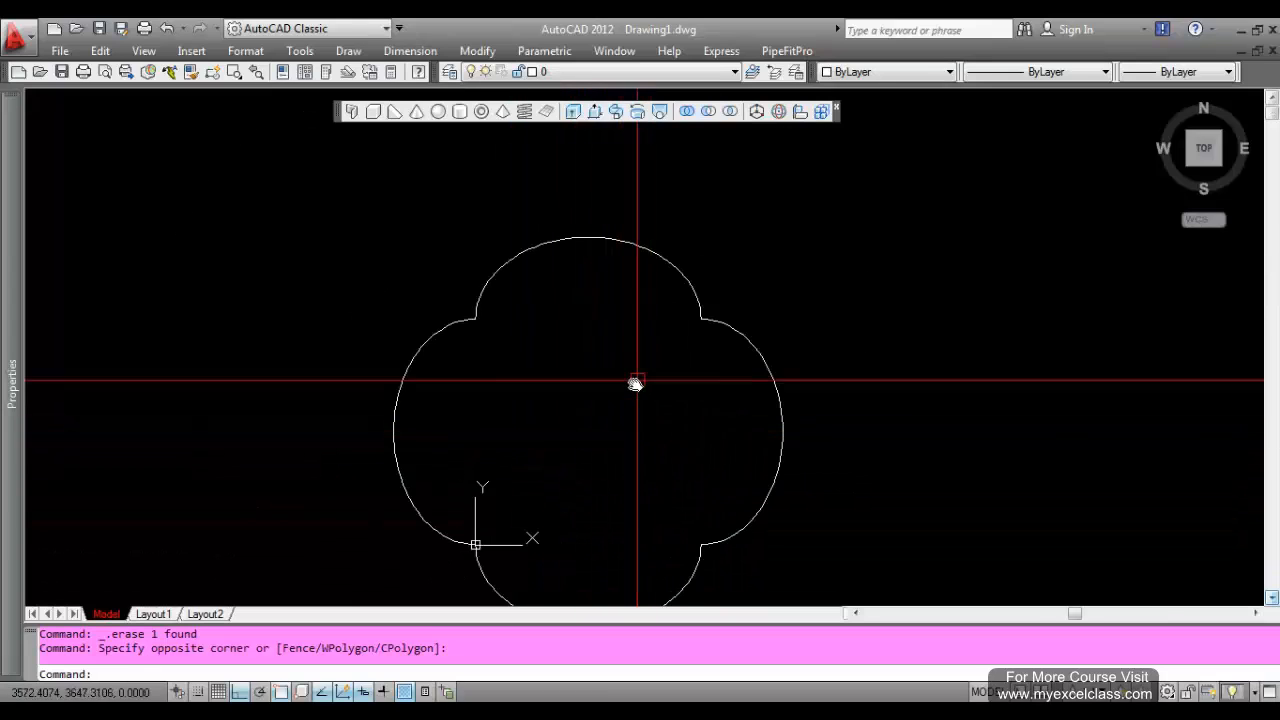
scroll(635, 382, down, 3)
text(ec)
key(Return)
click(386, 240)
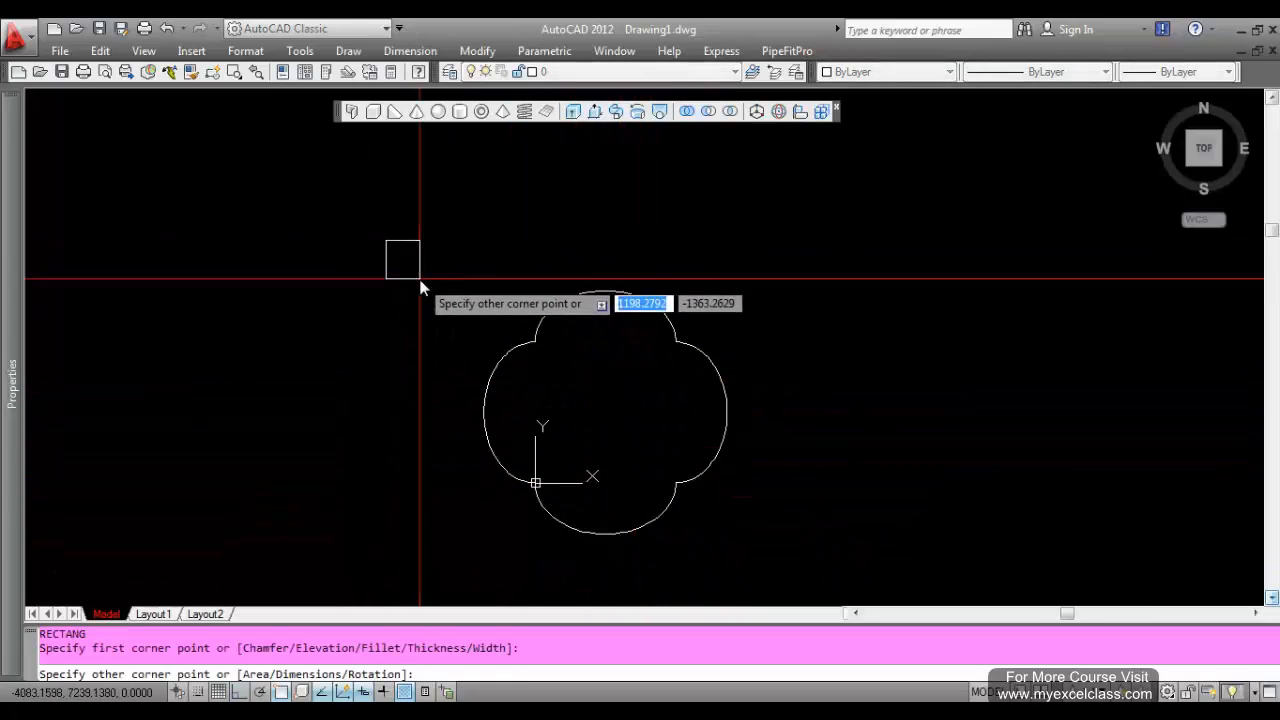
key(Escape)
key(Escape)
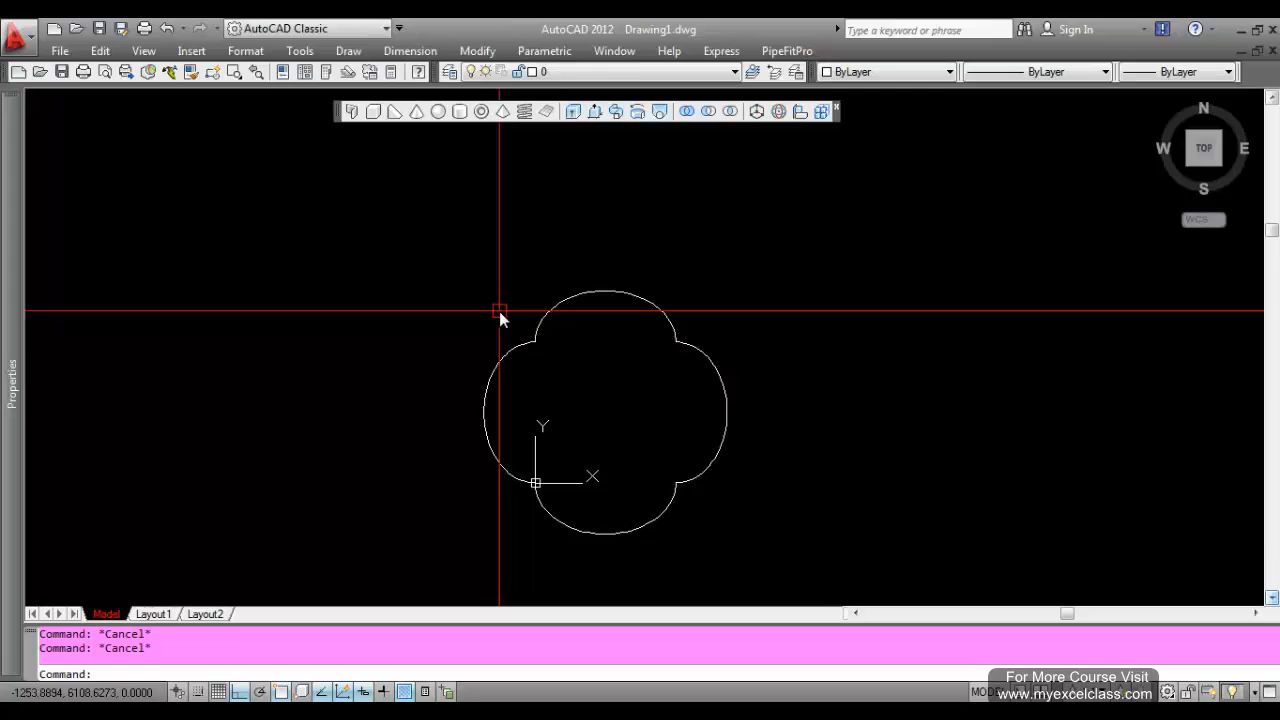
- Convert the four arches into a single region and select it to check that they are joined
text(reg)
key(Return)
click(406, 224)
click(812, 560)
key(Return)
click(685, 481)
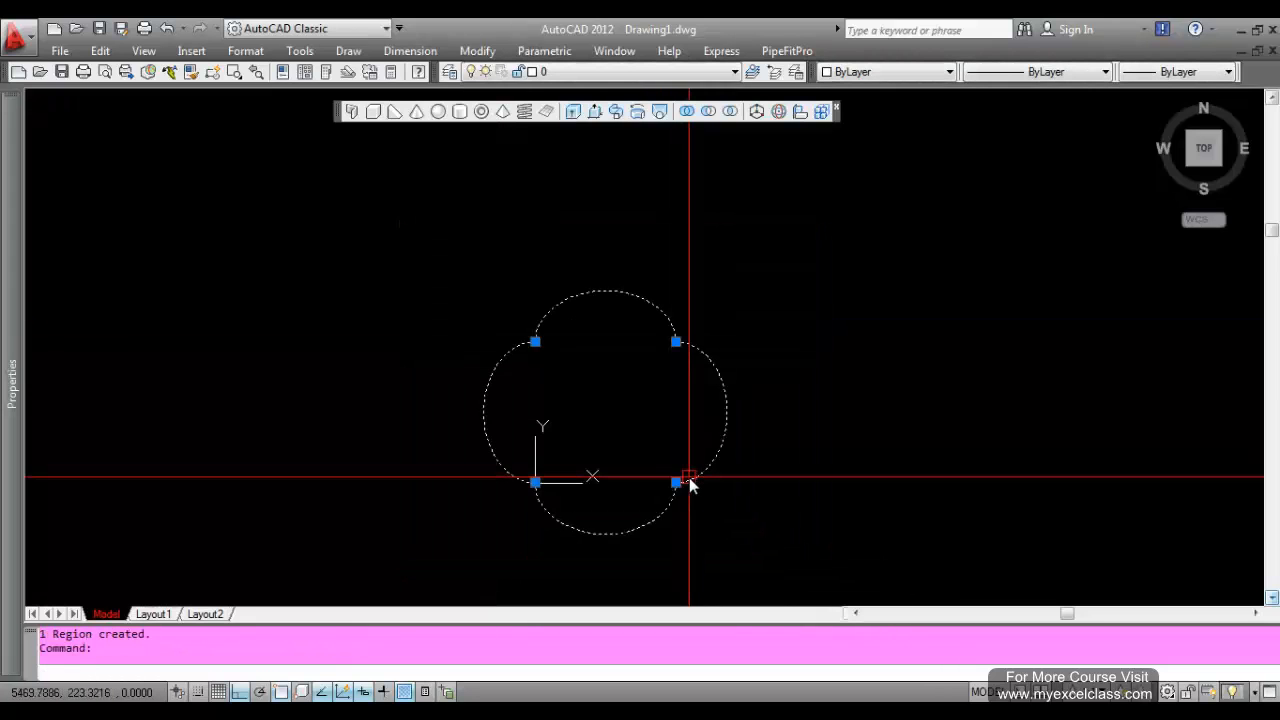
key(Escape)
key(Escape)
key(Escape)
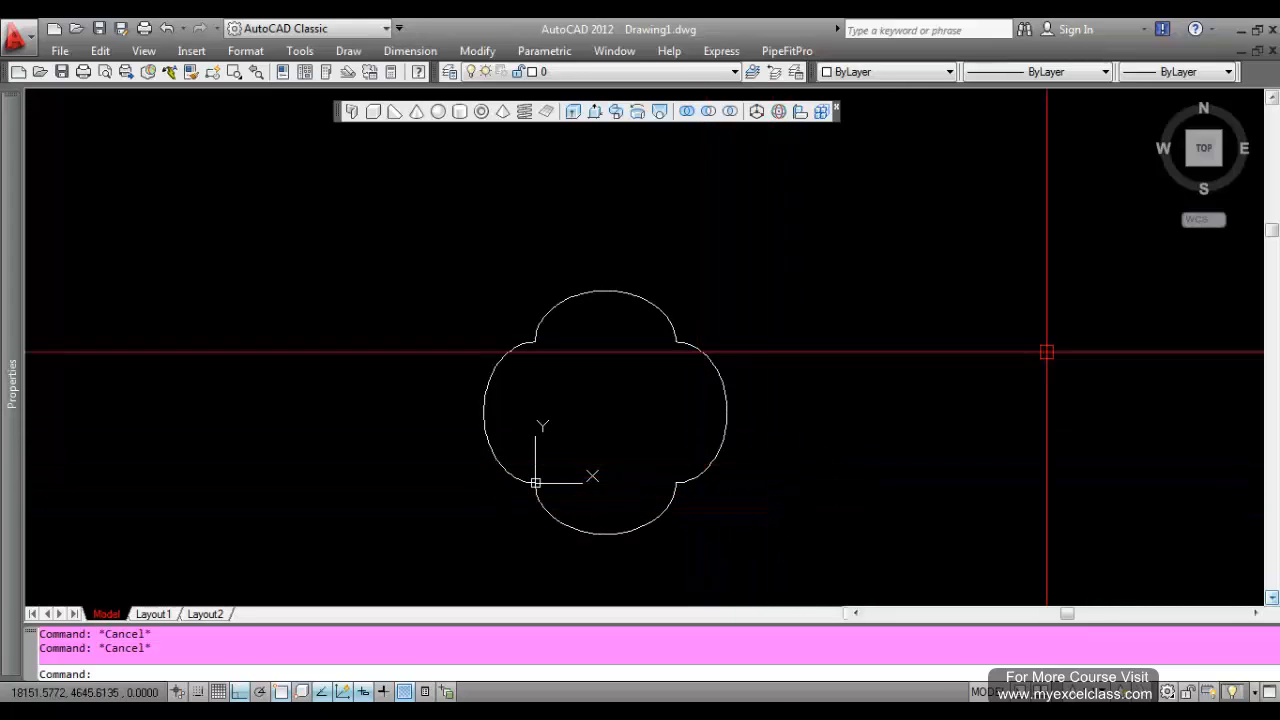
- Try to convert the four-lobed region into a wall with the Polysolid Object option in the SW Isometric view
drag(1189, 164, 1184, 176)
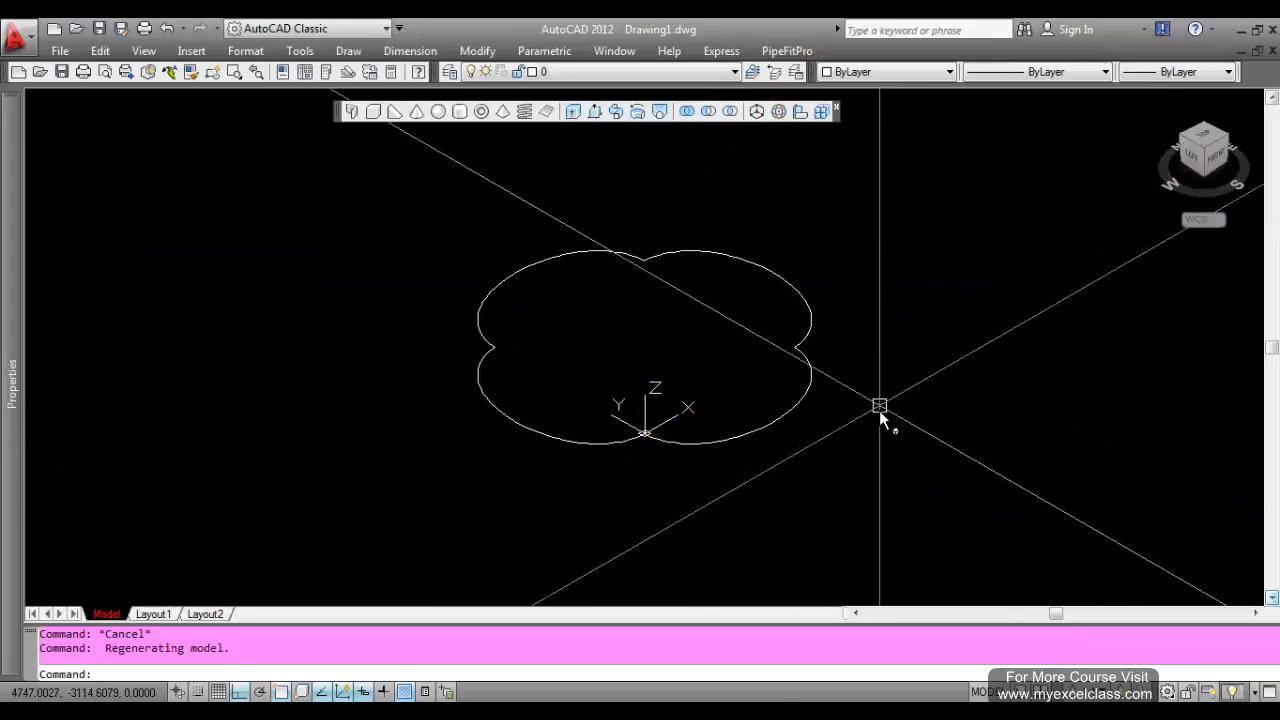
middle_drag(880, 409, 773, 437)
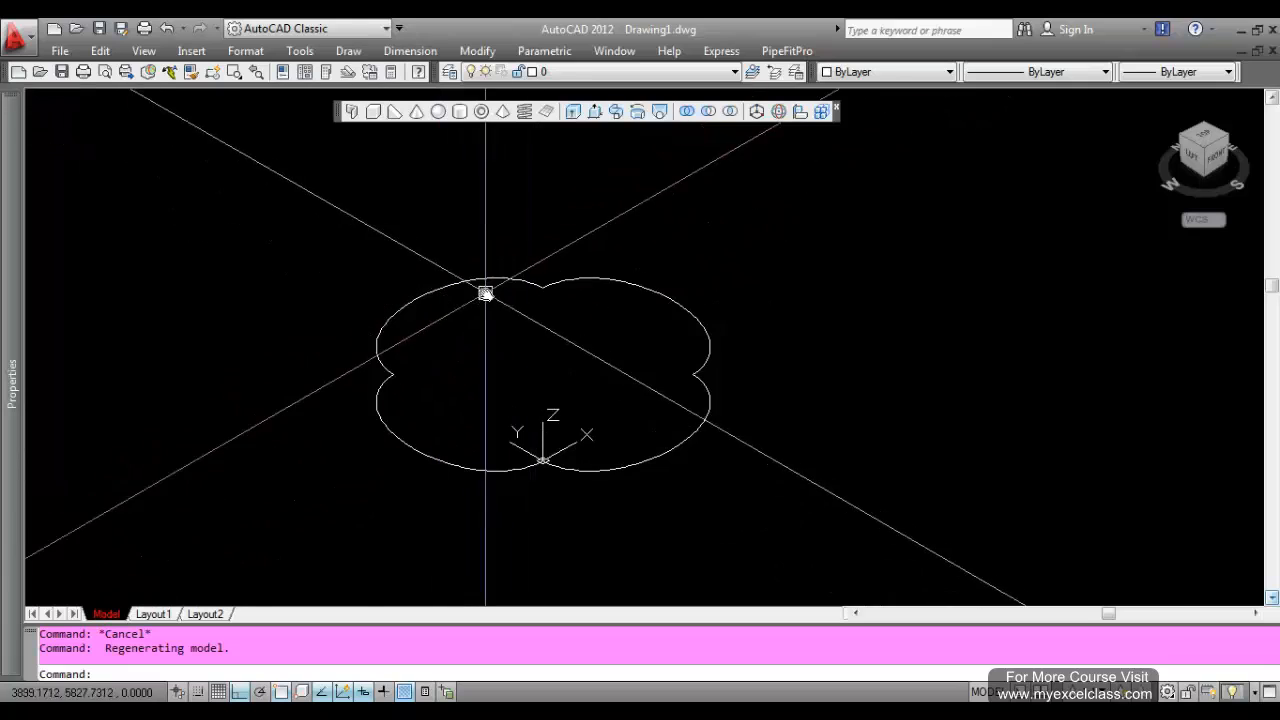
click(353, 113)
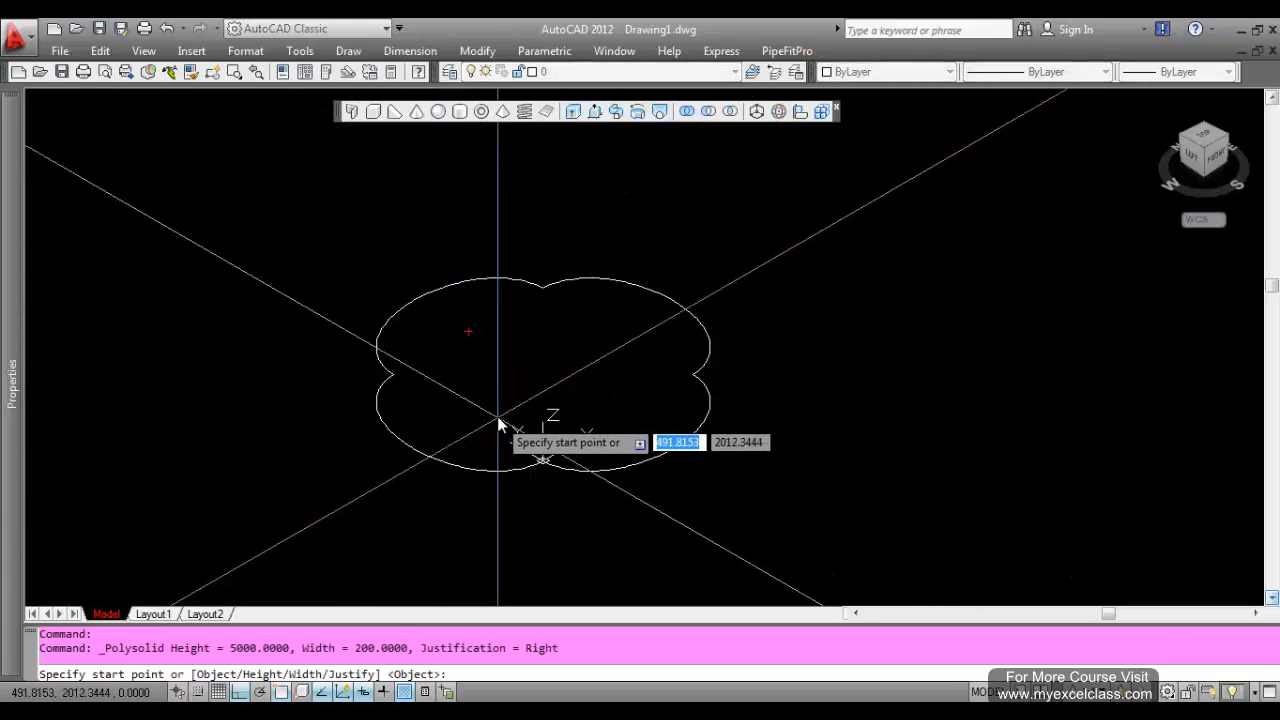
key(Return)
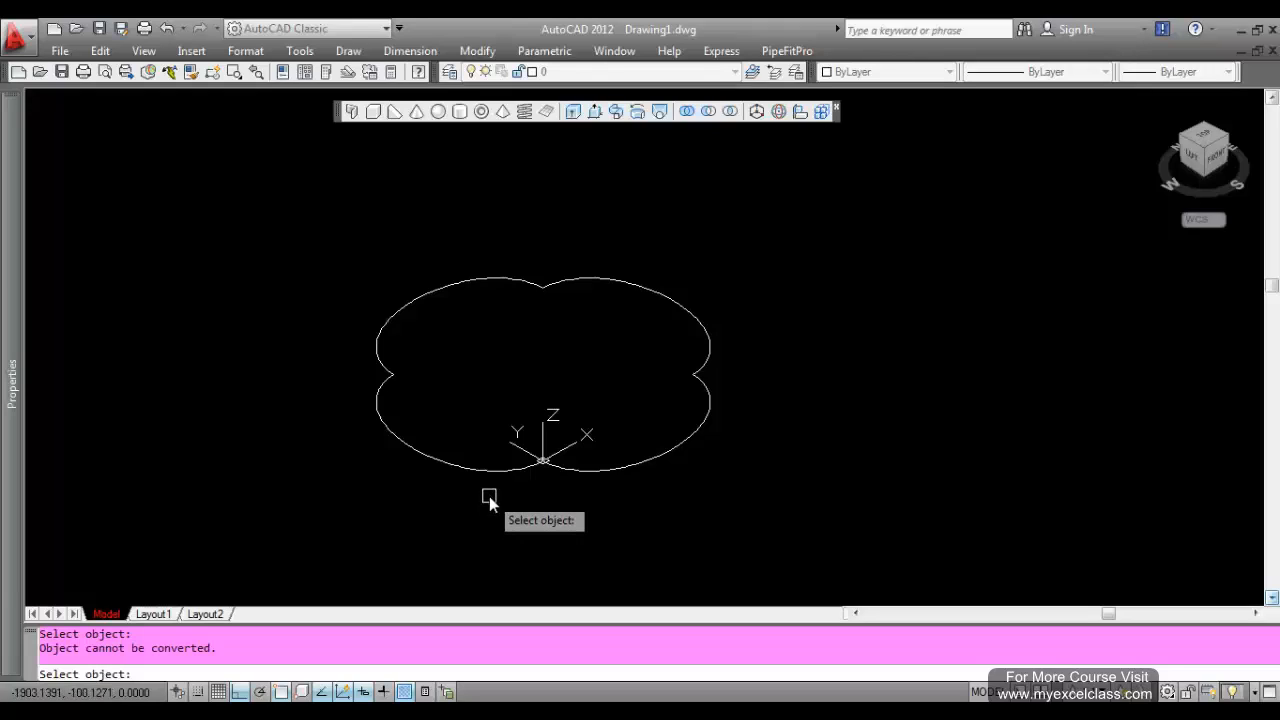
key(Escape)
click(457, 460)
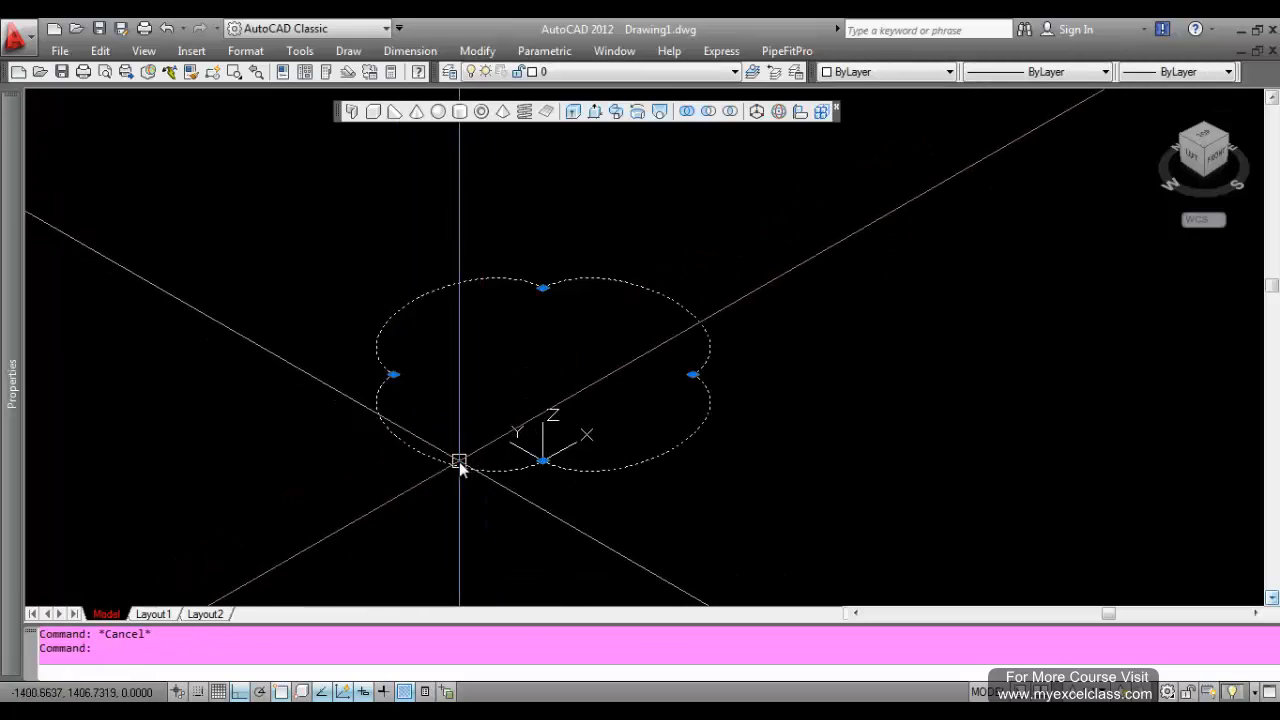
key(Escape)
key(Escape)
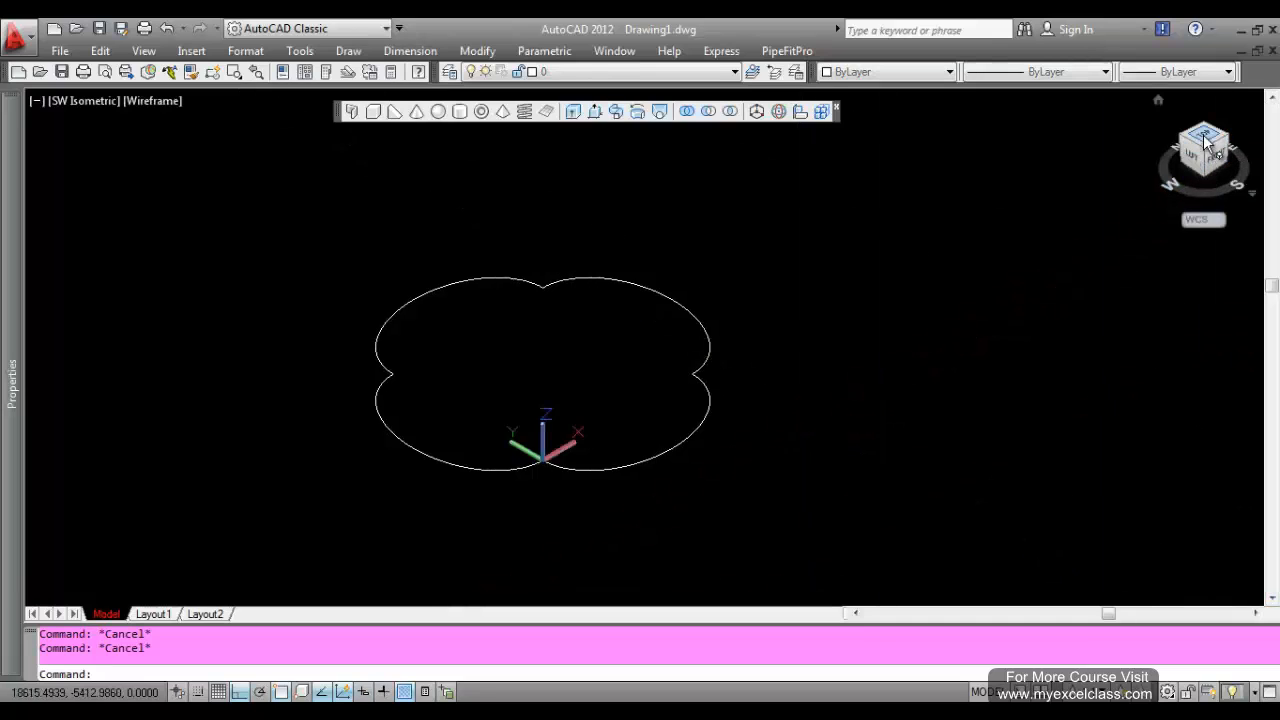
- Return to the top view and centre the four-lobed outline
click(1205, 140)
key(Escape)
key(Escape)
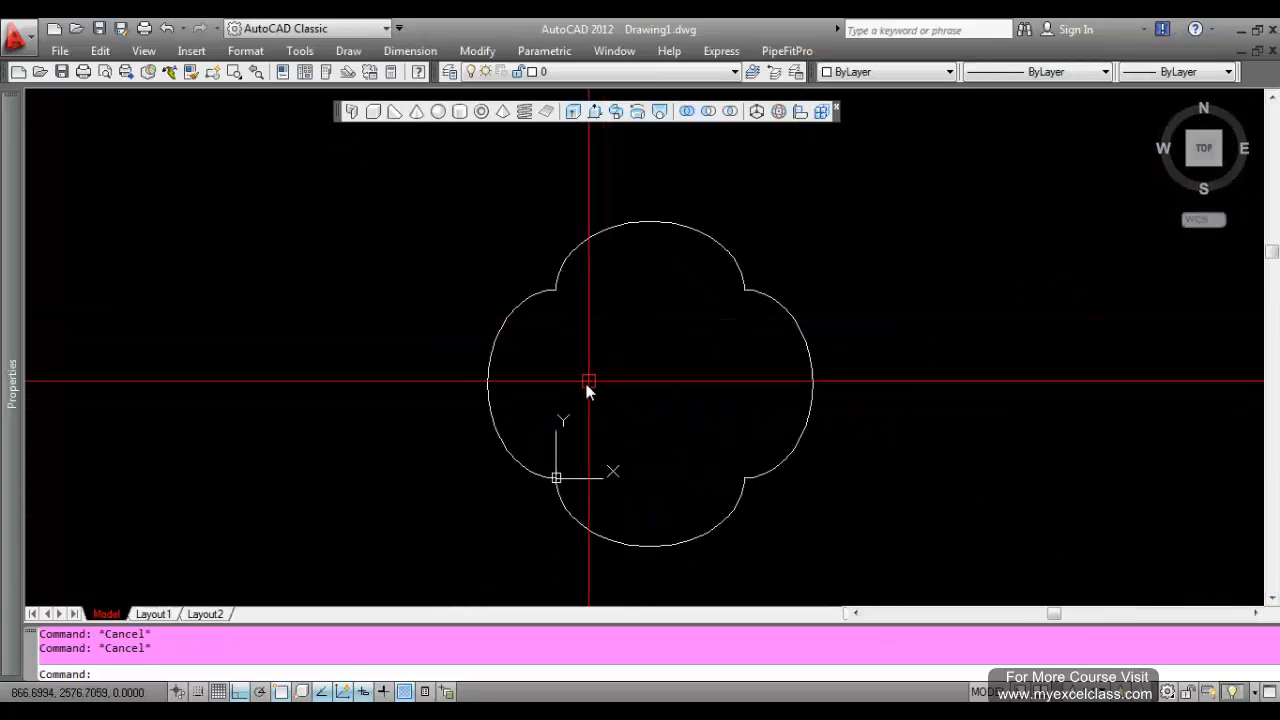
middle_drag(588, 390, 542, 384)
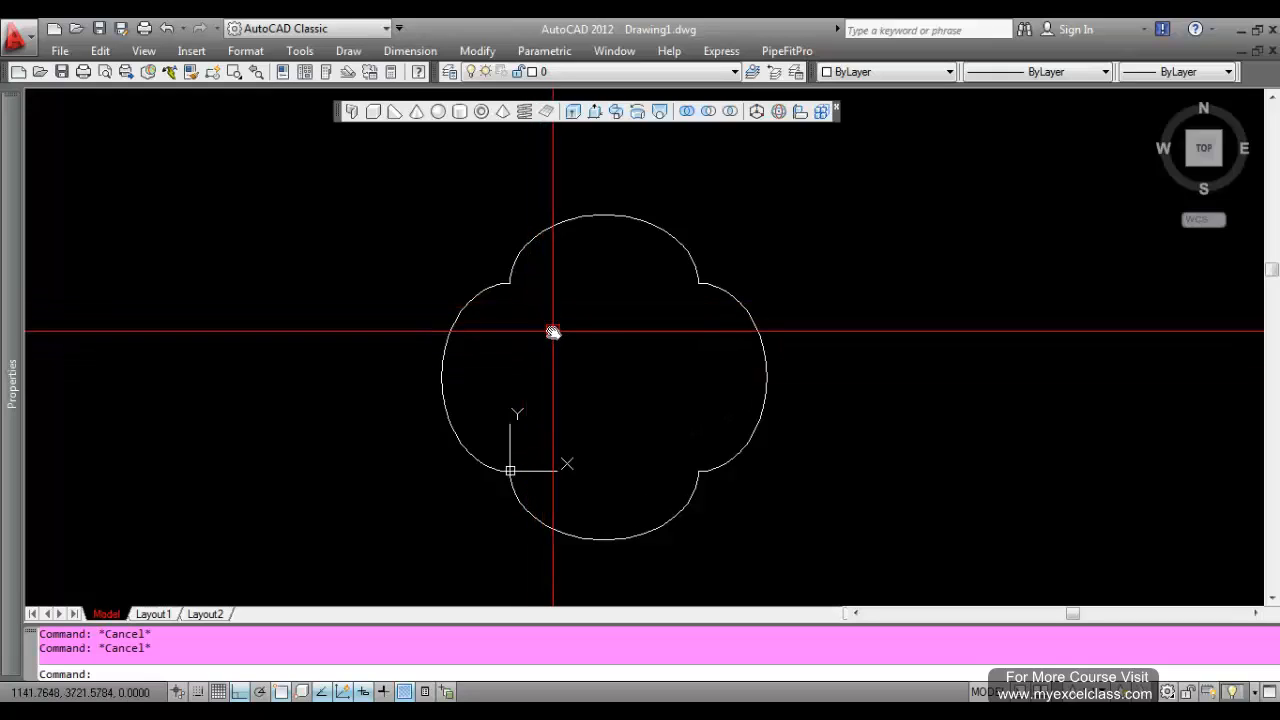
- Try to trace the upper lobe with polyline arcs from its left end, and erase the attempted arc
text(PL)
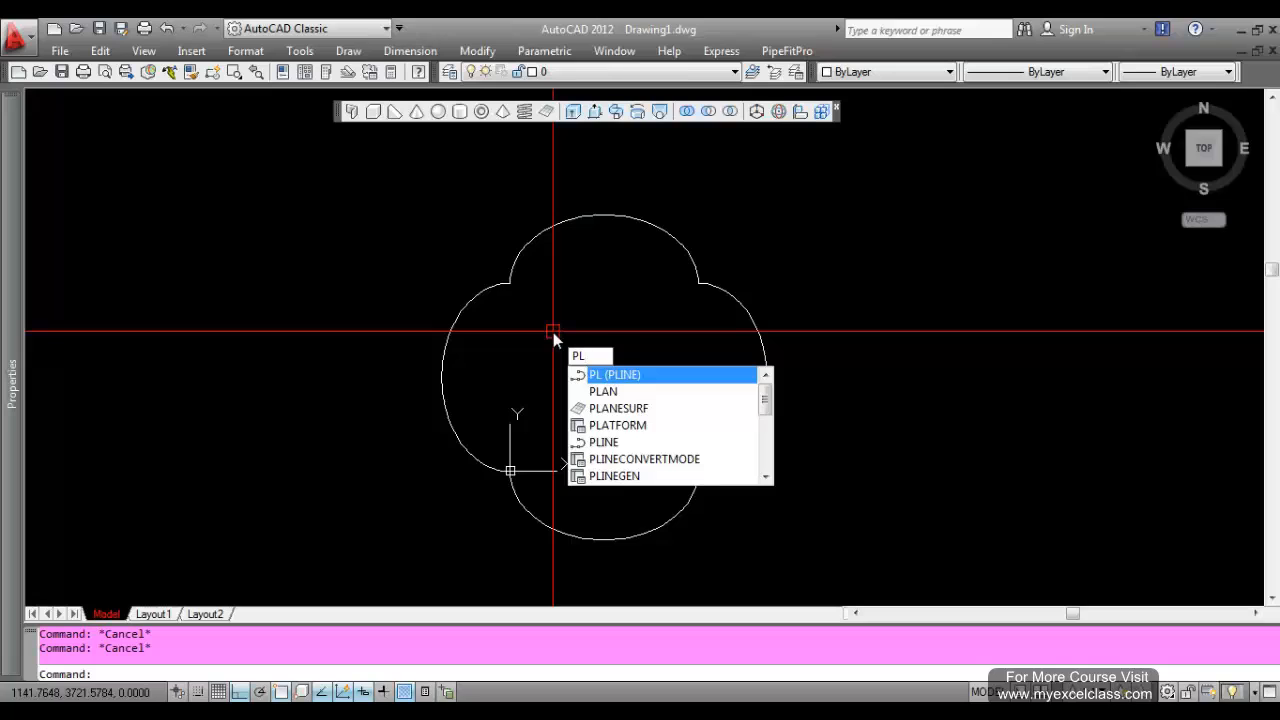
key(Return)
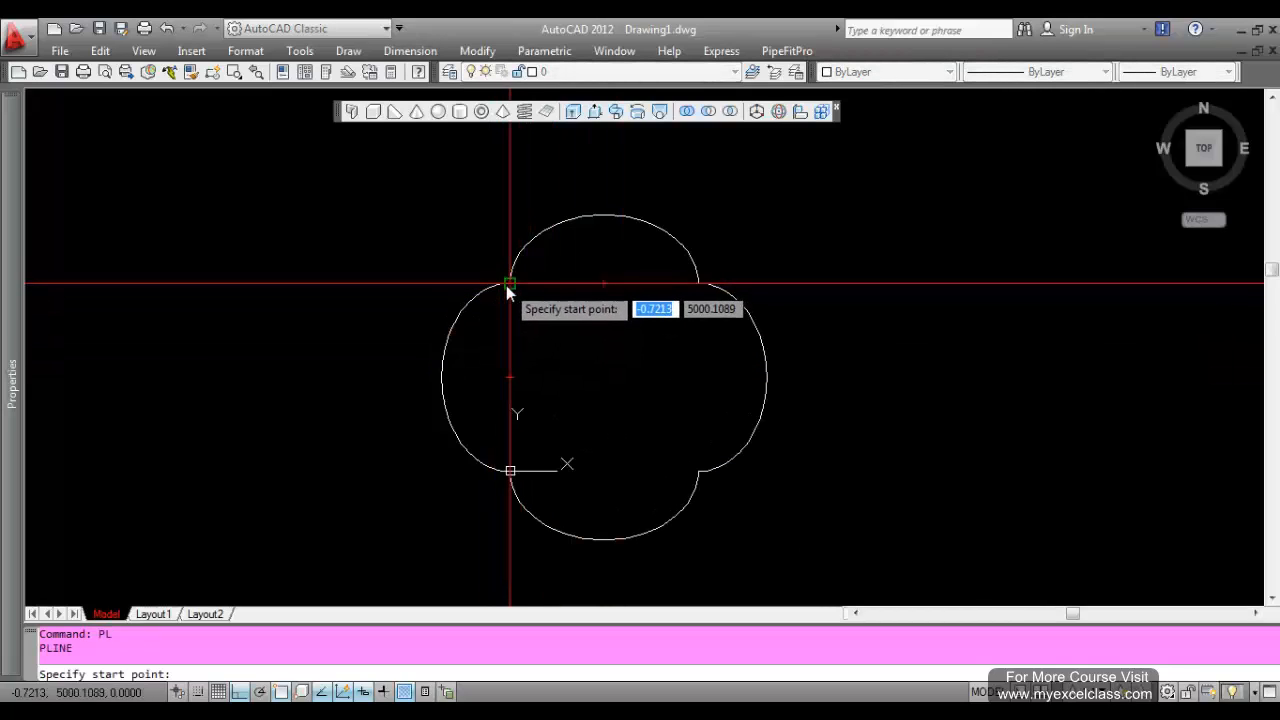
click(506, 285)
text(a)
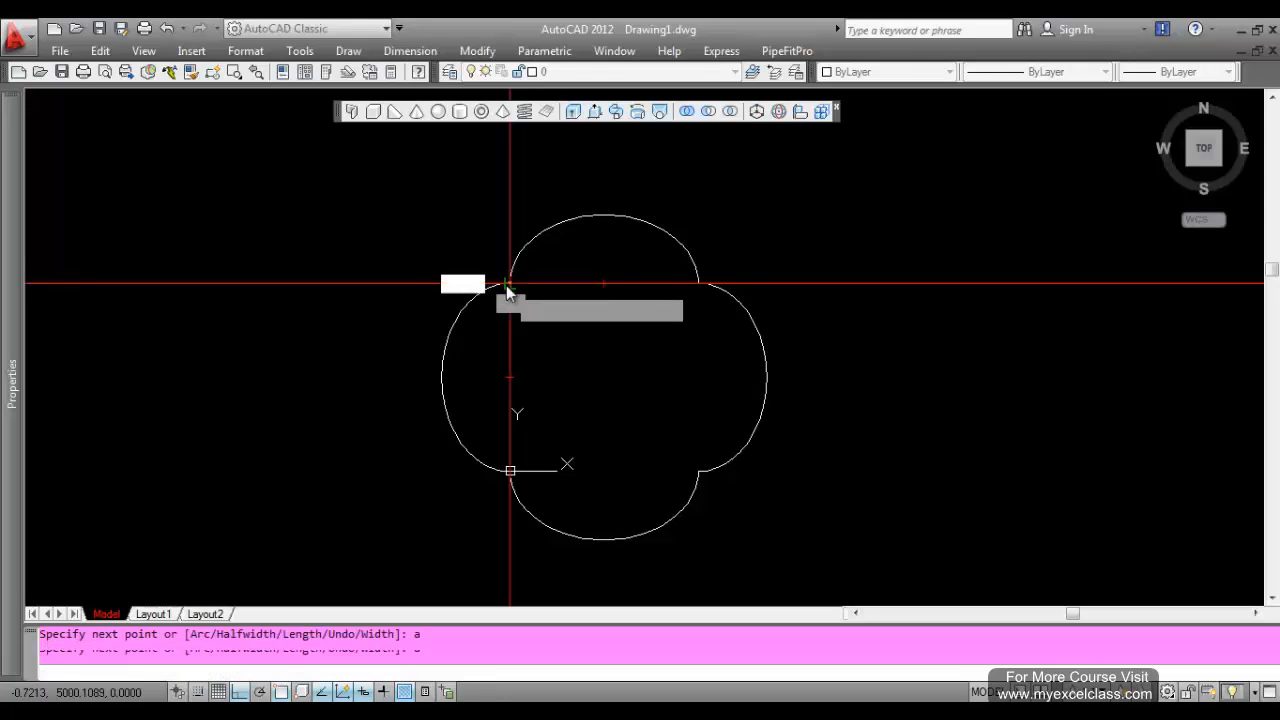
key(Return)
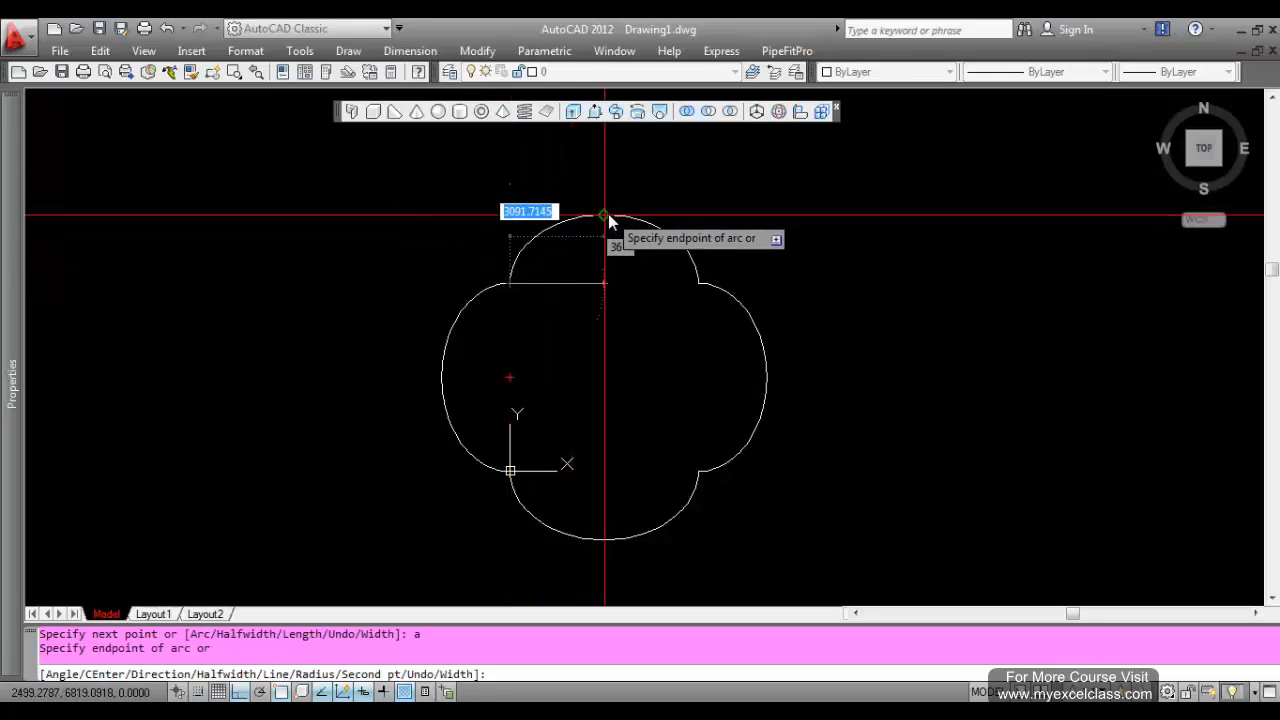
click(608, 214)
click(698, 285)
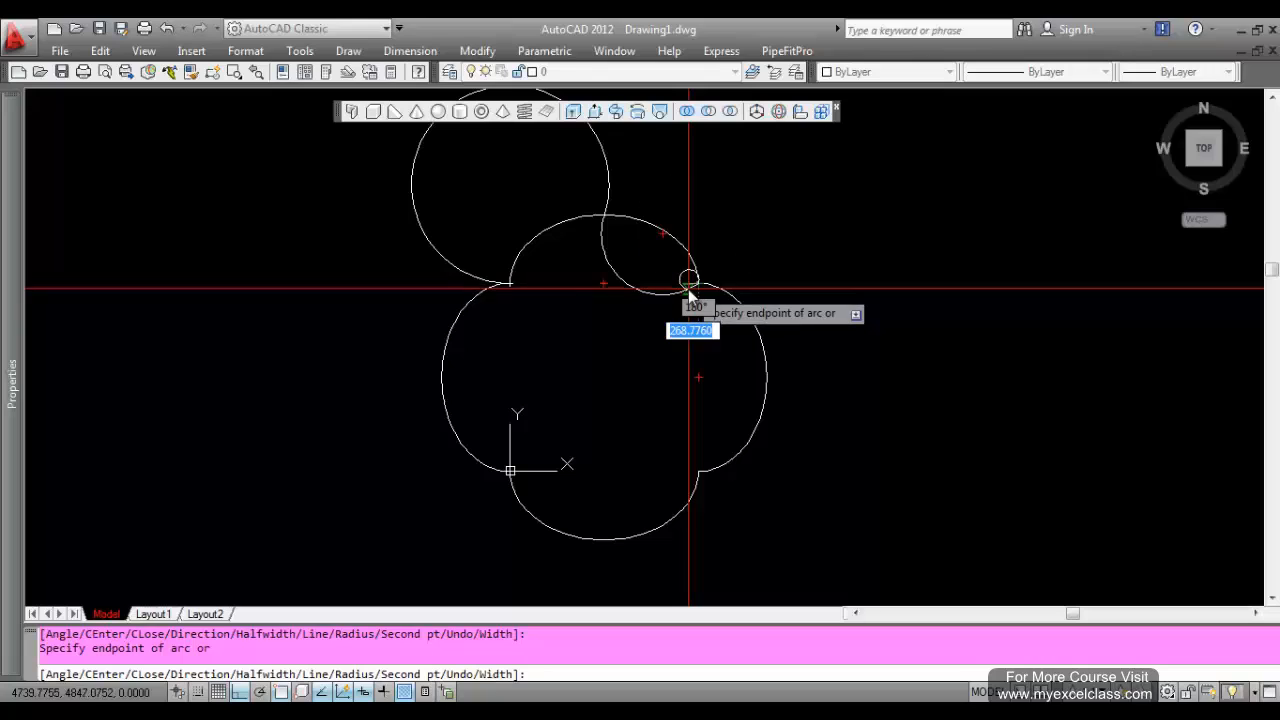
text(u)
key(Return)
key(Return)
click(640, 186)
click(536, 174)
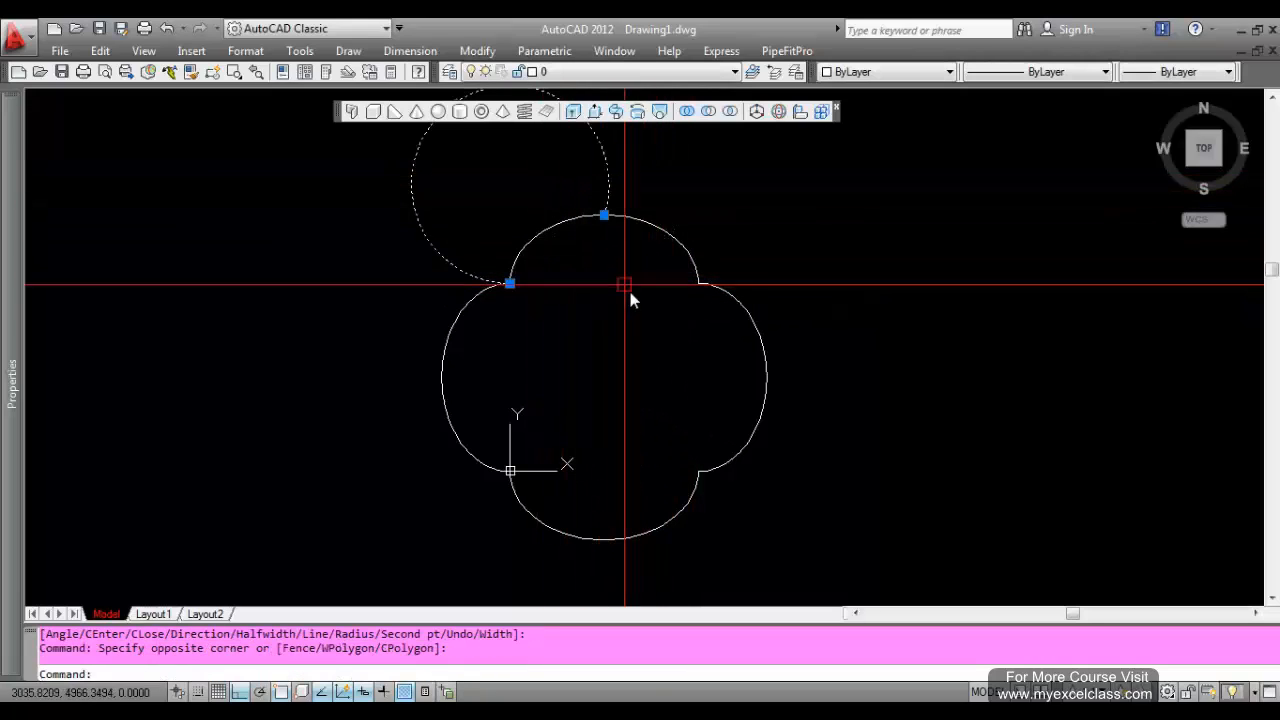
key(Delete)
- Trace the upper lobe with a polyline arc from its left end through its topmost point to its right end
text(pl)
key(Return)
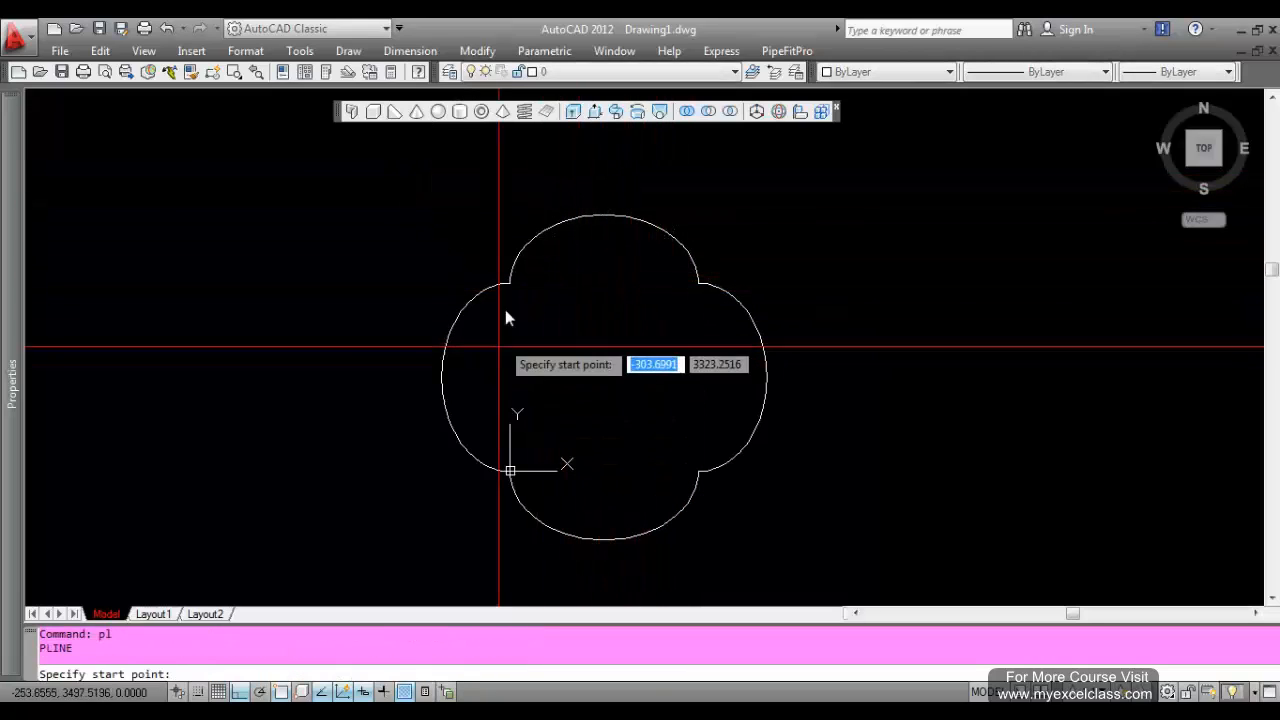
click(507, 283)
text(a)
key(Return)
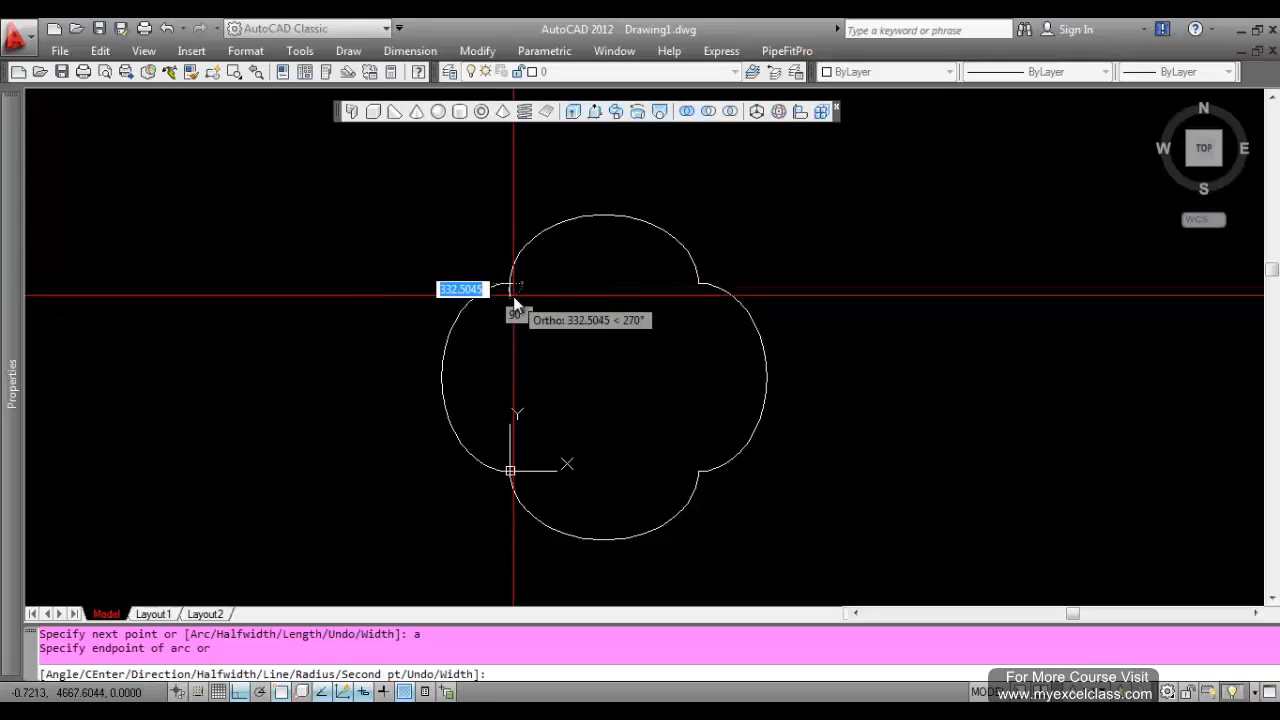
text(s)
key(Return)
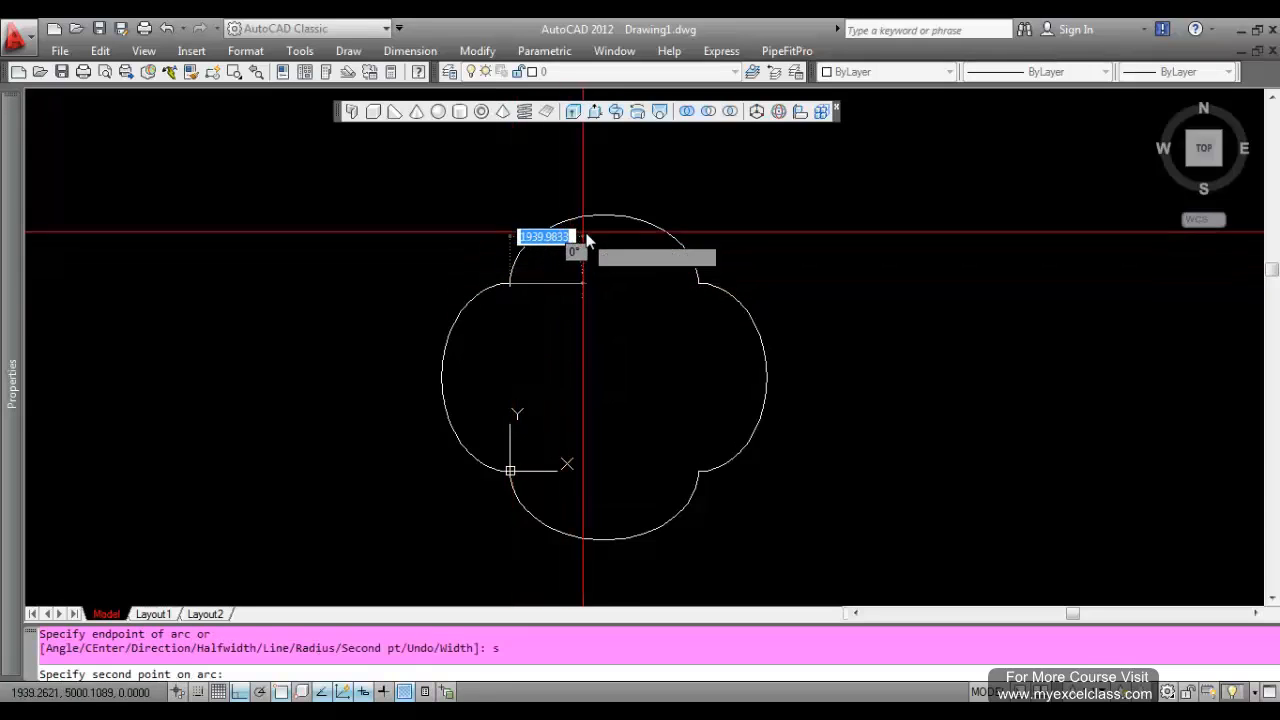
click(606, 216)
click(698, 283)
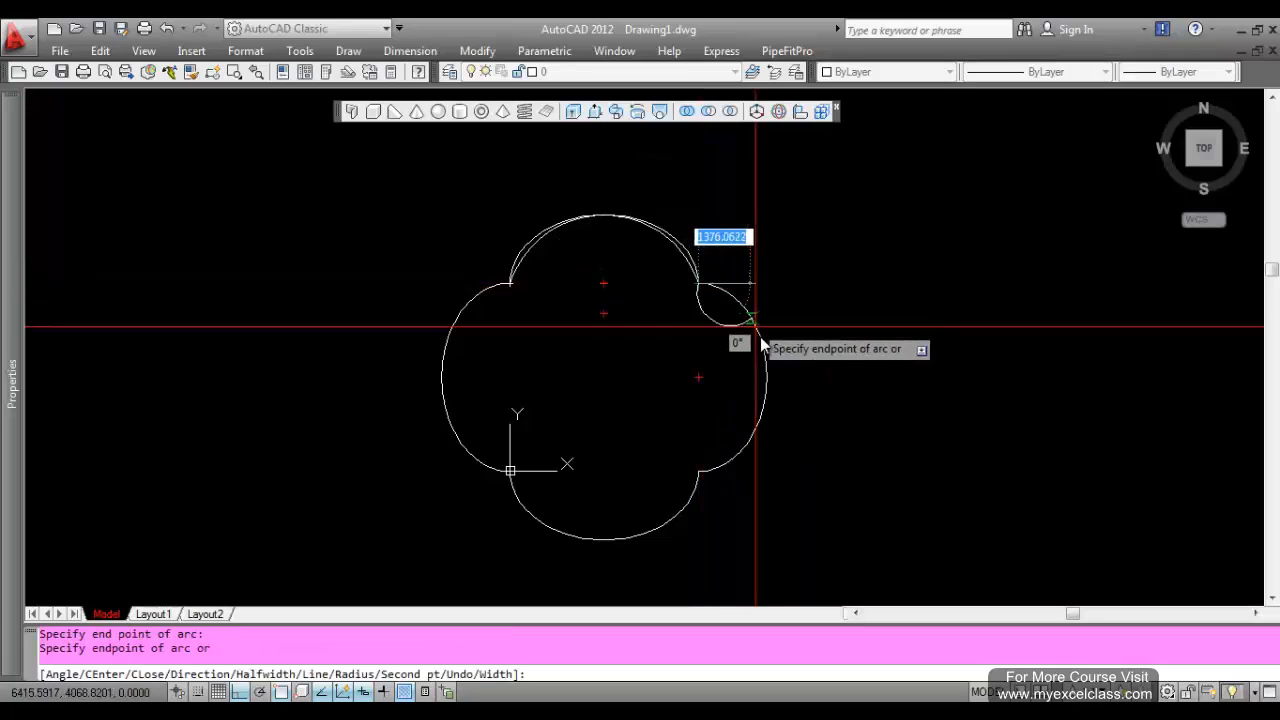
- Continue the polyline with arcs around the right, lower and left lobes, and close it at the starting point
click(767, 378)
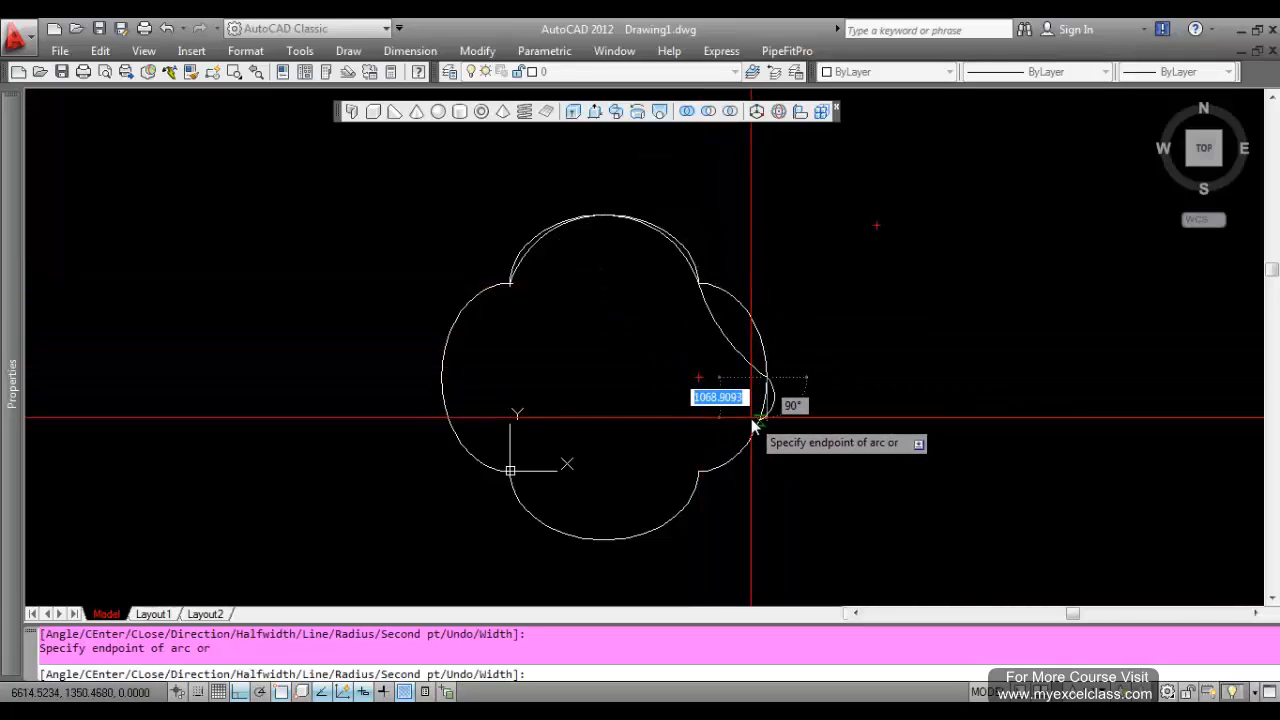
click(704, 474)
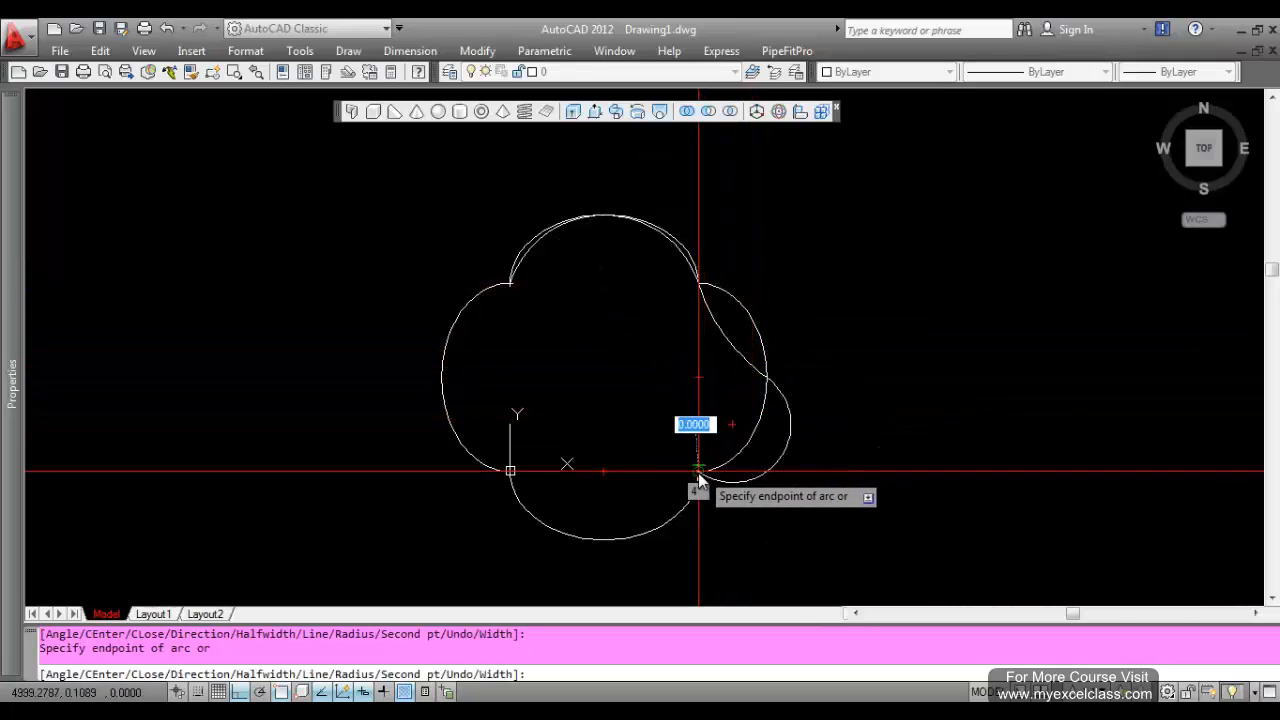
click(605, 544)
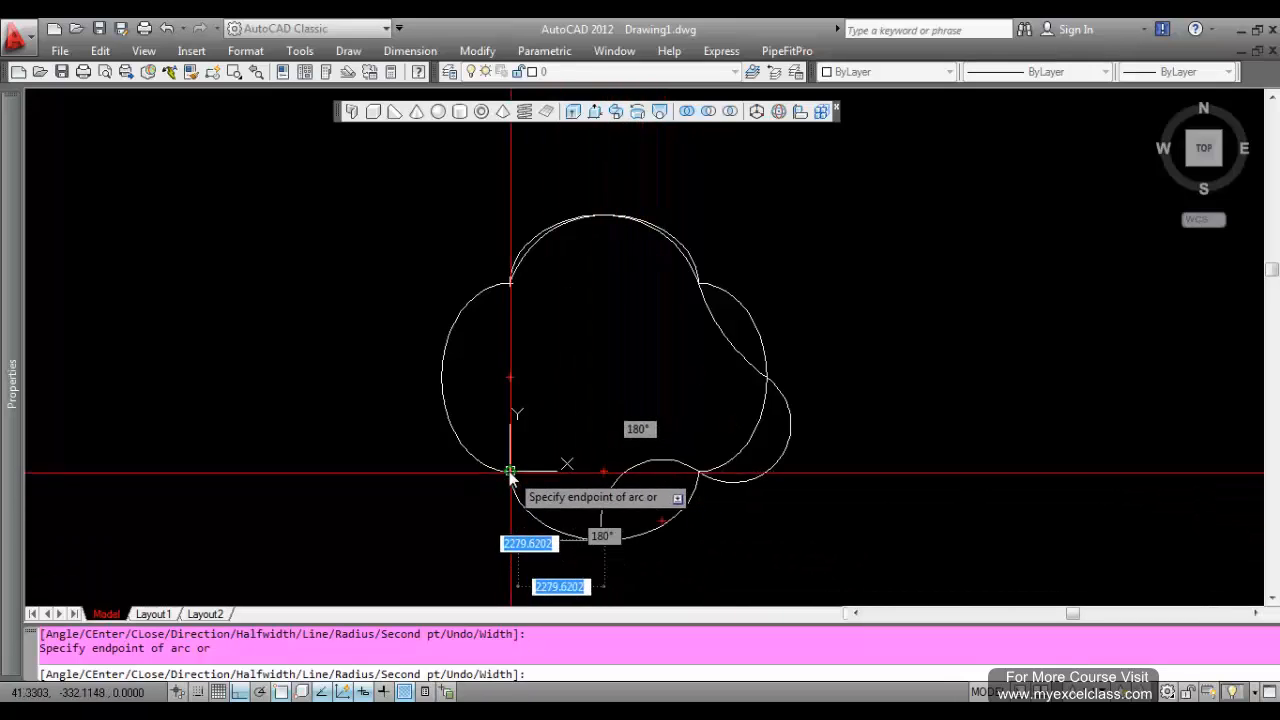
click(510, 470)
click(444, 378)
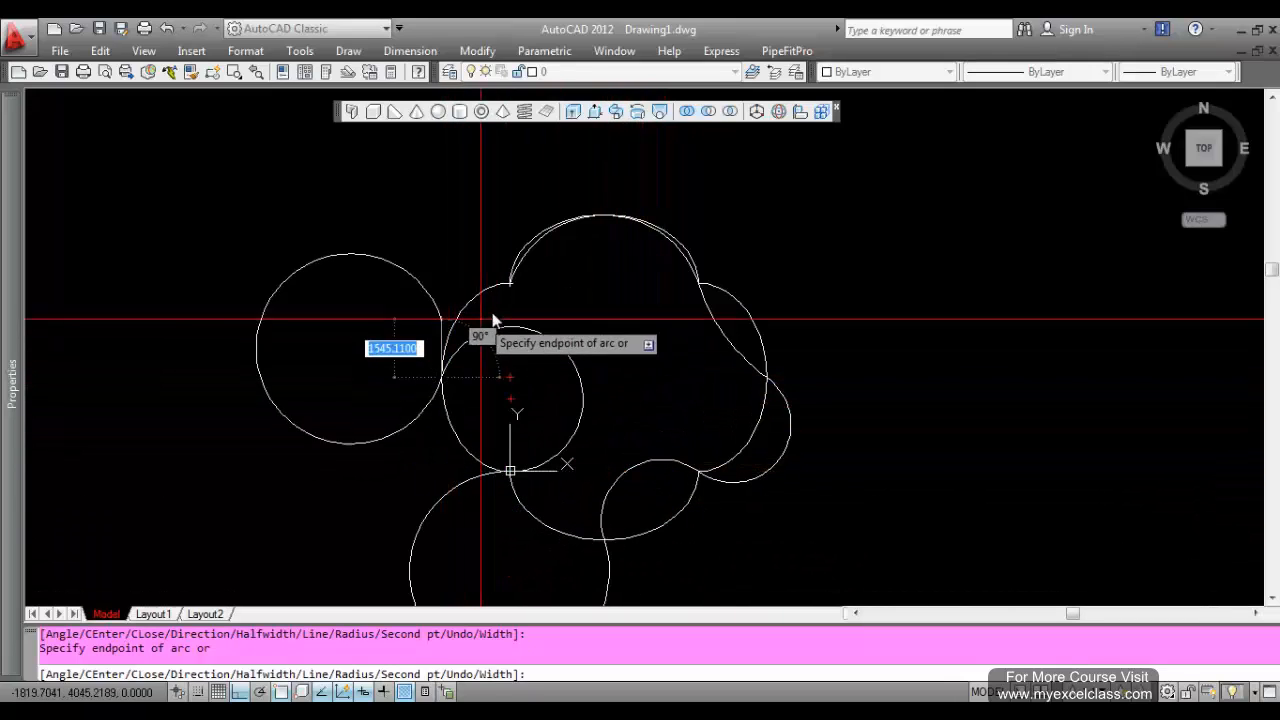
text(cl)
key(Return)
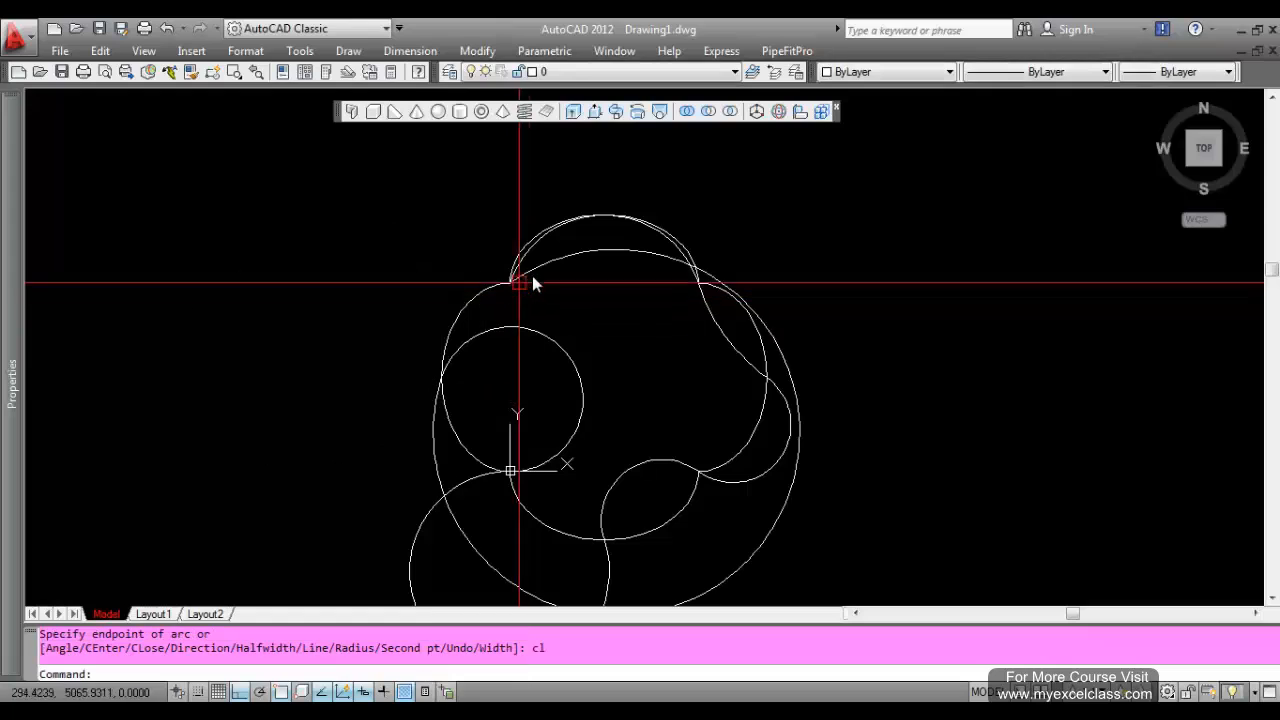
- Stretch the midpoints of the polyline's stray left and lower arcs onto the left and lower lobes of the outline
click(751, 474)
click(763, 540)
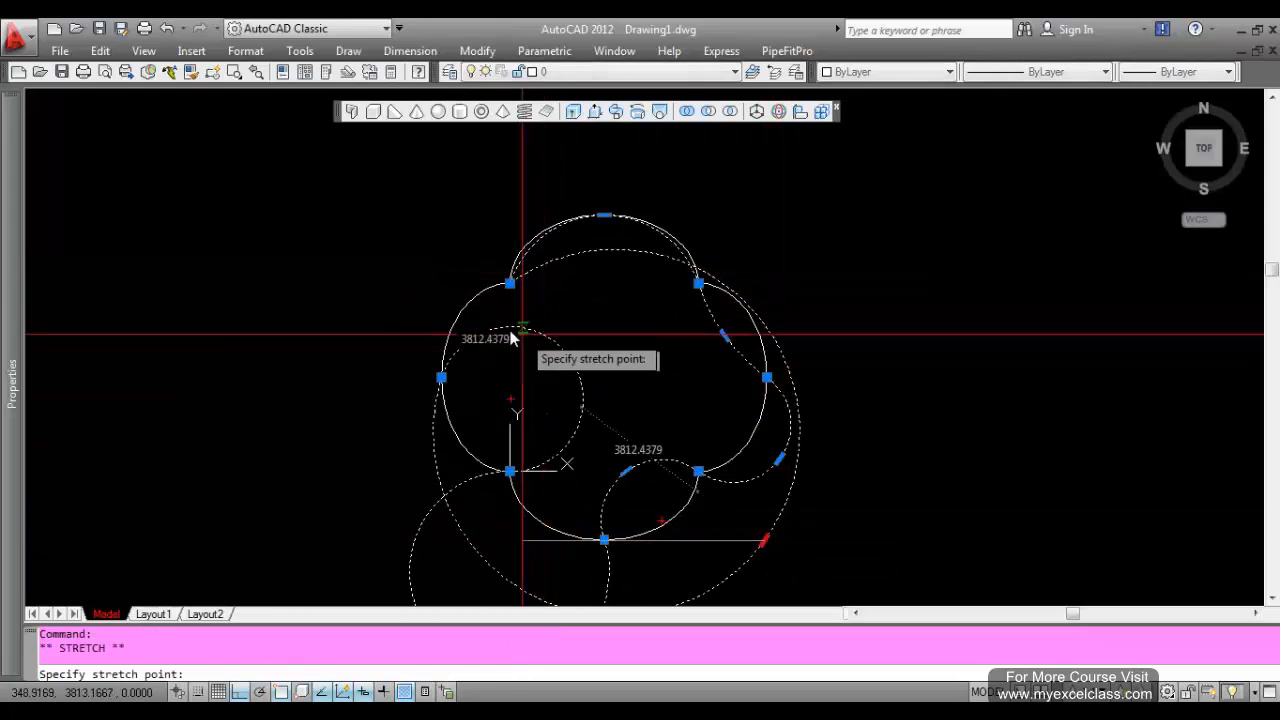
scroll(530, 325, down, 2)
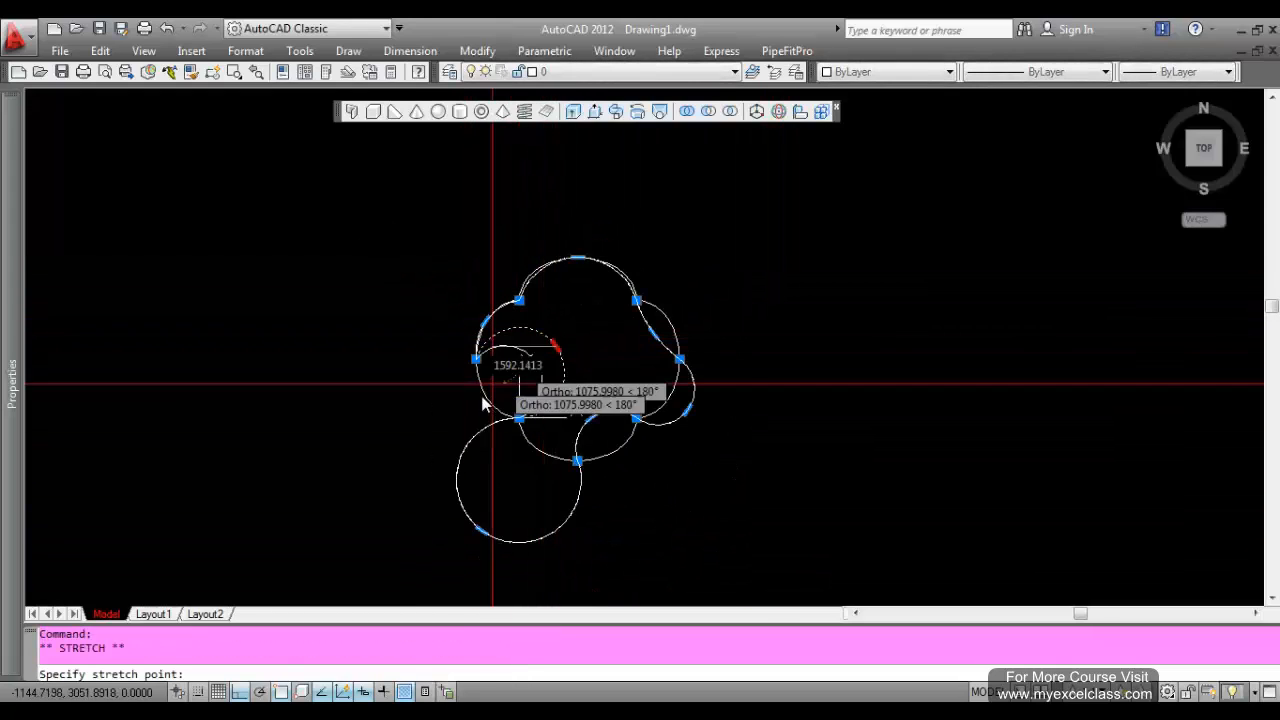
click(482, 532)
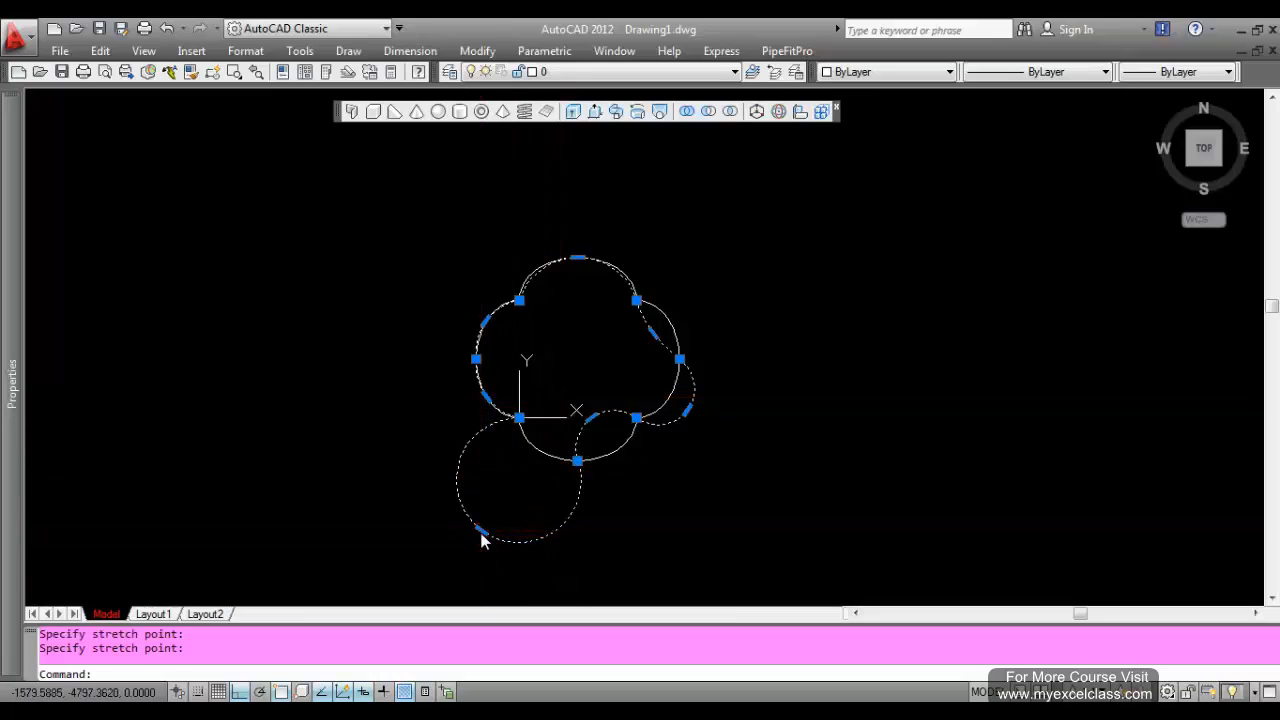
click(540, 450)
scroll(631, 423, up, 3)
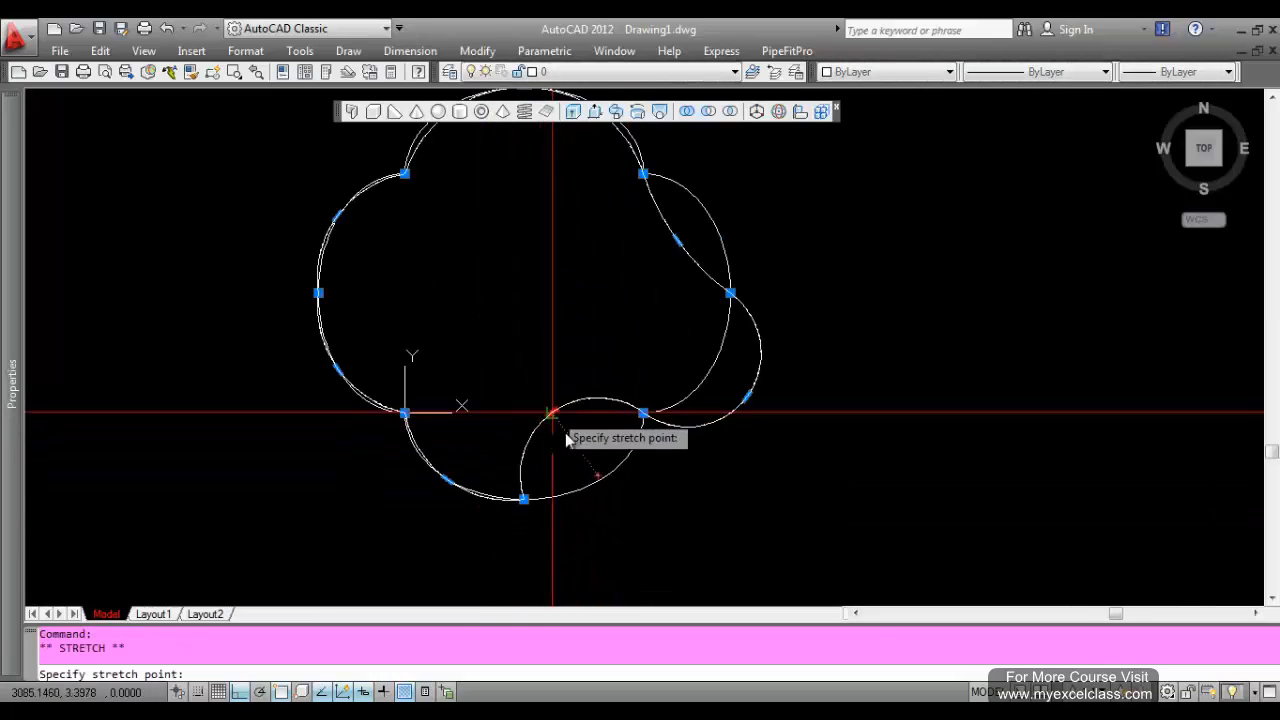
click(597, 475)
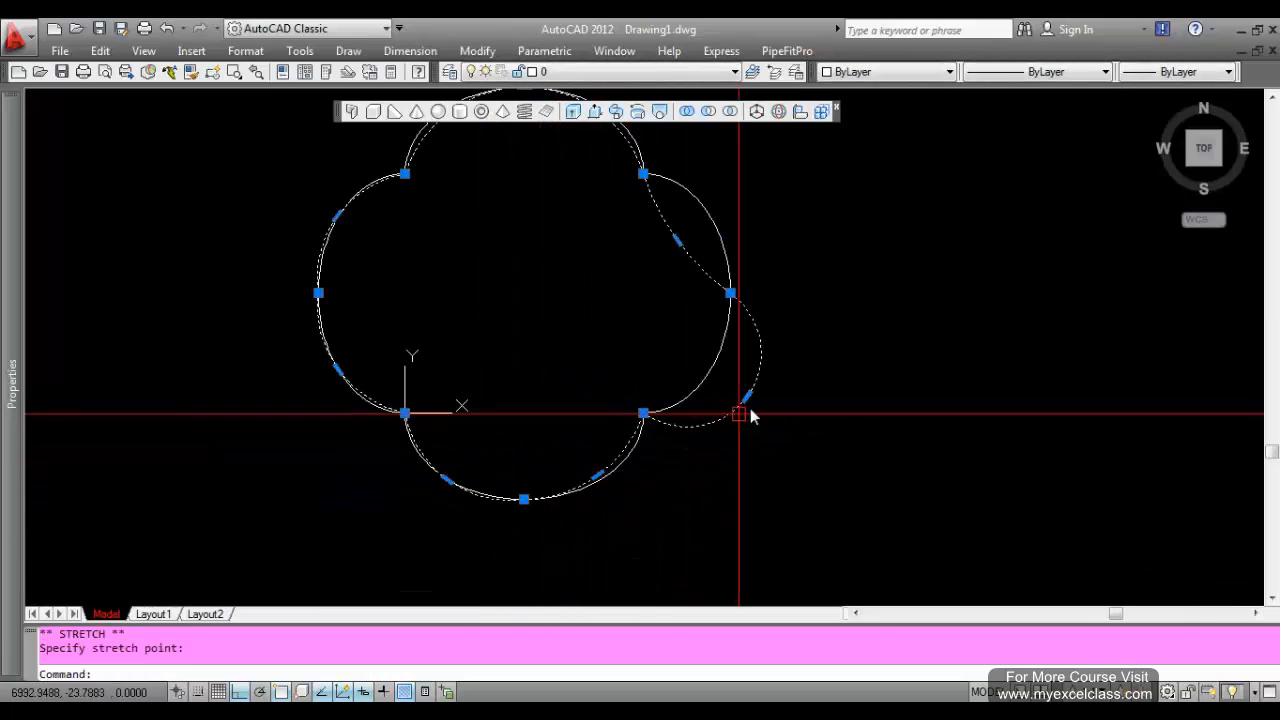
- Stretch the midpoints of the polyline's right-hand arcs onto the right lobe, and clear the selection
click(711, 366)
click(597, 478)
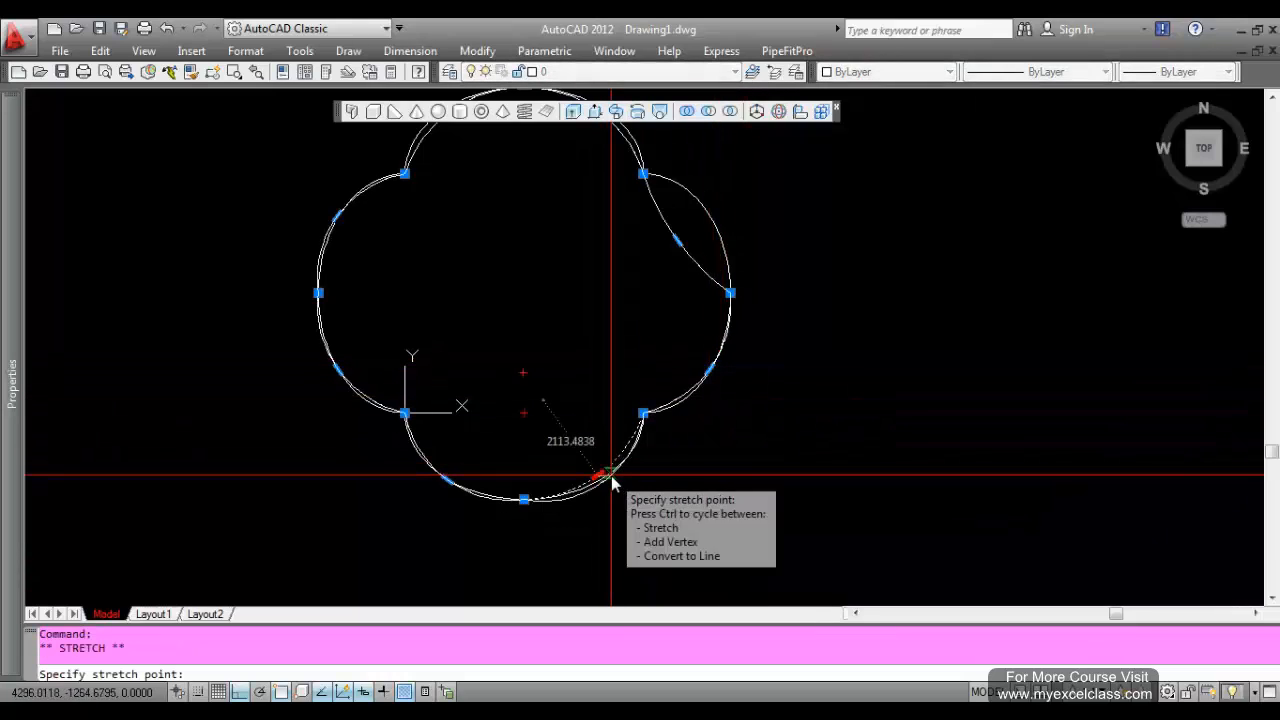
middle_drag(685, 200, 614, 320)
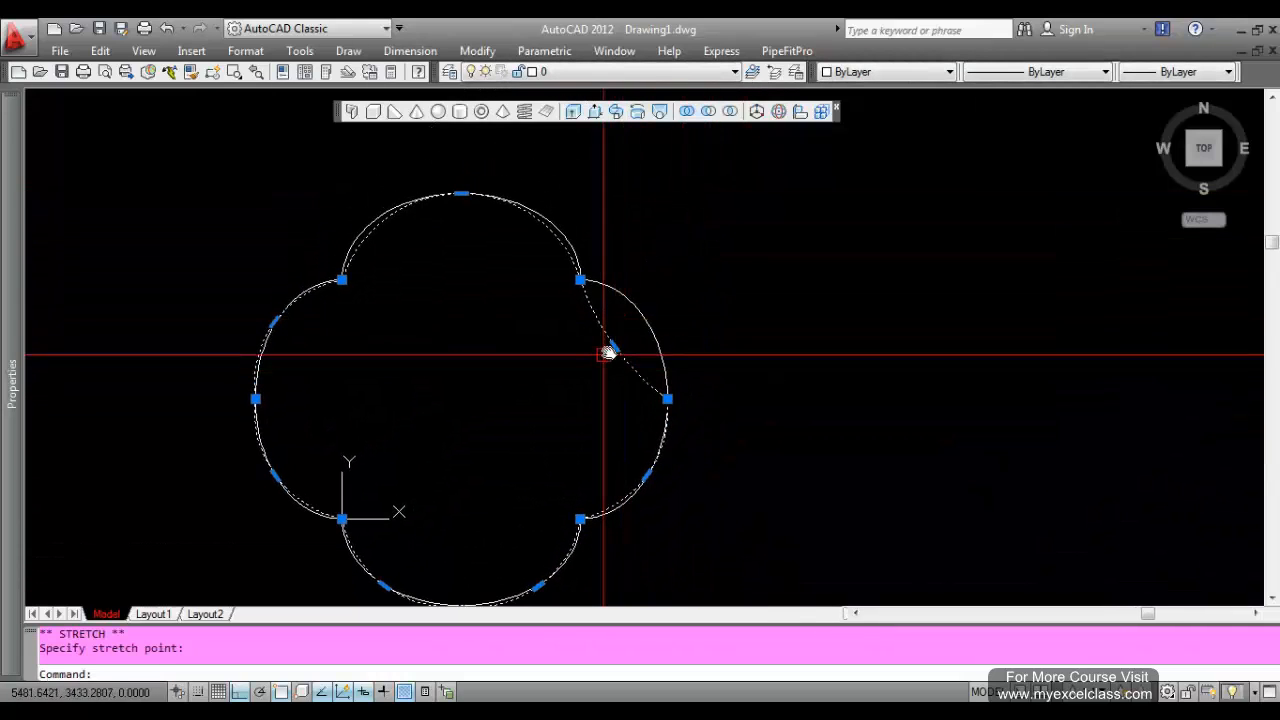
scroll(700, 345, down, 4)
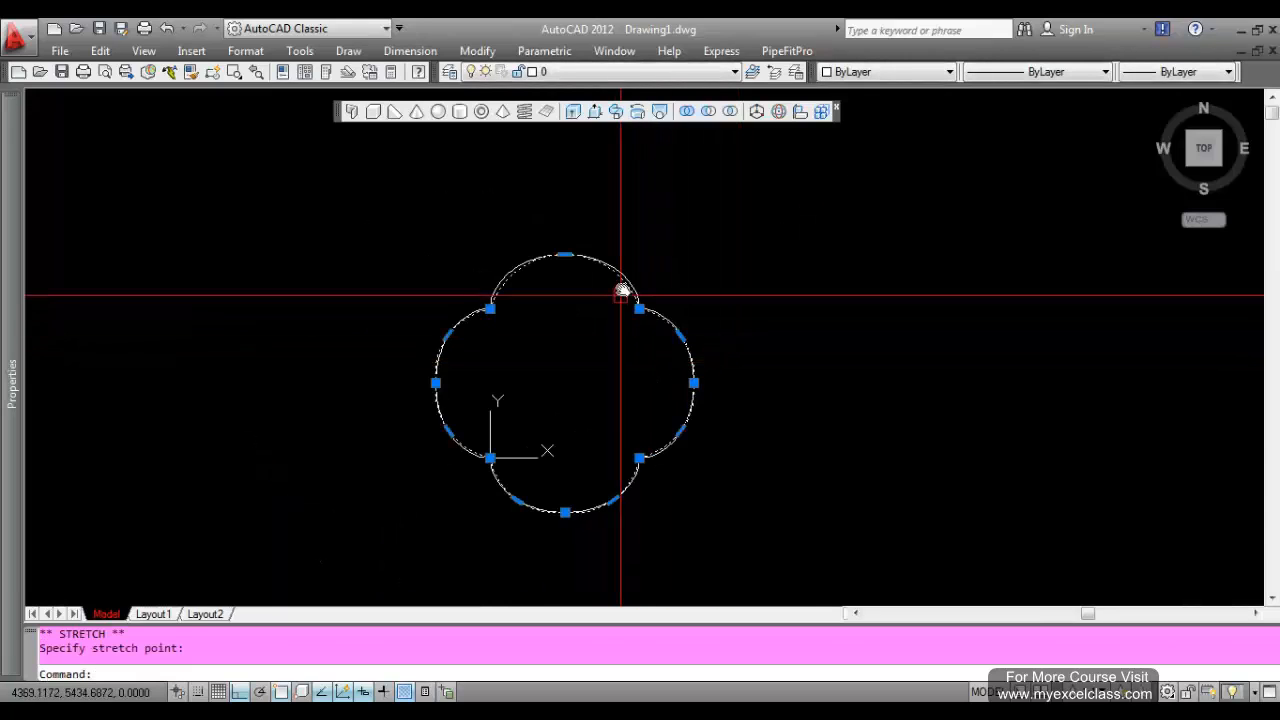
key(Escape)
key(Escape)
scroll(620, 288, up, 5)
scroll(613, 300, down, 5)
scroll(613, 300, down, 2)
scroll(617, 362, up, 2)
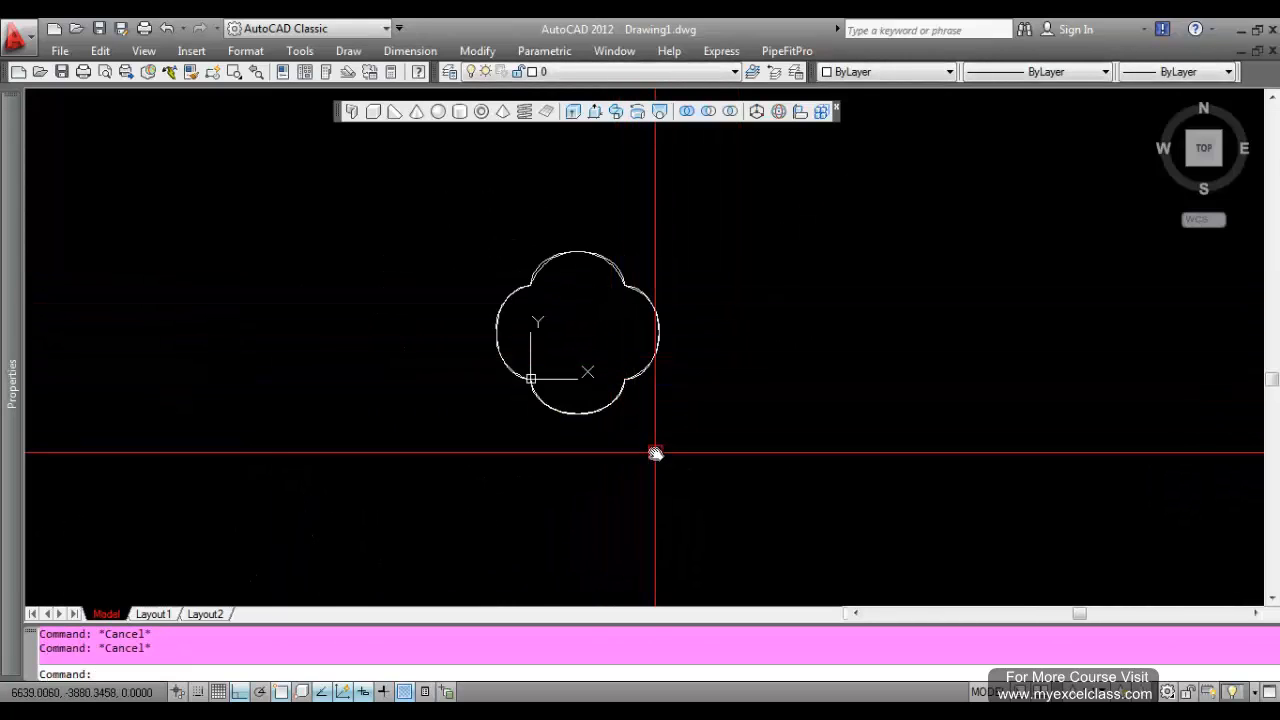
- Move the traced polyline horizontally to the right, clear of the original four-lobed outline
text(m)
key(Return)
text(l)
key(Return)
key(Return)
click(623, 494)
click(841, 536)
key(Escape)
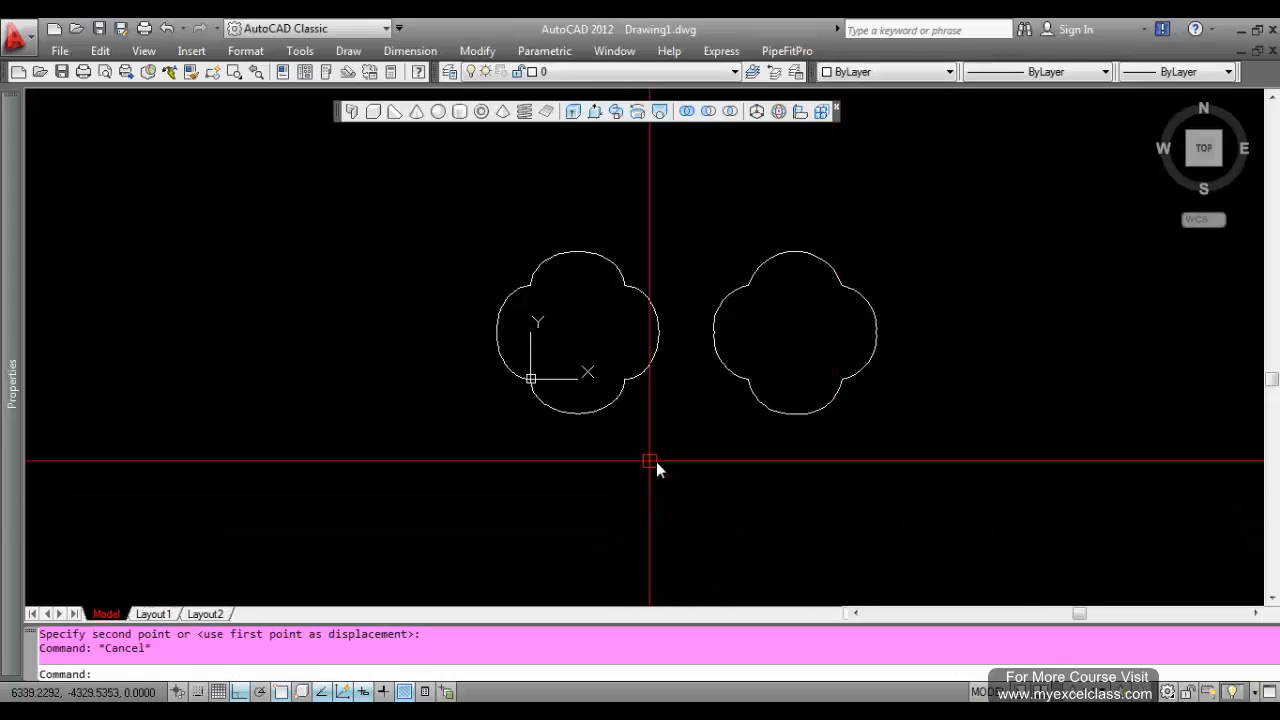
- Erase the original four-lobed outline and select the traced copy to check that it is one object
click(650, 461)
click(377, 226)
key(Delete)
click(738, 402)
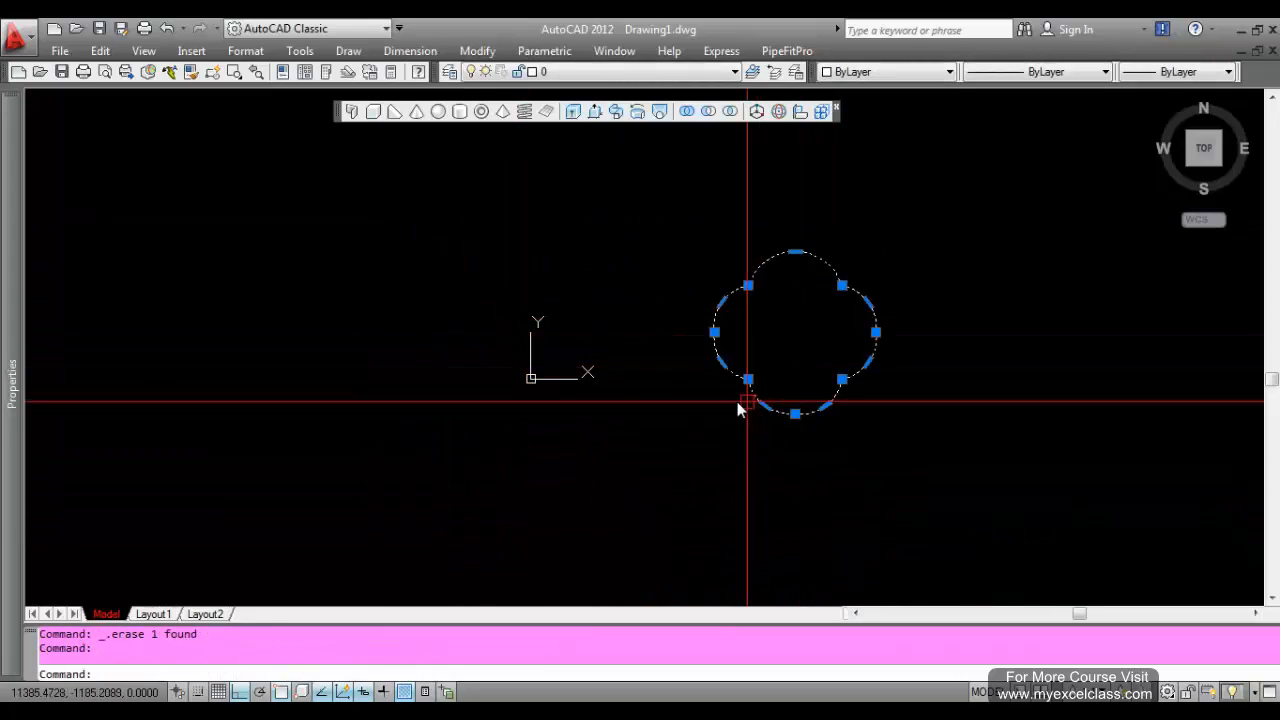
key(Escape)
key(Escape)
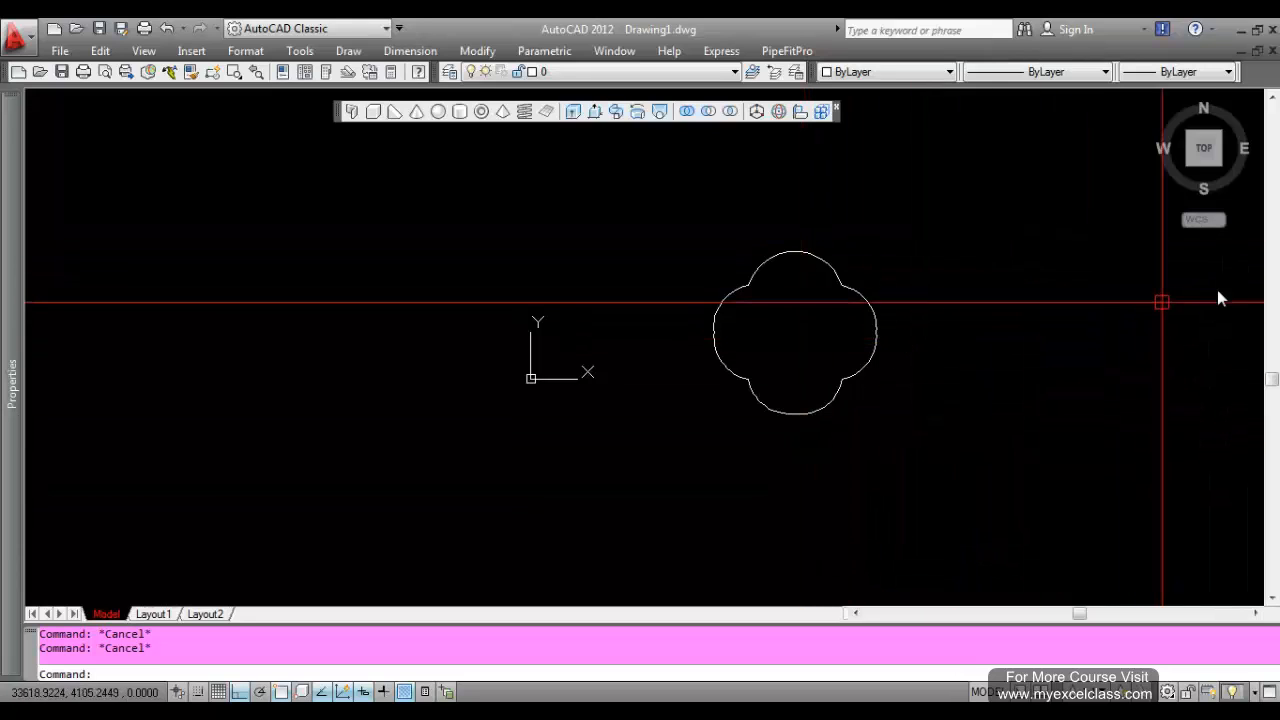
- Try to convert the traced polyline into a wall with the Polysolid Object option in the SW Isometric view
click(1157, 101)
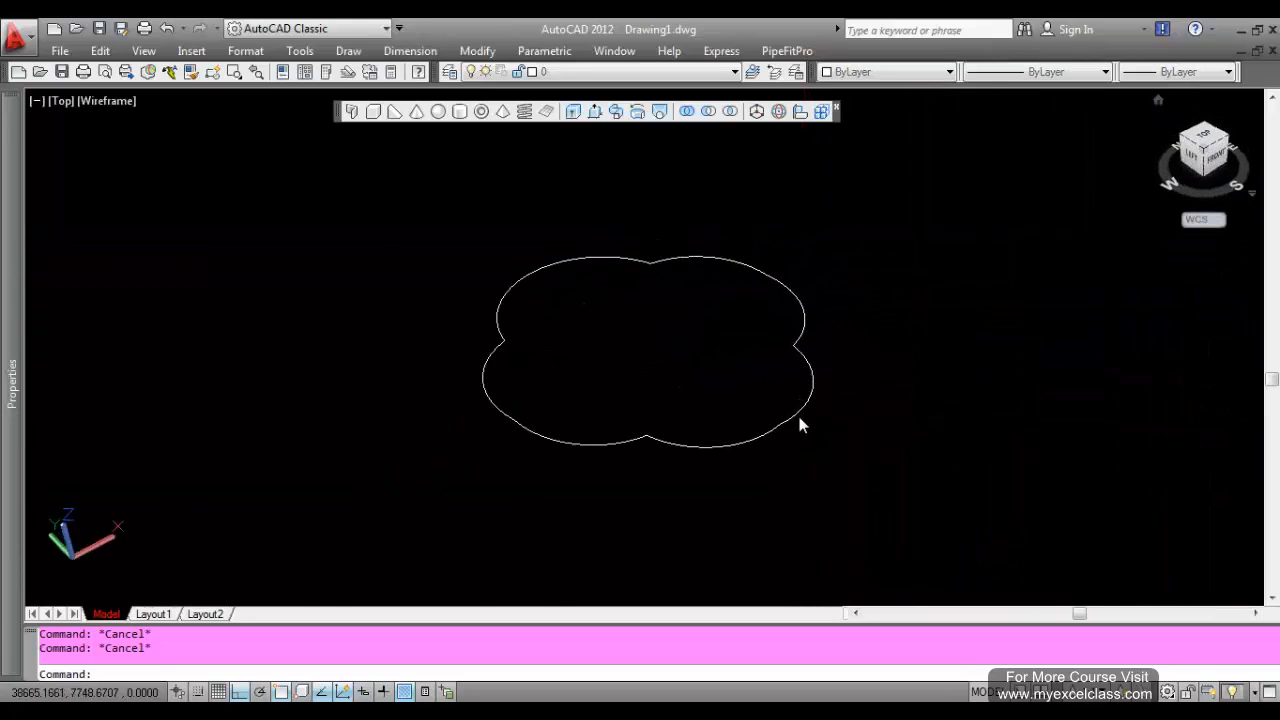
scroll(571, 460, down, 5)
middle_drag(597, 460, 530, 436)
scroll(531, 494, up, 2)
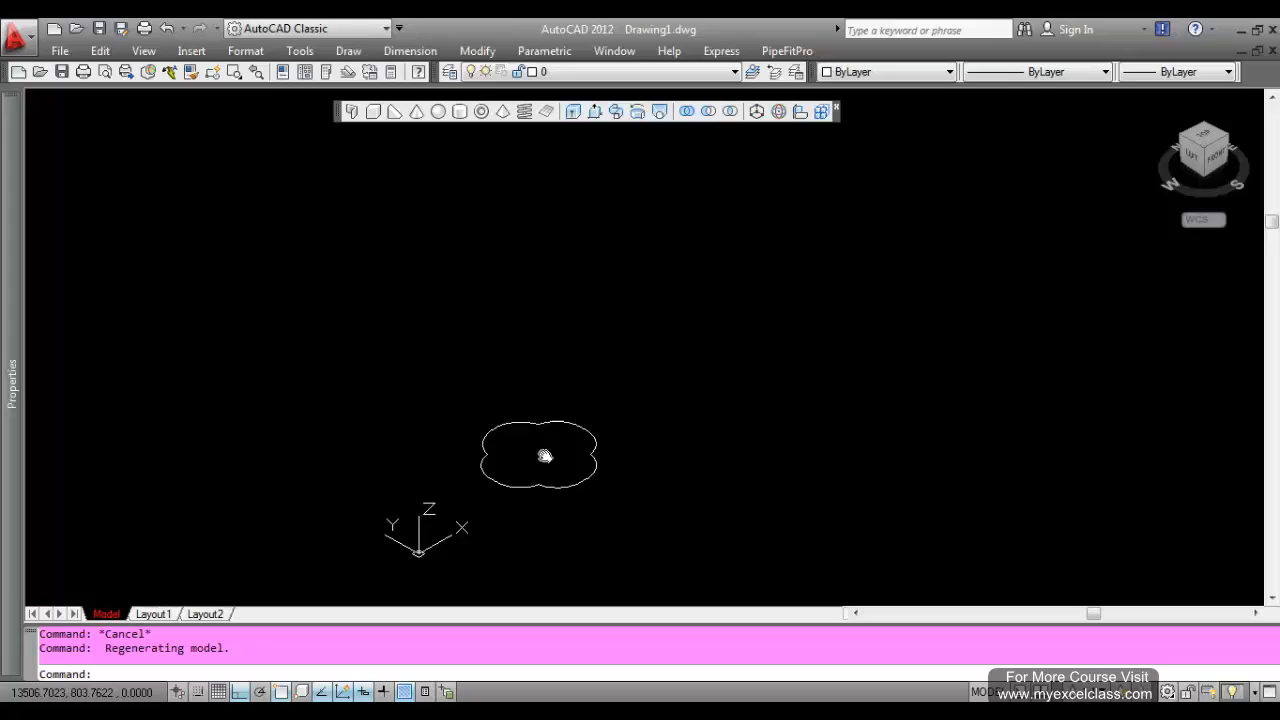
click(351, 112)
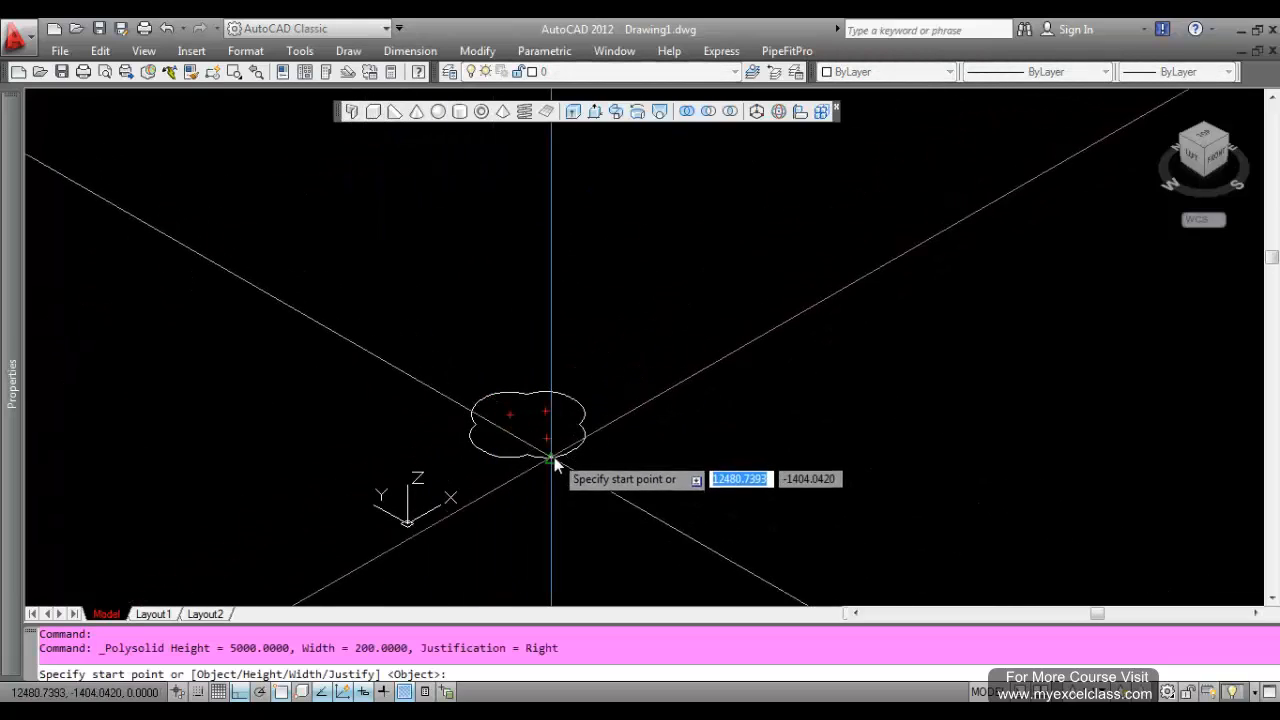
key(Return)
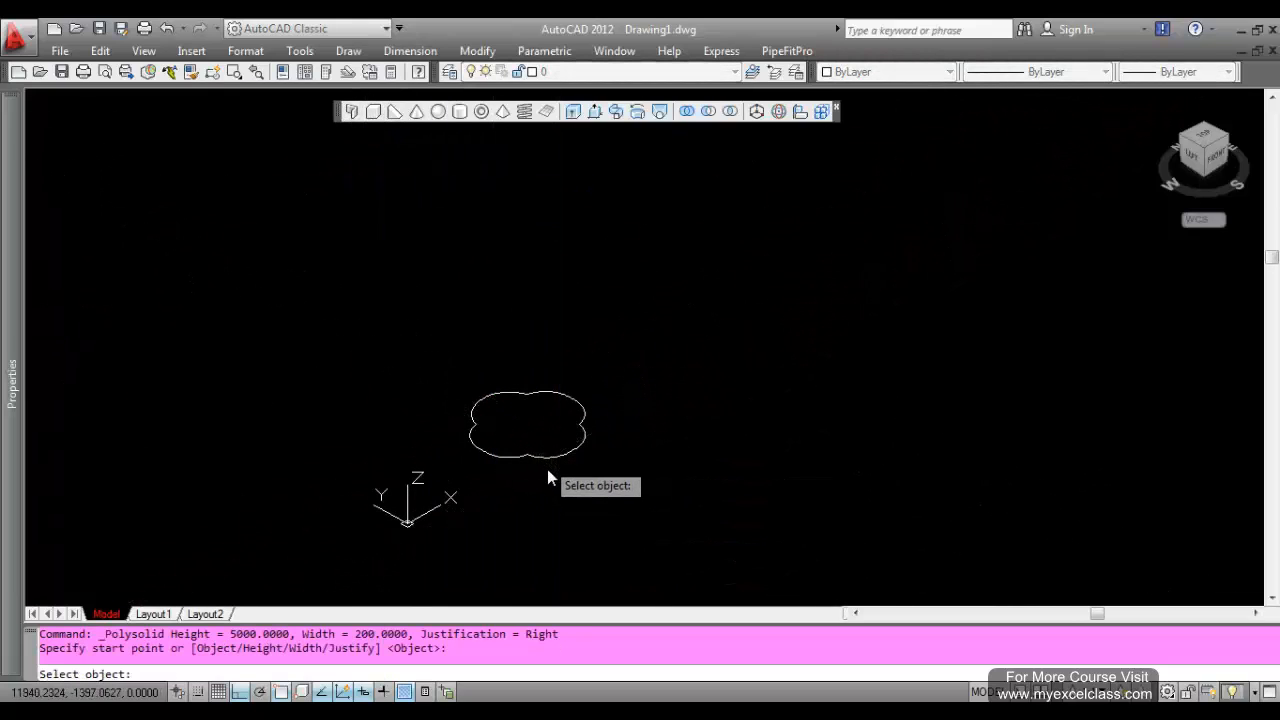
click(547, 469)
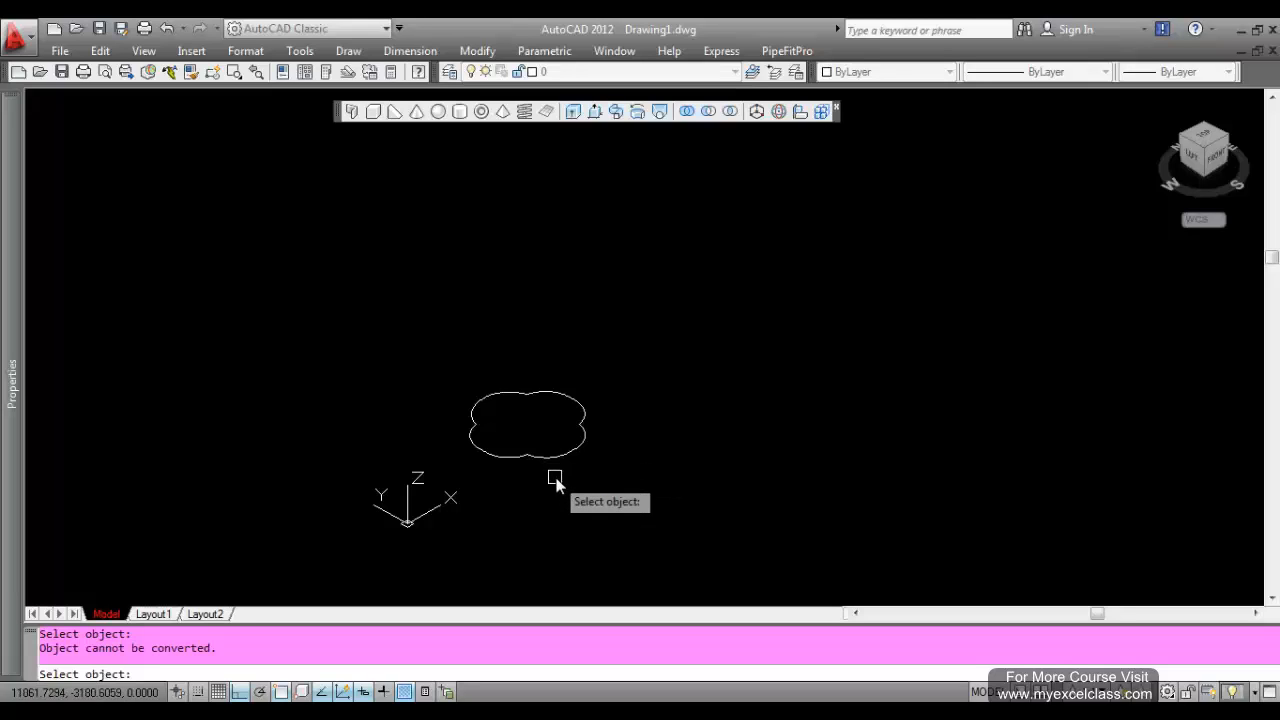
key(Escape)
key(Escape)
- Inspect the traced outline by zooming in on its curves and selecting it to check for separate or overlapping pieces
click(599, 465)
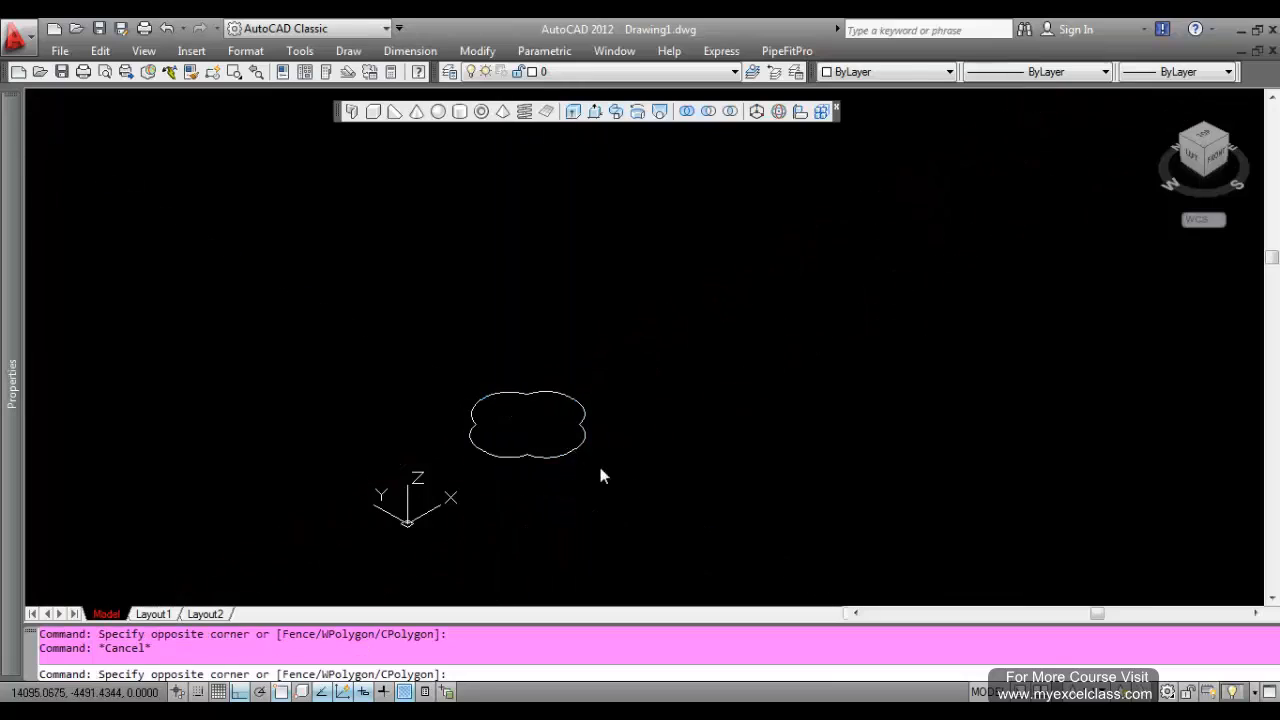
click(501, 413)
key(Escape)
scroll(530, 440, up, 2)
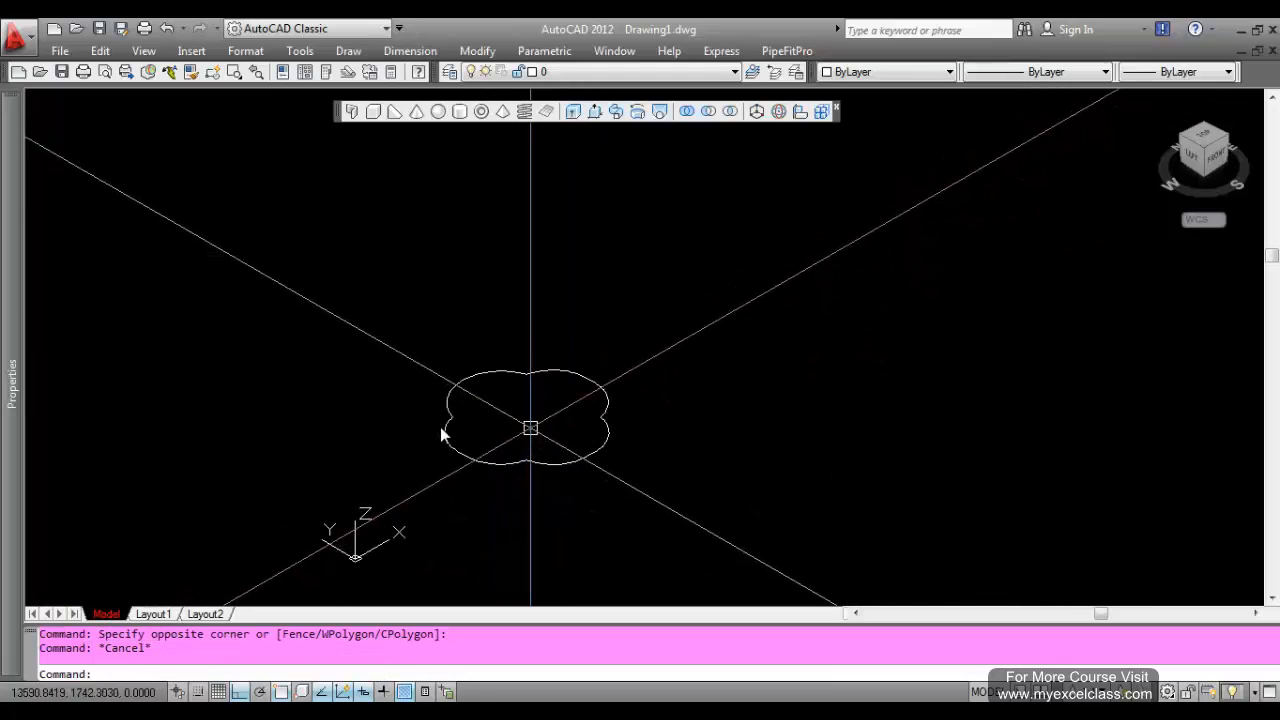
scroll(440, 425, up, 1)
scroll(425, 412, up, 3)
scroll(420, 408, down, 5)
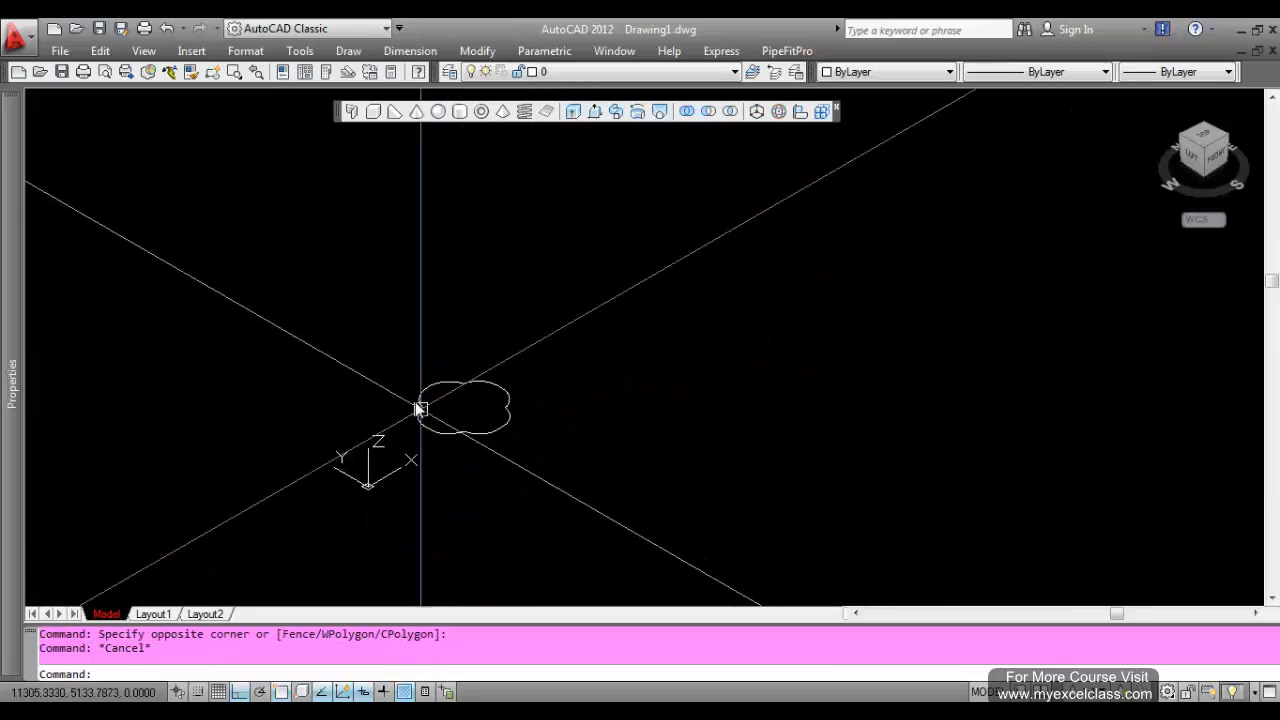
scroll(420, 408, up, 3)
scroll(431, 411, down, 4)
middle_drag(431, 411, 627, 332)
key(Escape)
click(726, 391)
click(445, 248)
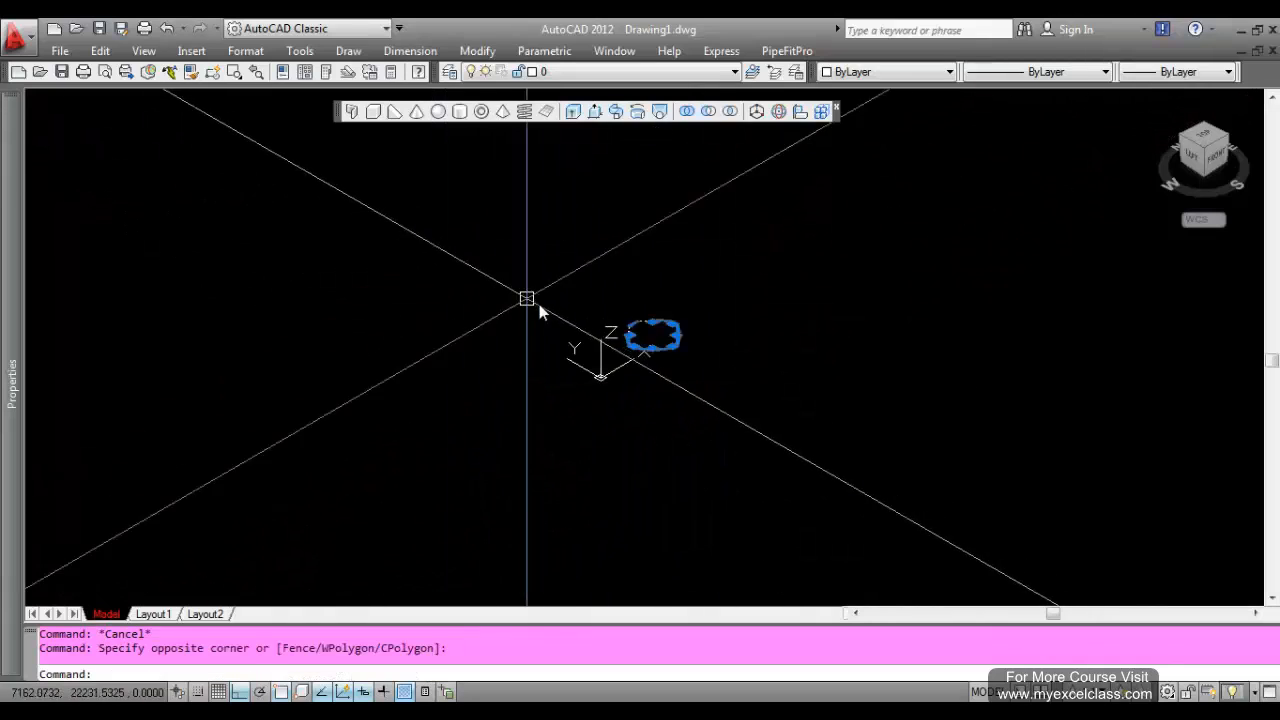
key(Escape)
click(718, 377)
click(617, 314)
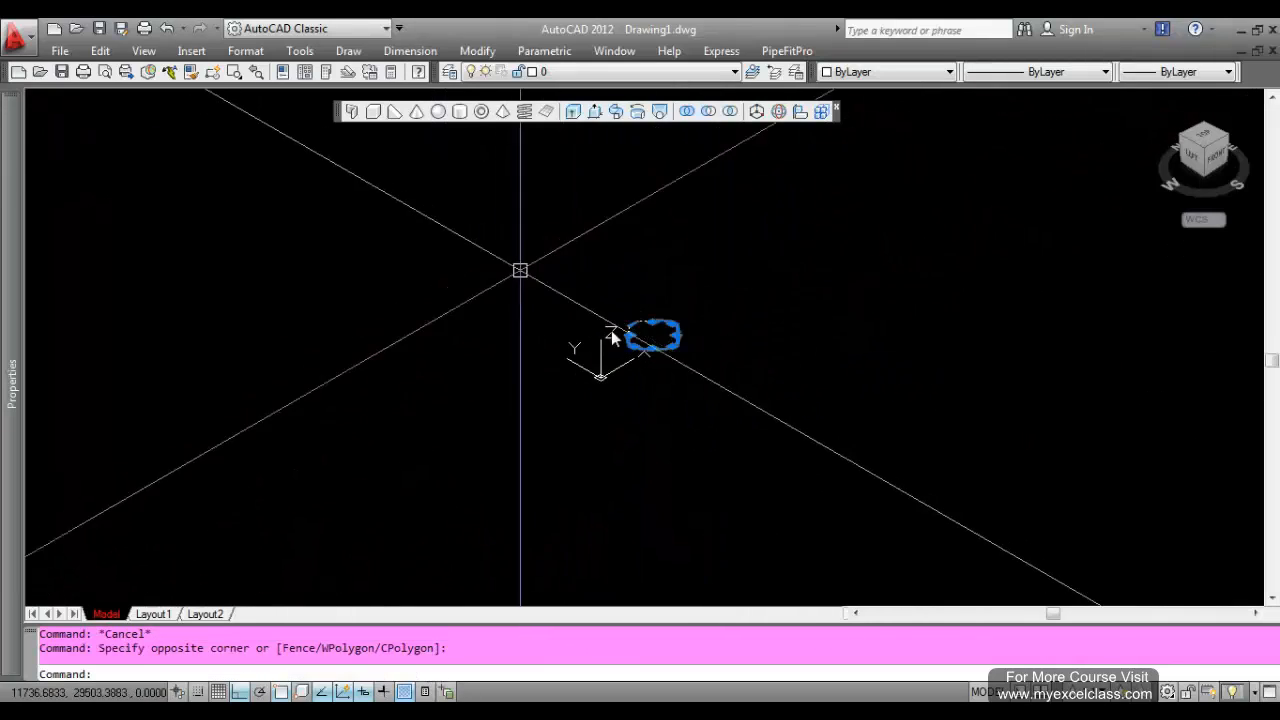
key(Escape)
scroll(626, 331, up, 4)
scroll(665, 348, down, 2)
middle_drag(665, 348, 542, 353)
click(657, 405)
click(431, 277)
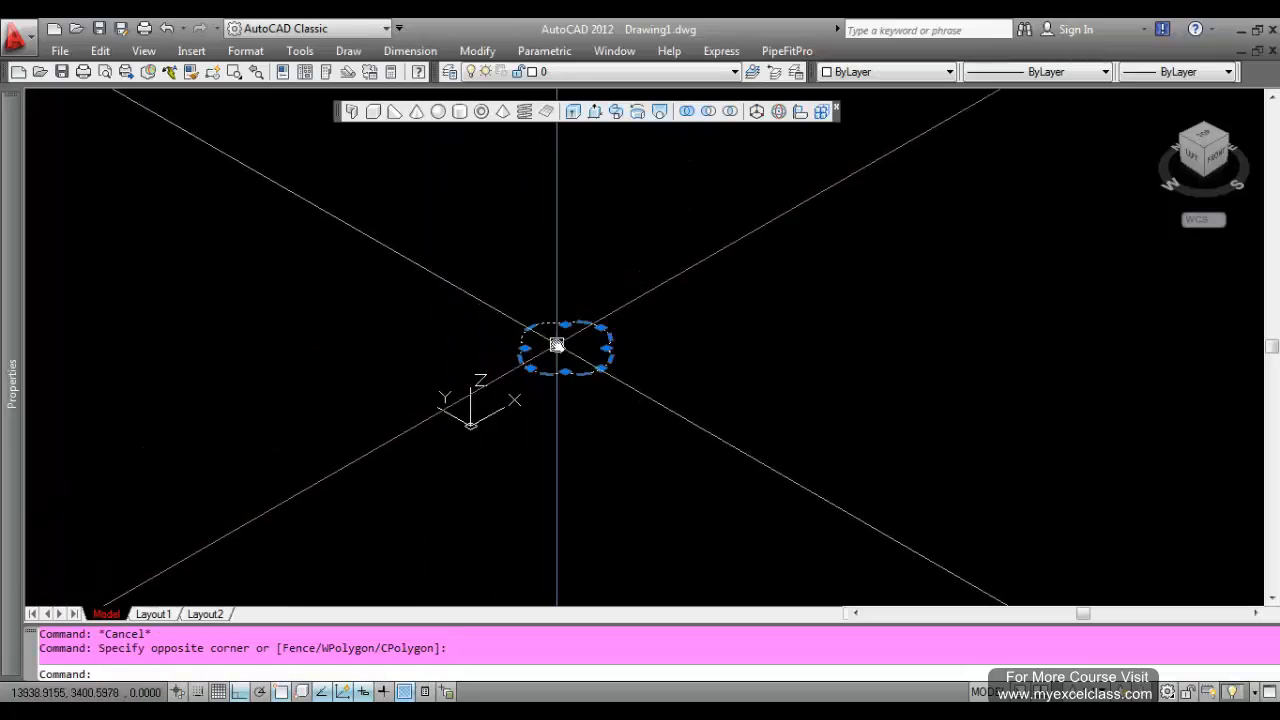
- Erase the traced four-lobed polyline
key(Escape)
click(643, 443)
click(443, 257)
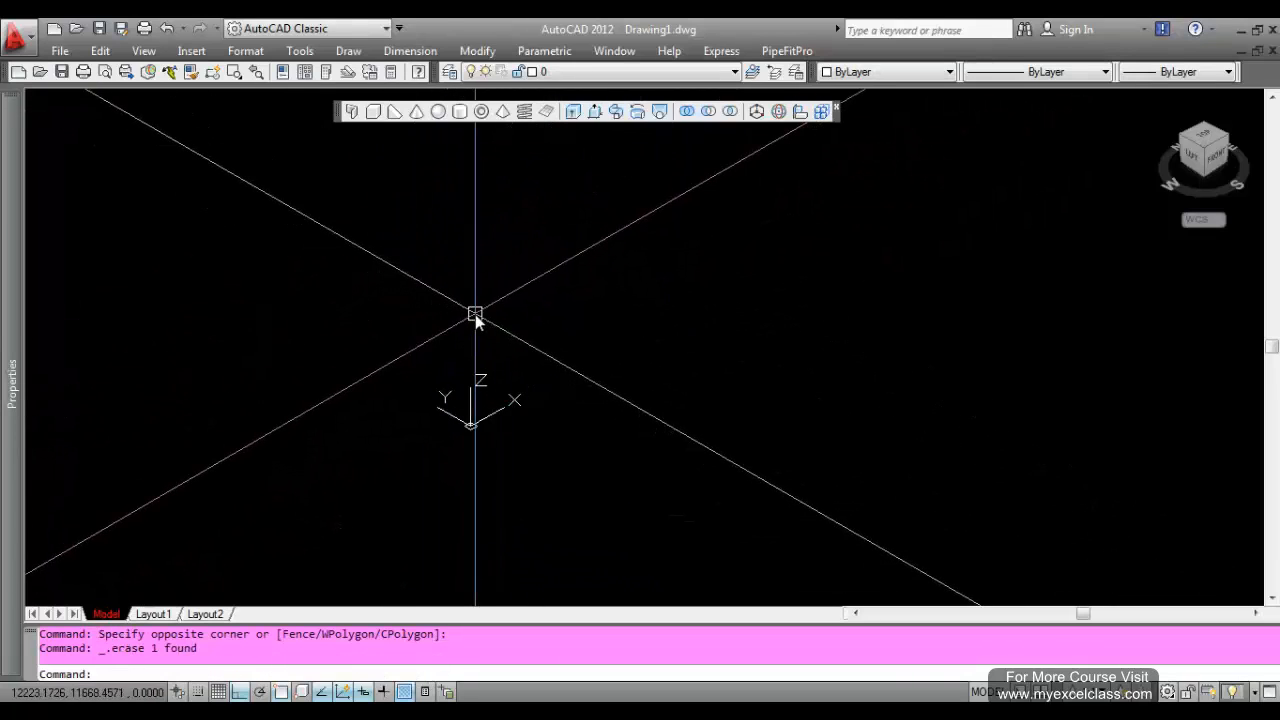
text(rec)
key(Return)
click(395, 285)
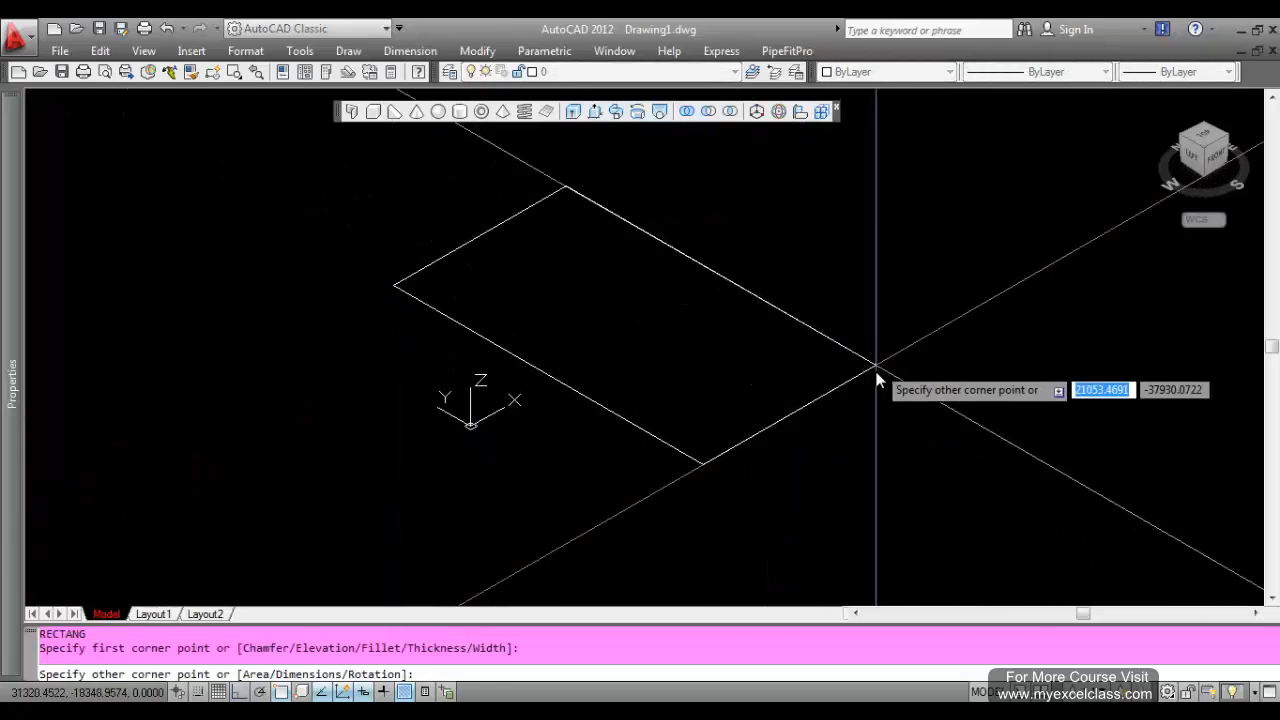
key(Escape)
key(Escape)
key(Escape)
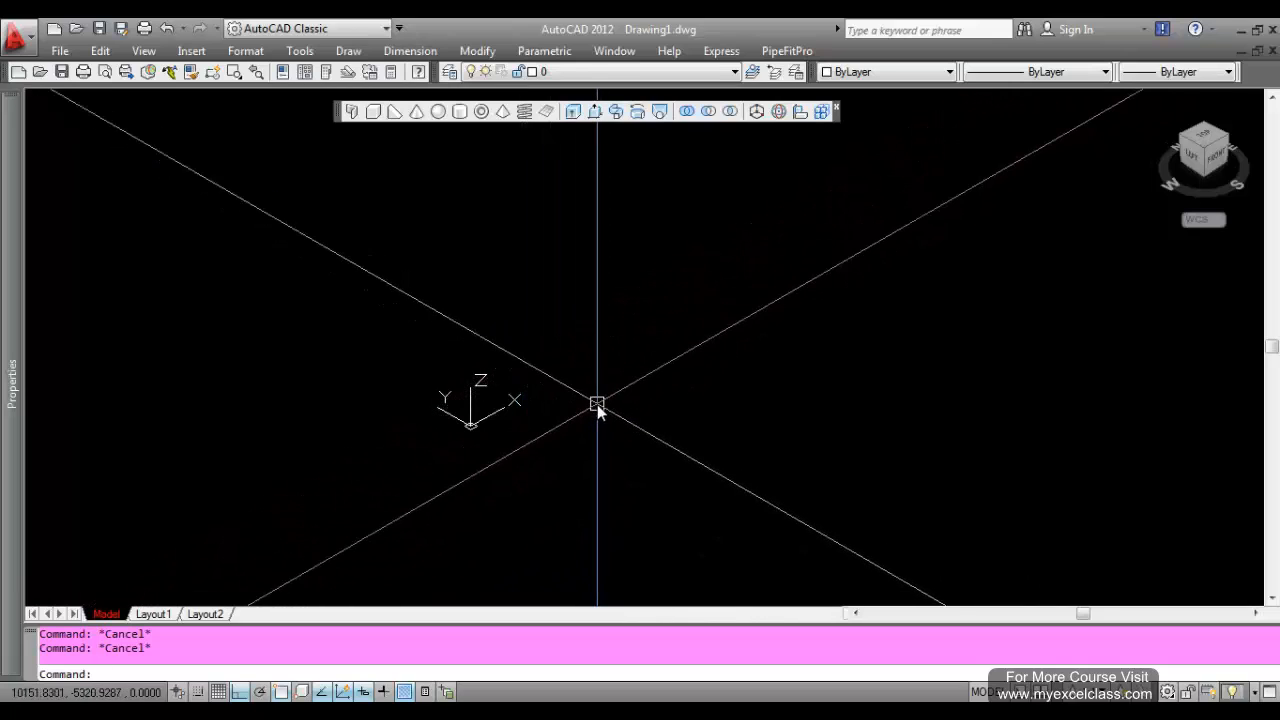
- Draw an open wavy spline through several fit points in the Top view, with Ortho off
text(sp)
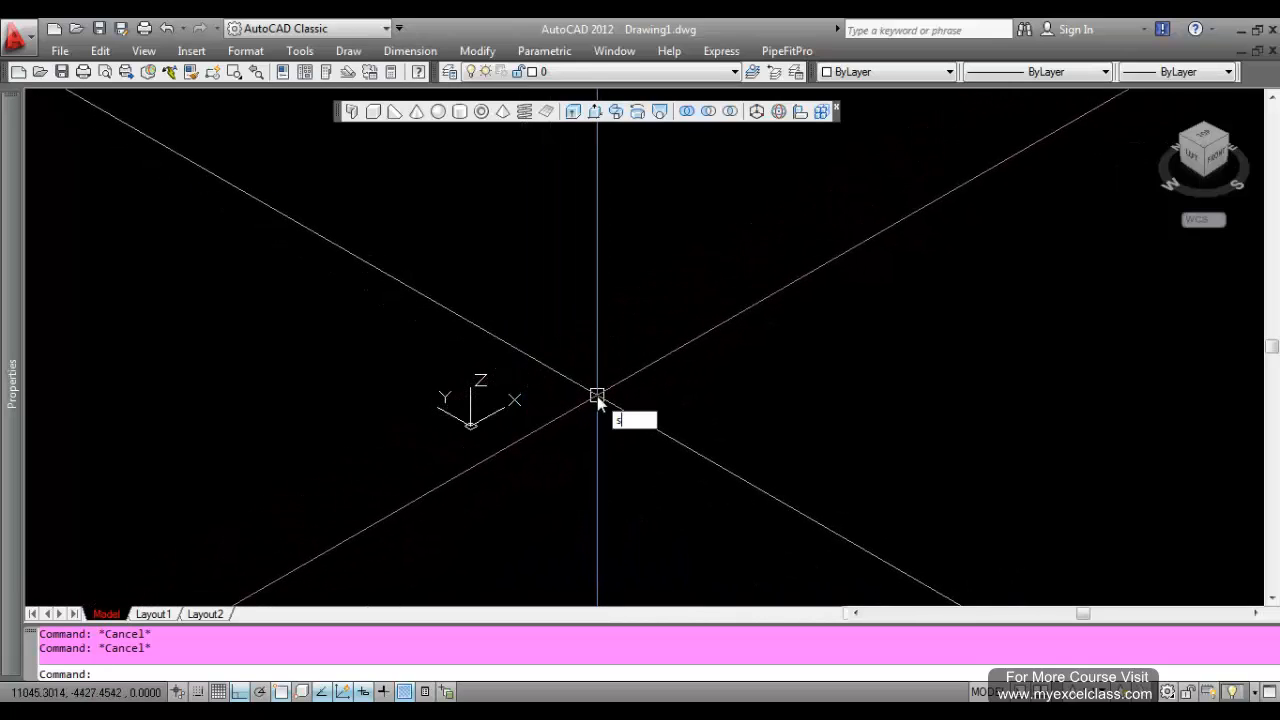
click(1208, 142)
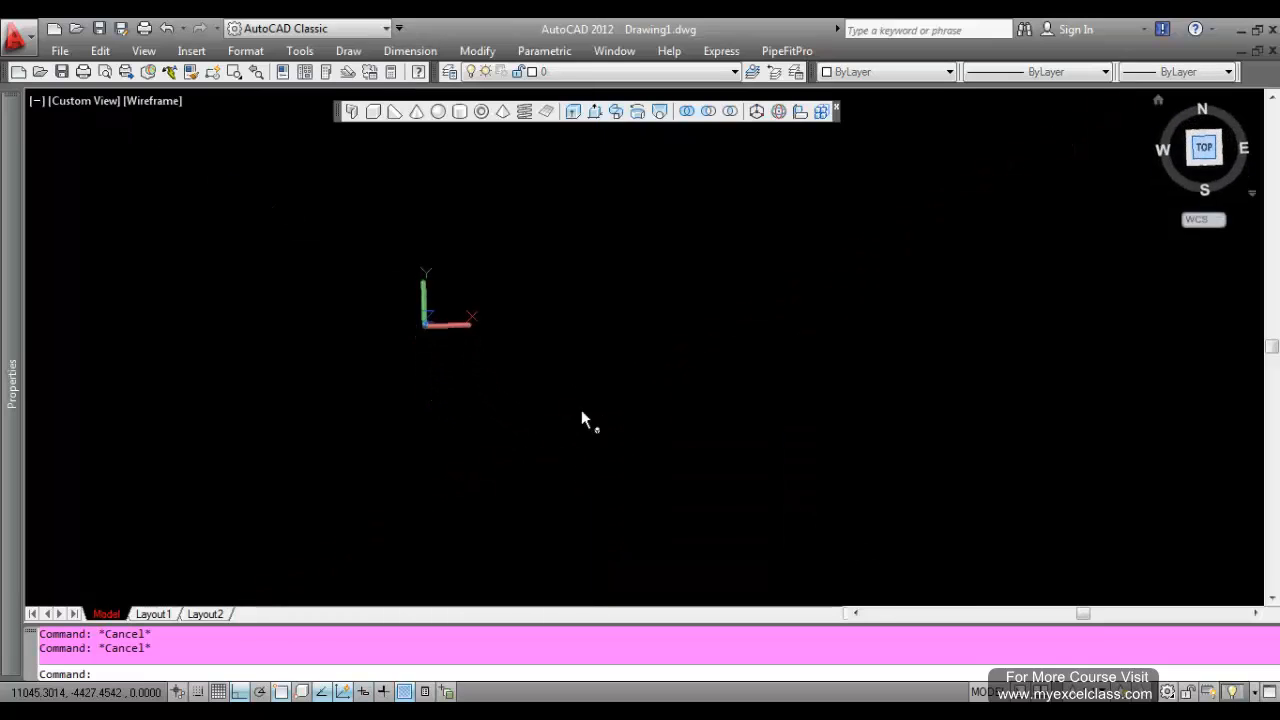
text(spli)
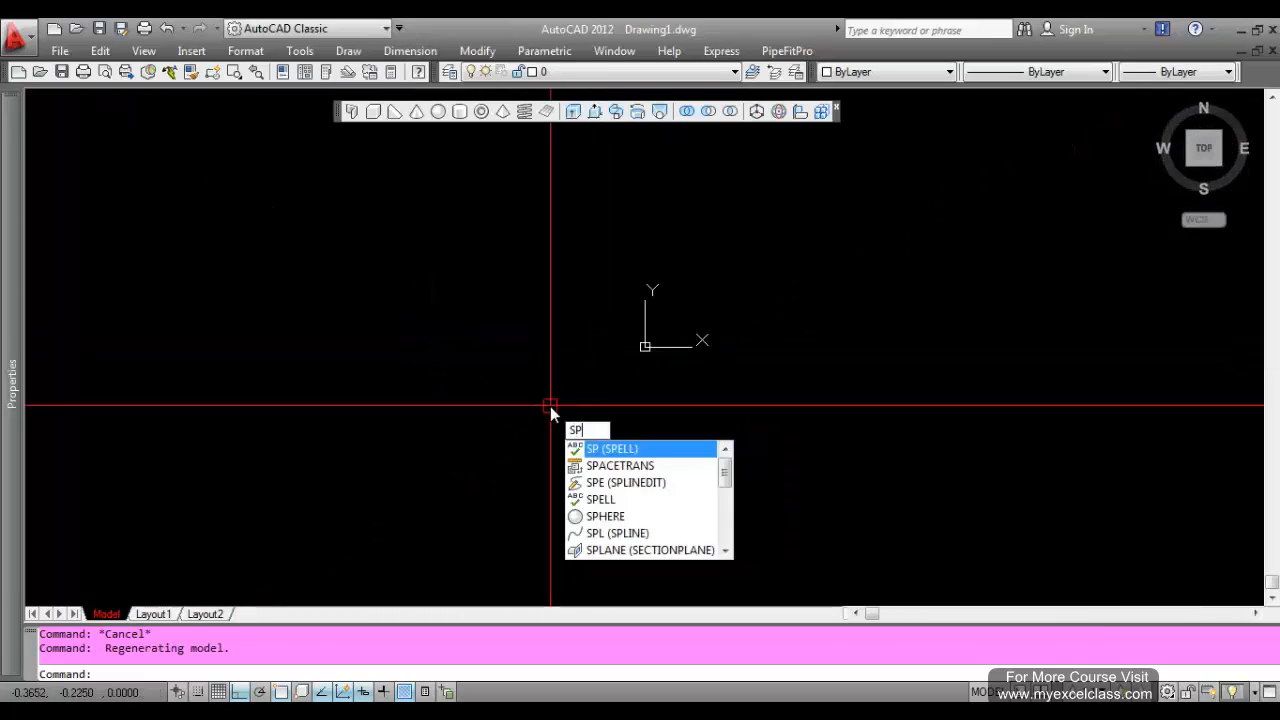
key(Return)
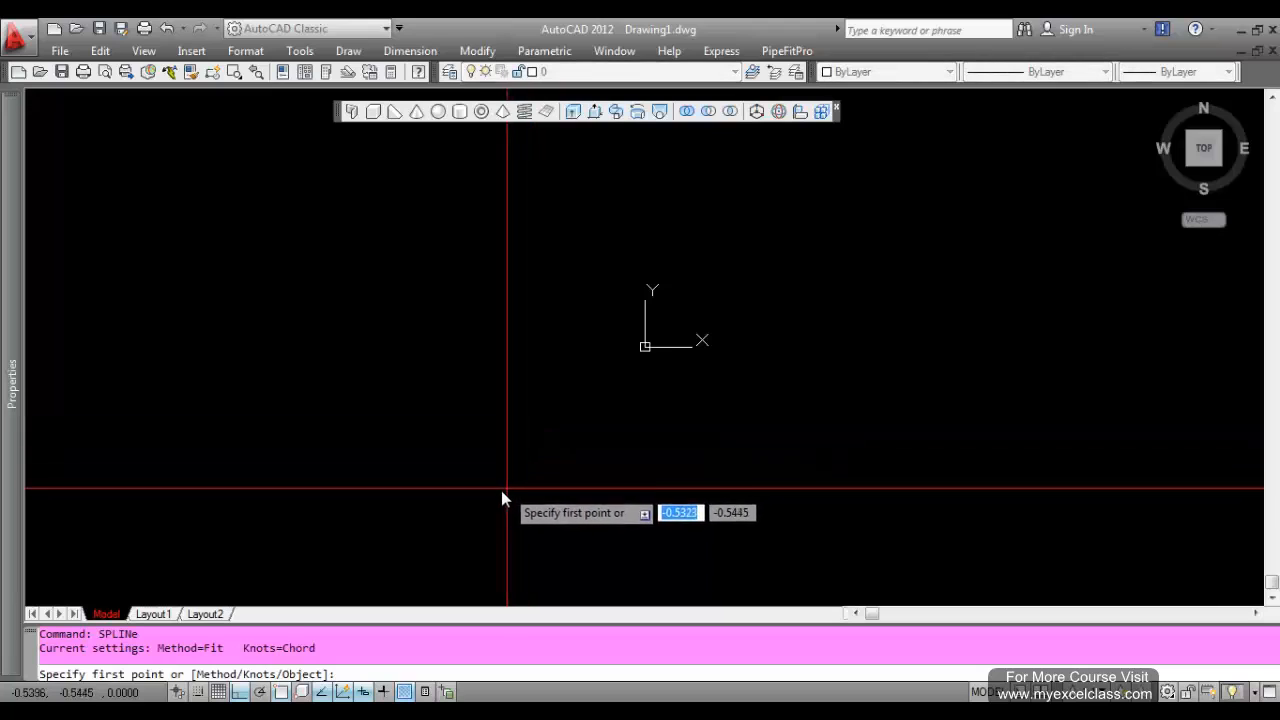
click(500, 489)
key(F8)
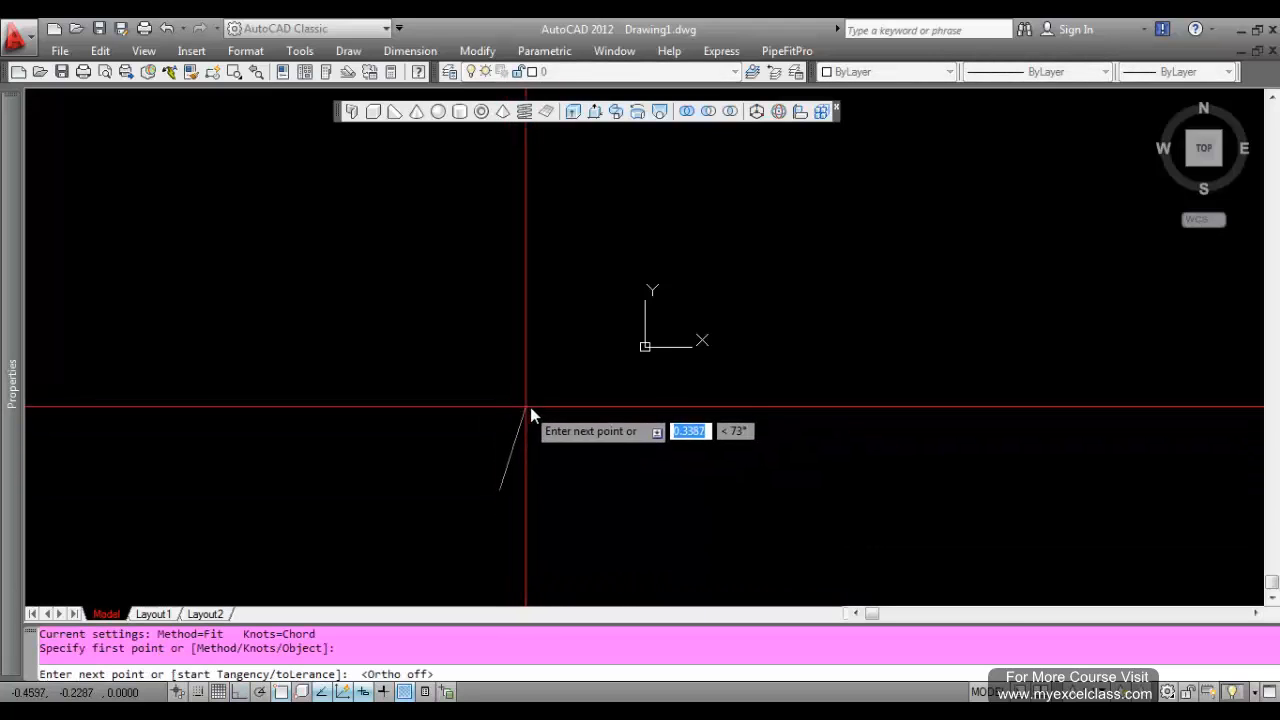
click(505, 363)
click(664, 383)
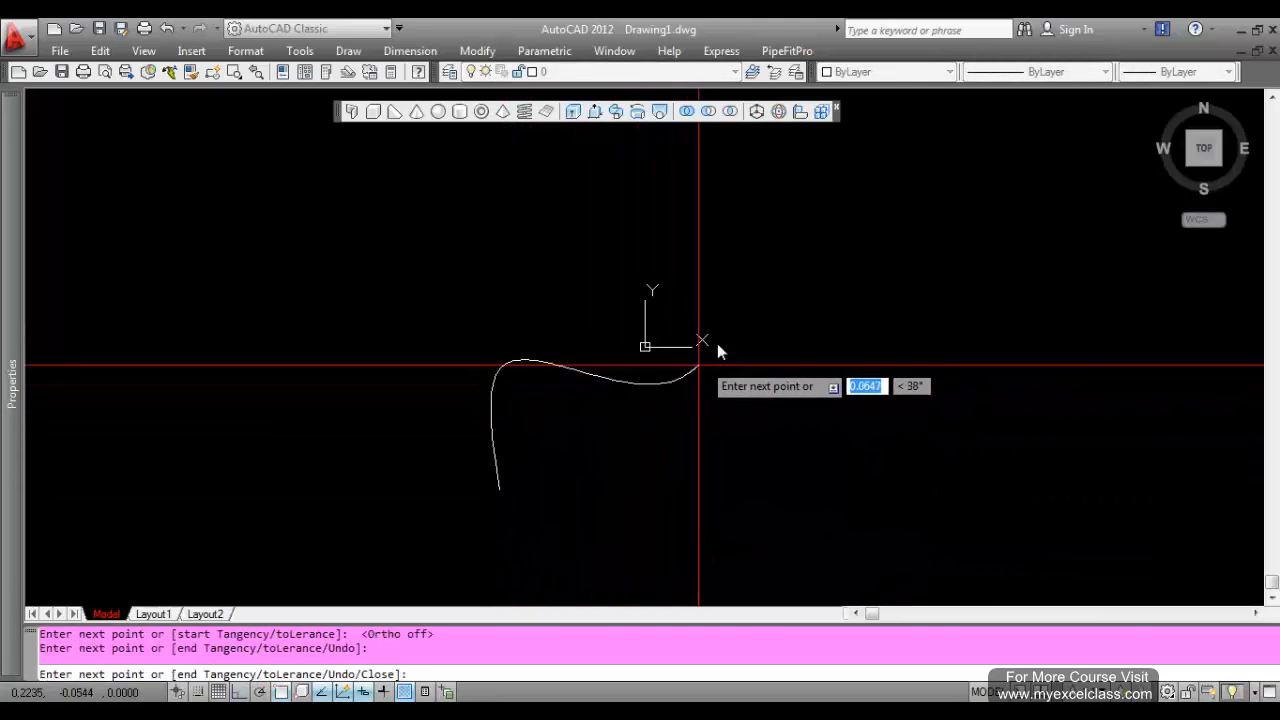
click(777, 222)
click(943, 208)
click(1012, 236)
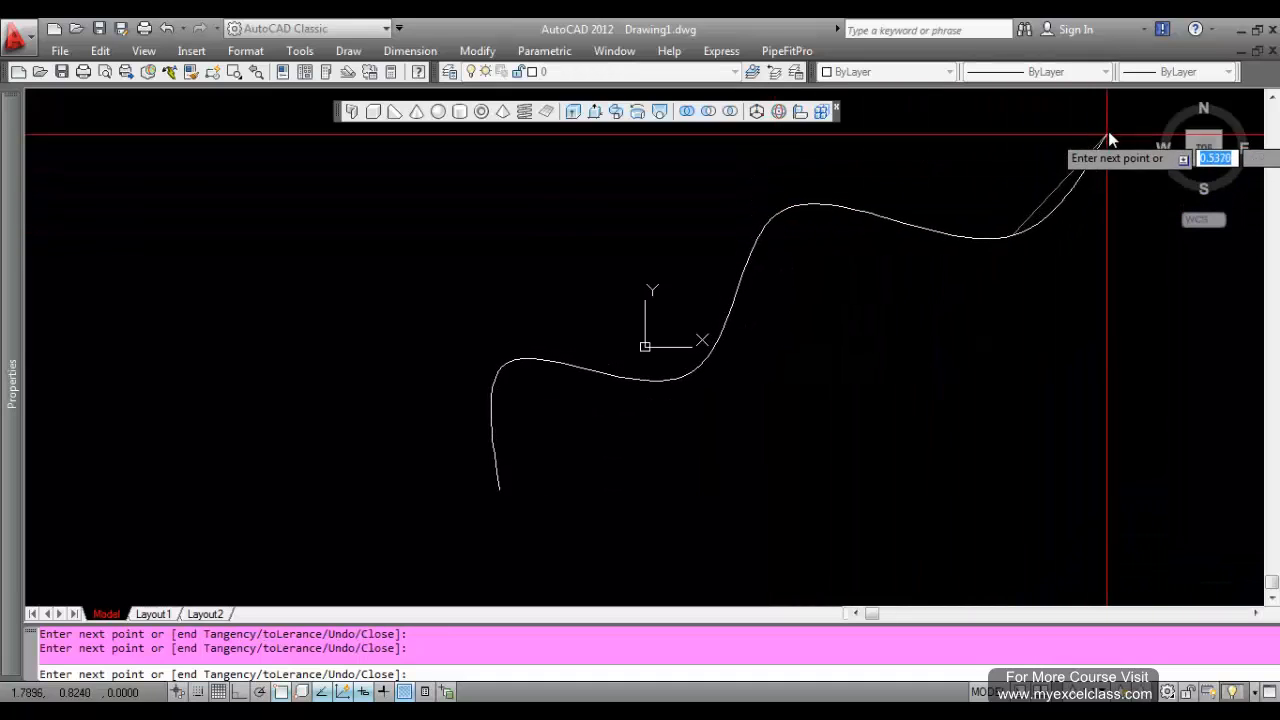
click(1113, 116)
key(Return)
key(Return)
key(Return)
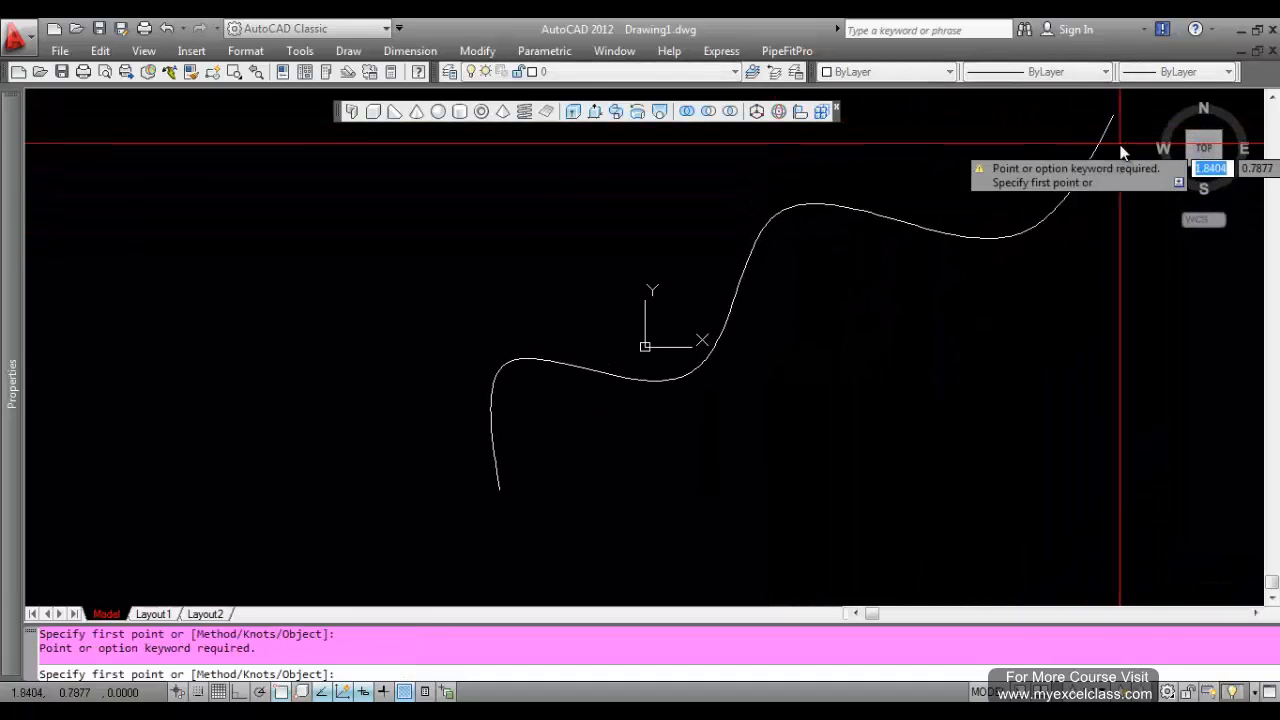
key(Return)
key(Escape)
- Try to convert the spline into a wall with the Polysolid Object option in the SW Isometric view
scroll(610, 458, down, 5)
scroll(728, 457, up, 2)
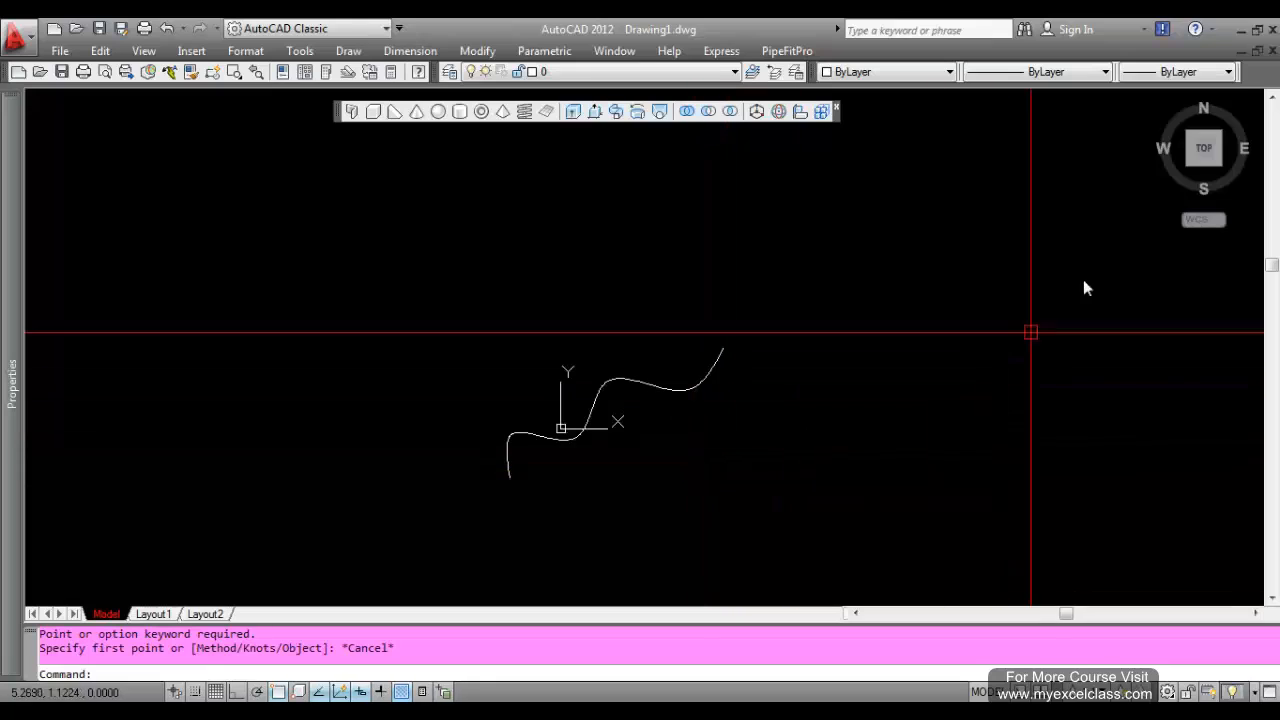
click(1192, 165)
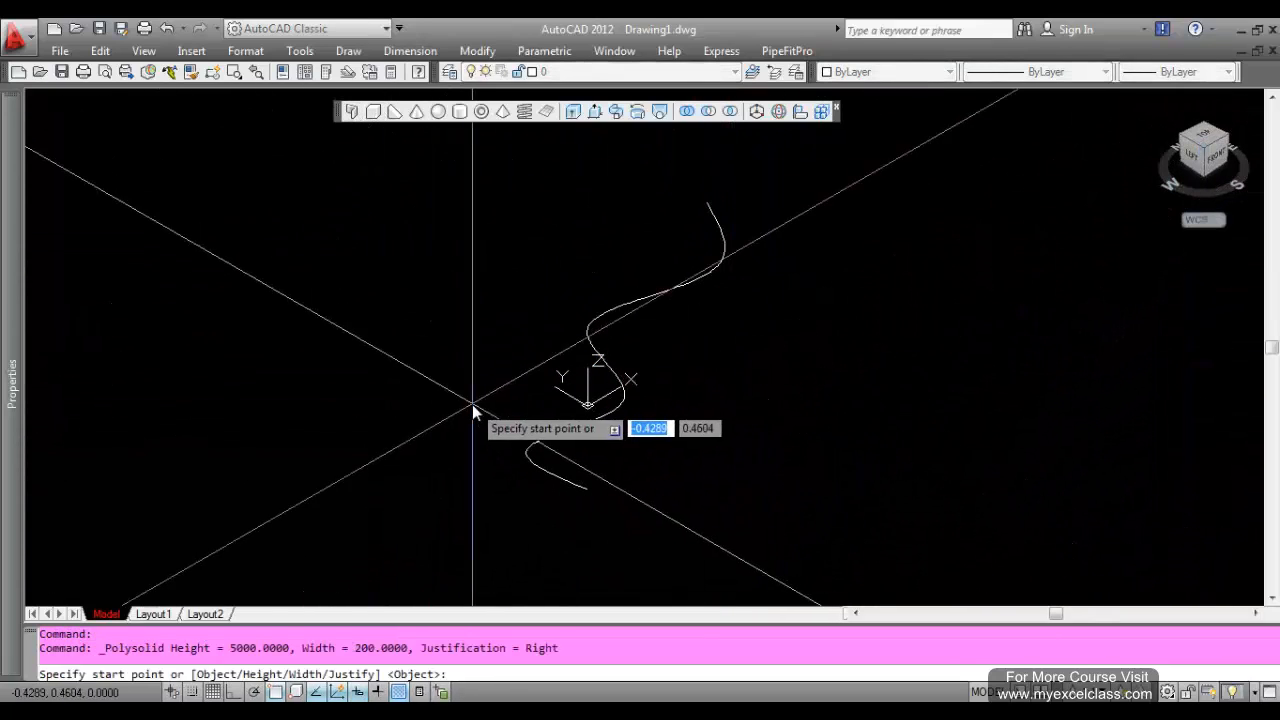
key(Return)
click(552, 433)
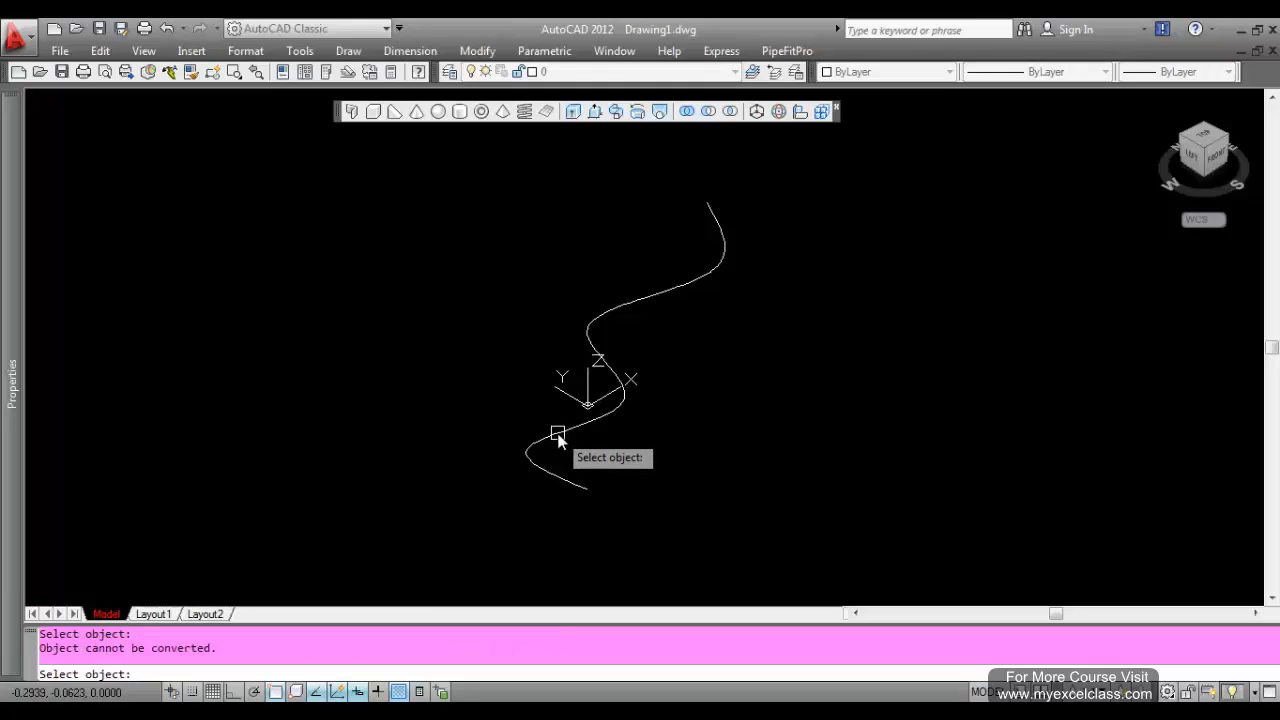
key(Escape)
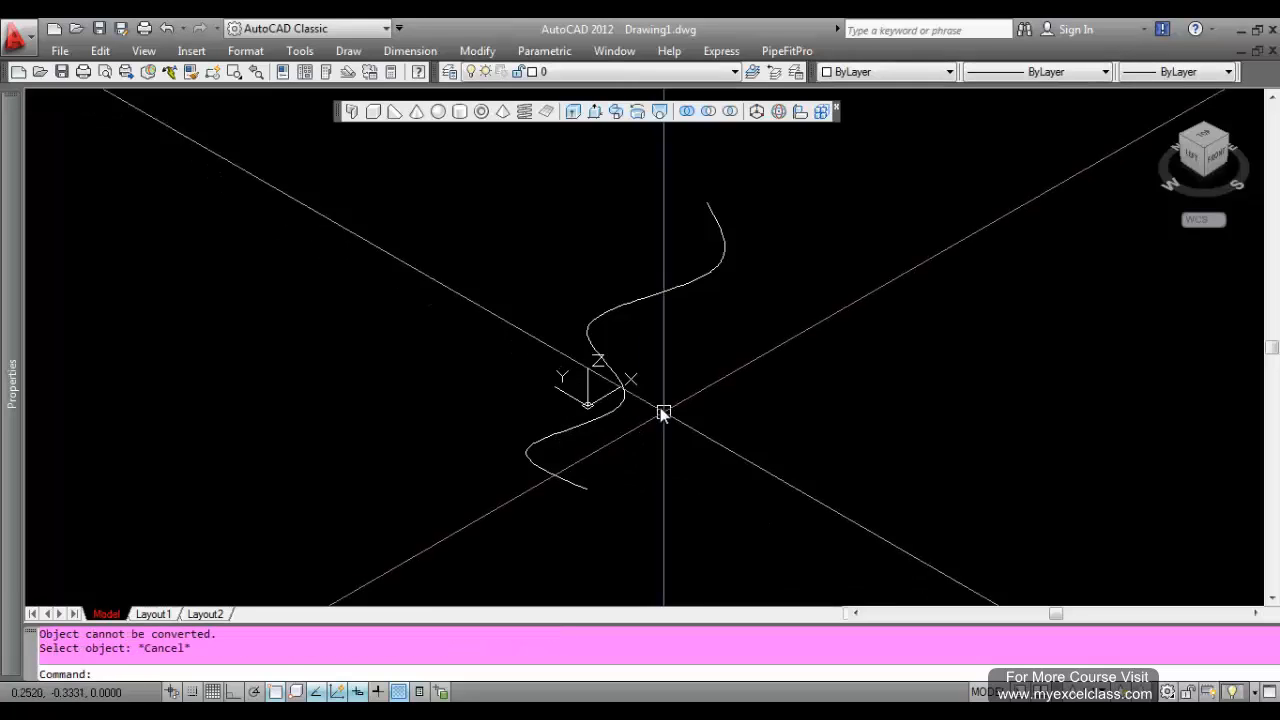
- Erase the wavy spline
click(660, 410)
click(524, 345)
key(Delete)
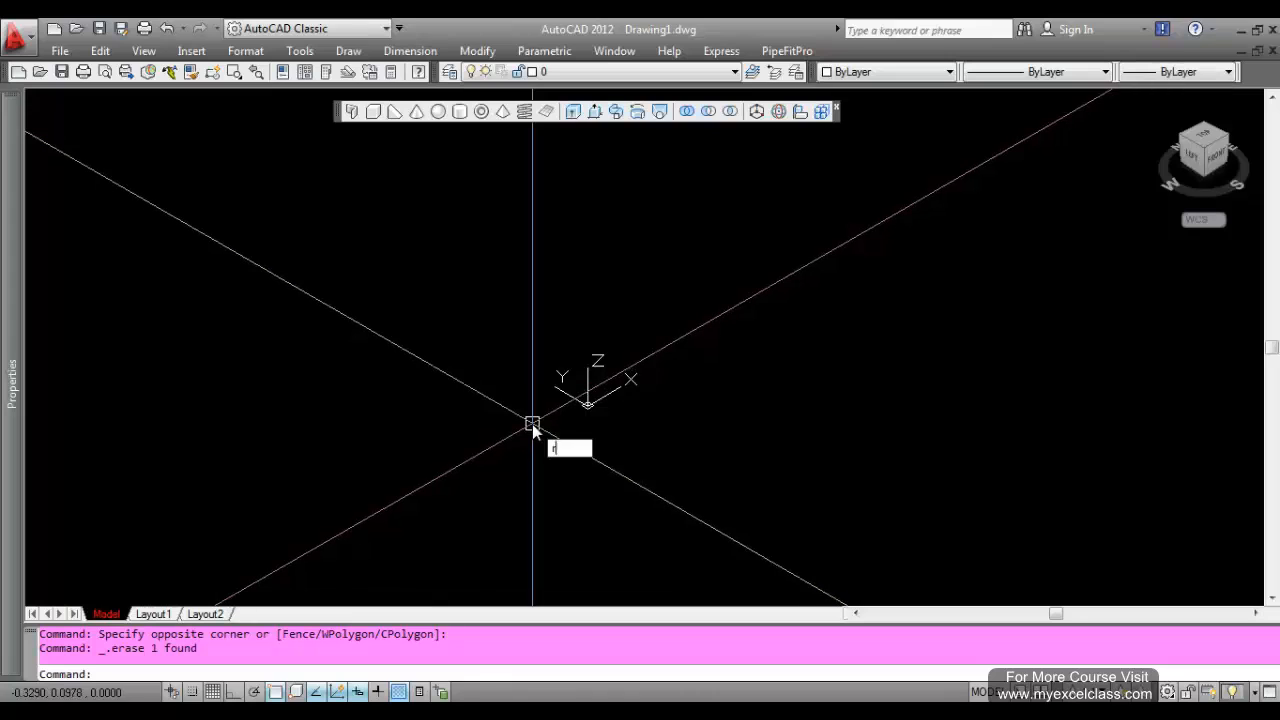
- Draw a rectangle around the origin area in the SW Isometric view by picking two opposite corners
text(ec)
key(Return)
click(388, 270)
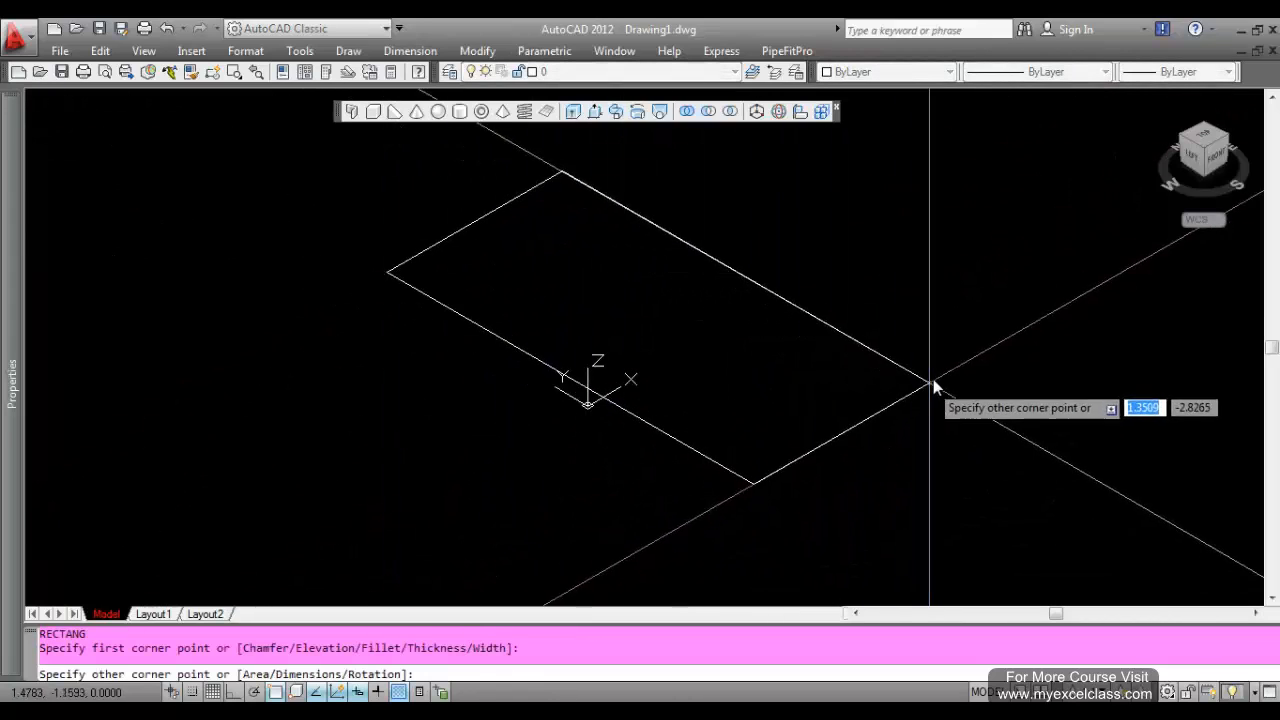
click(942, 365)
key(Escape)
- Convert the rectangle into a wall with the Polysolid Object option
scroll(590, 215, down, 1)
middle_drag(590, 215, 566, 326)
click(352, 112)
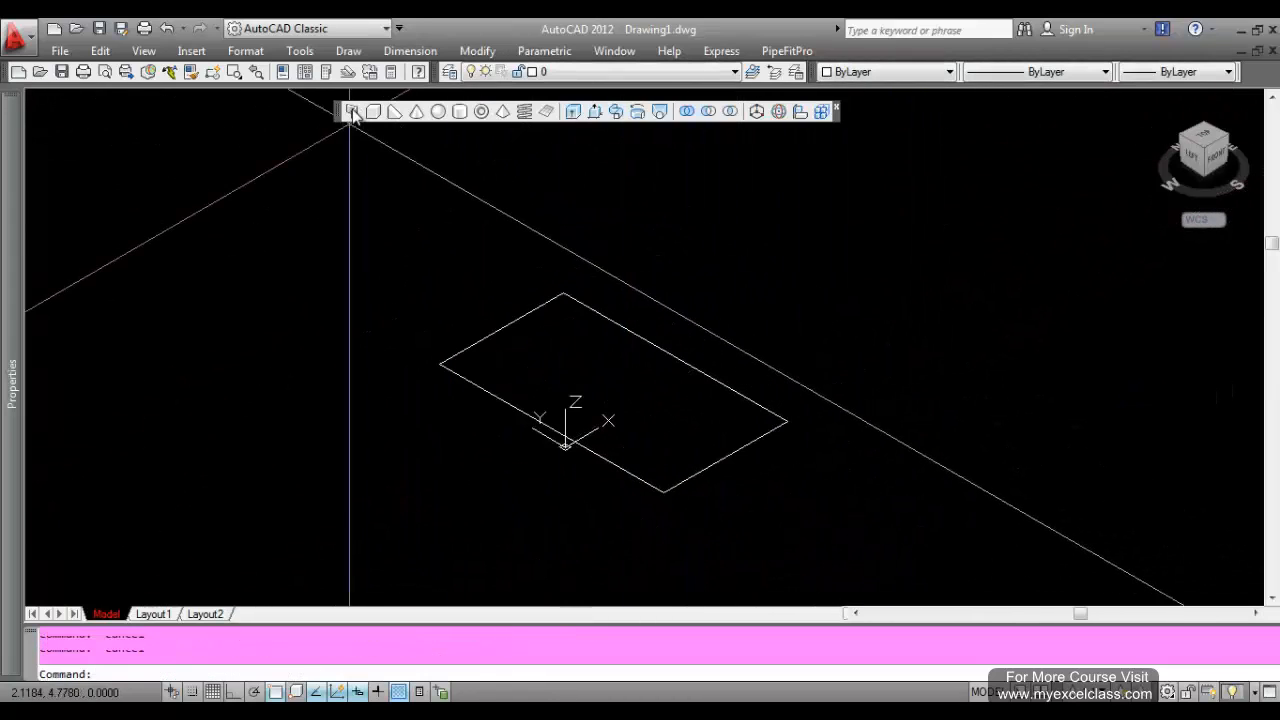
key(Return)
click(577, 446)
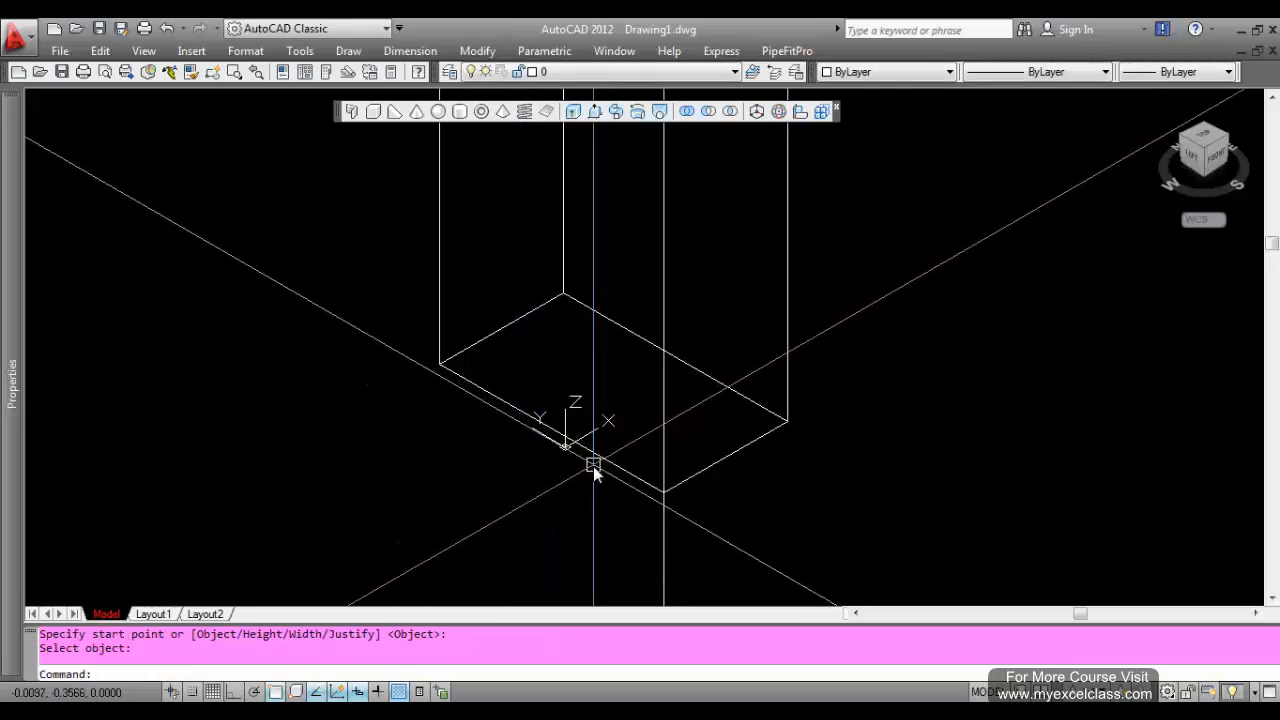
- Check the full height of the wall made from the rectangle and erase it
scroll(591, 466, down, 1)
text(z)
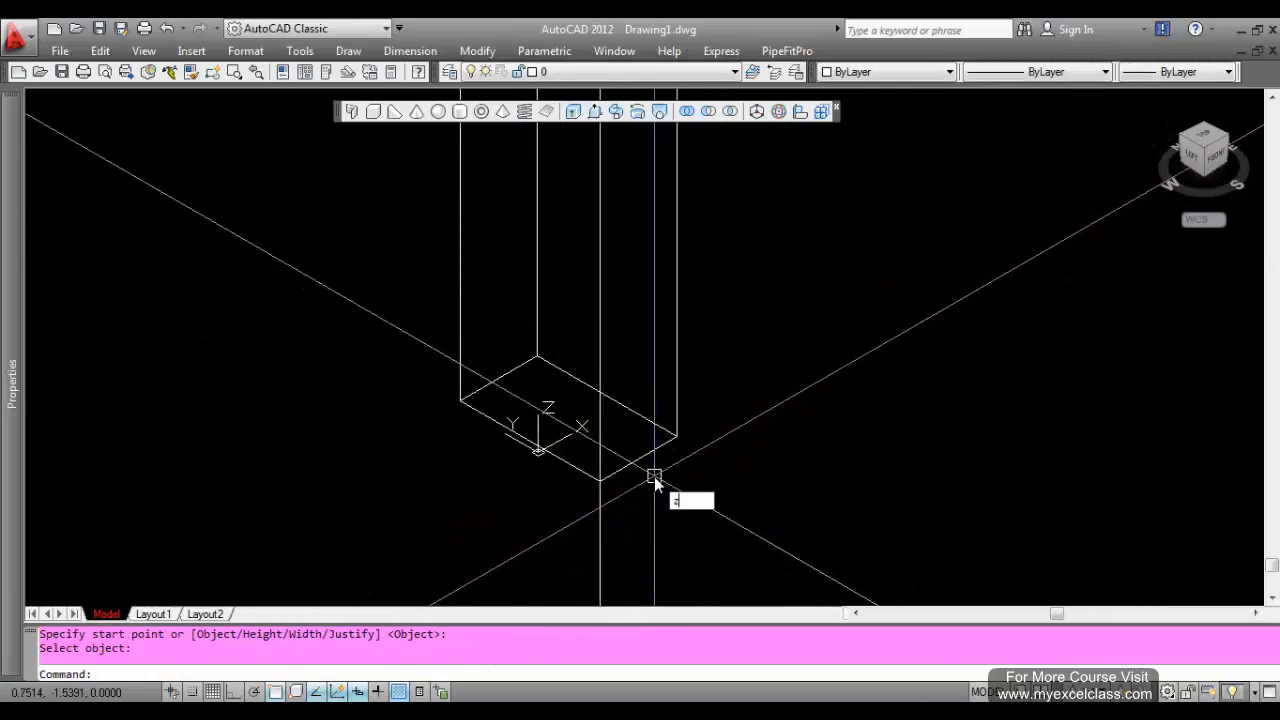
key(Return)
text(e)
key(Return)
middle_drag(630, 160, 591, 356)
scroll(583, 305, up, 2)
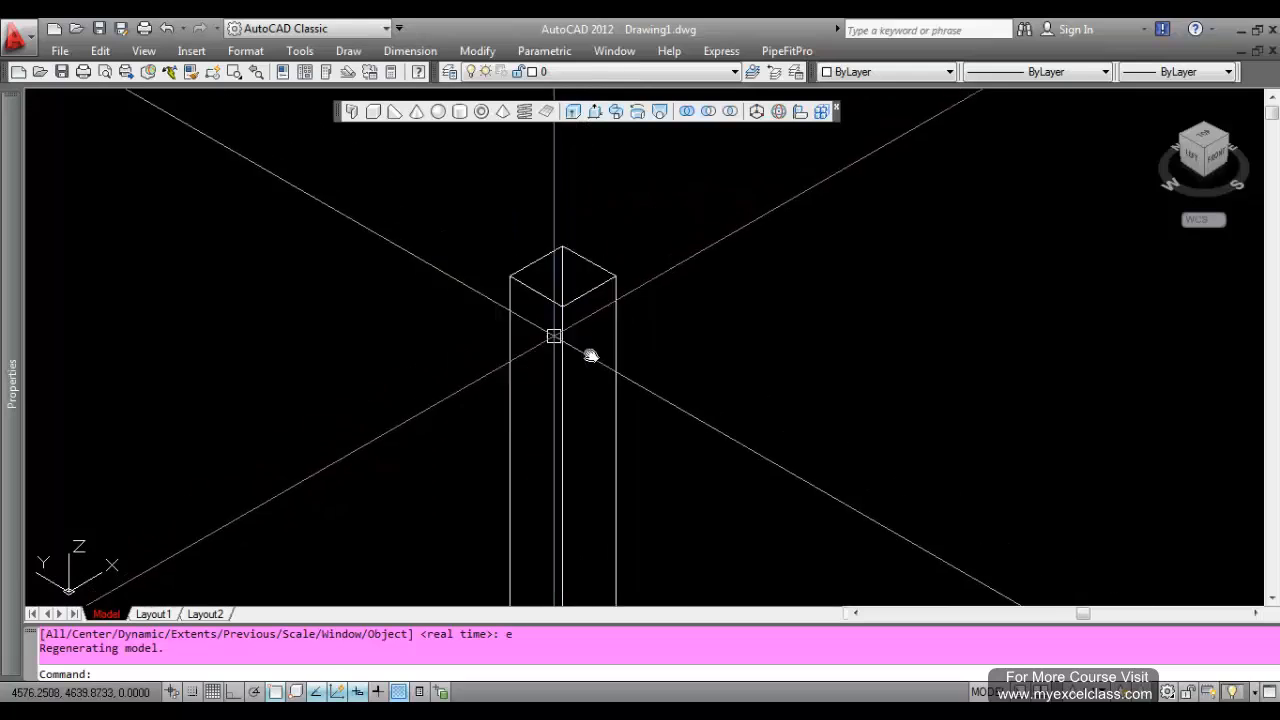
click(591, 356)
click(403, 251)
key(Delete)
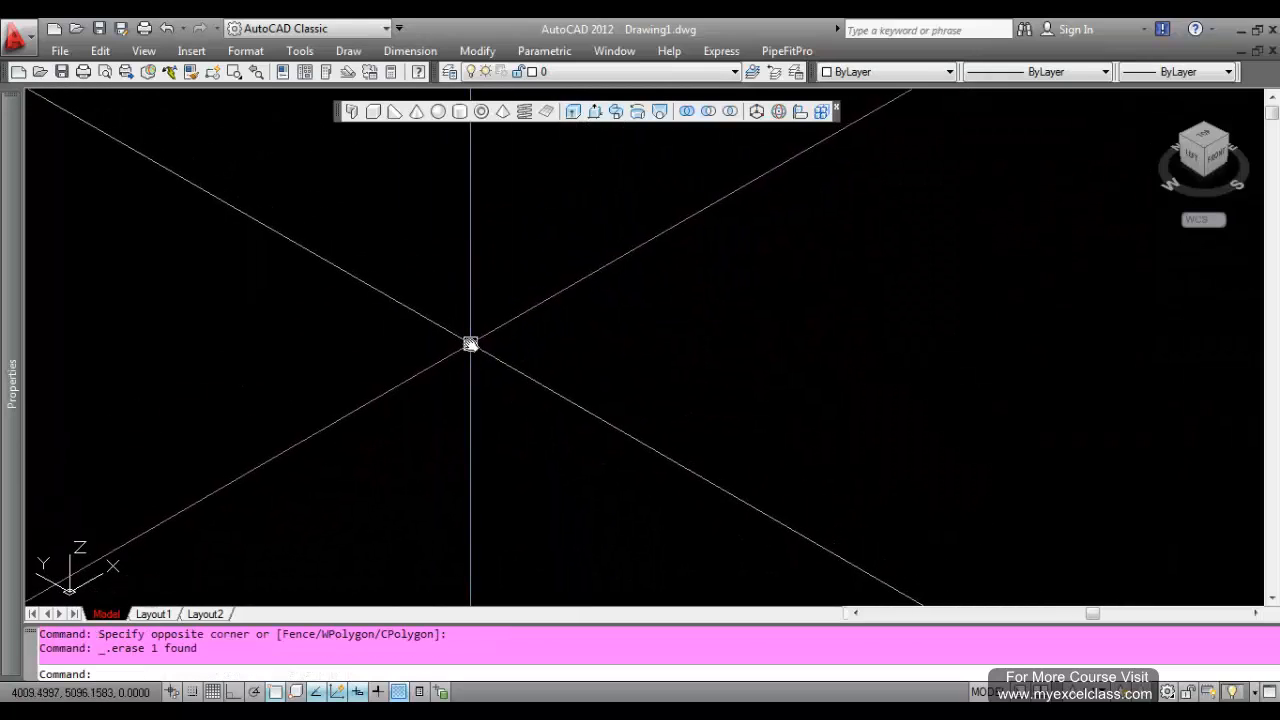
scroll(470, 344, down, 3)
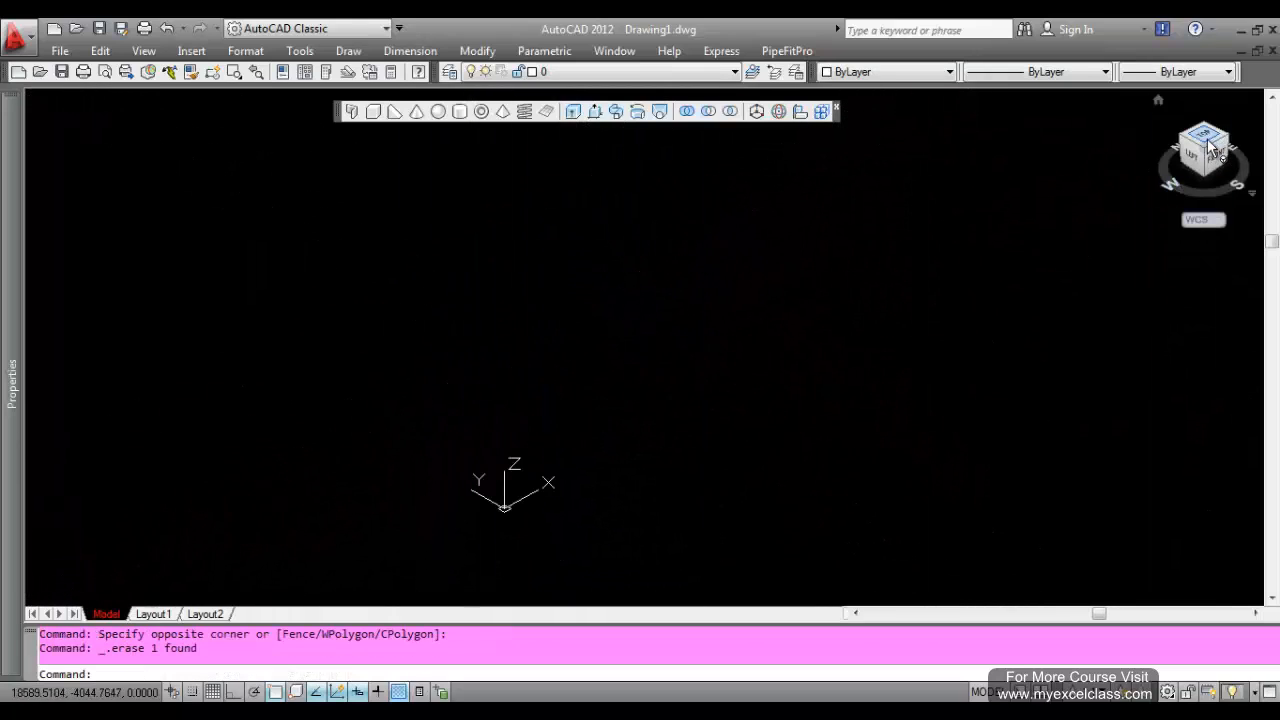
text(rec)
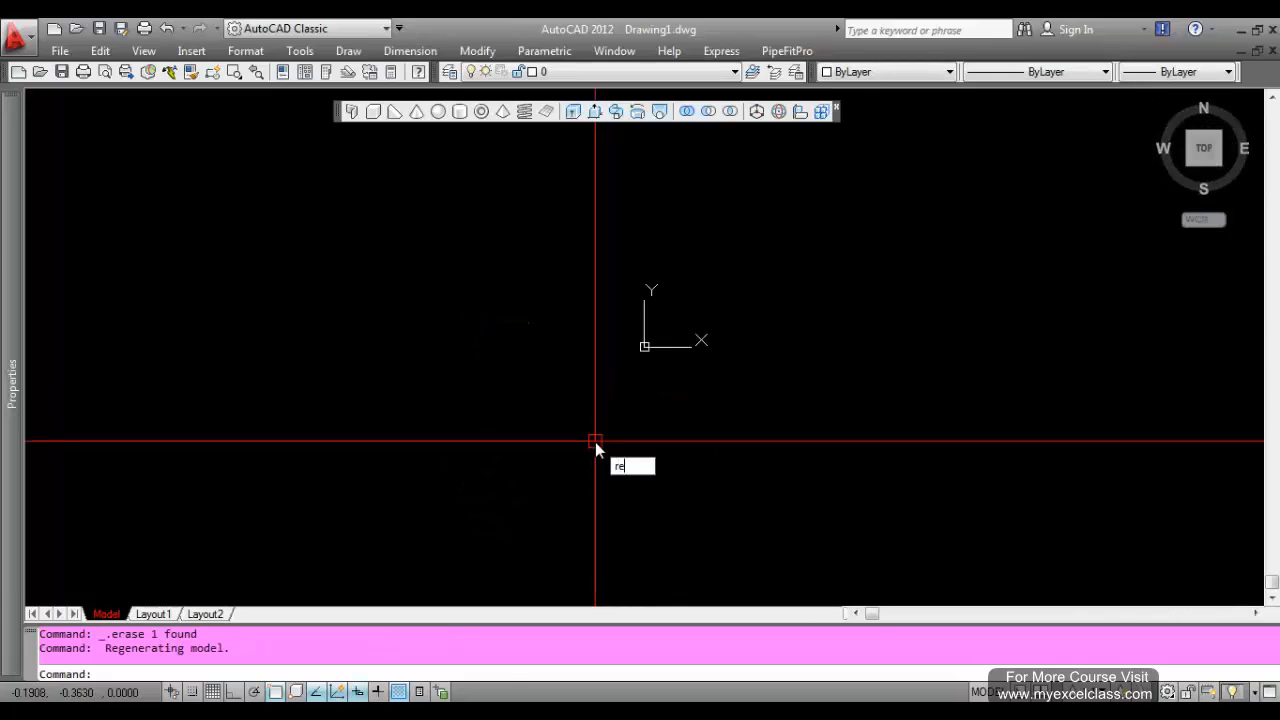
key(Return)
click(391, 250)
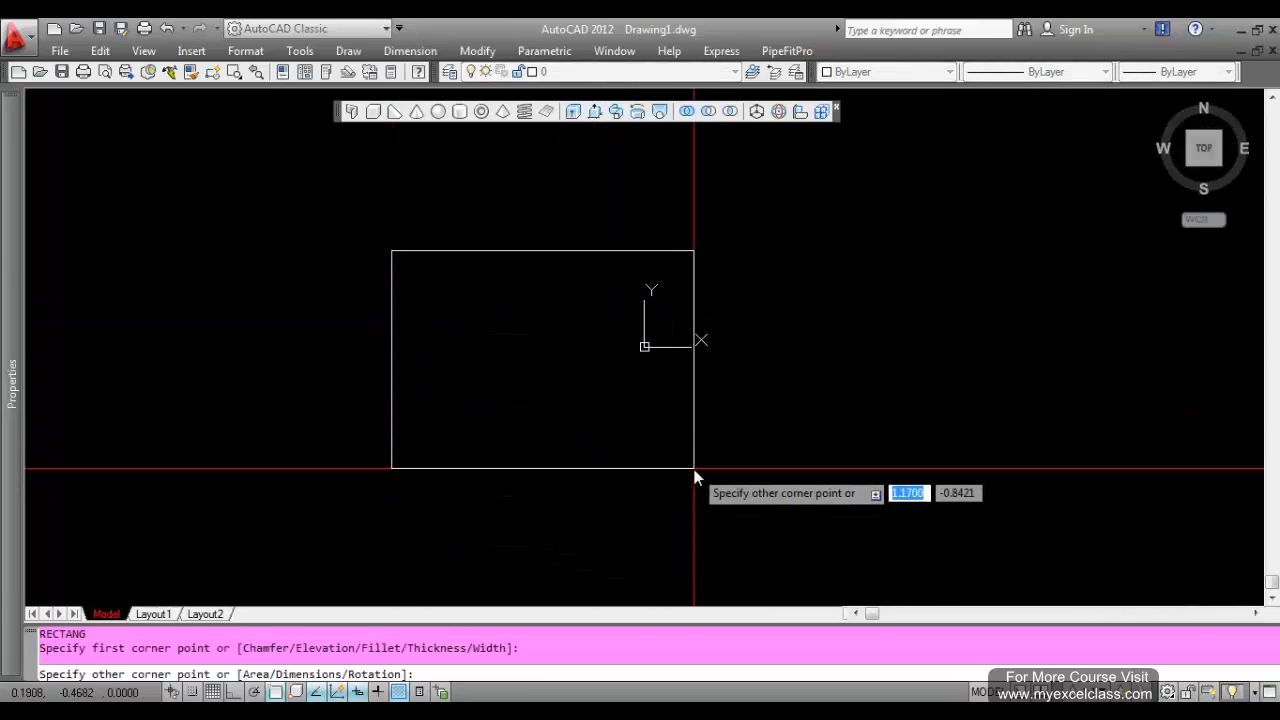
key(Escape)
key(Escape)
text(rec)
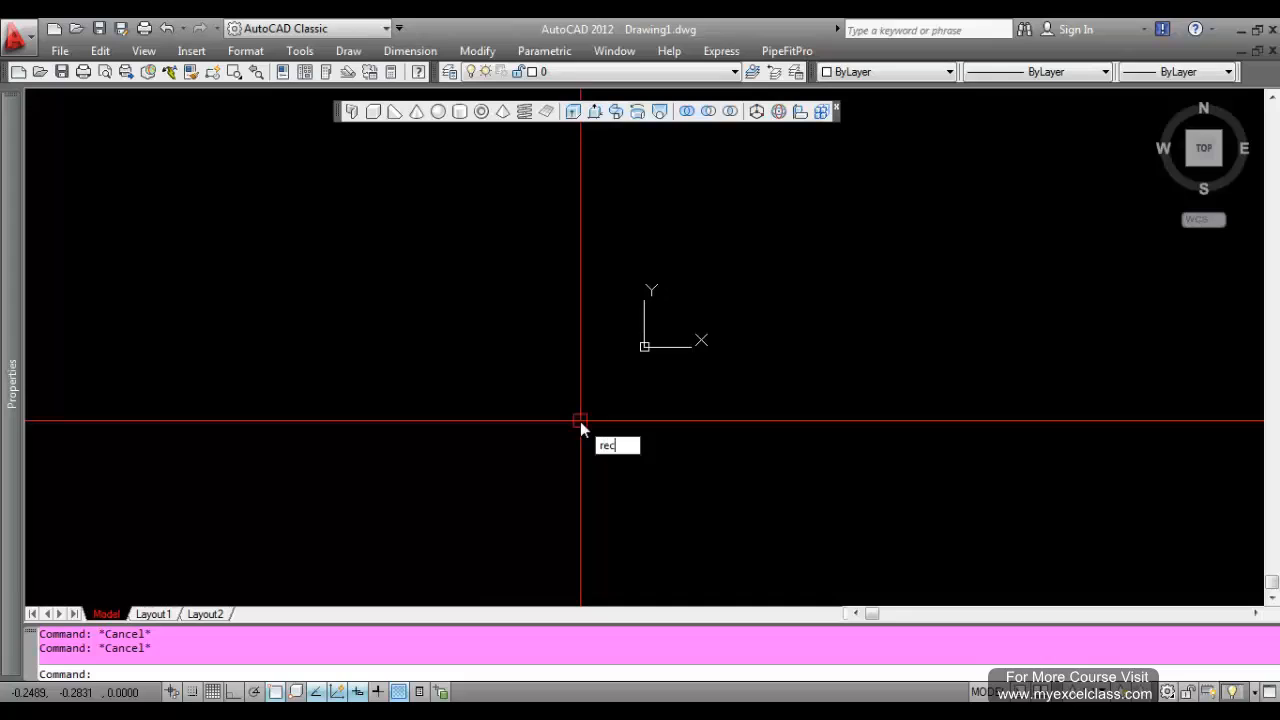
key(Return)
key(Escape)
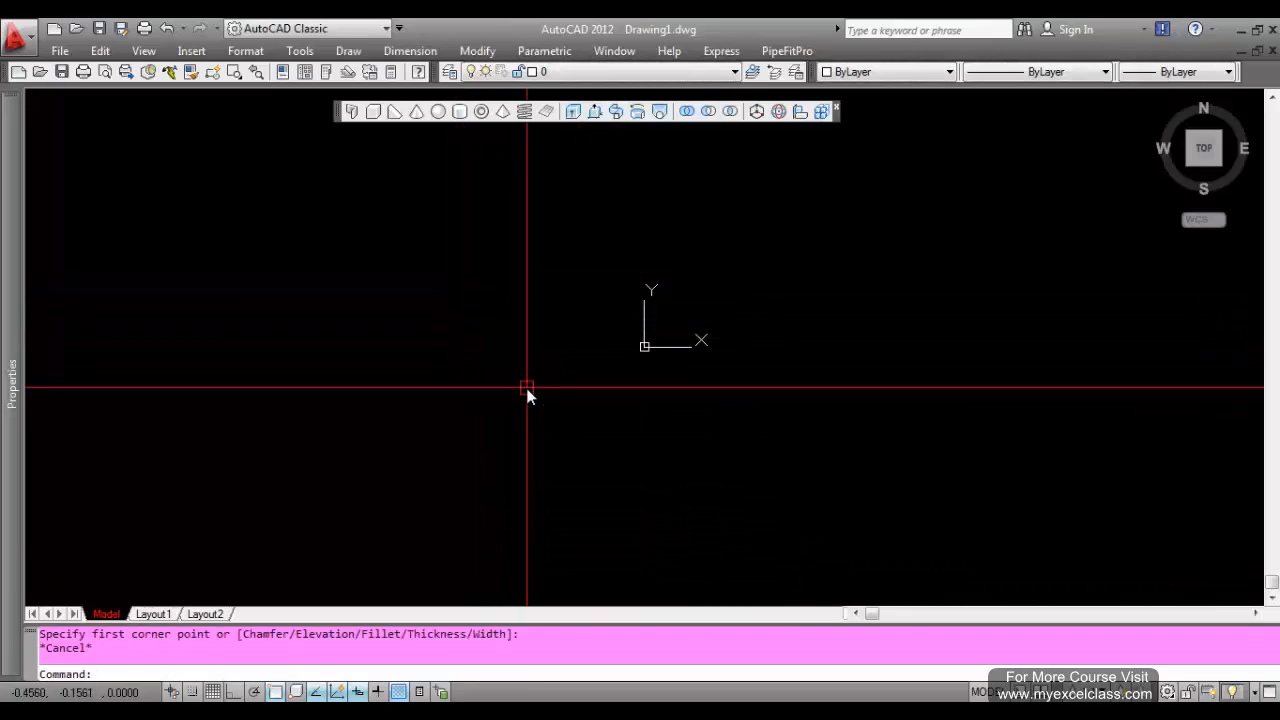
key(Return)
key(Escape)
- Draw a horizontal ellipse around the origin in the Top view, with Ortho on for its long axis
text(el)
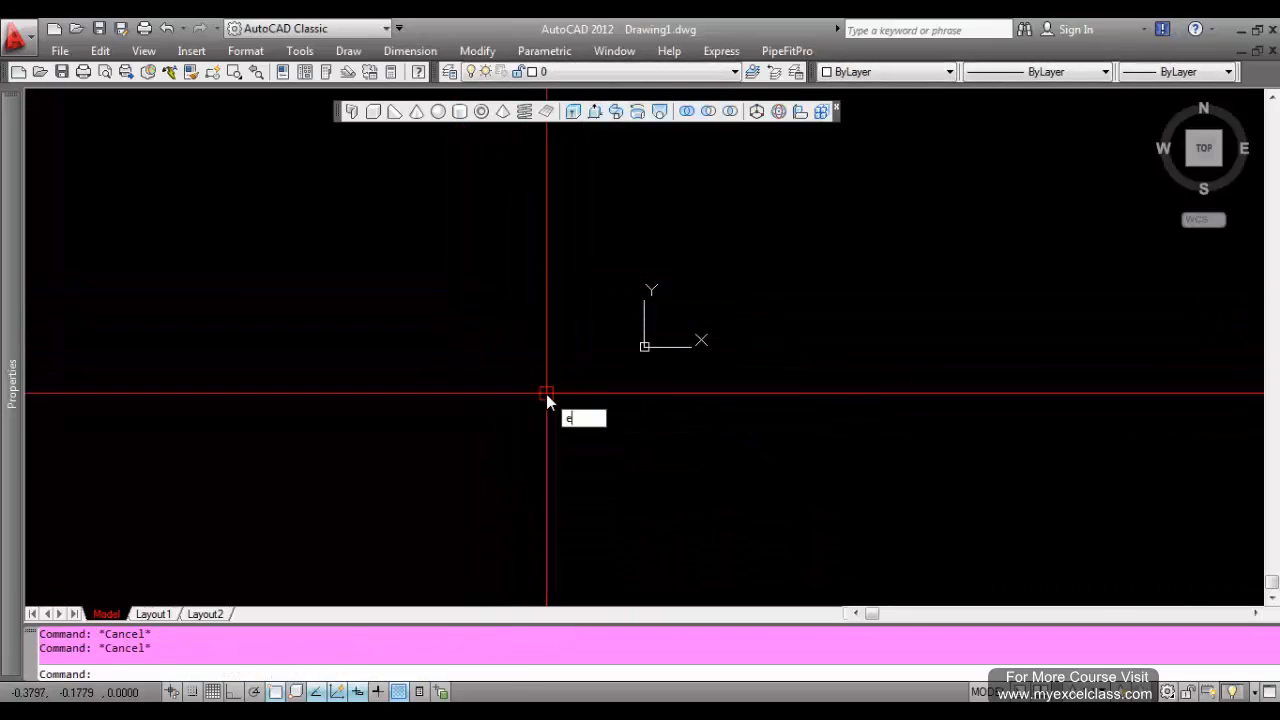
key(Return)
click(435, 367)
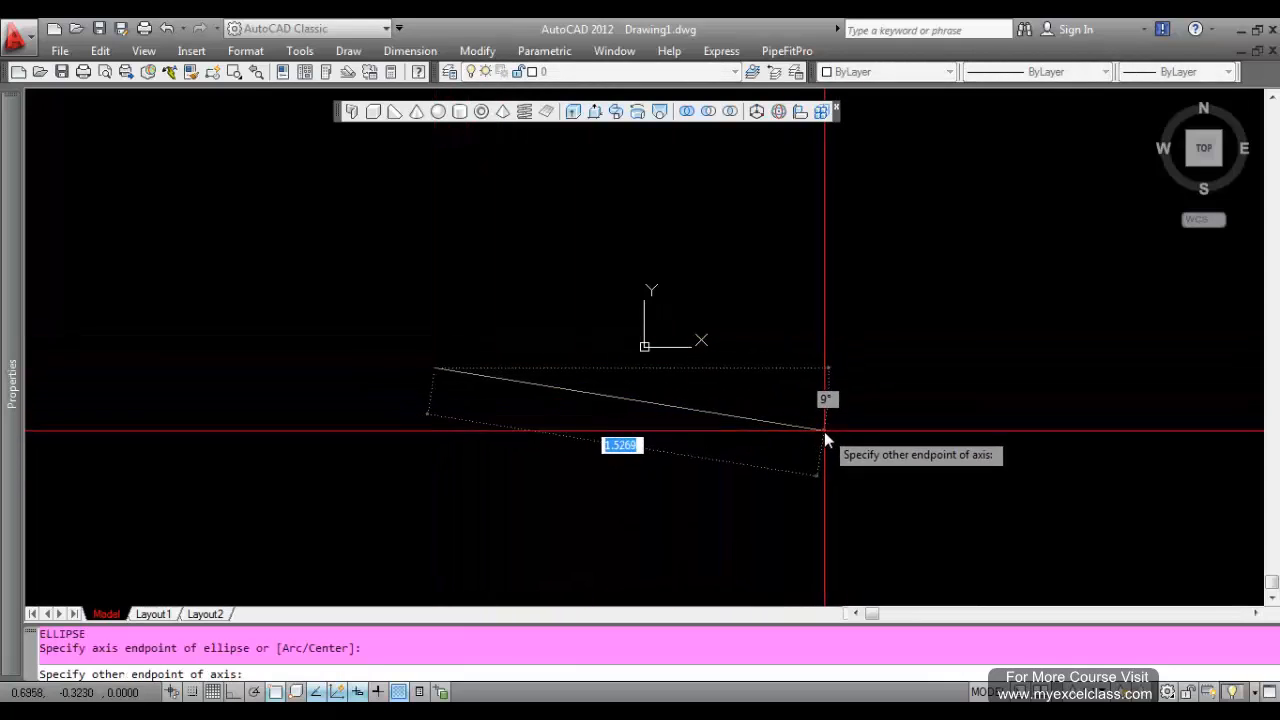
key(F8)
click(872, 398)
click(728, 236)
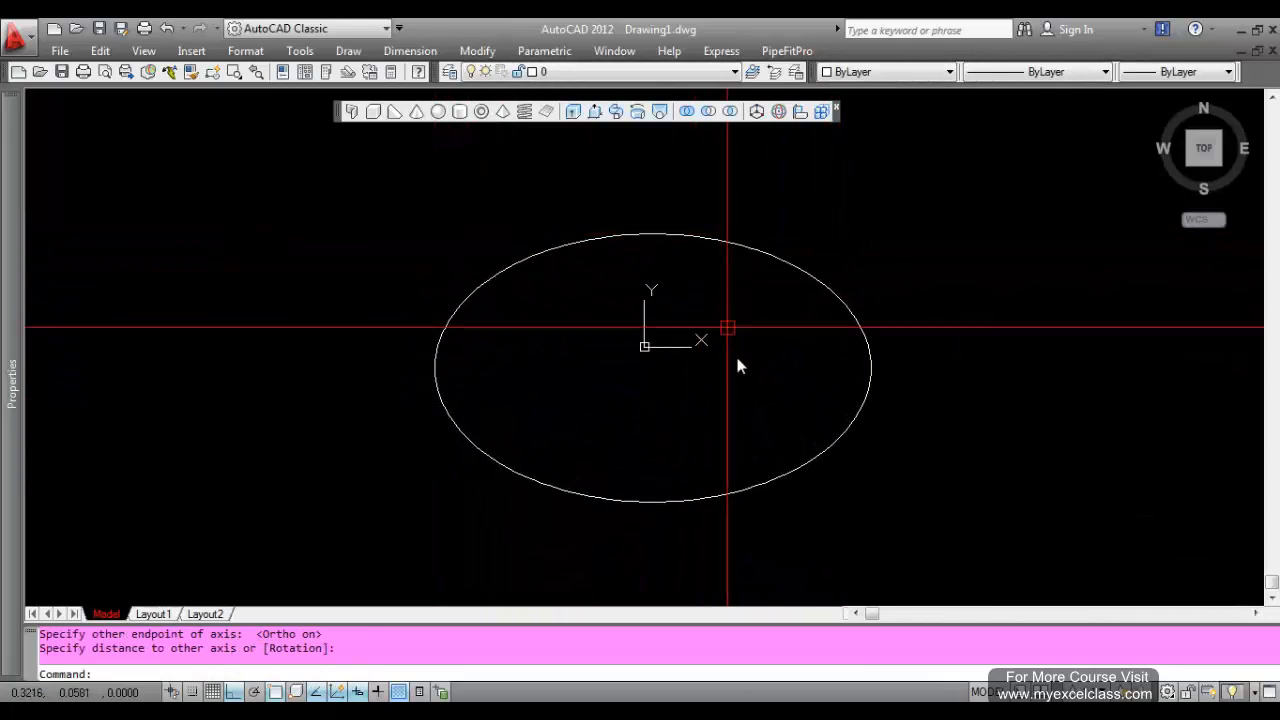
- Convert the ellipse into a wall with the Polysolid Object option in the SW Isometric view
click(1157, 102)
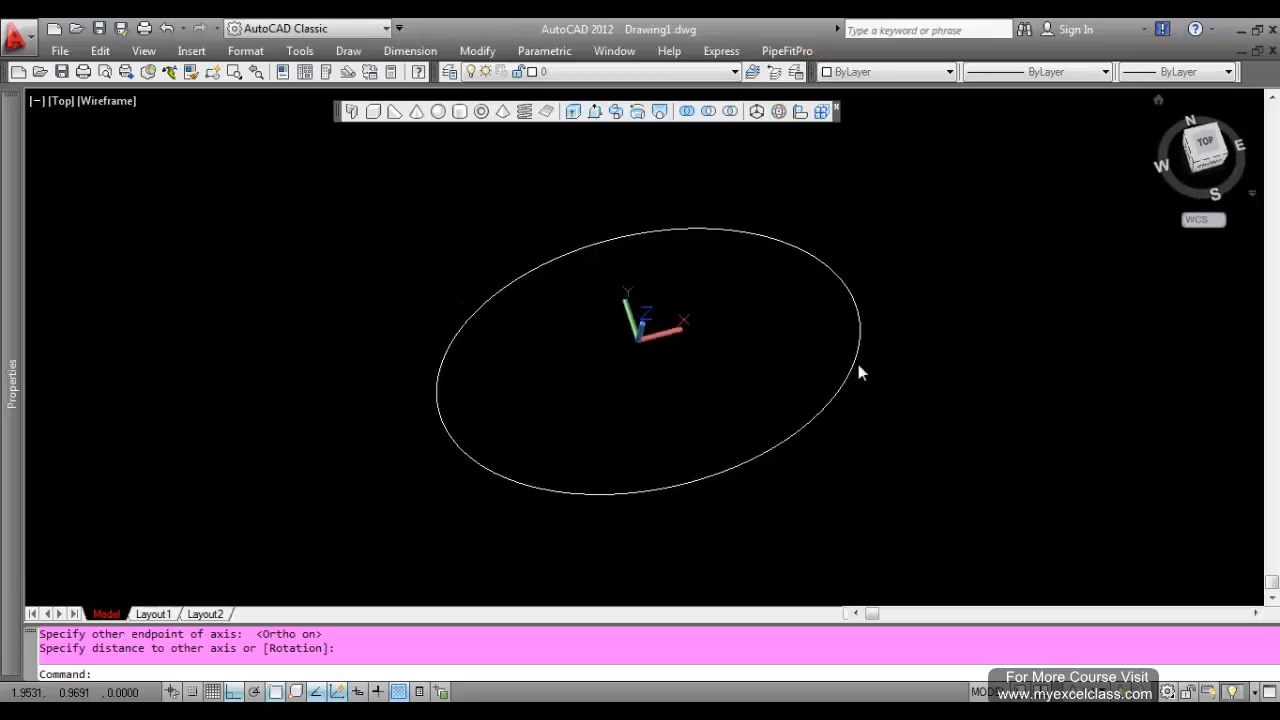
click(350, 113)
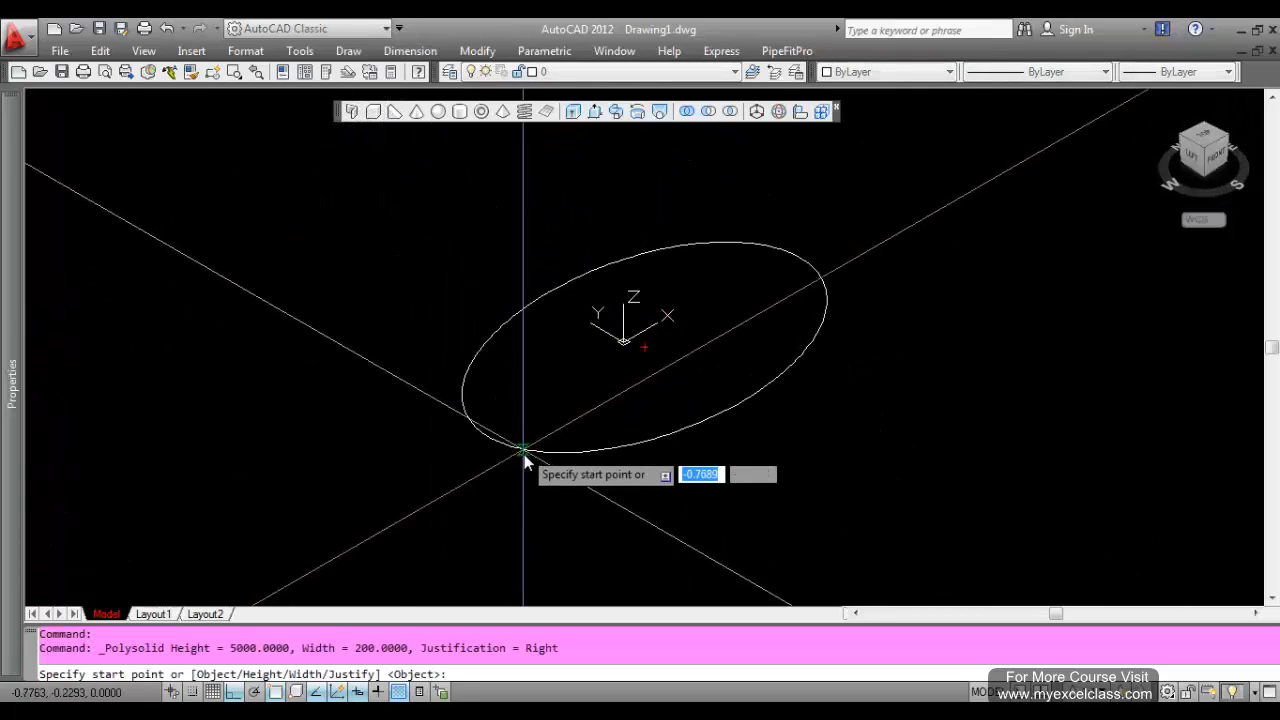
key(Return)
- Check the full extents of the wall made from the ellipse and erase it
scroll(434, 462, down, 3)
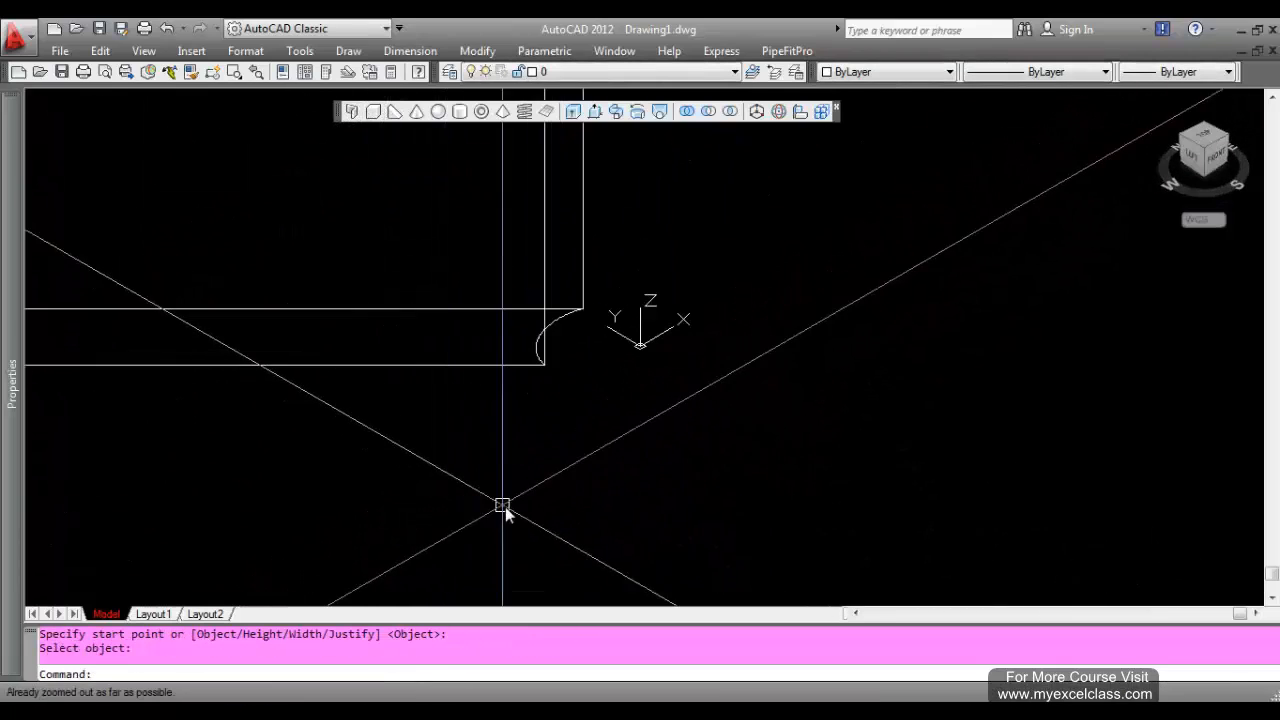
text(z)
key(Return)
text(e)
key(Return)
scroll(530, 515, down, 3)
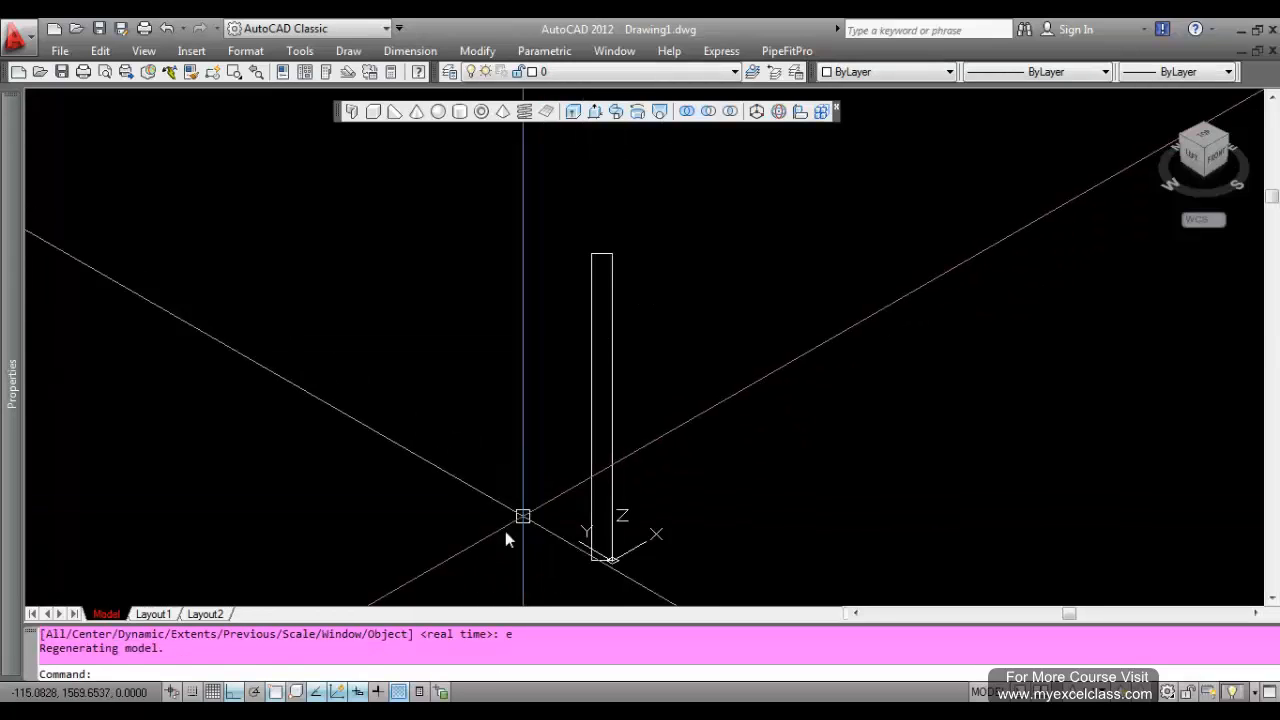
click(522, 464)
click(654, 499)
click(654, 499)
click(453, 385)
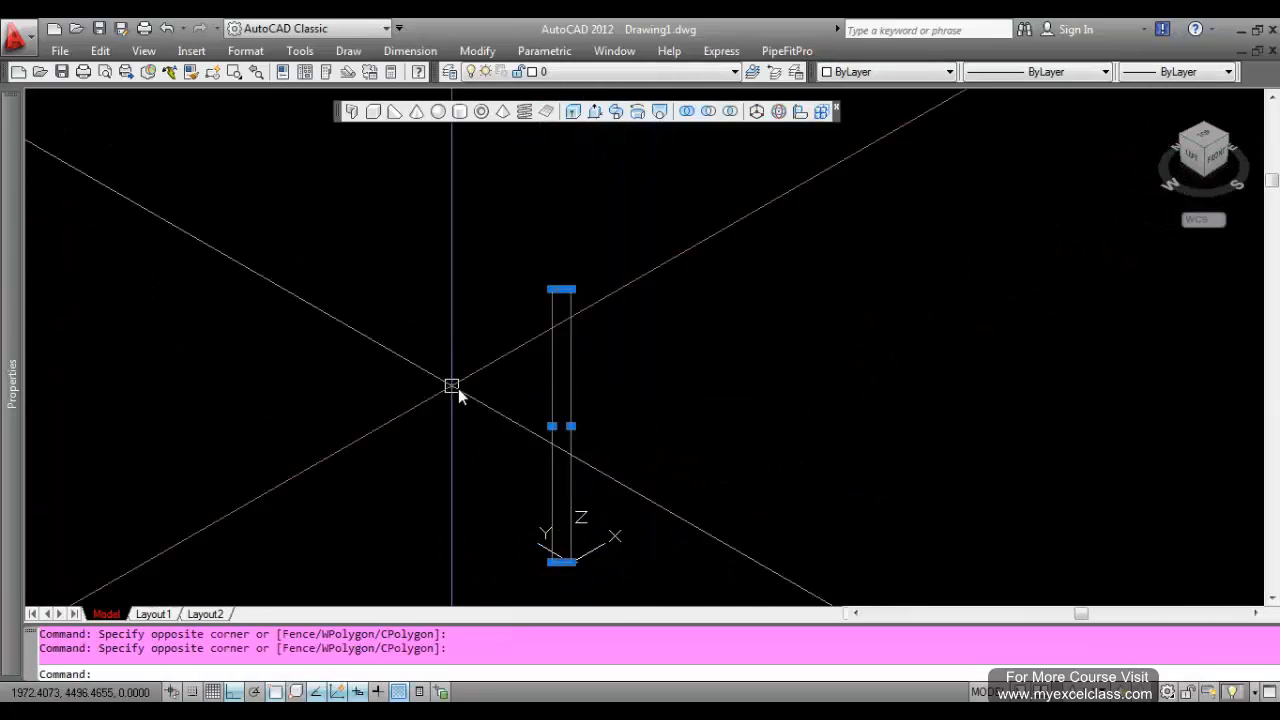
key(Delete)
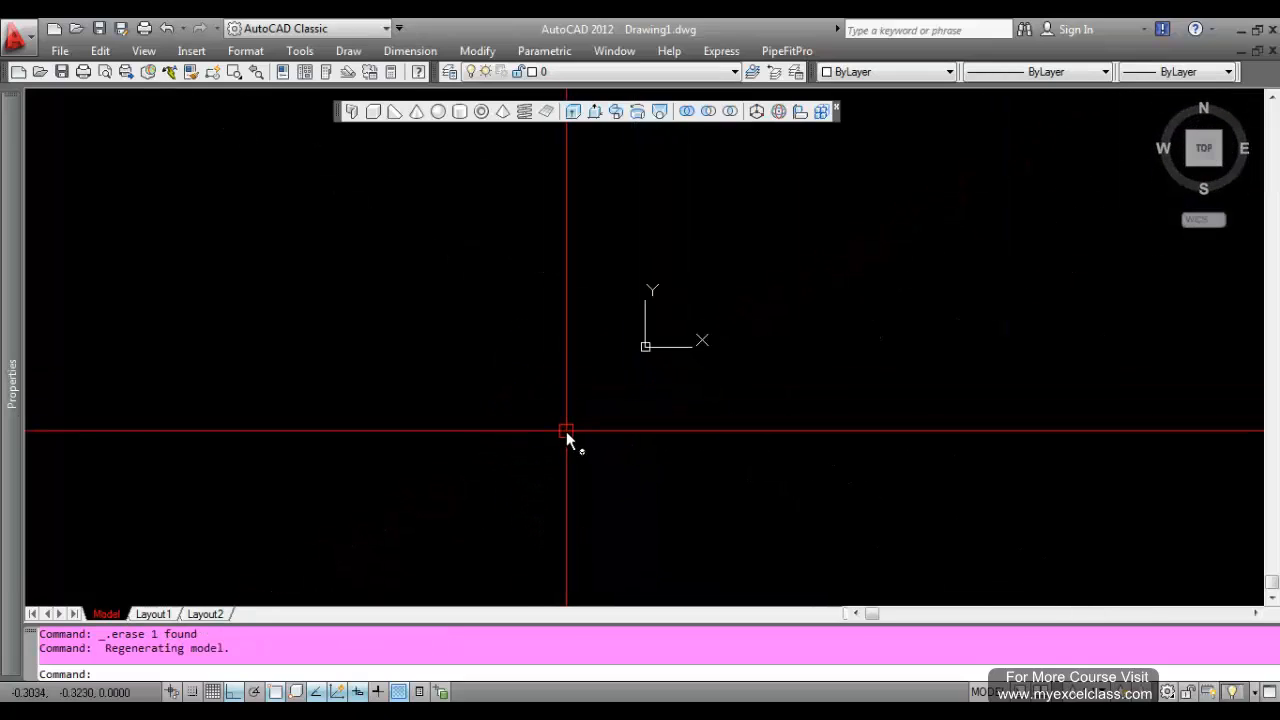
text(el)
key(Return)
key(Escape)
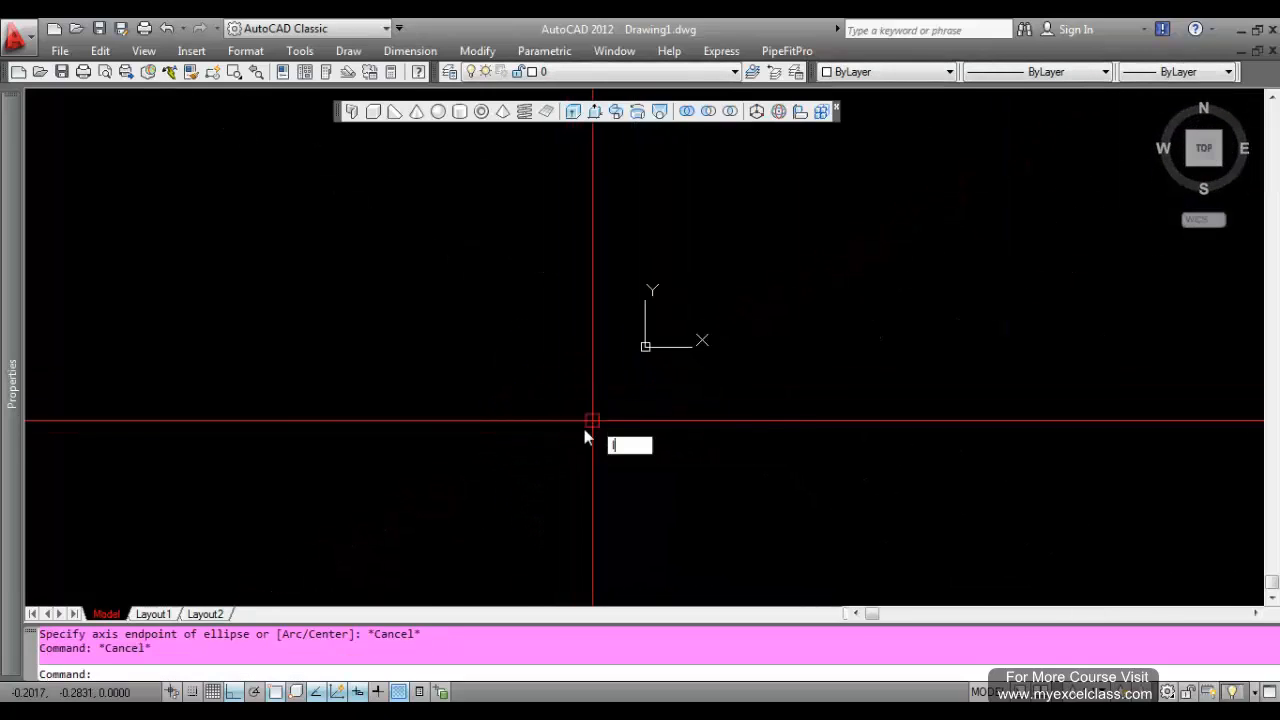
- Draw a horizontal line 10000 units long starting near the origin in the Top view, with Ortho on
text(l)
key(Return)
click(294, 348)
text(1000)
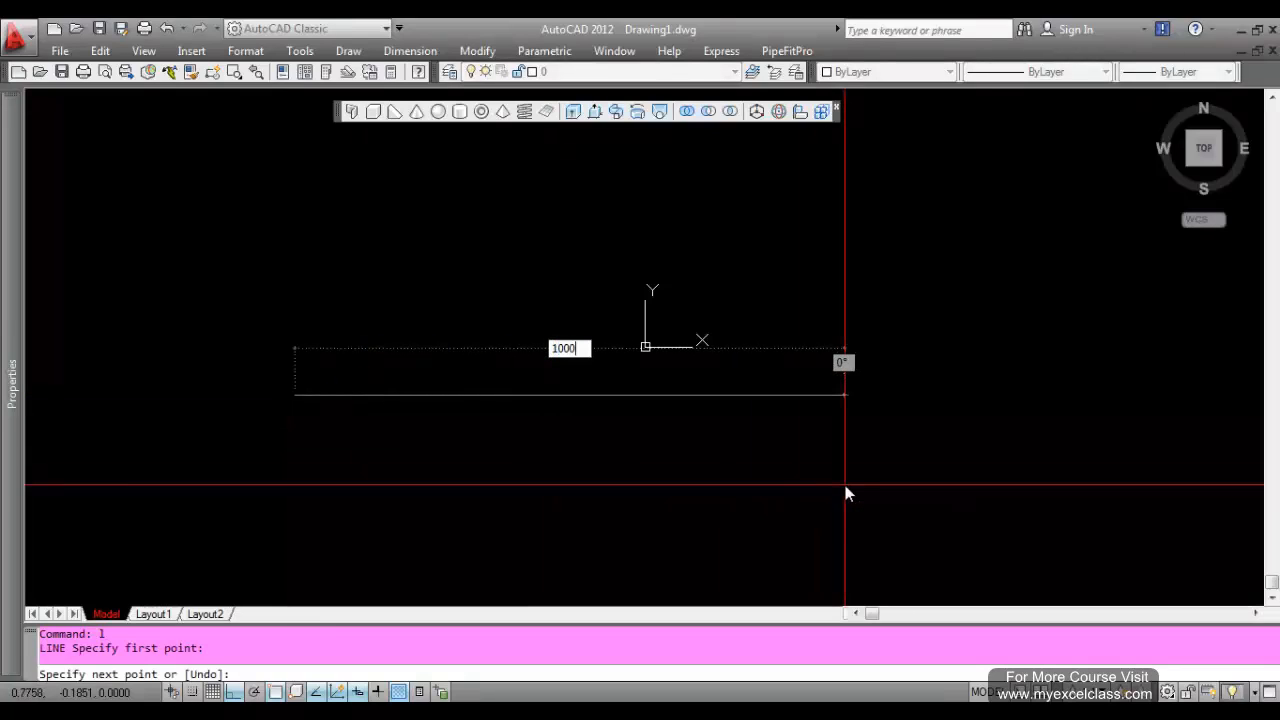
text(0)
key(Return)
key(Return)
- Draw a flat horizontal ellipse that uses the two ends of the 10000-unit line as its long-axis endpoints
scroll(471, 415, down, 5)
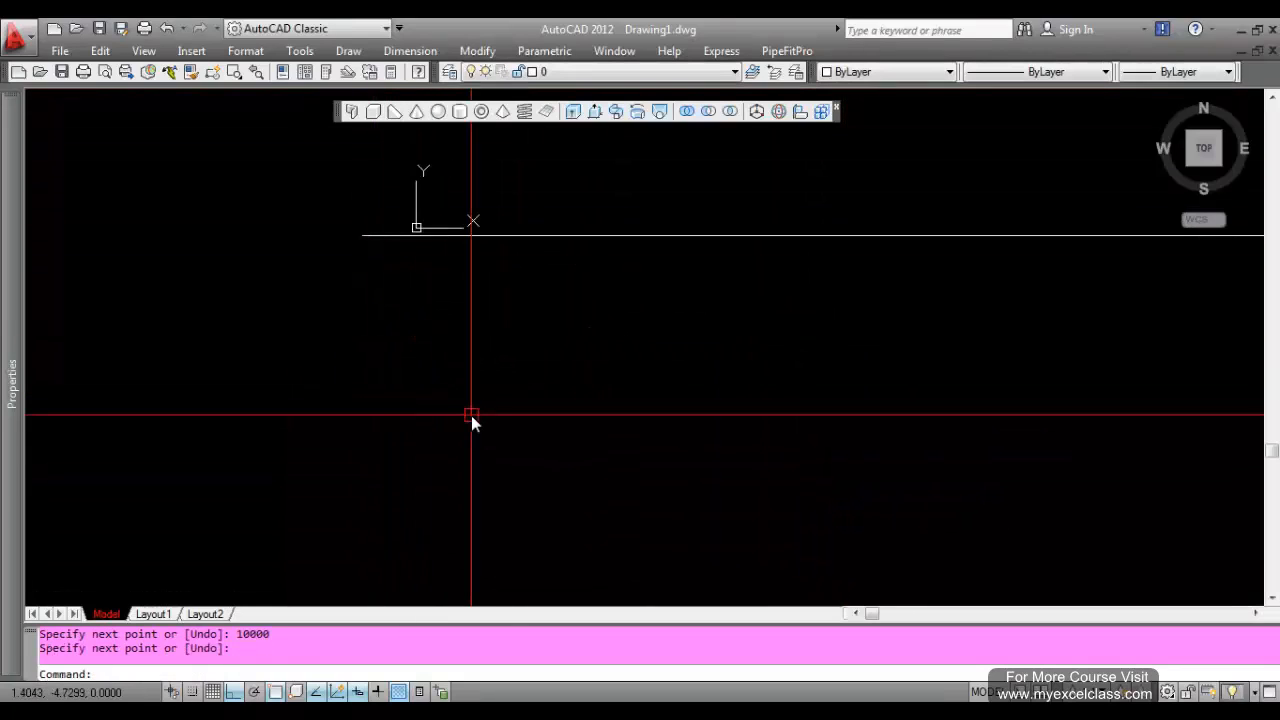
text(z)
key(Return)
text(e)
key(Return)
scroll(471, 415, down, 3)
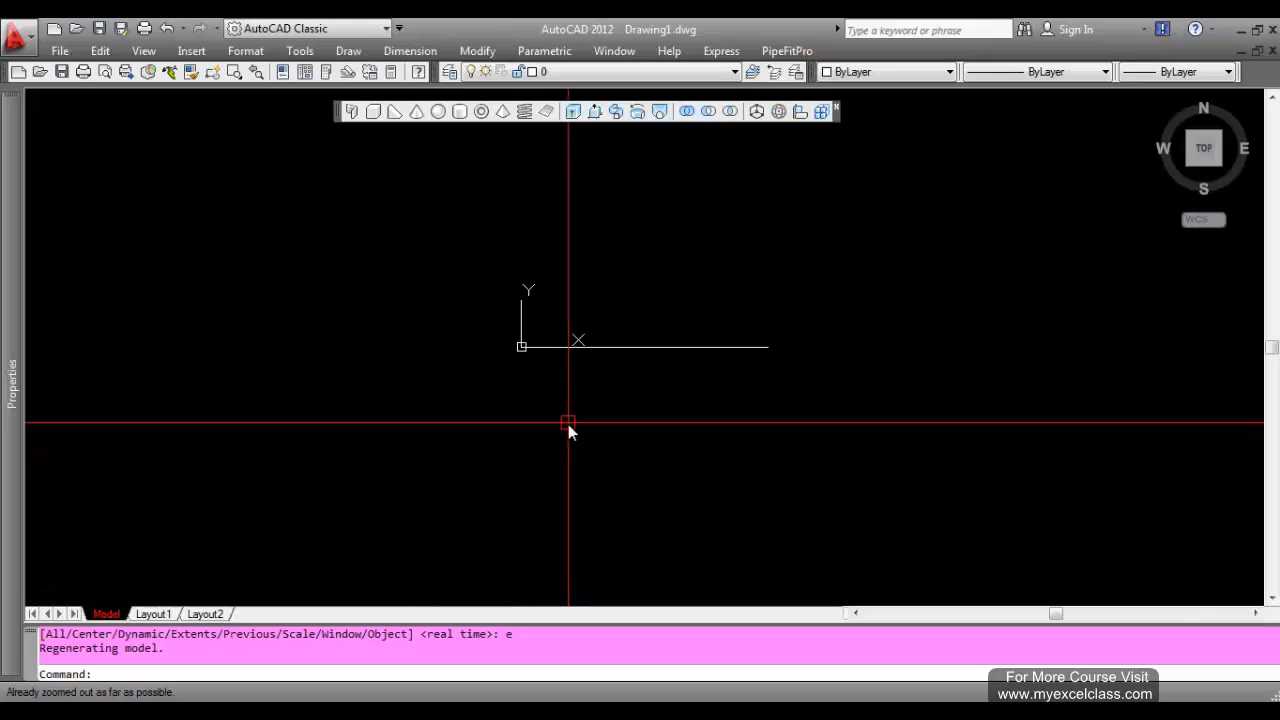
text(el)
key(Return)
click(521, 346)
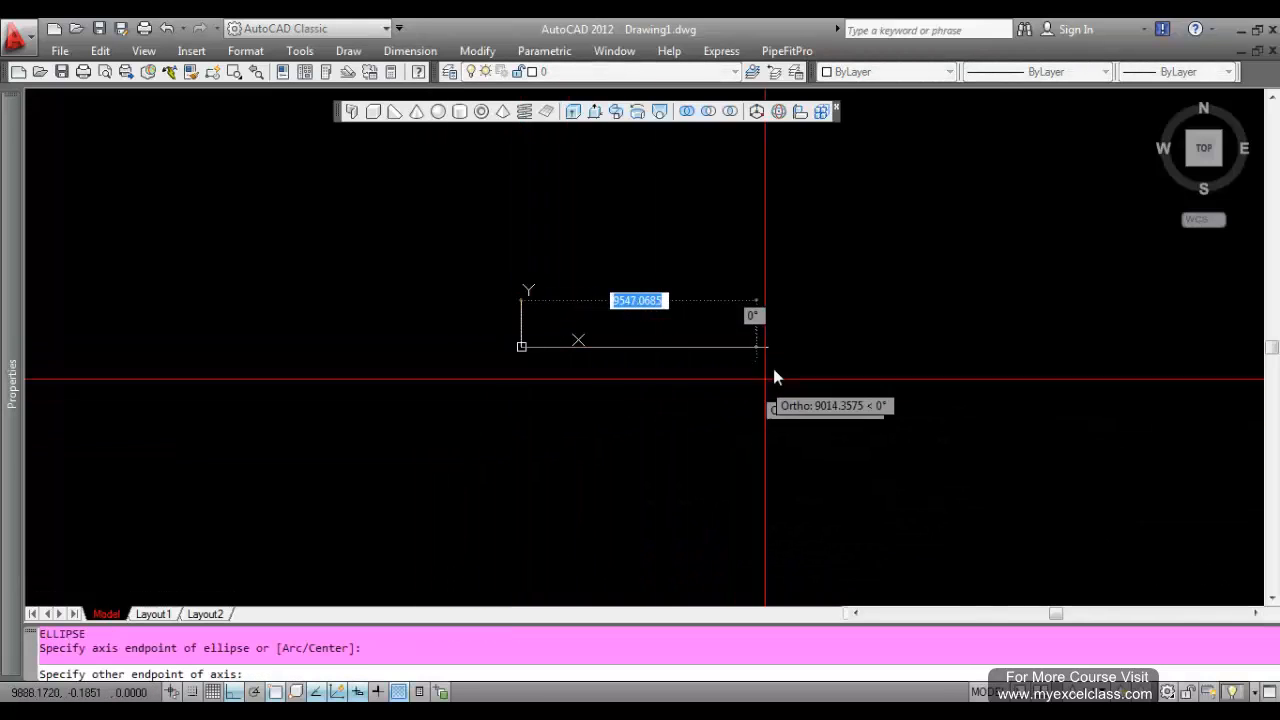
click(768, 349)
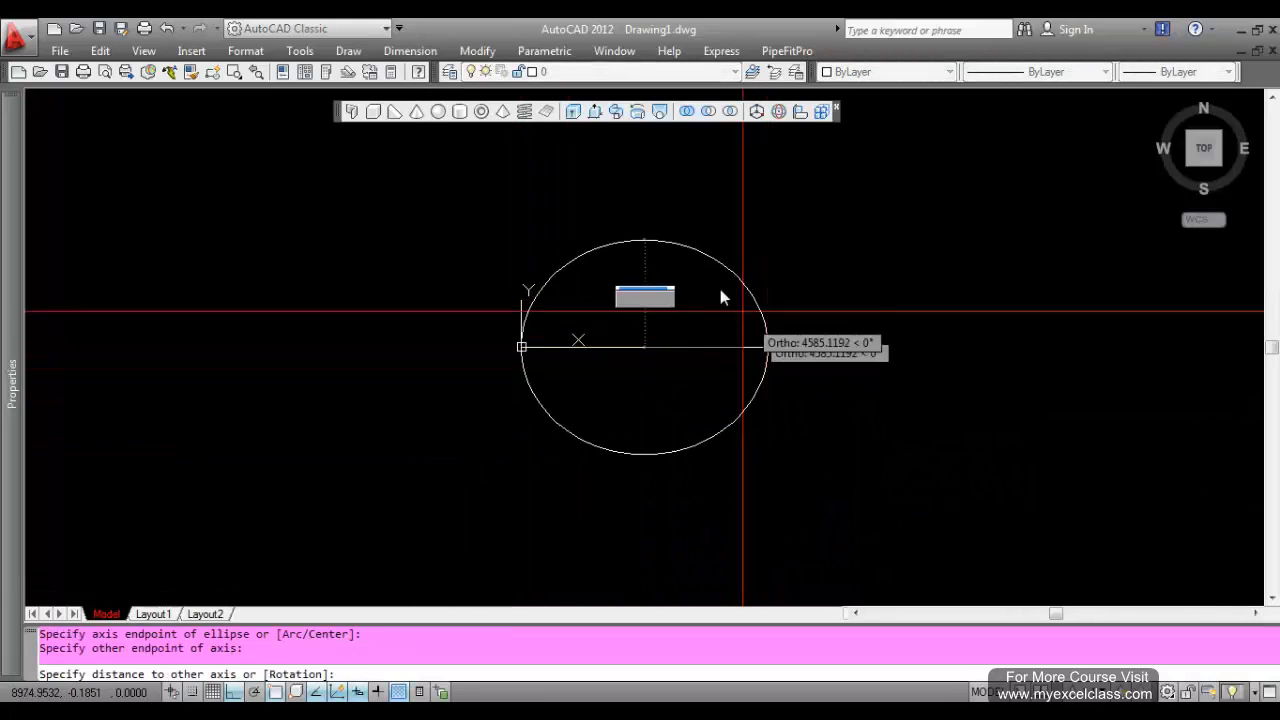
click(657, 294)
- Erase the construction line inside the ellipse
key(Escape)
click(627, 327)
click(626, 371)
key(Delete)
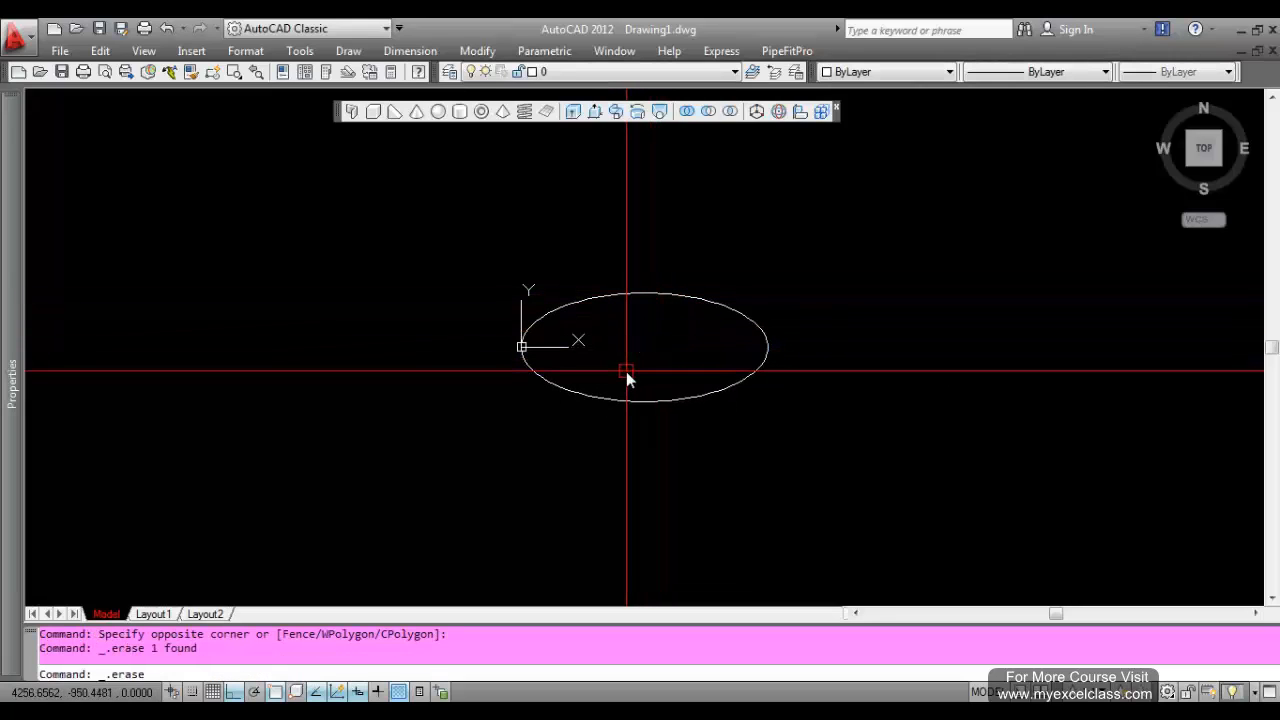
- Convert the ellipse into a wall with the Polysolid Object option in the SW Isometric view
click(1188, 163)
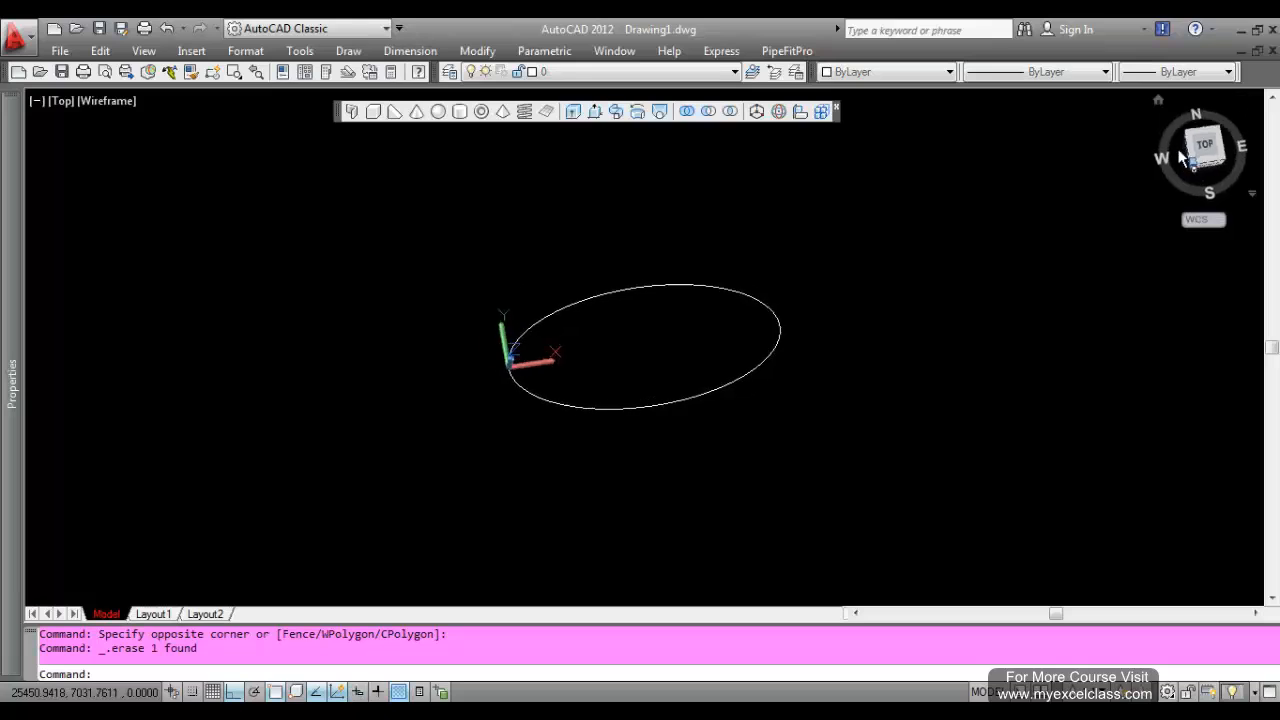
click(695, 478)
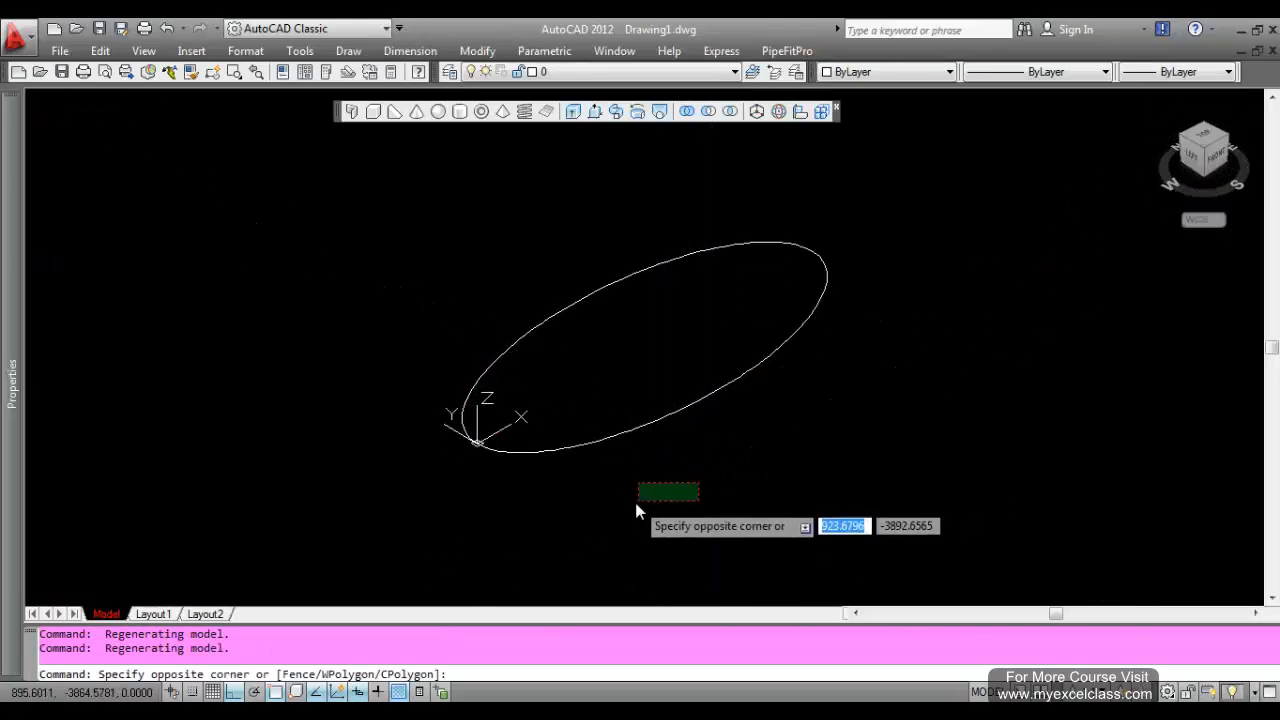
click(351, 111)
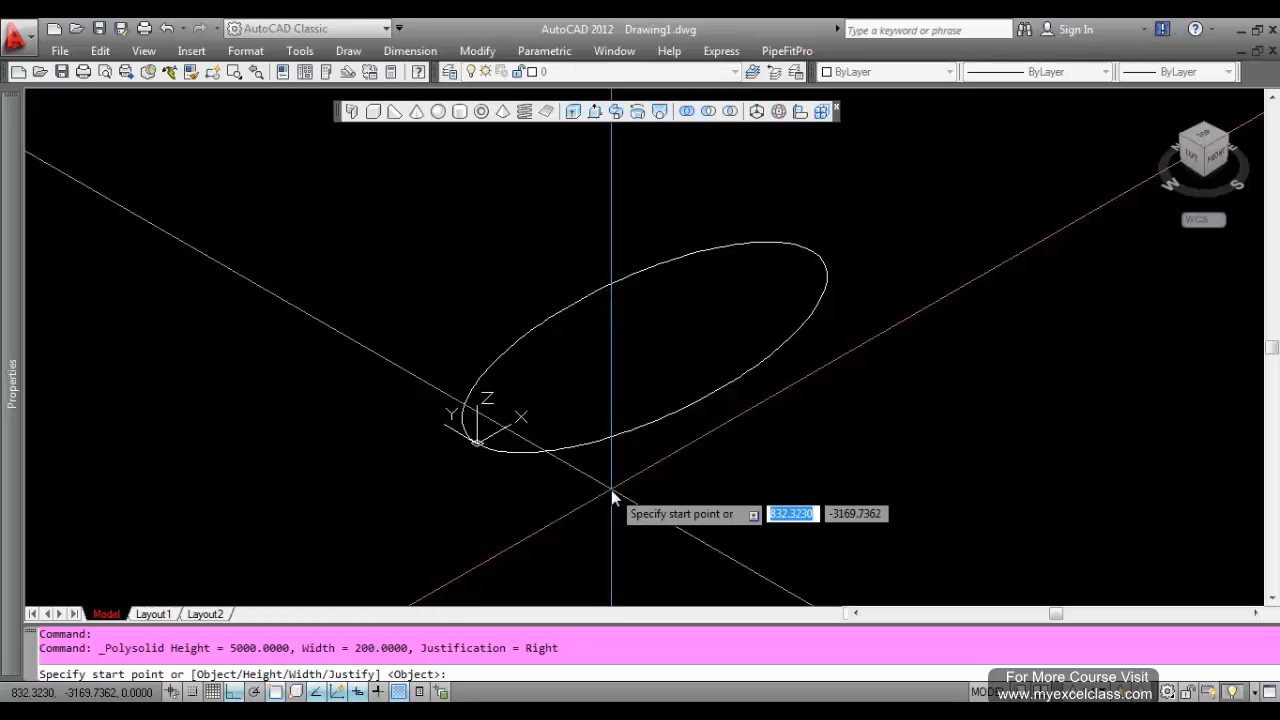
key(Return)
click(593, 440)
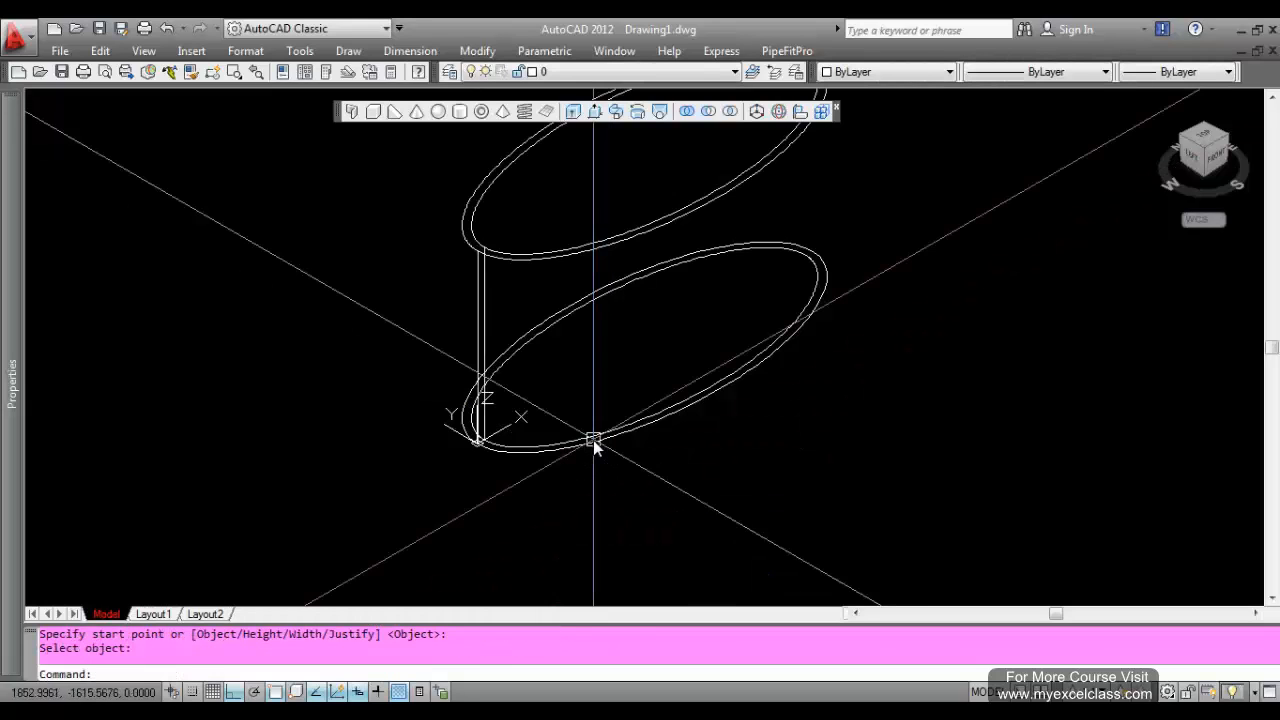
- Examine the elliptical wall's shape and height from the Top, Front, Left and SW Isometric views
shift+middle_drag(594, 442, 559, 421)
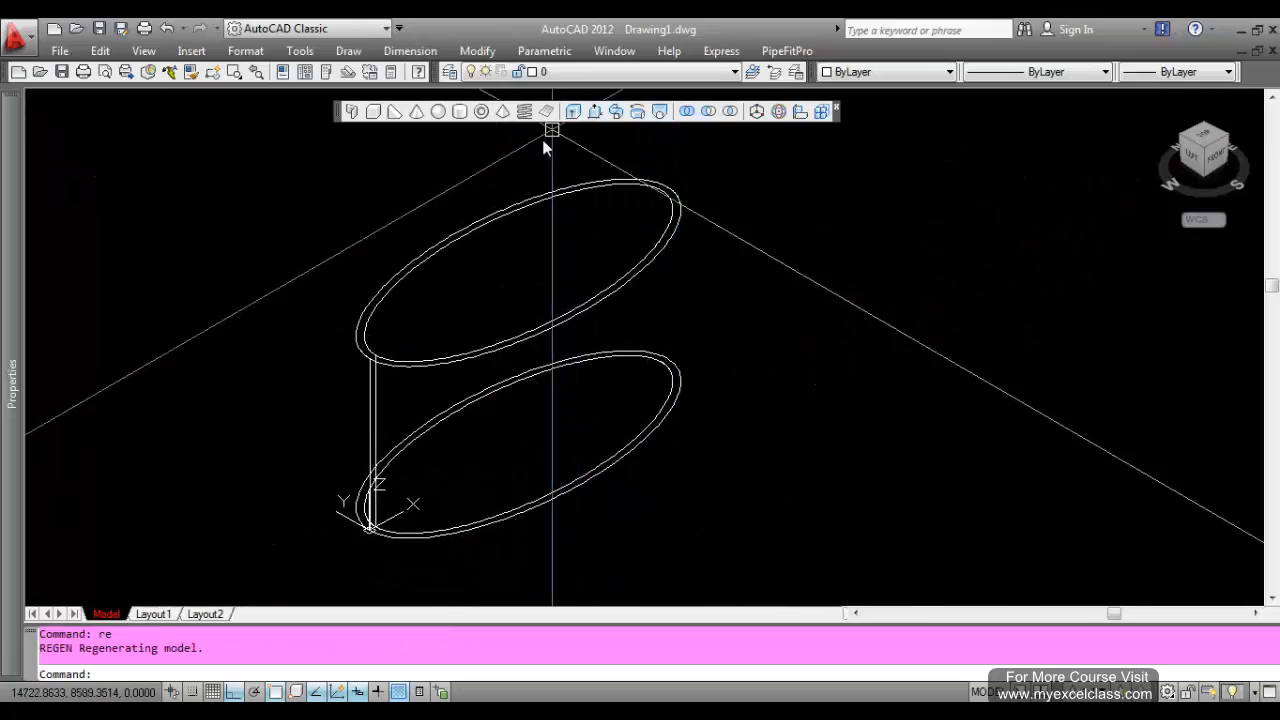
middle_drag(575, 361, 577, 409)
scroll(592, 390, down, 4)
scroll(586, 406, up, 3)
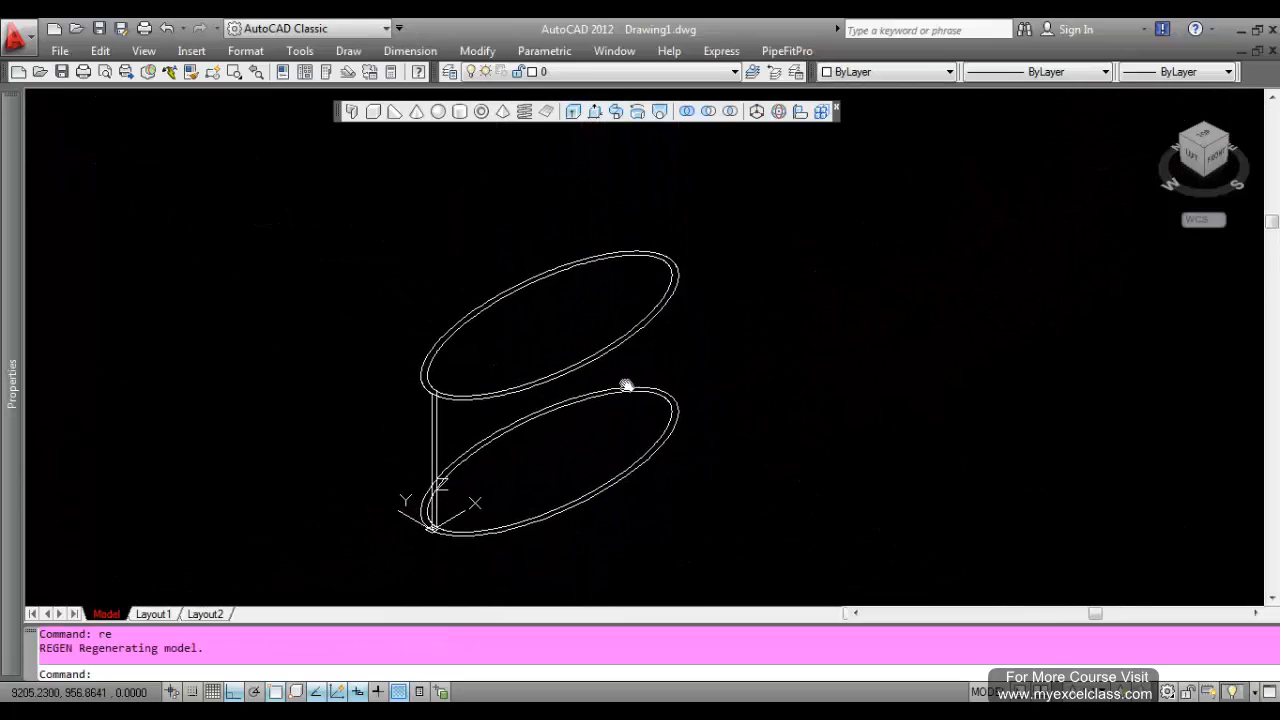
click(1204, 135)
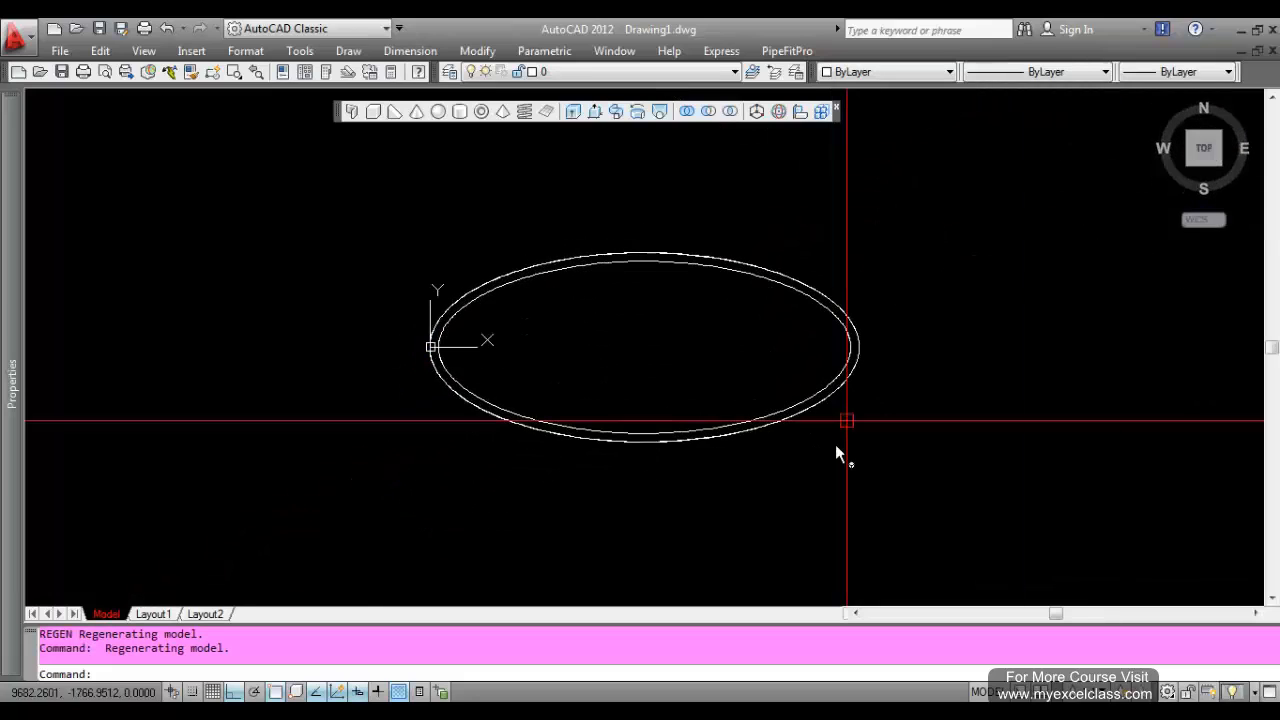
click(1203, 164)
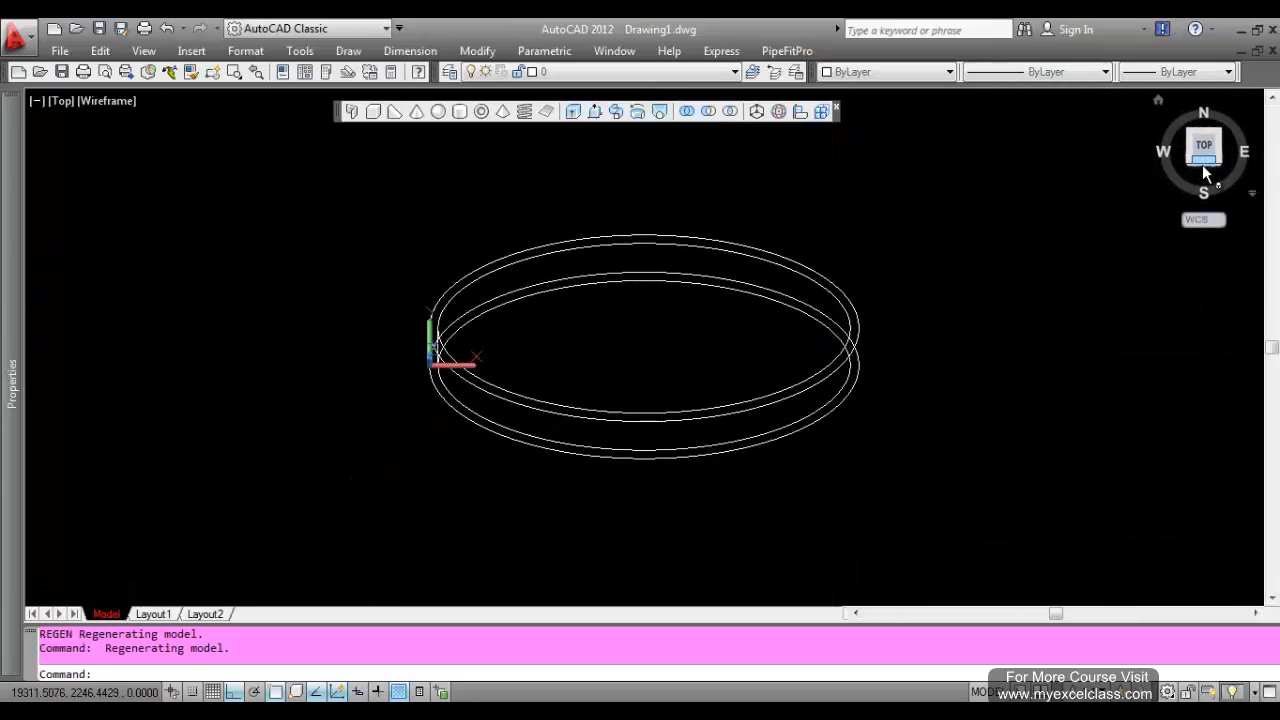
click(1200, 199)
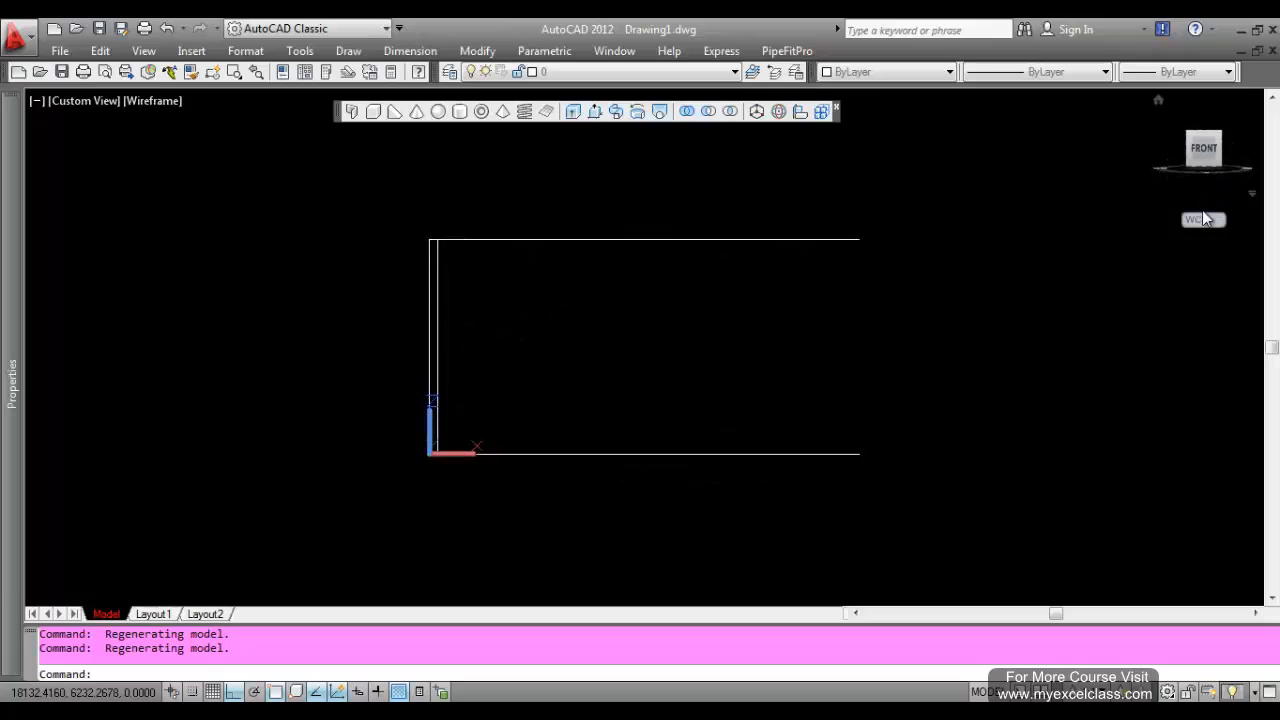
click(1178, 148)
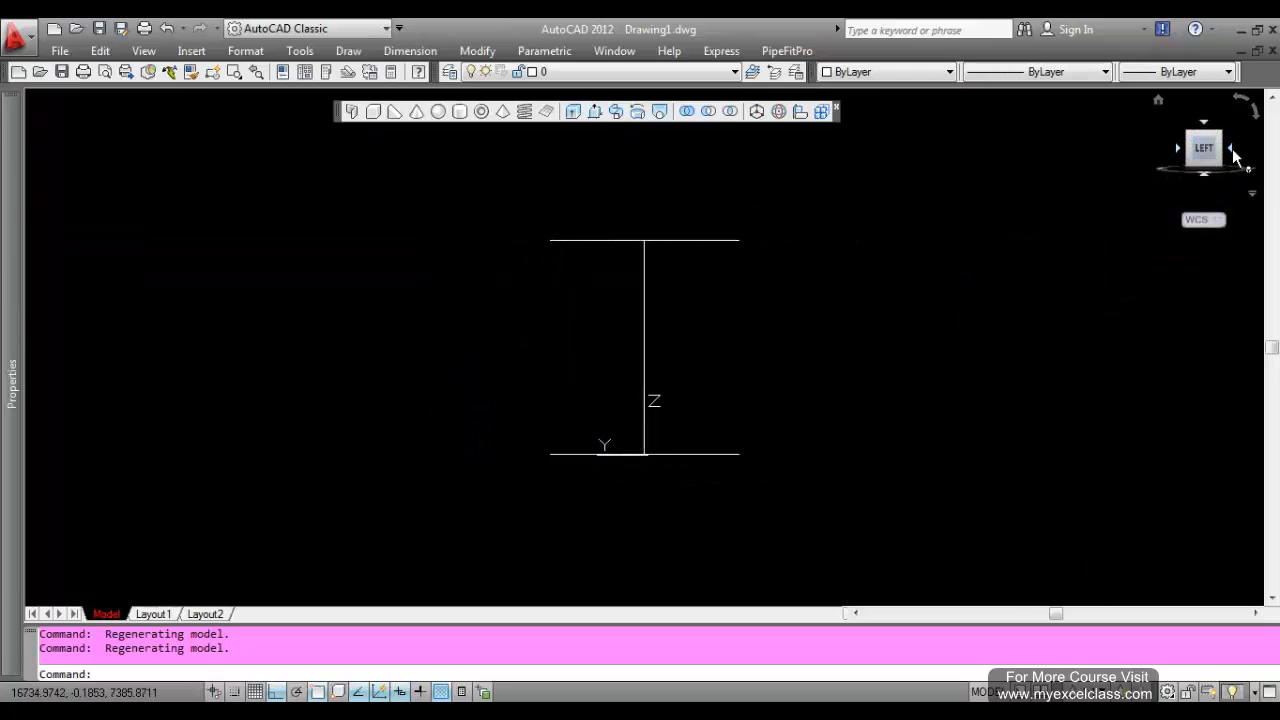
click(1166, 118)
scroll(743, 400, up, 5)
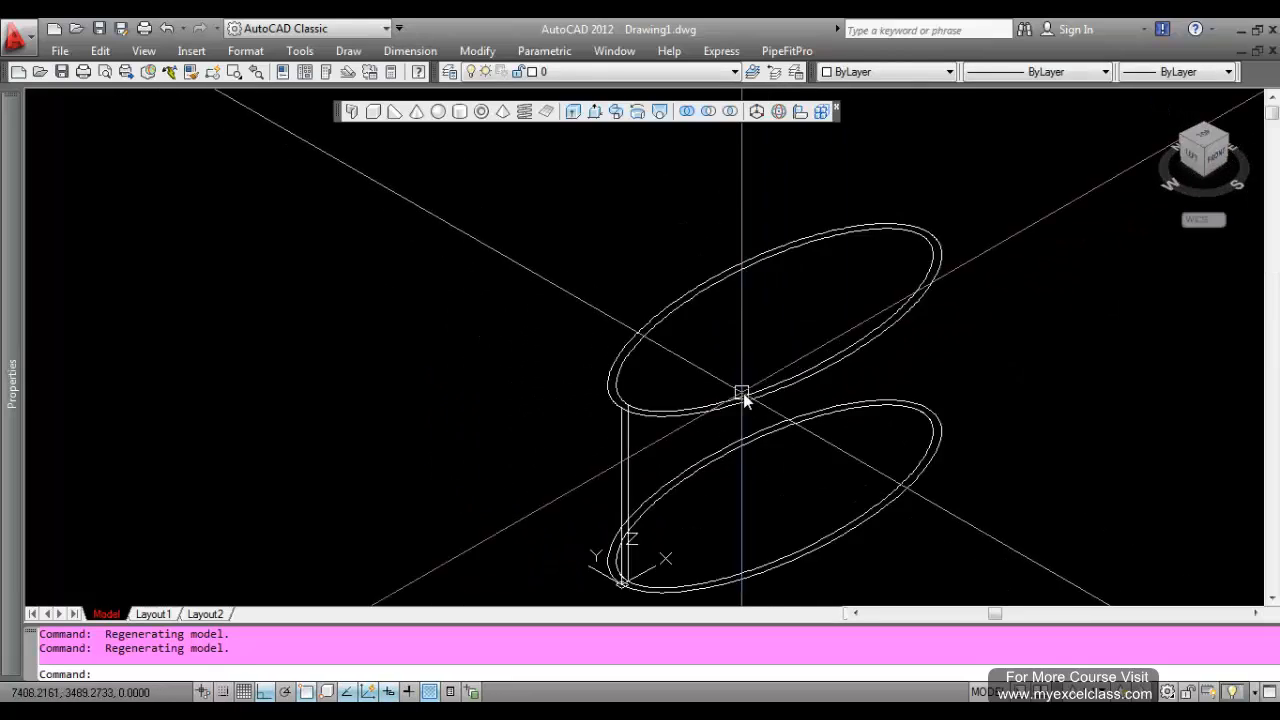
scroll(614, 373, down, 6)
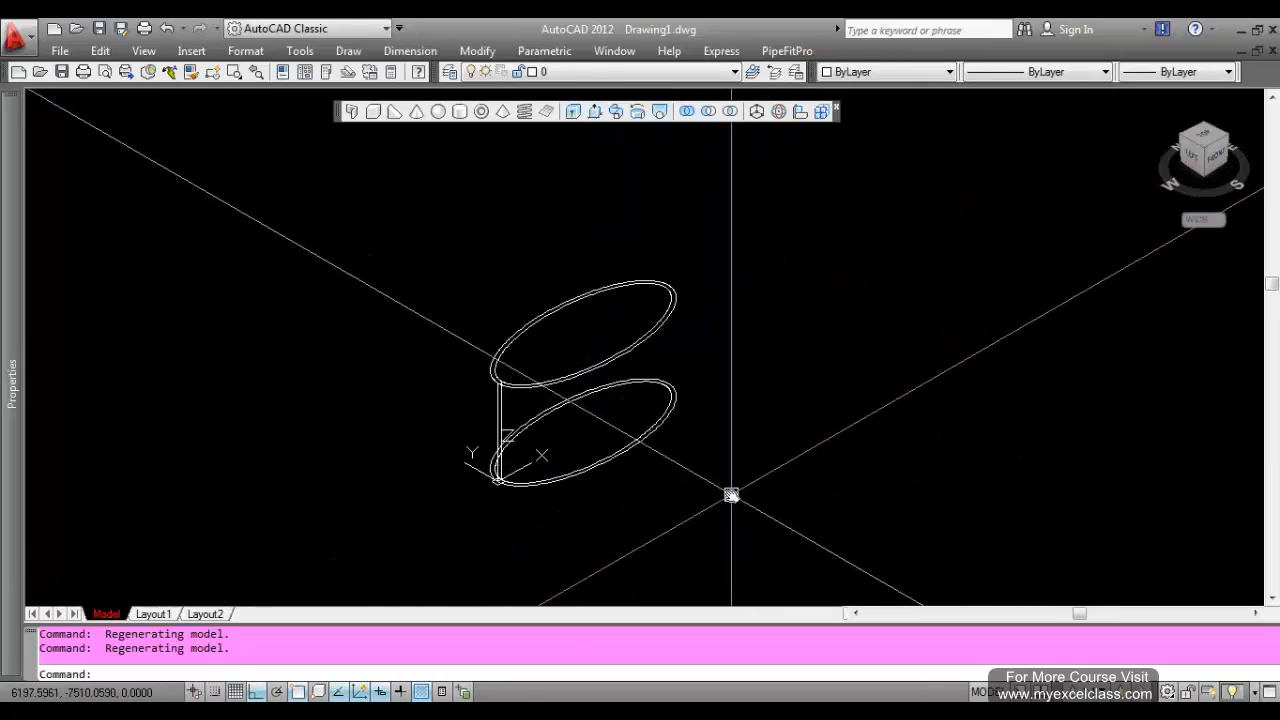
- Erase the wall made from the ellipse
click(834, 486)
click(395, 245)
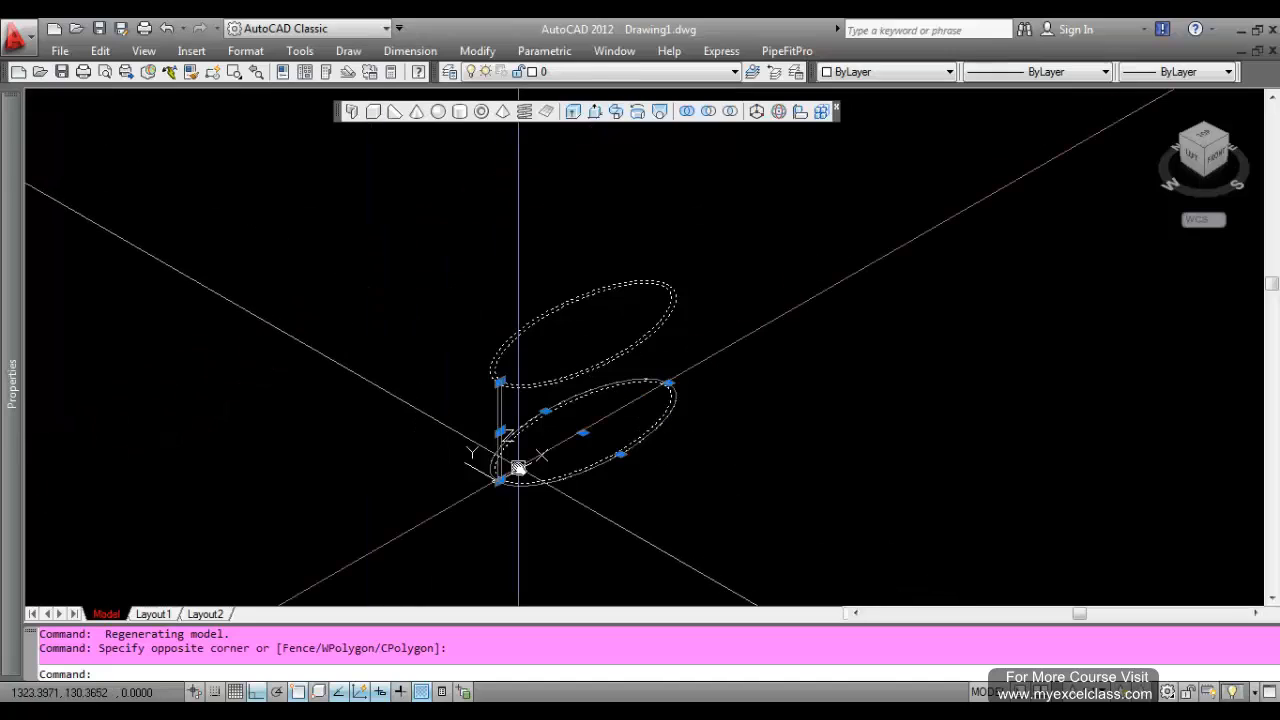
key(Delete)
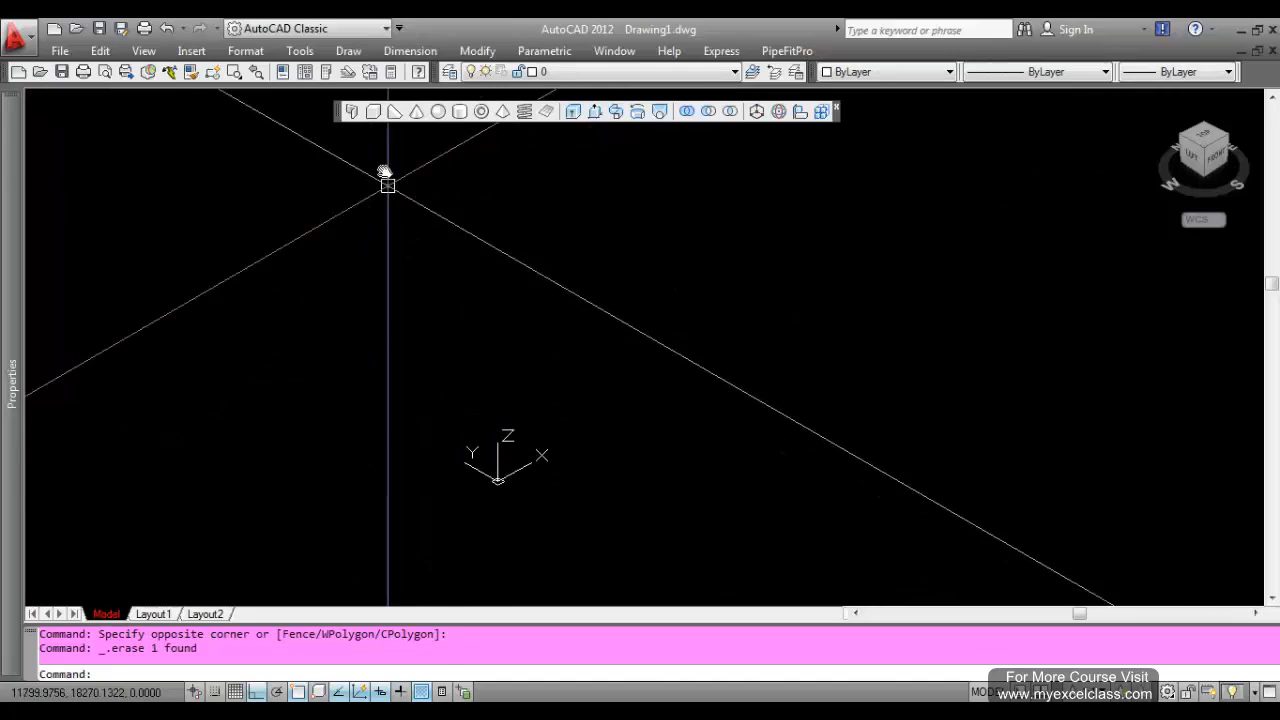